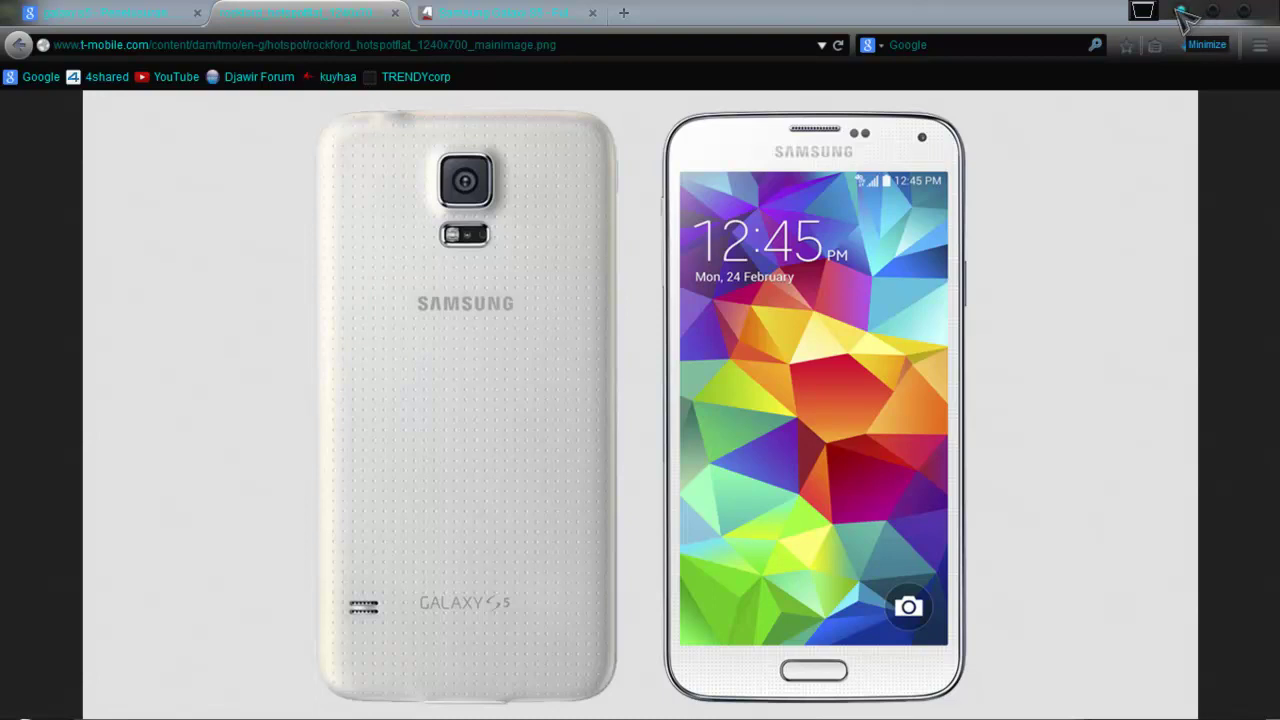
Switch to the browser and look up the Galaxy S5 body's height and width on its GSMArena specification page
left_click(1181, 12)
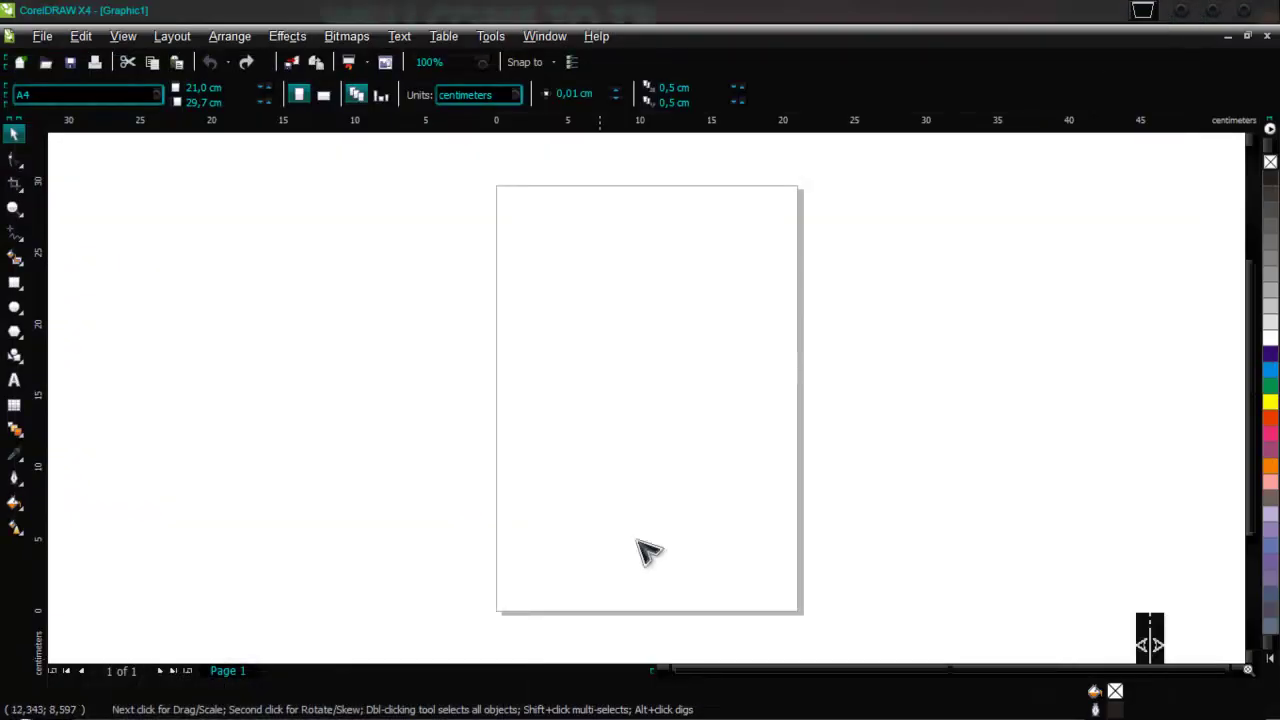
mouse_move(212, 703)
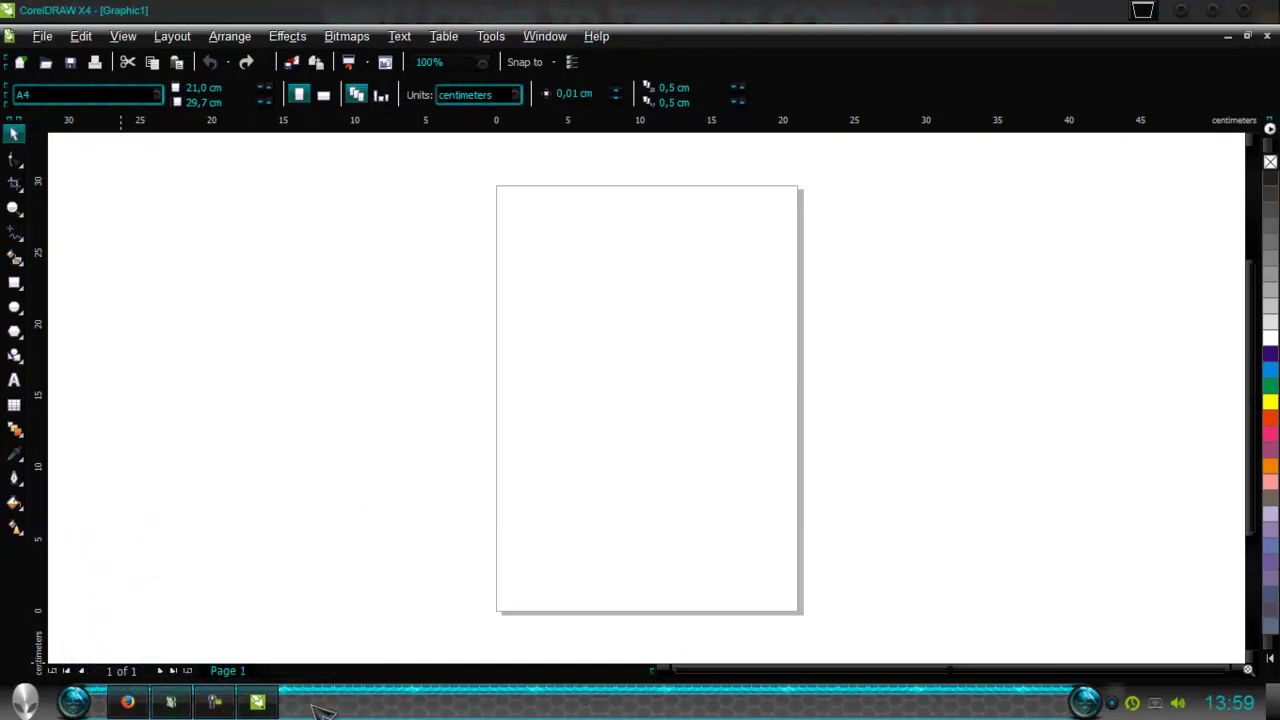
left_click(170, 703)
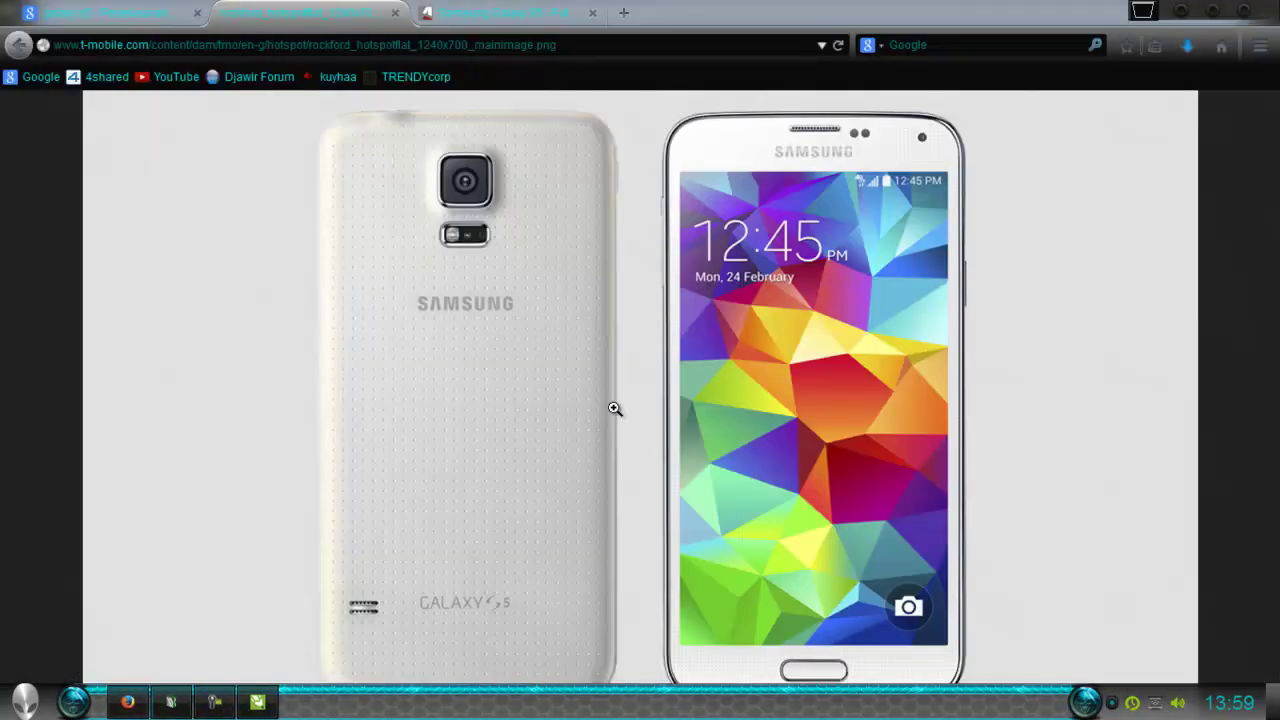
left_click(445, 14)
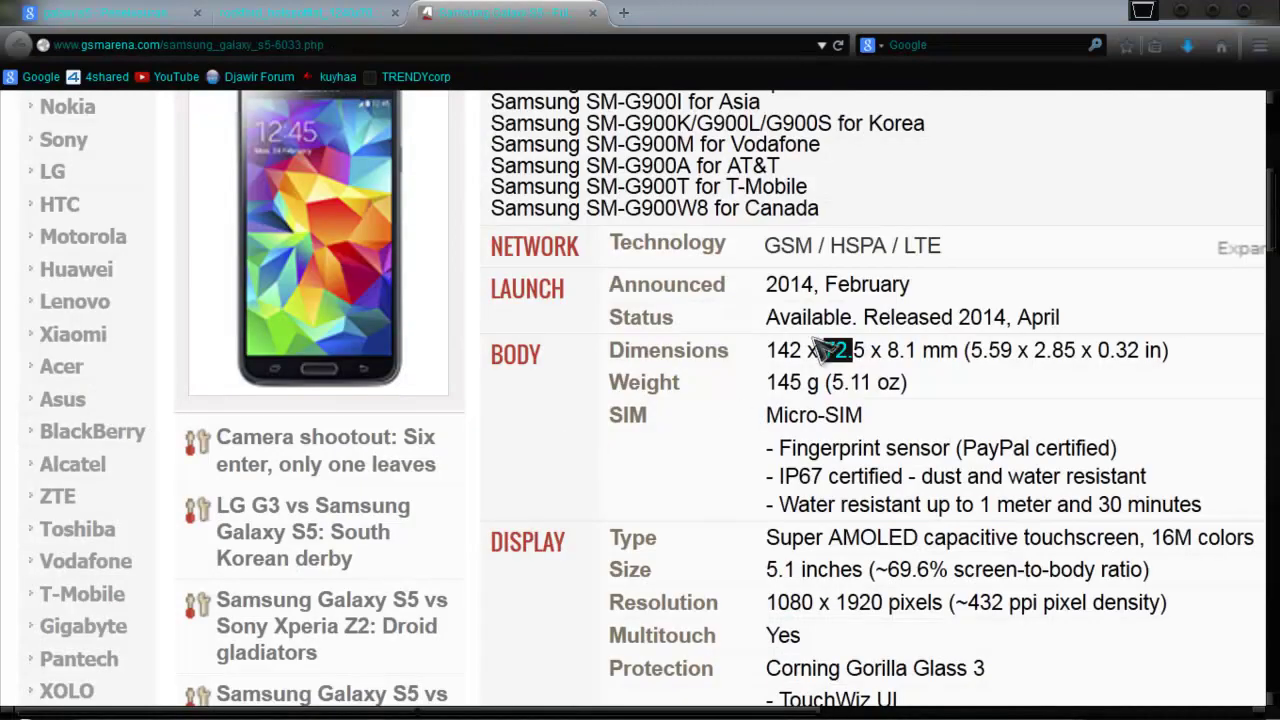
left_click_drag(768, 351, 858, 350)
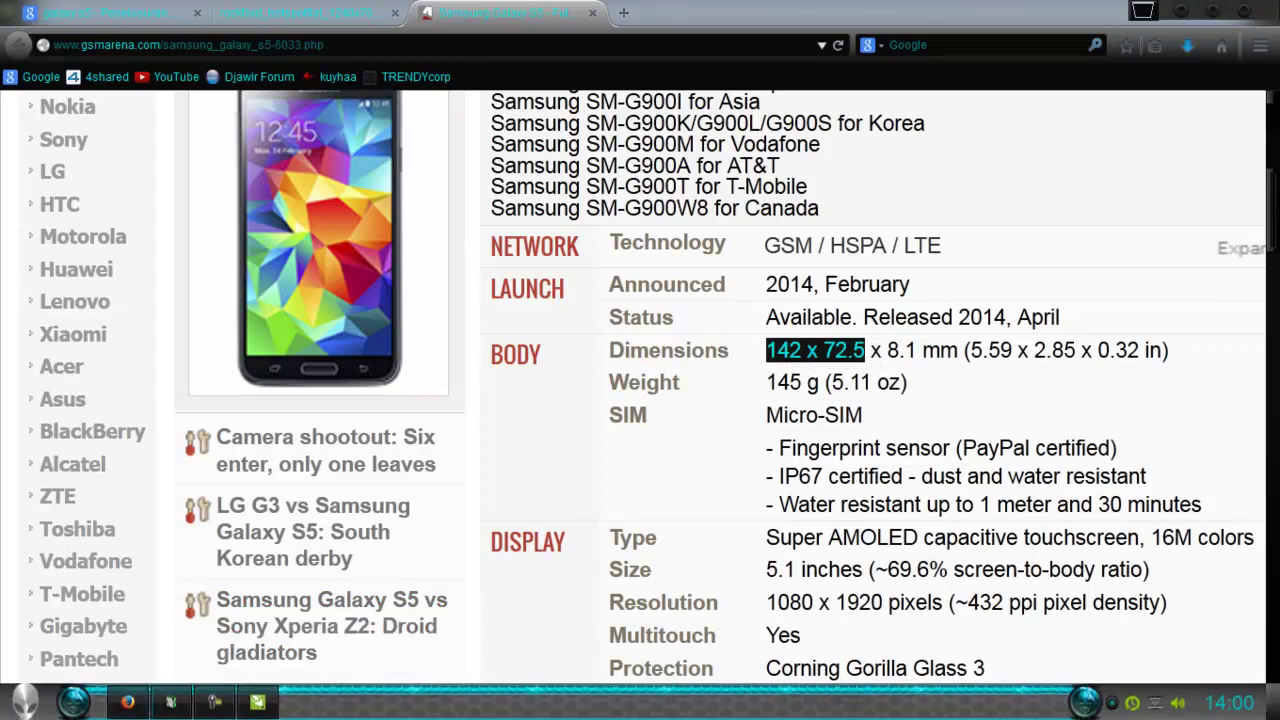
Return to CorelDRAW and set the page size to 7,25 cm wide and 14,2 cm high
left_click(257, 702)
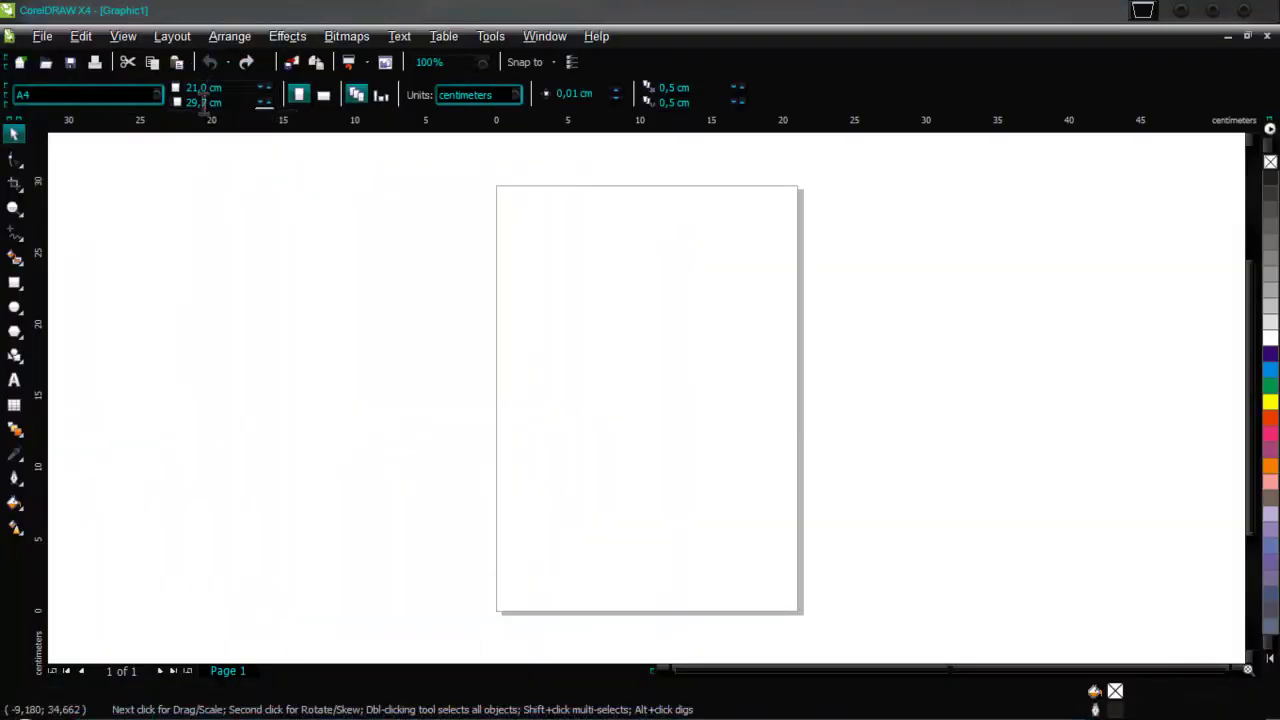
left_click_drag(205, 103, 176, 103)
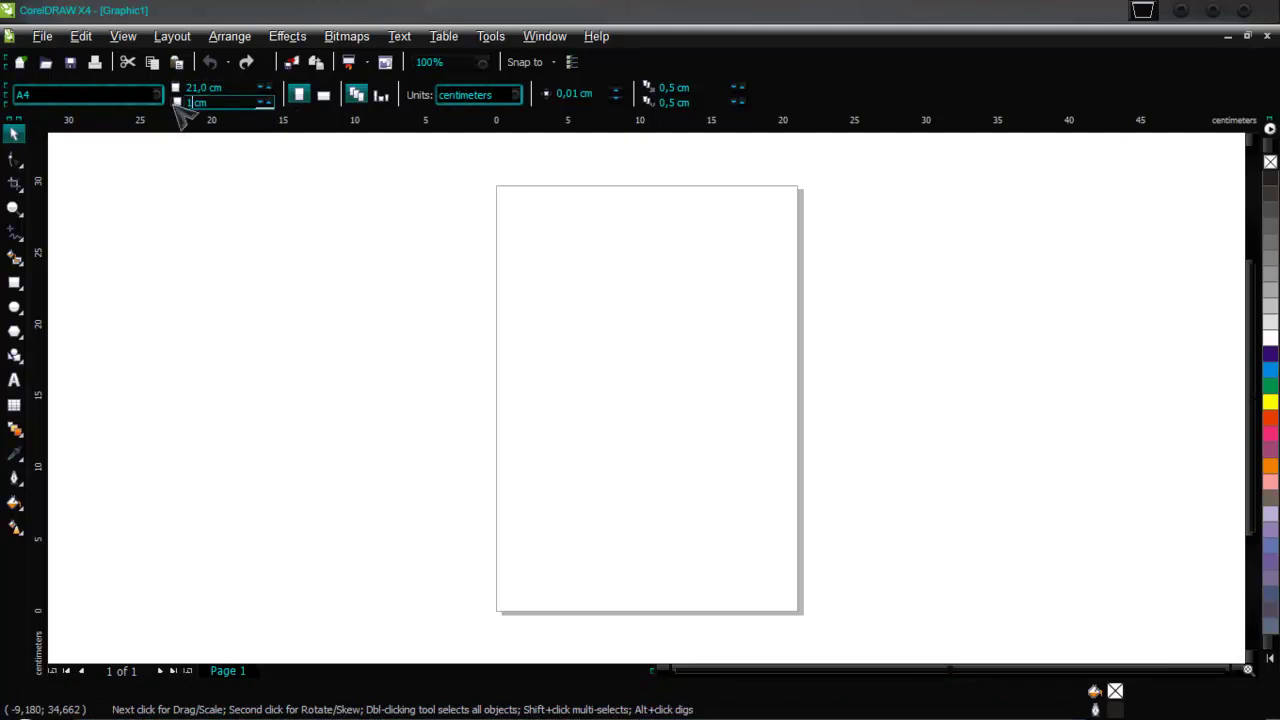
type("14,2")
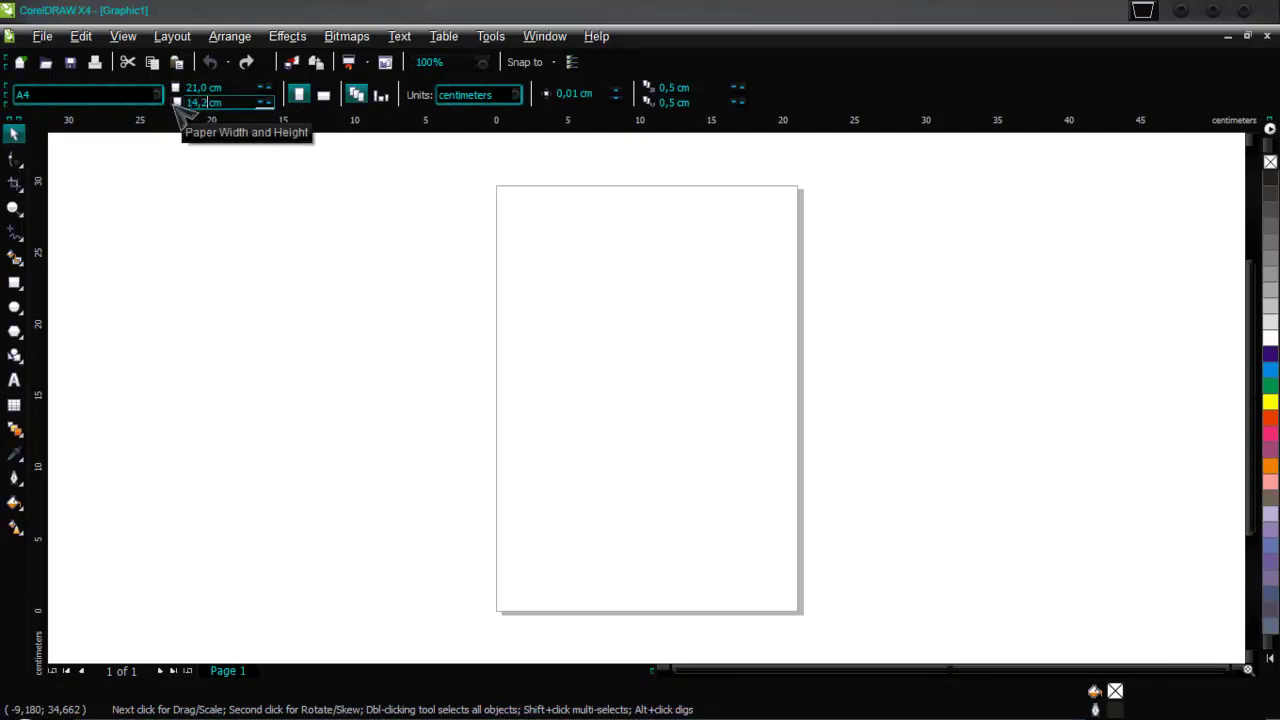
left_click_drag(206, 88, 167, 90)
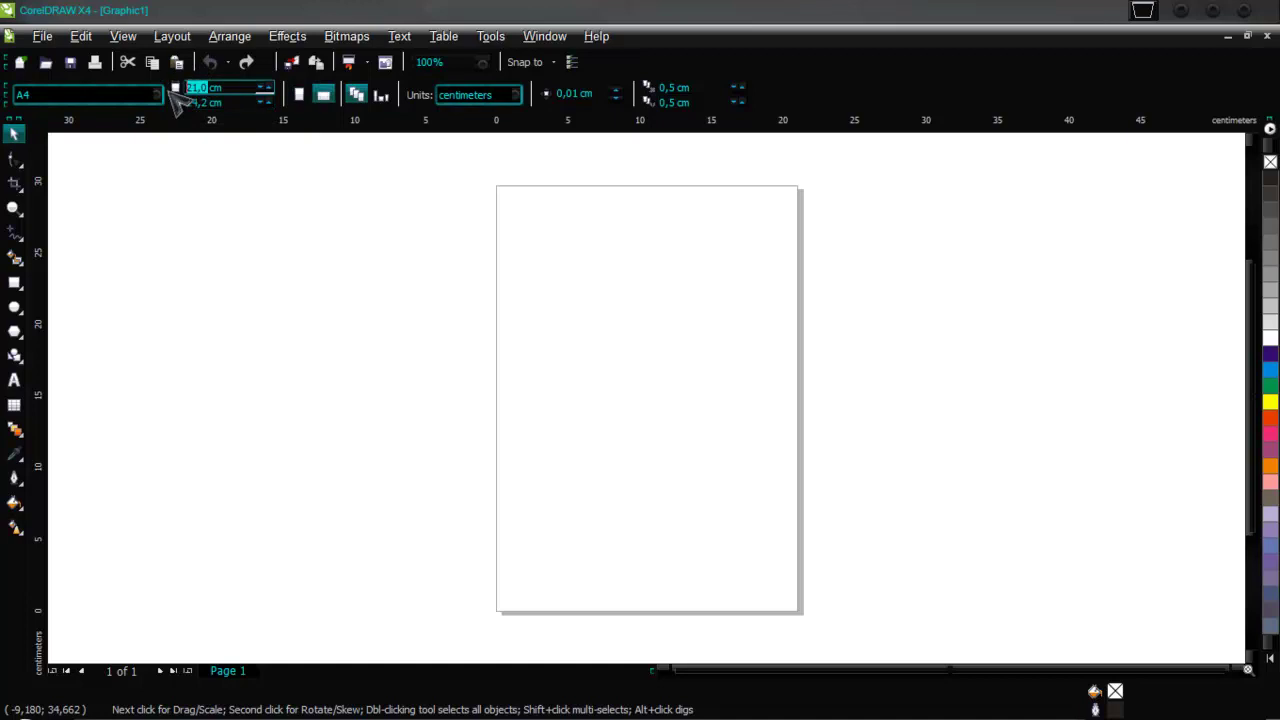
type("7")
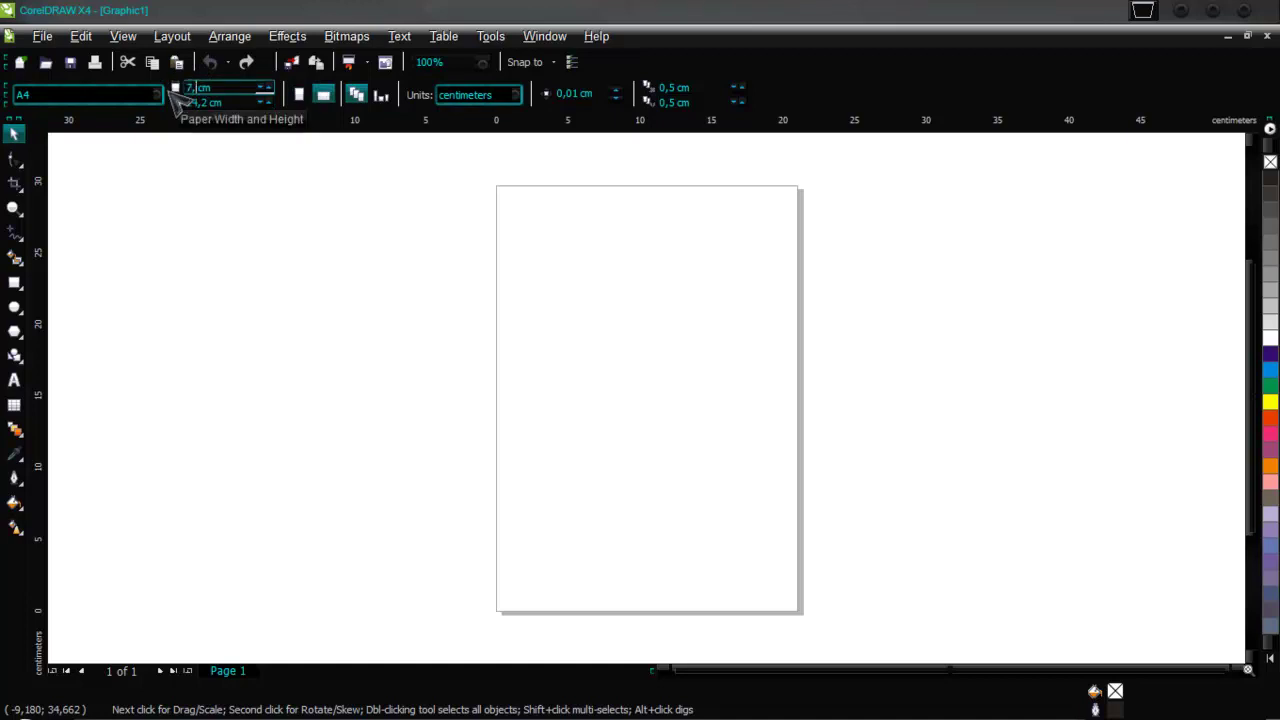
type(",25")
key("Return")
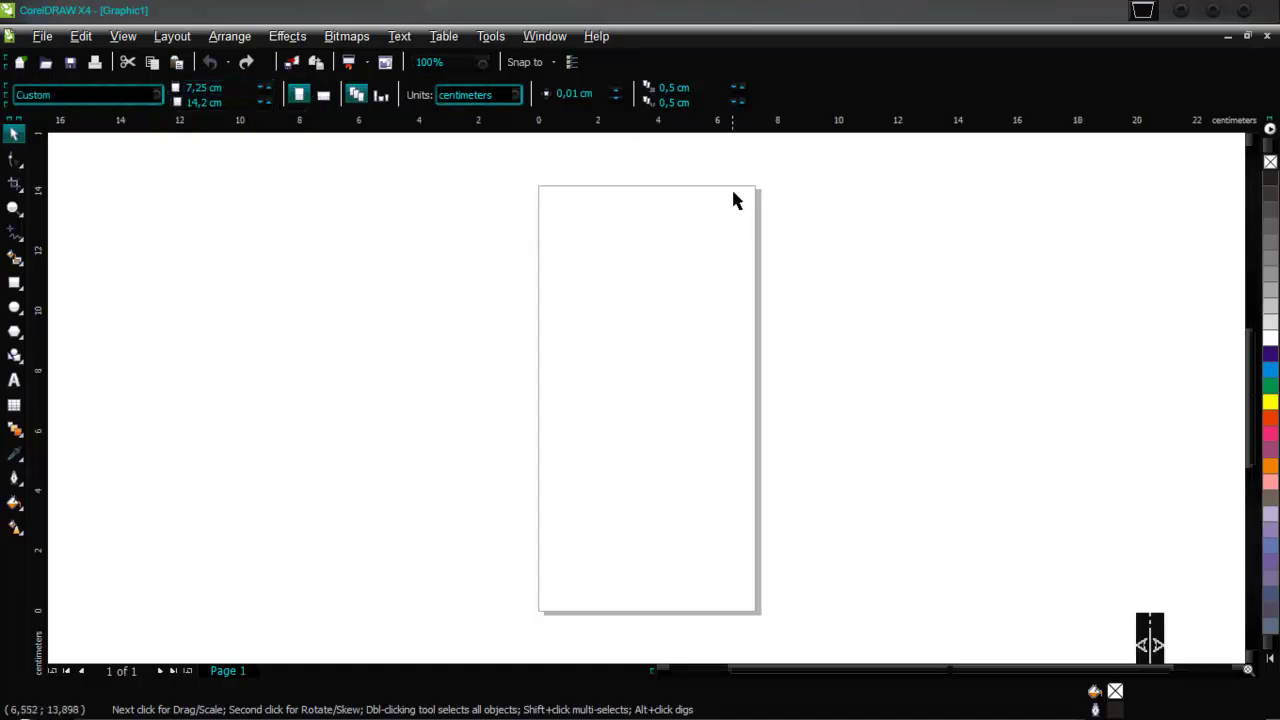
Start importing a file into the resized document
left_click(42, 36)
key("Escape")
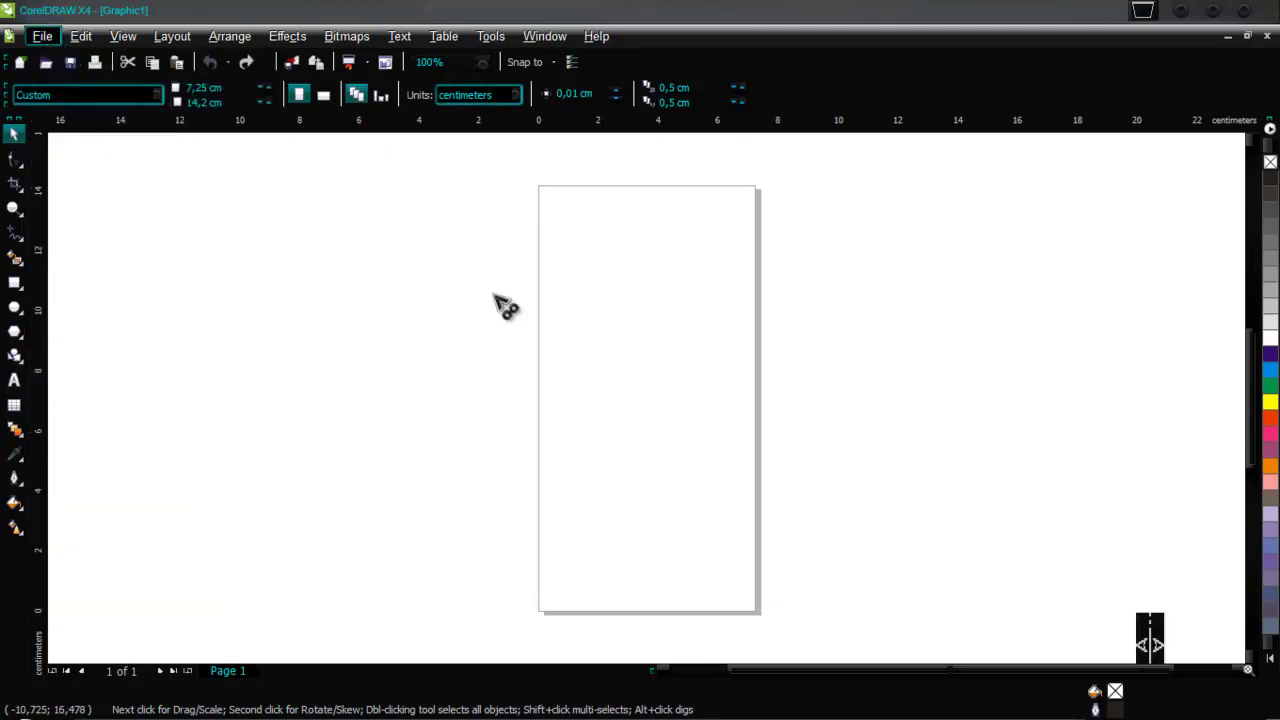
key("ctrl+i")
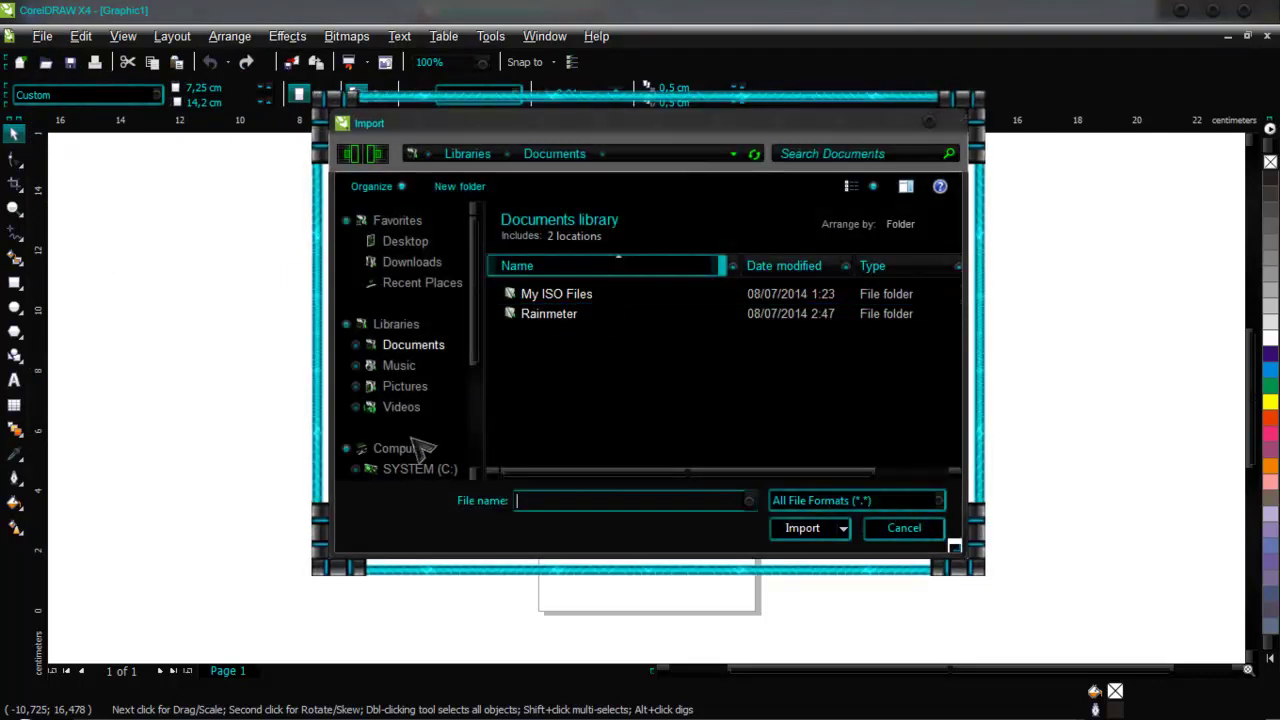
Look through the document library folders and the DATA (E:) drive for the phone picture
left_click(514, 374)
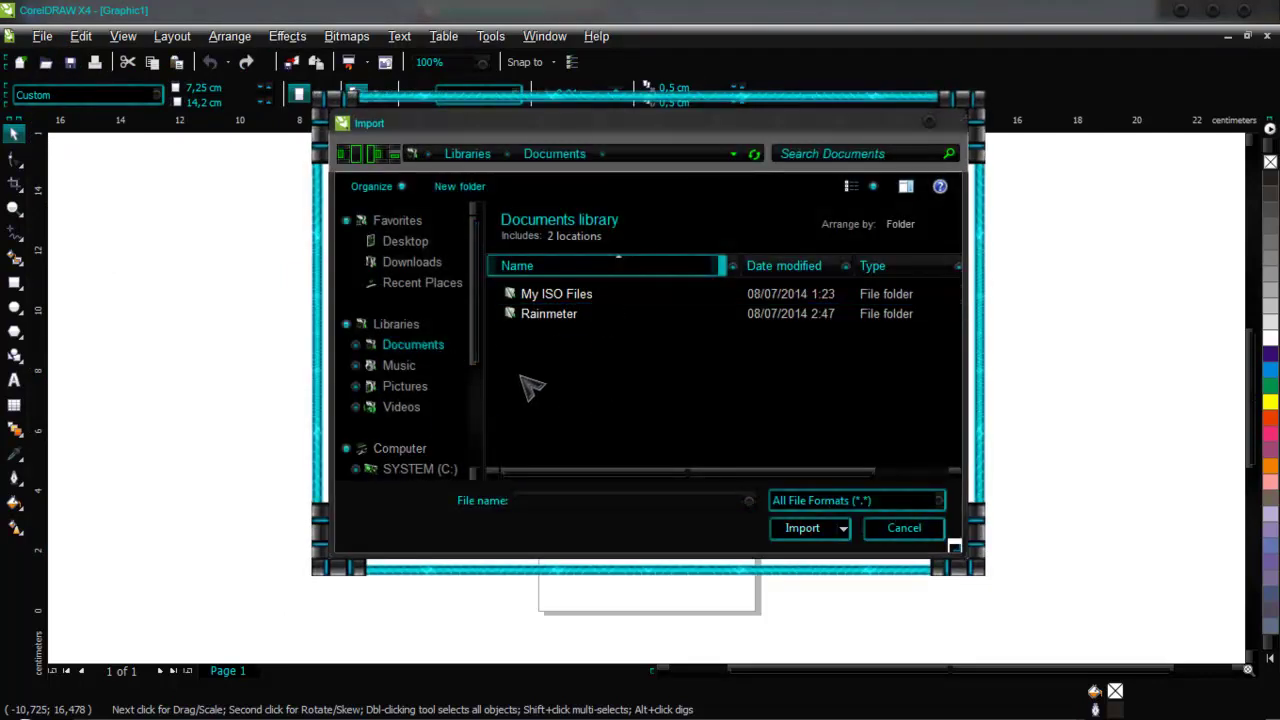
left_click(356, 344)
left_click(405, 366)
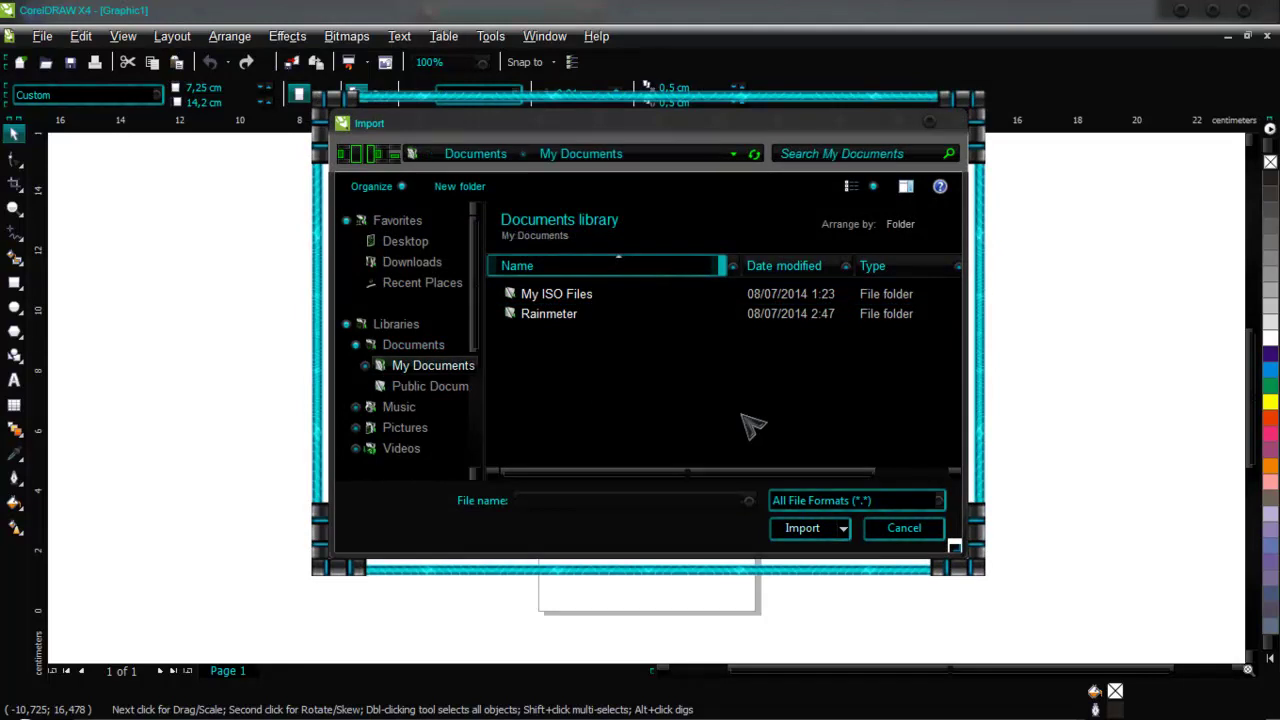
left_click(366, 366)
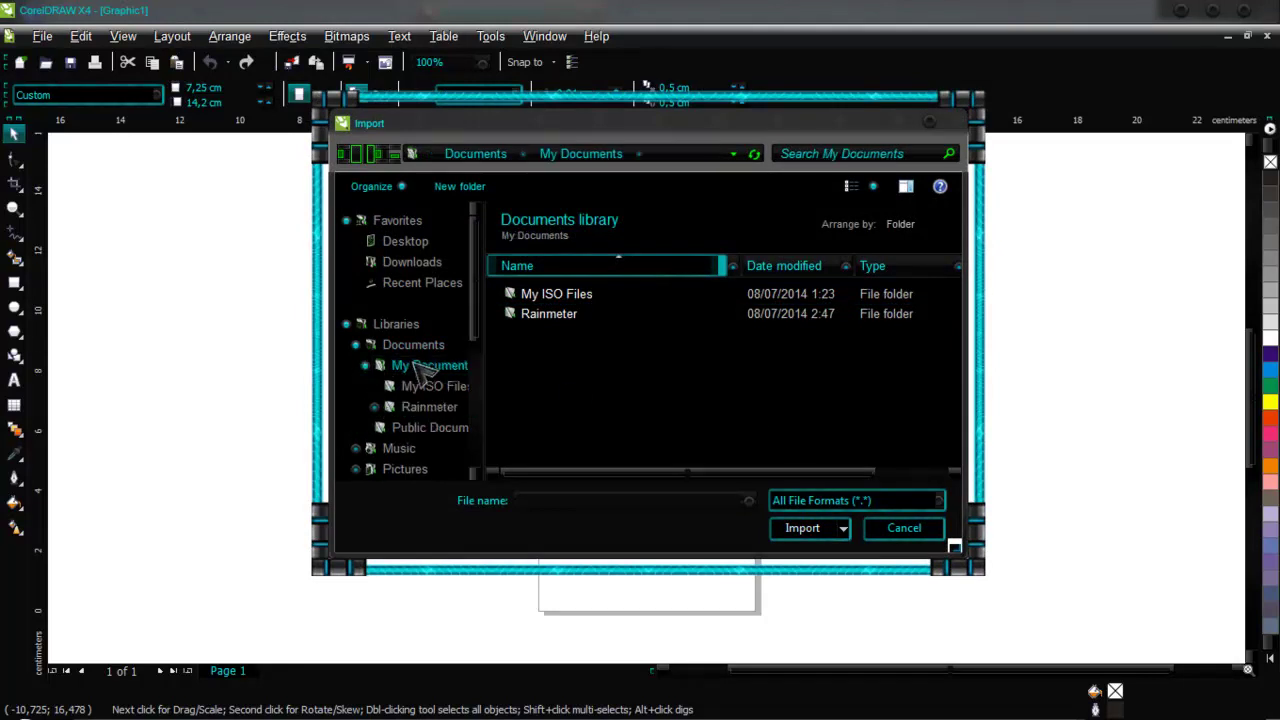
scroll(710, 484, "down", 1)
scroll(714, 486, "up", 1)
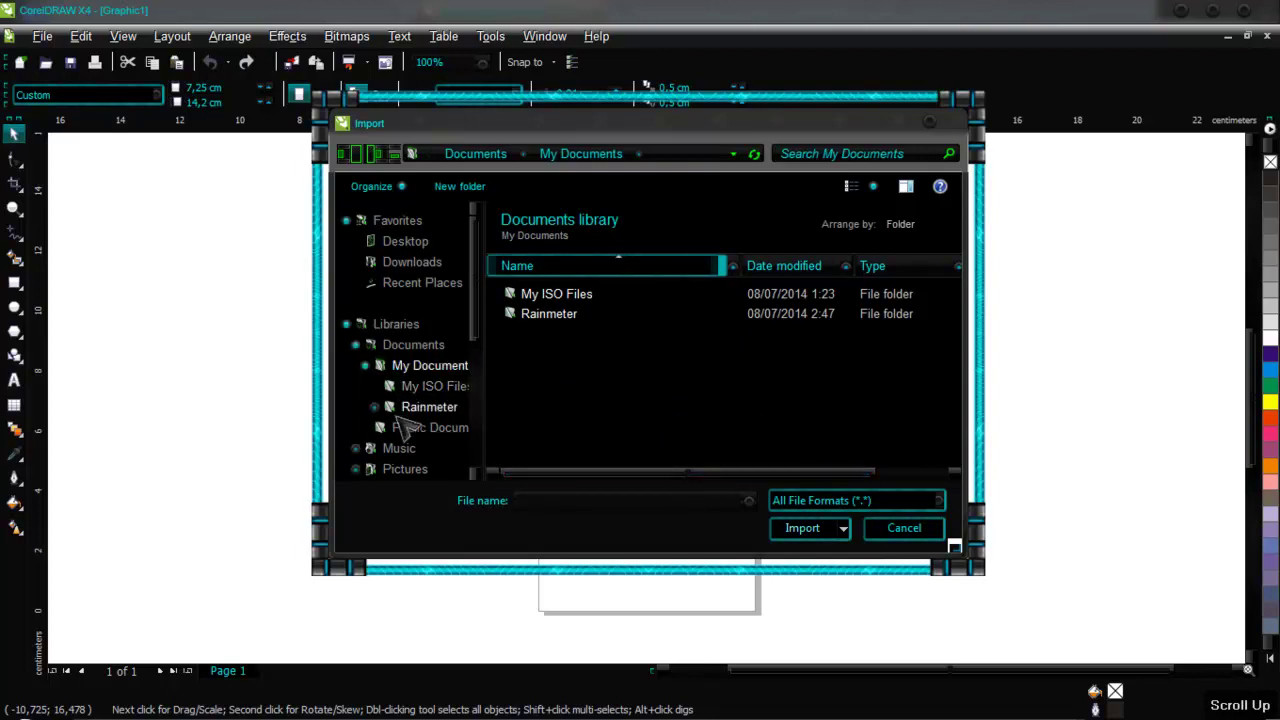
scroll(478, 420, "down", 4)
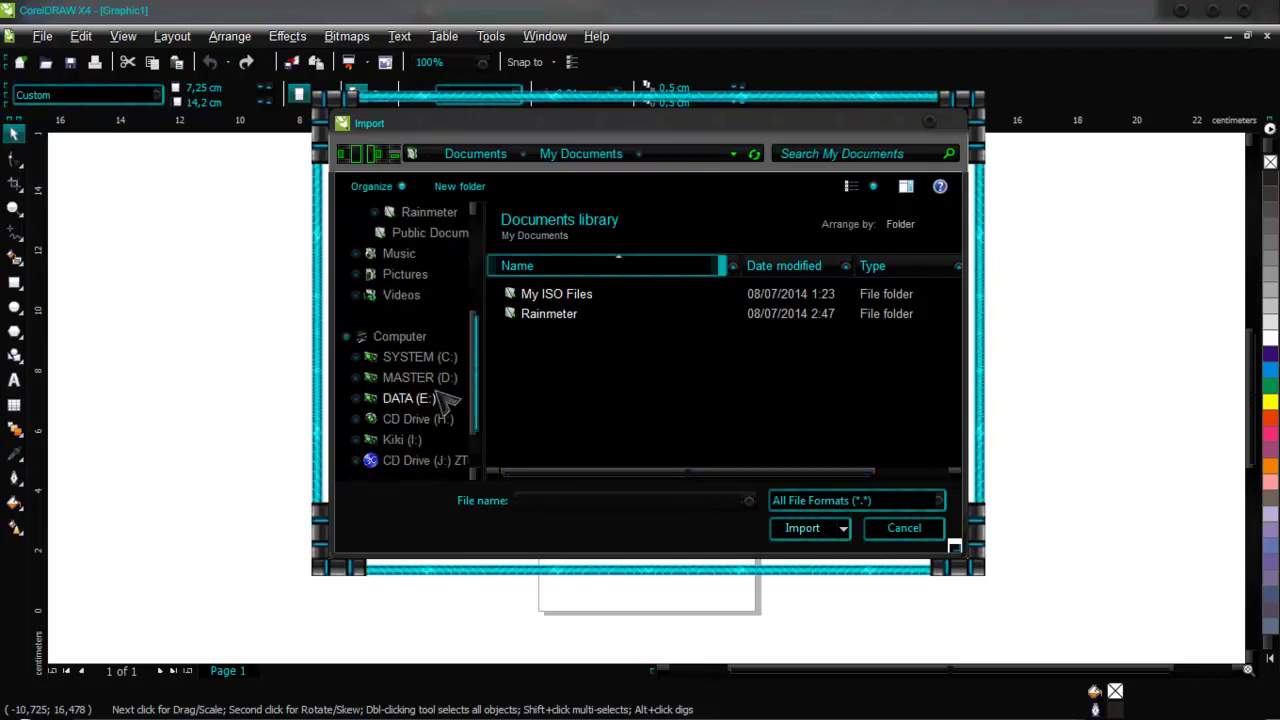
left_click(408, 398)
scroll(726, 430, "down", 1)
scroll(726, 430, "up", 1)
scroll(729, 423, "down", 1)
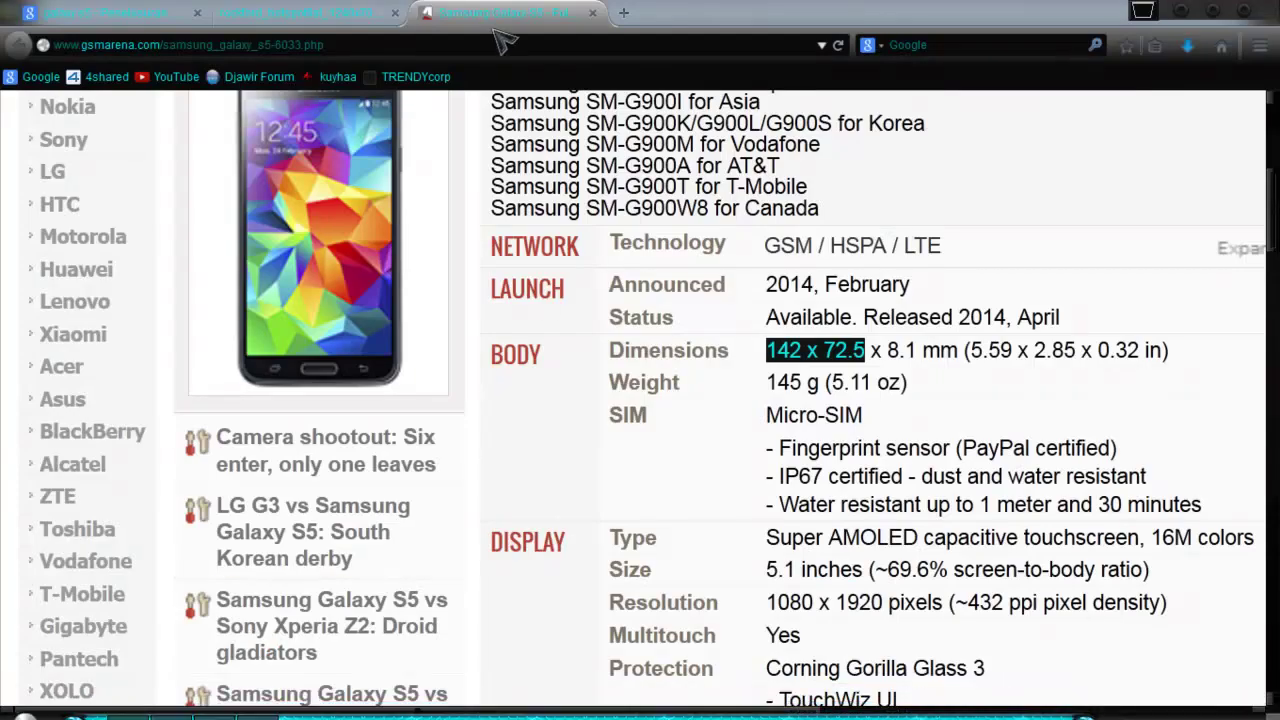
Switch to the browser and check which folder the phone picture downloads to, without saving it again
left_click(326, 14)
right_click(634, 306)
left_click(676, 382)
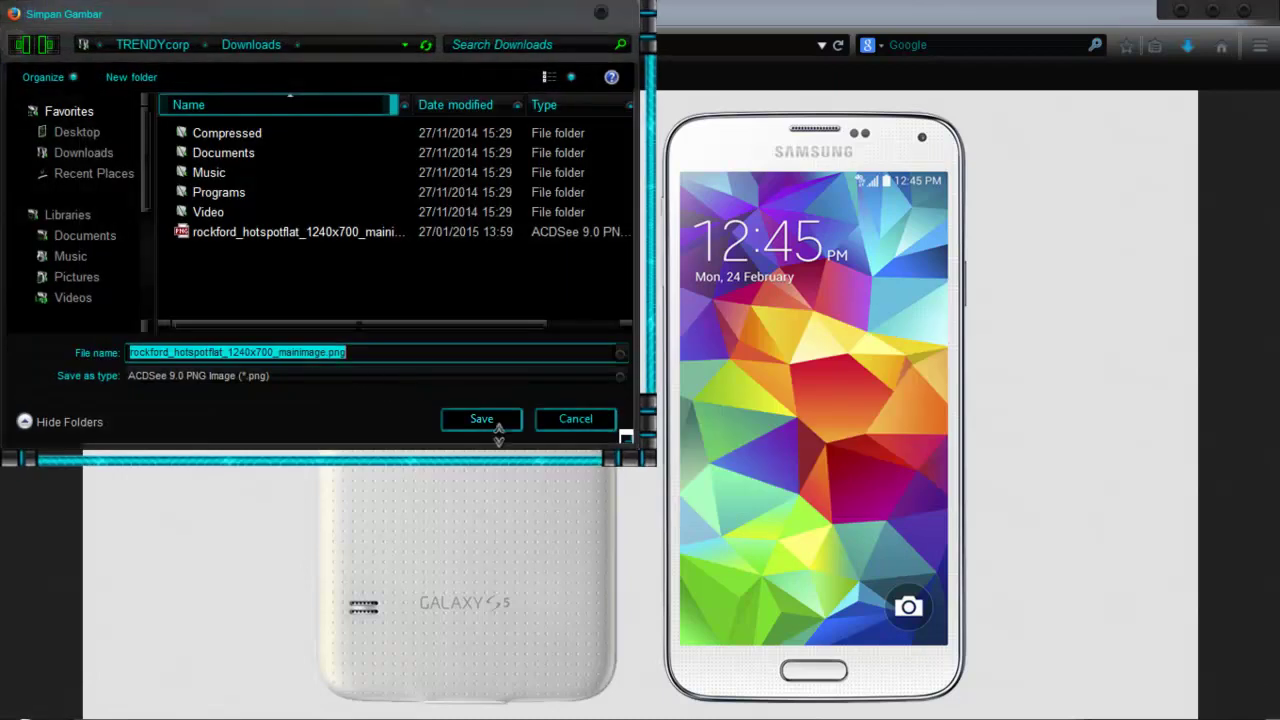
left_click(610, 422)
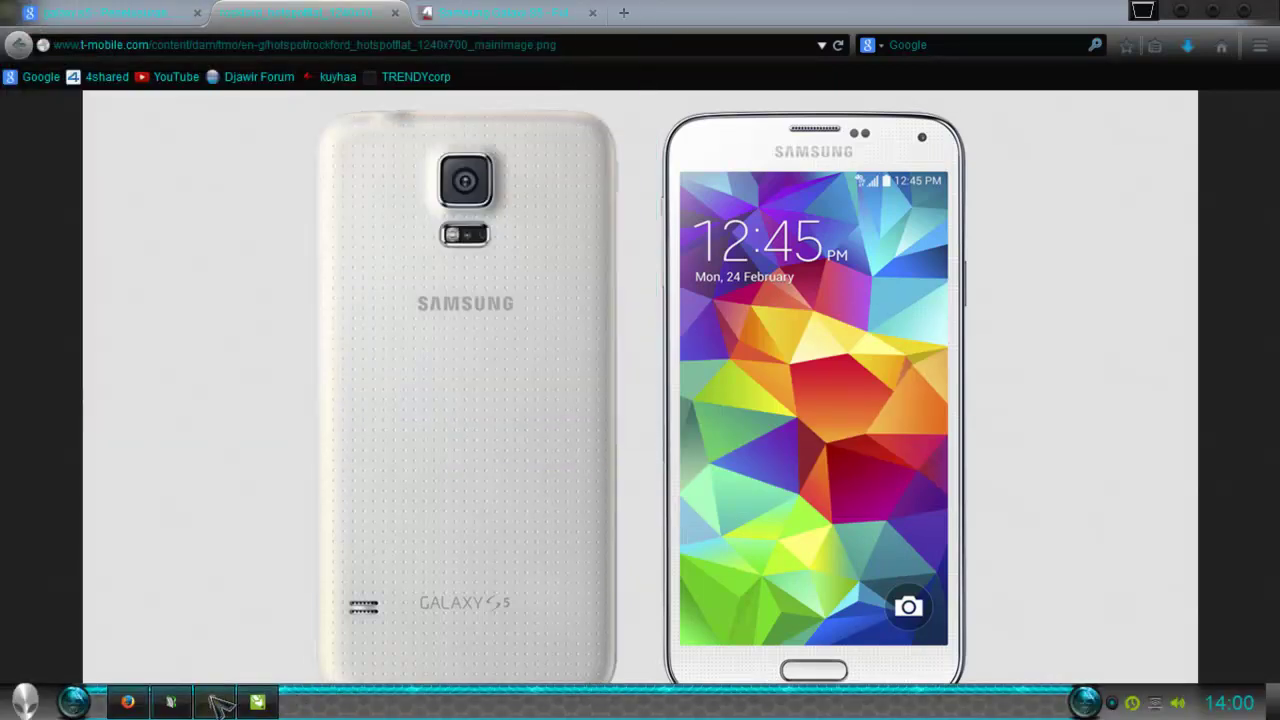
Go back to CorelDRAW and choose rockford_hotspotflat_1240x700_mainimage.png from the Downloads folder for import
left_click(258, 703)
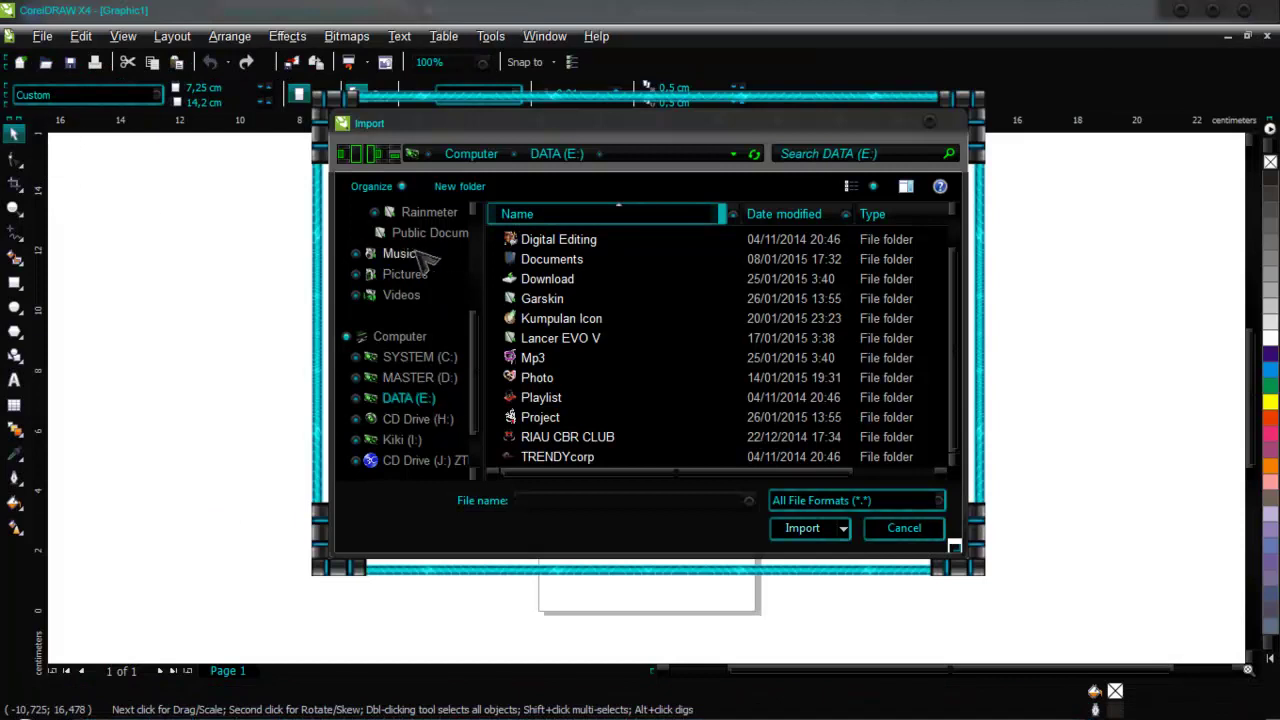
scroll(380, 232, "up", 3)
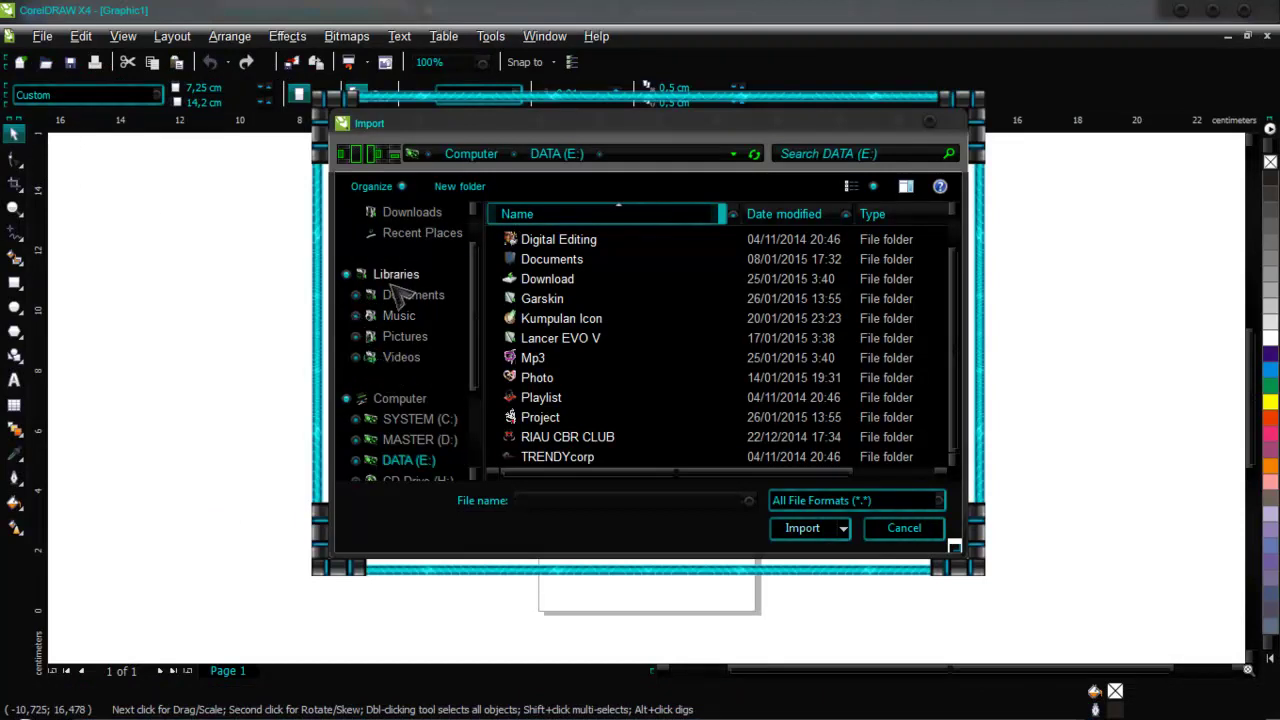
left_click(340, 274)
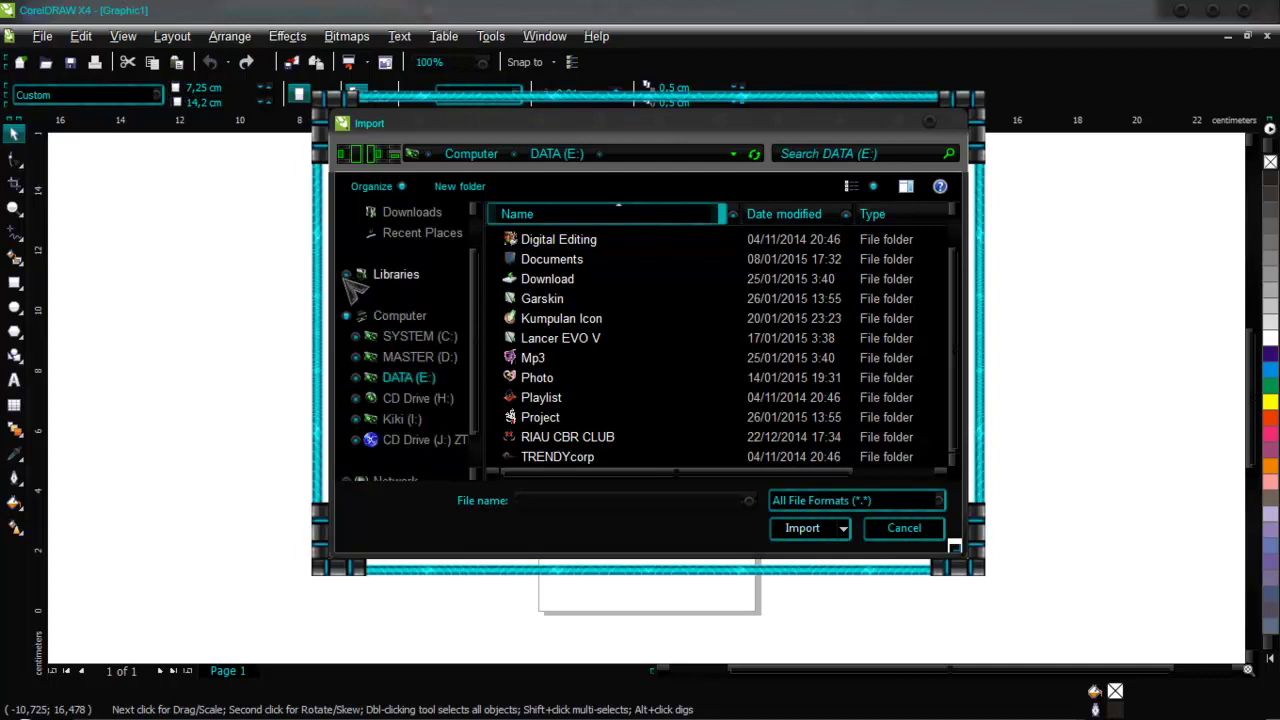
left_click(412, 215)
left_click(531, 343)
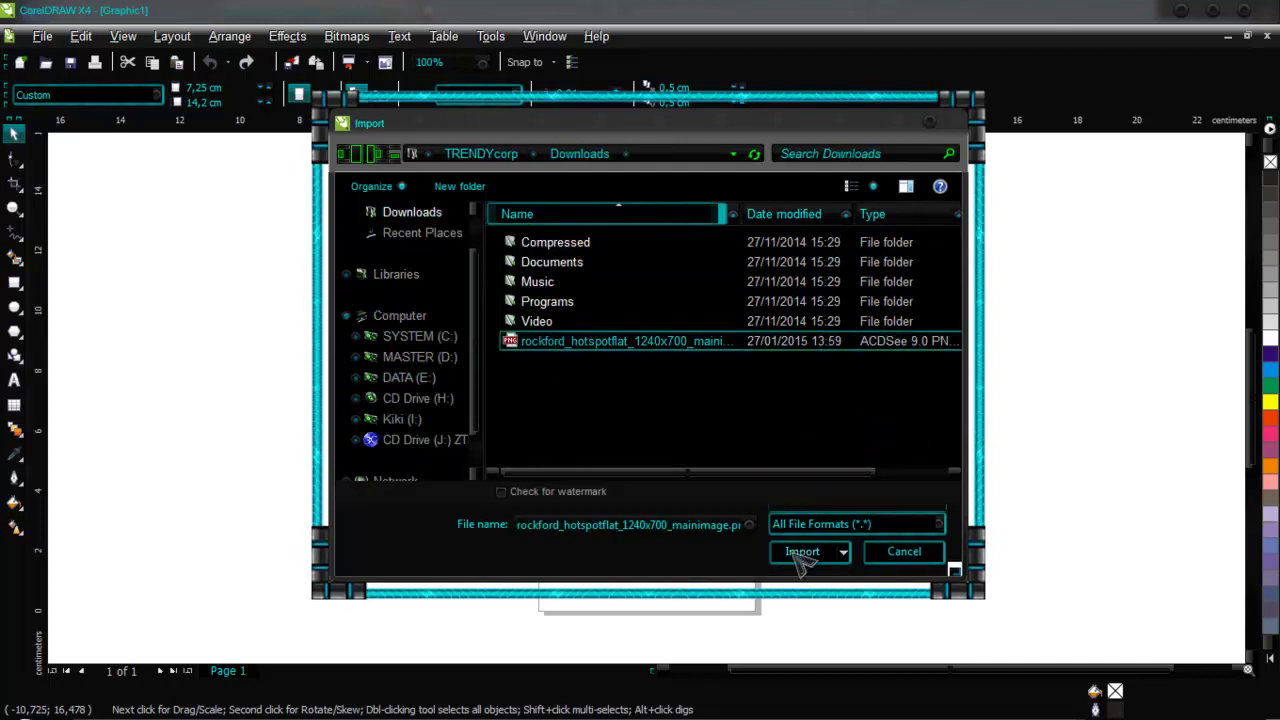
left_click(802, 528)
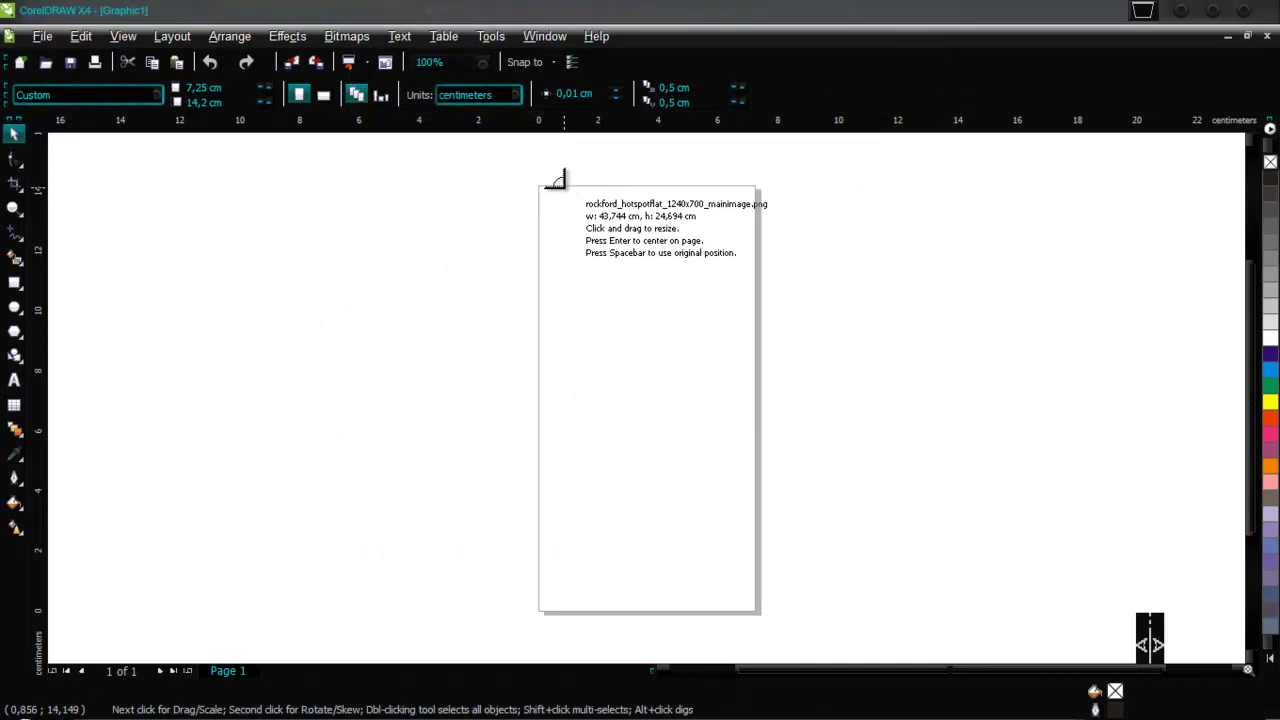
Place the picture about 22,35 cm wide and align the front phone view with the page's top and left edges
left_click_drag(565, 190, 1237, 571)
left_click_drag(607, 293, 327, 294)
left_click_drag(511, 327, 436, 317)
key("Down")
key("Down")
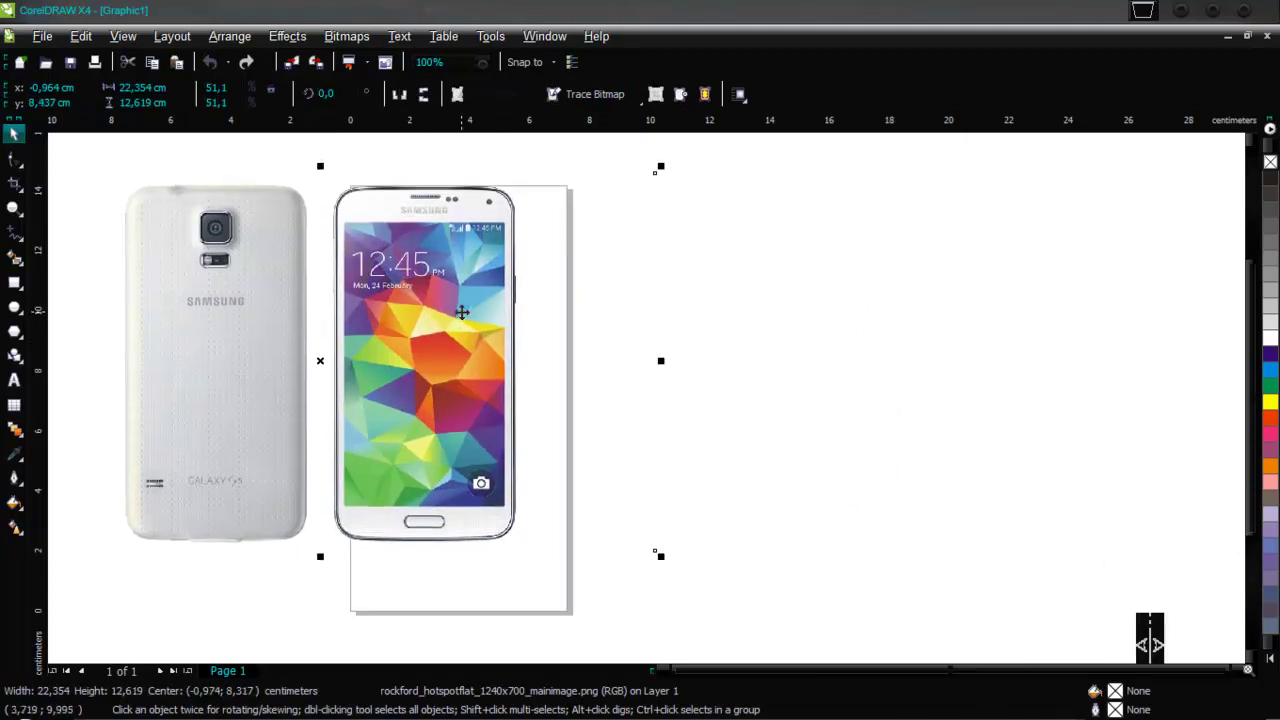
key("Right")
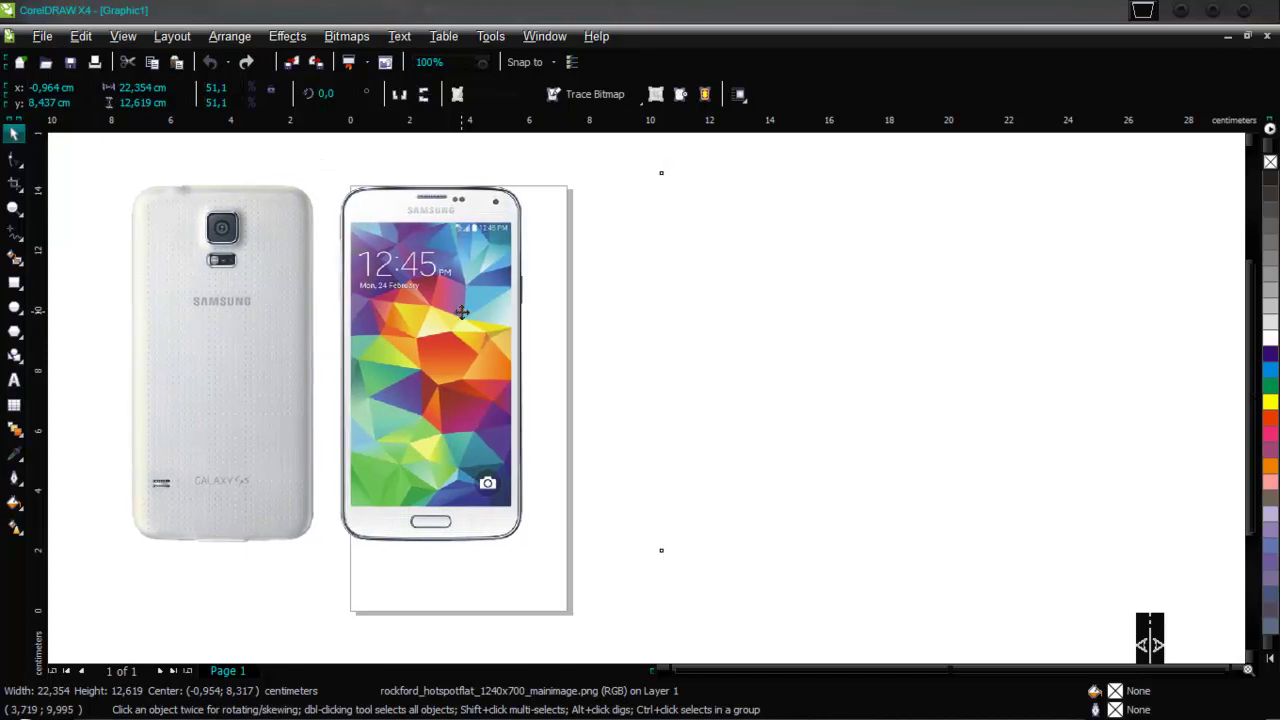
key("Right")
key("Right")
key("Right")
key("Right")
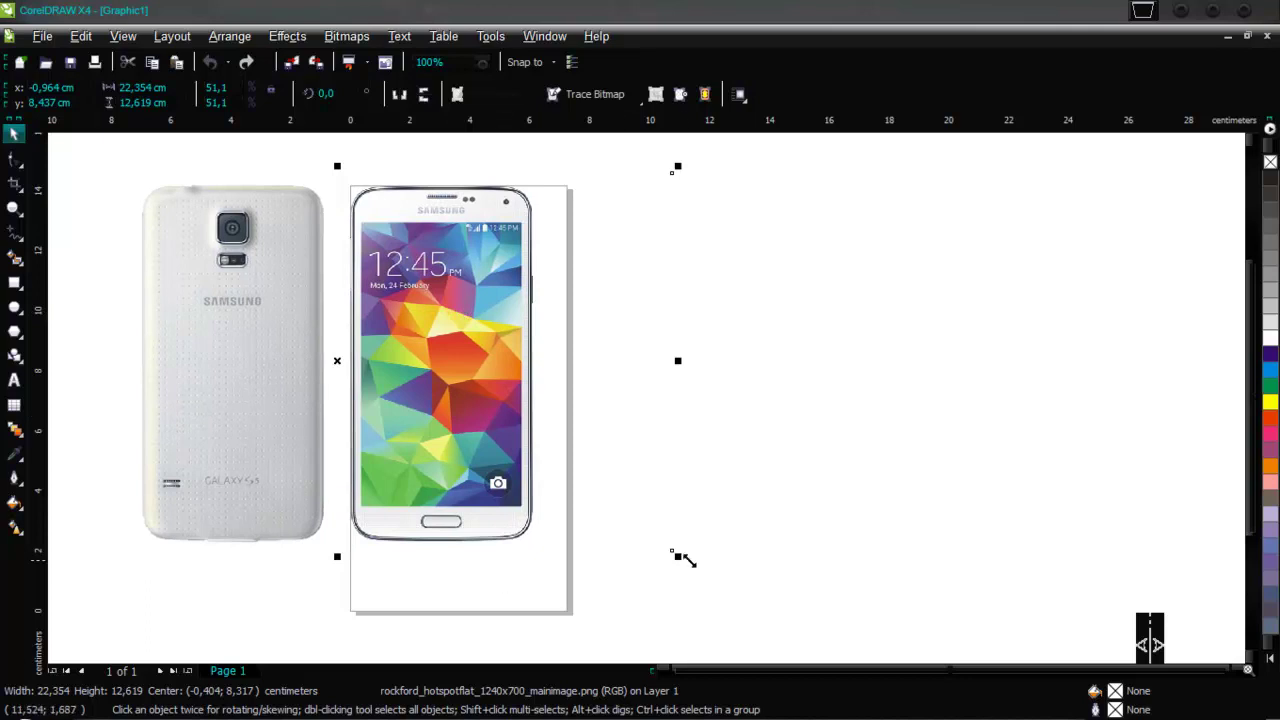
Enlarge the picture proportionally to about 26,8 cm wide and shift it left until the front phone view fills the page
left_click_drag(678, 558, 812, 625)
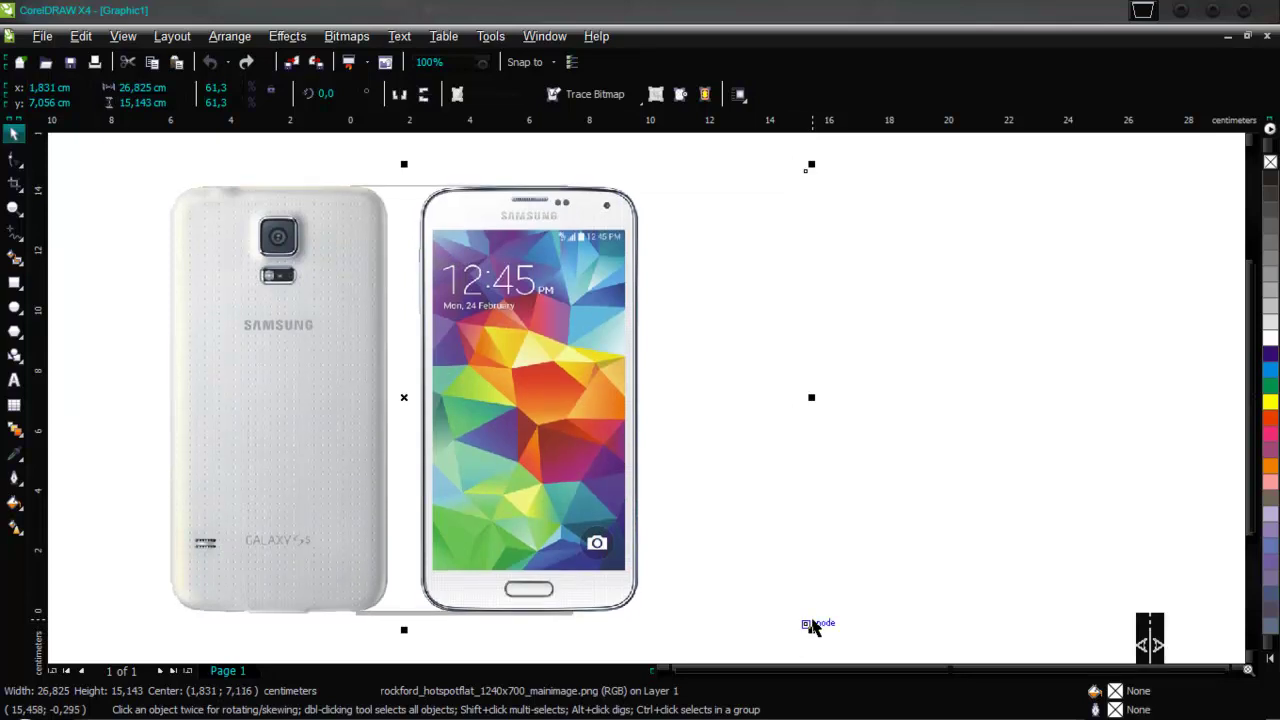
left_click_drag(814, 626, 812, 627)
key("Left")
key("Left")
key("Left")
key("Left")
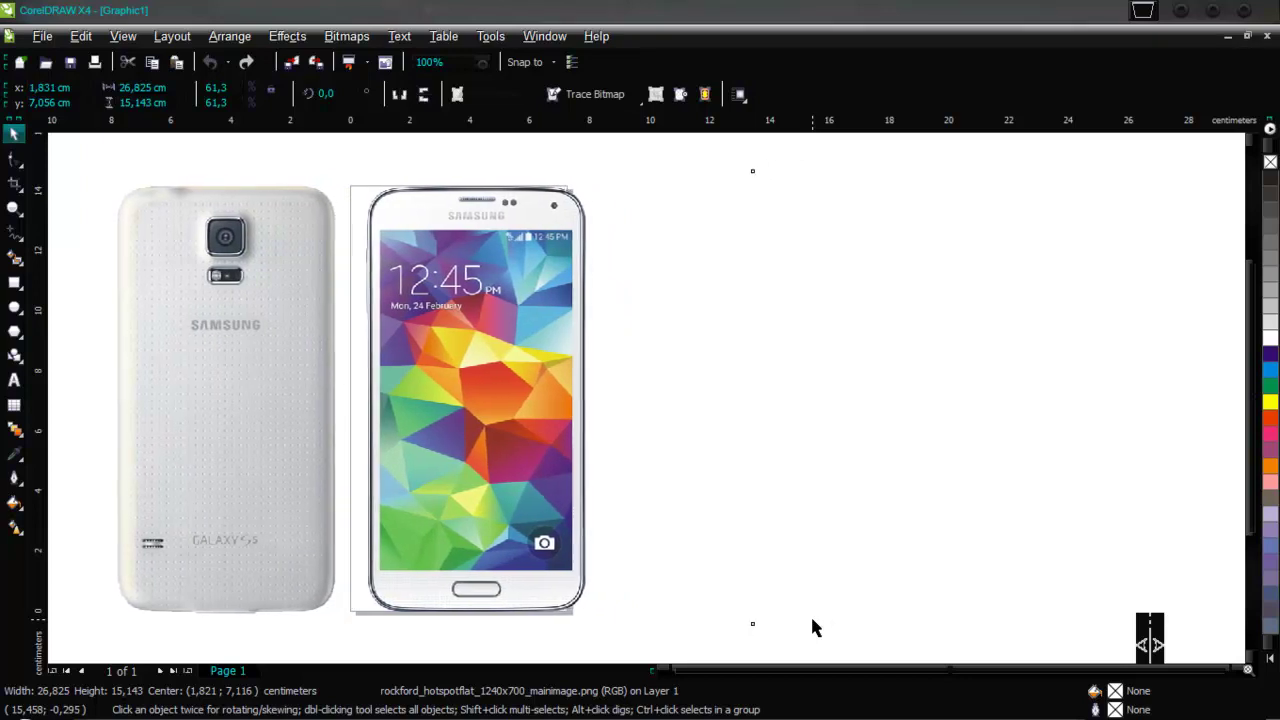
key("Left")
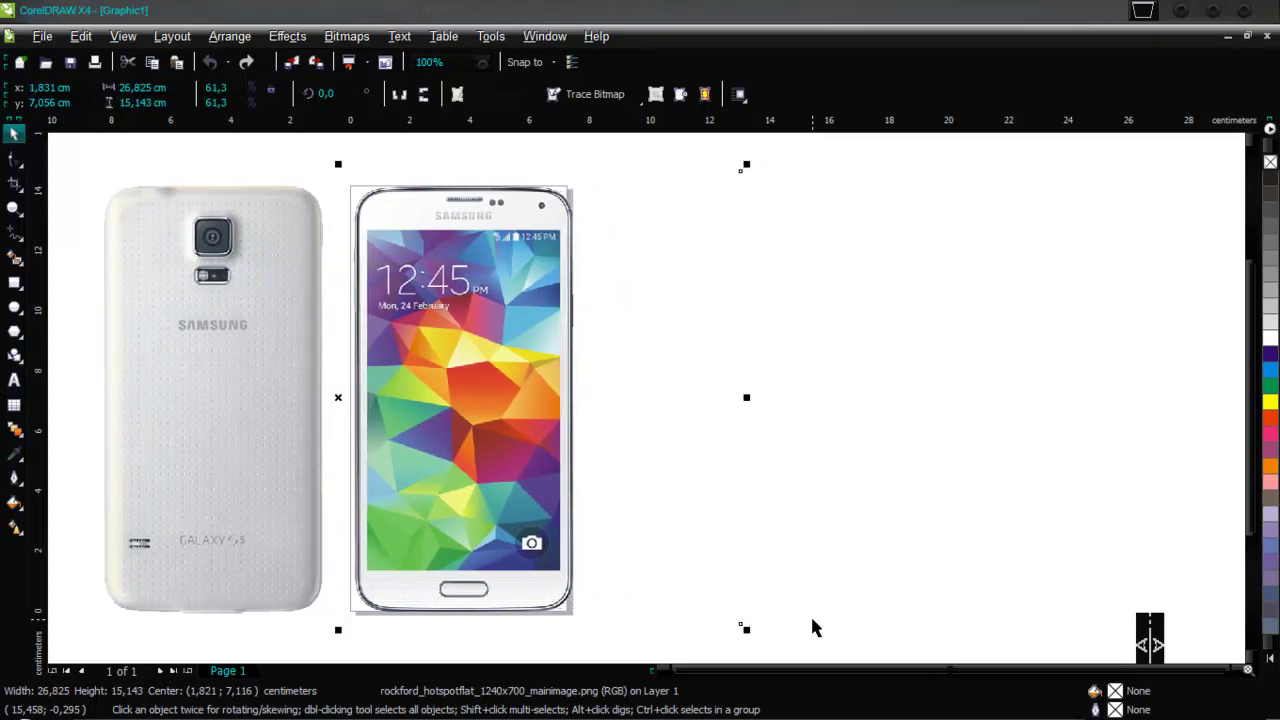
key("Left")
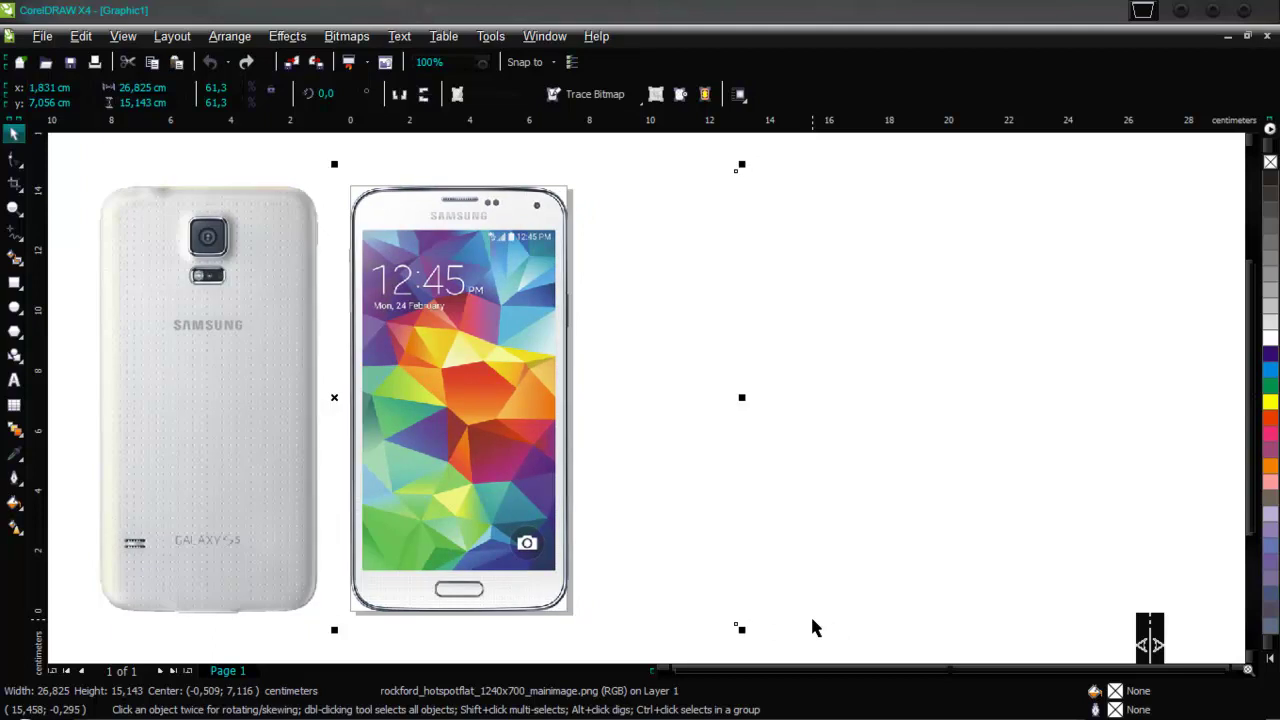
key("Left")
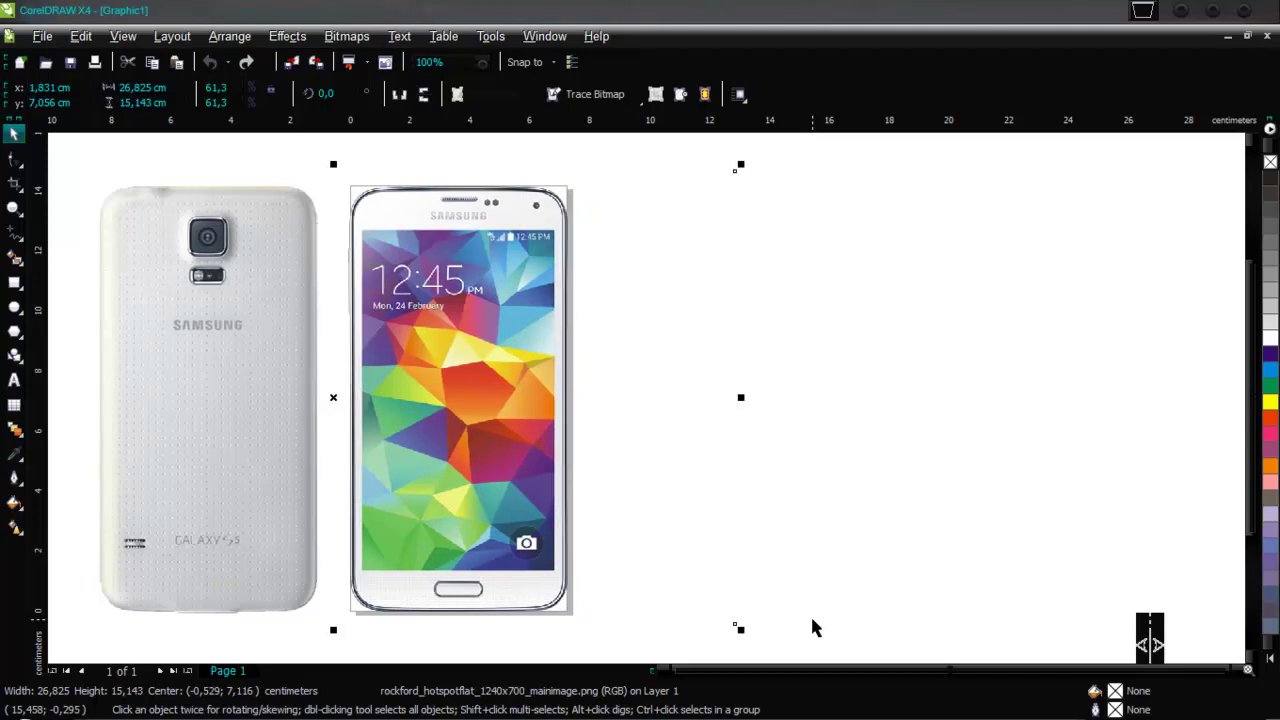
key("Escape")
right_click(438, 428)
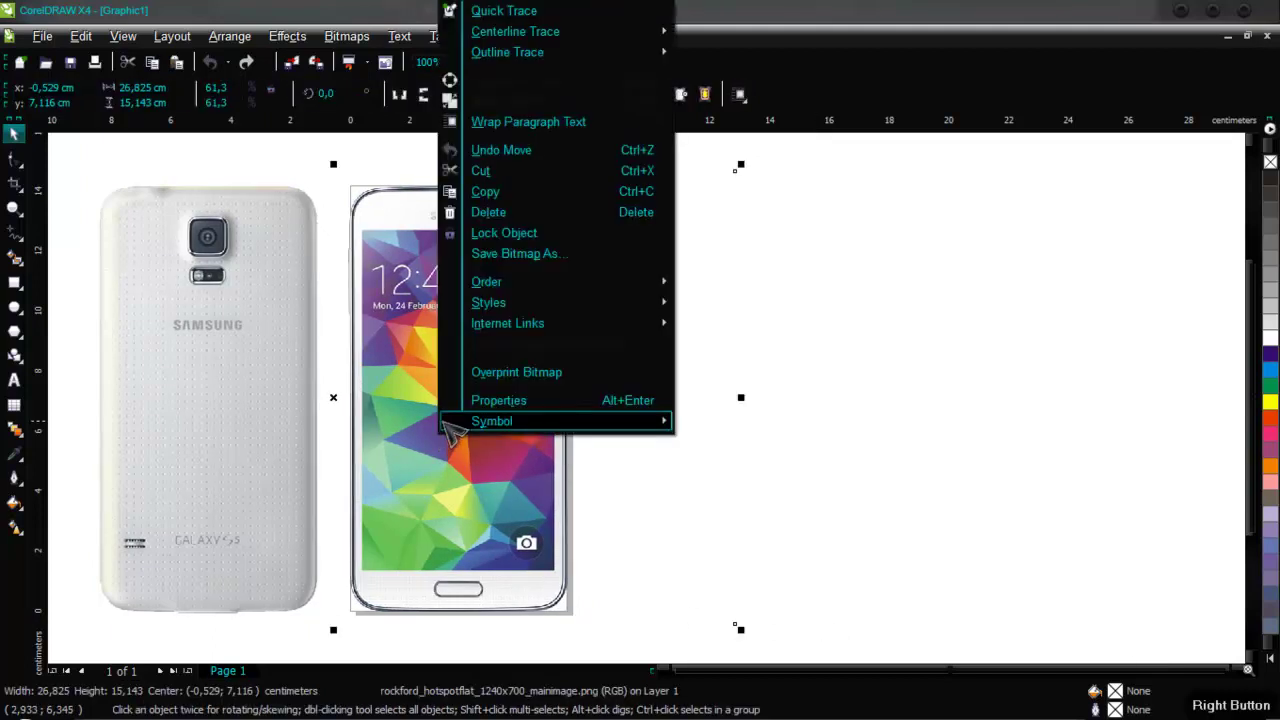
key("Escape")
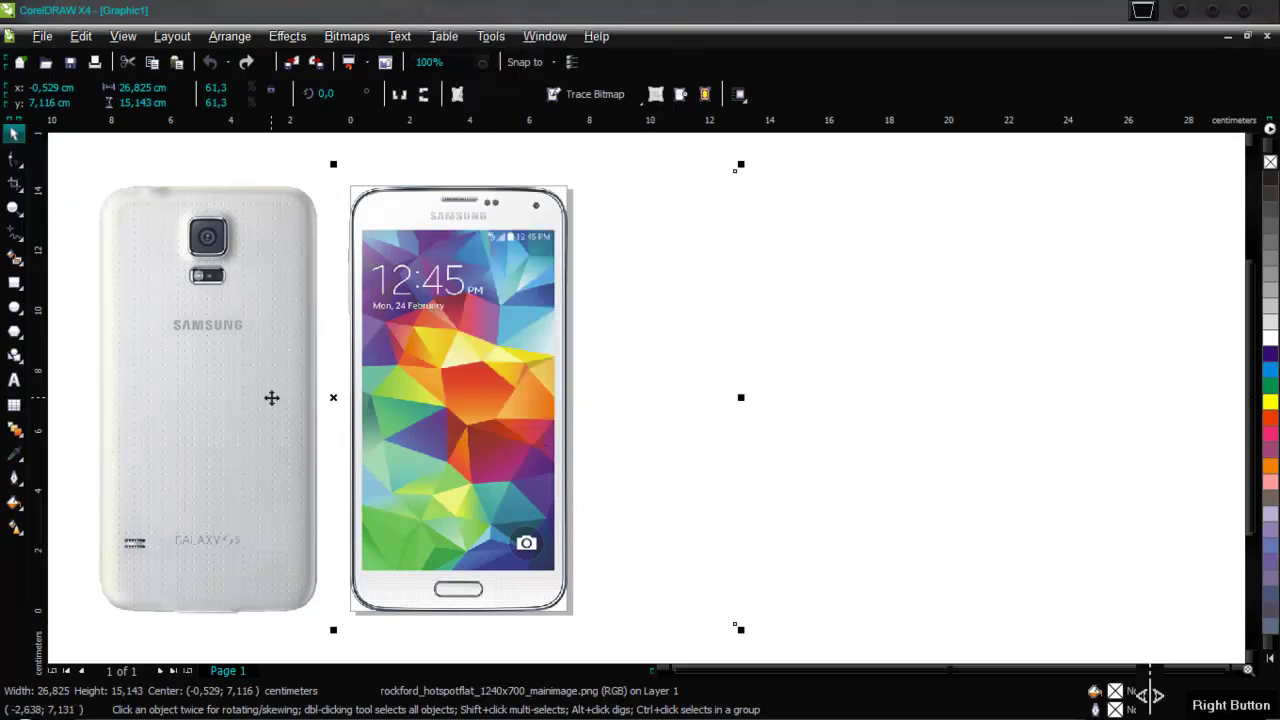
right_click(465, 358)
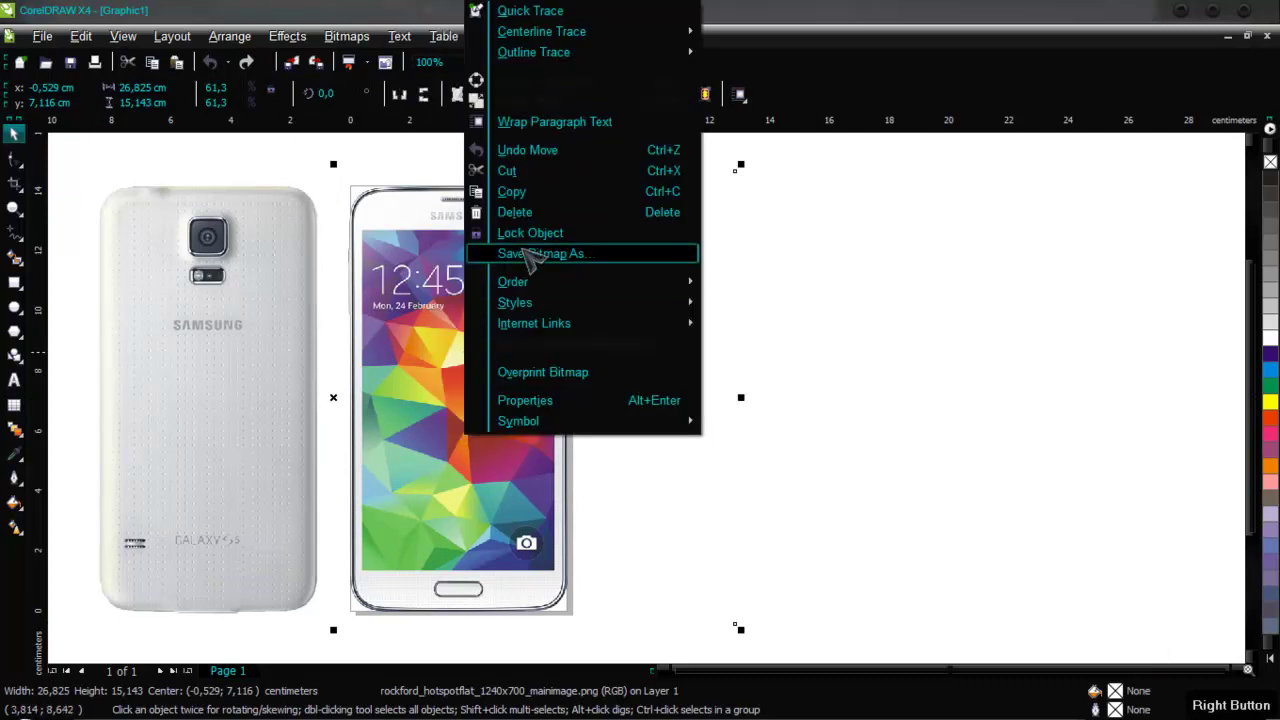
key("Escape")
Draw a rectangle about 7,2 × 14,2 cm over the front phone view and give it a red outline without fill
left_click(340, 357)
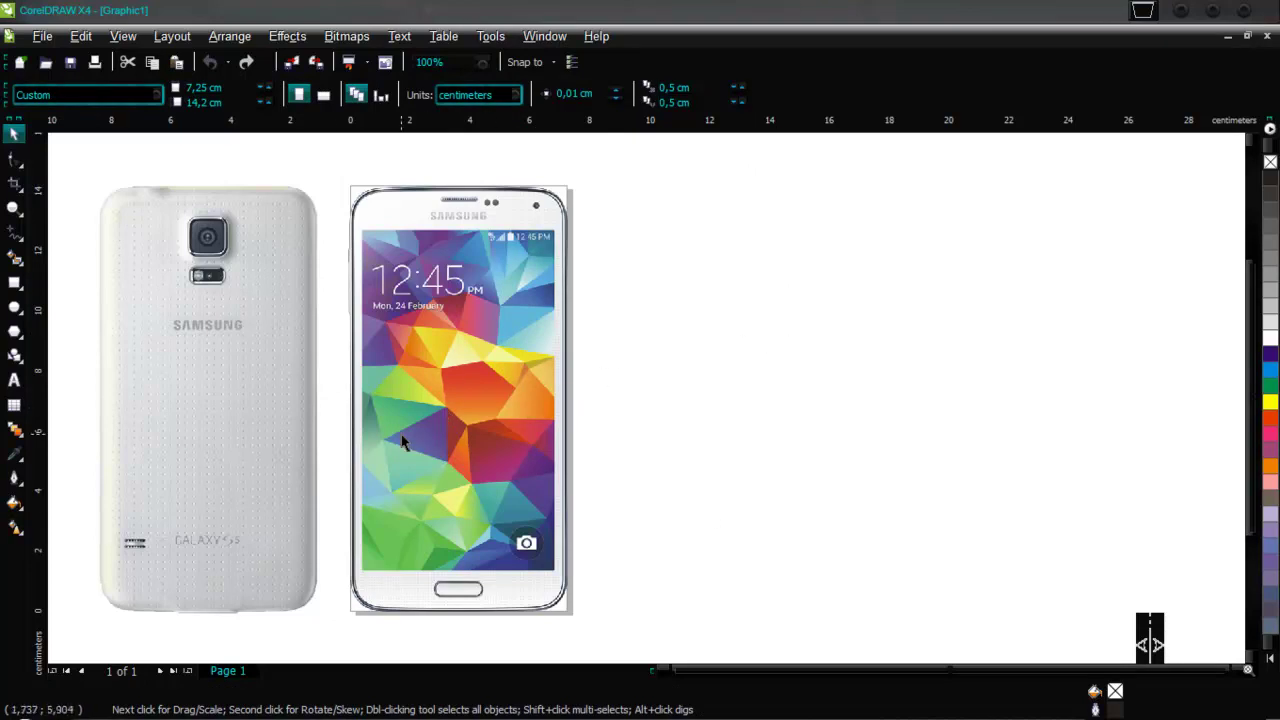
left_click(14, 283)
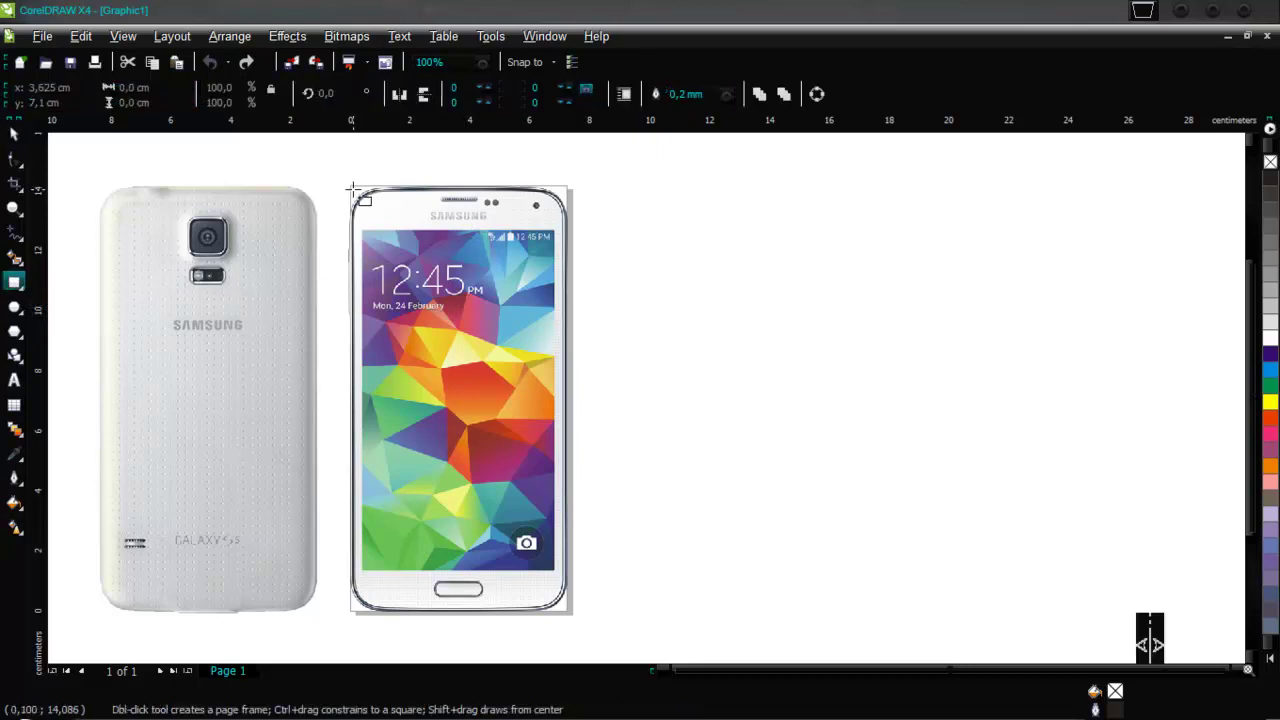
left_click_drag(350, 186, 568, 609)
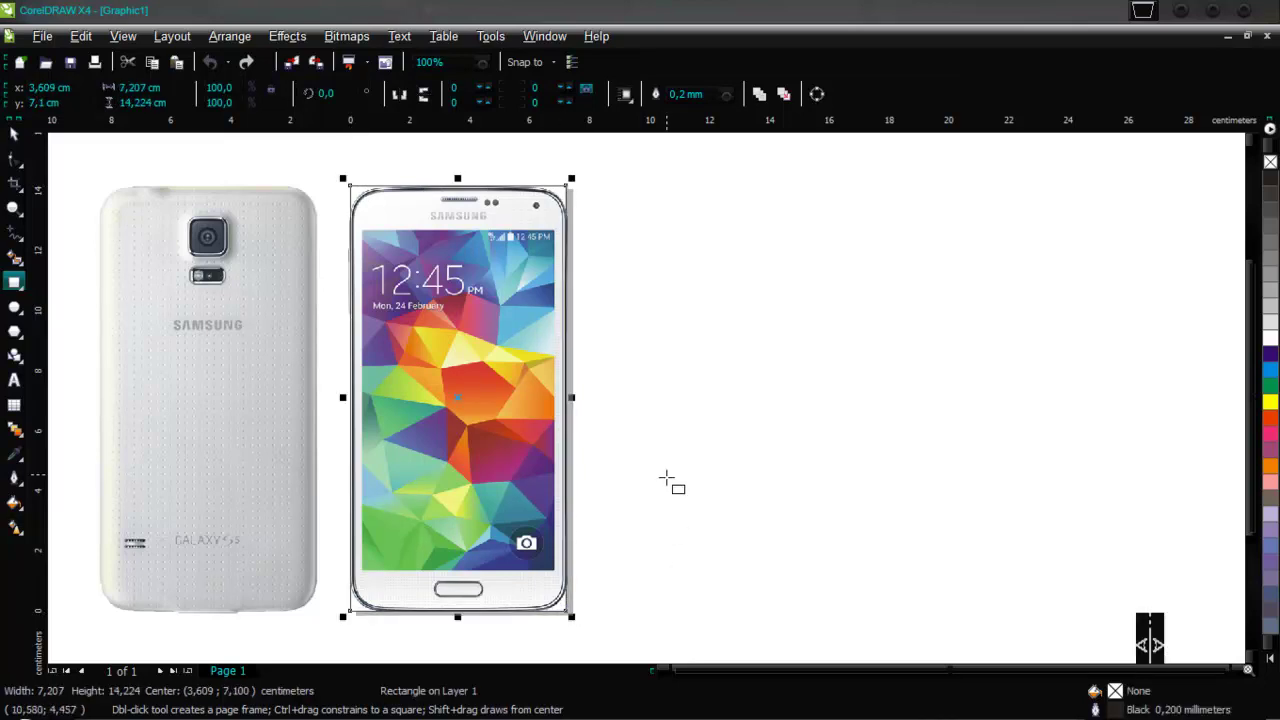
left_click(1270, 418)
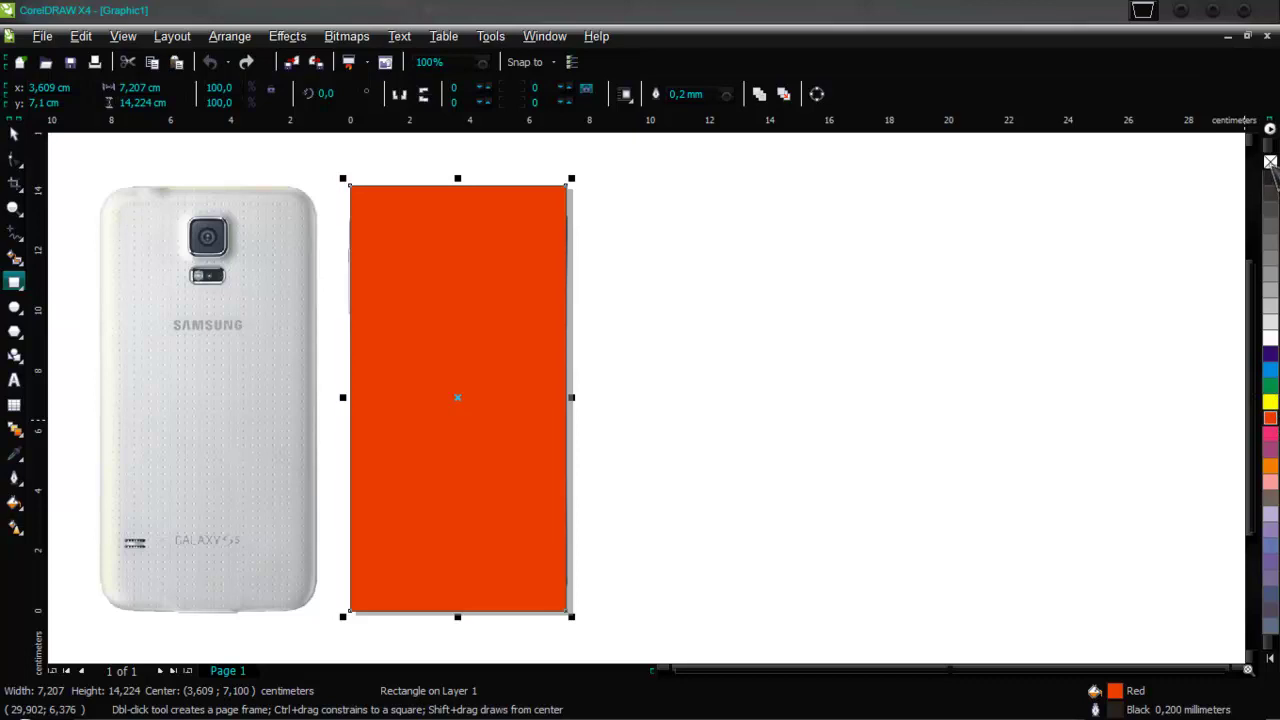
left_click(1270, 162)
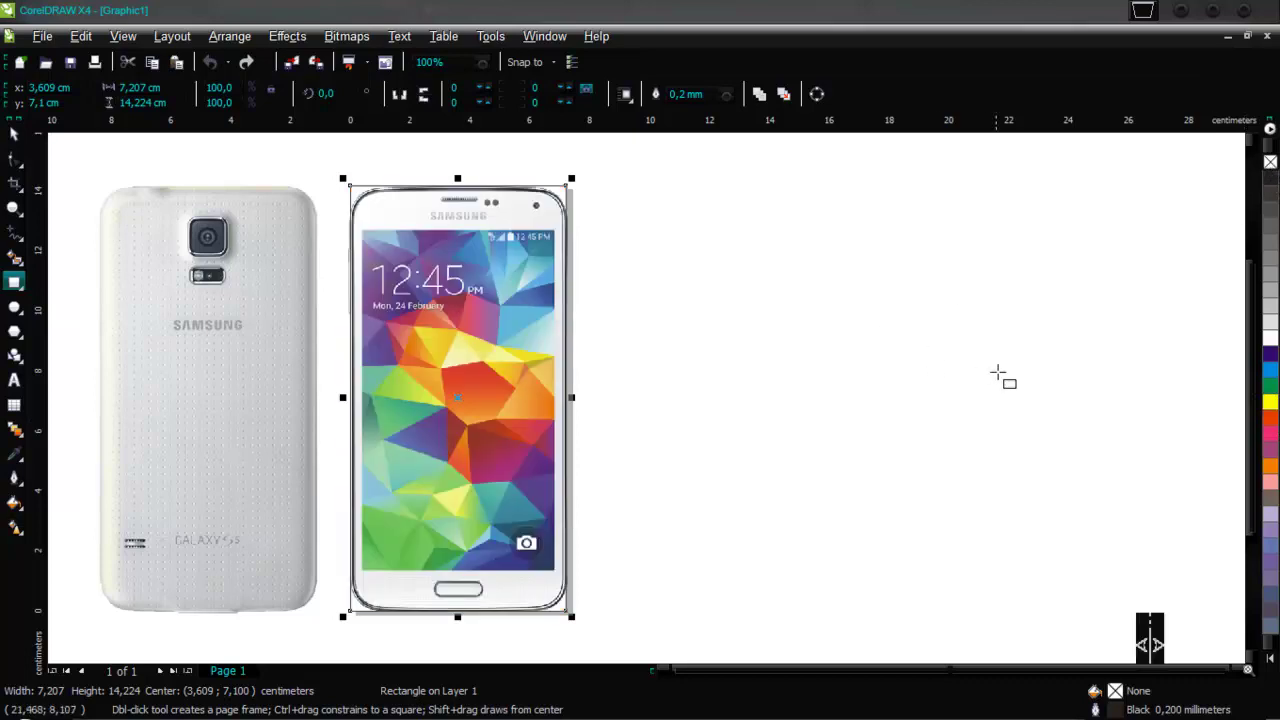
right_click(1270, 420)
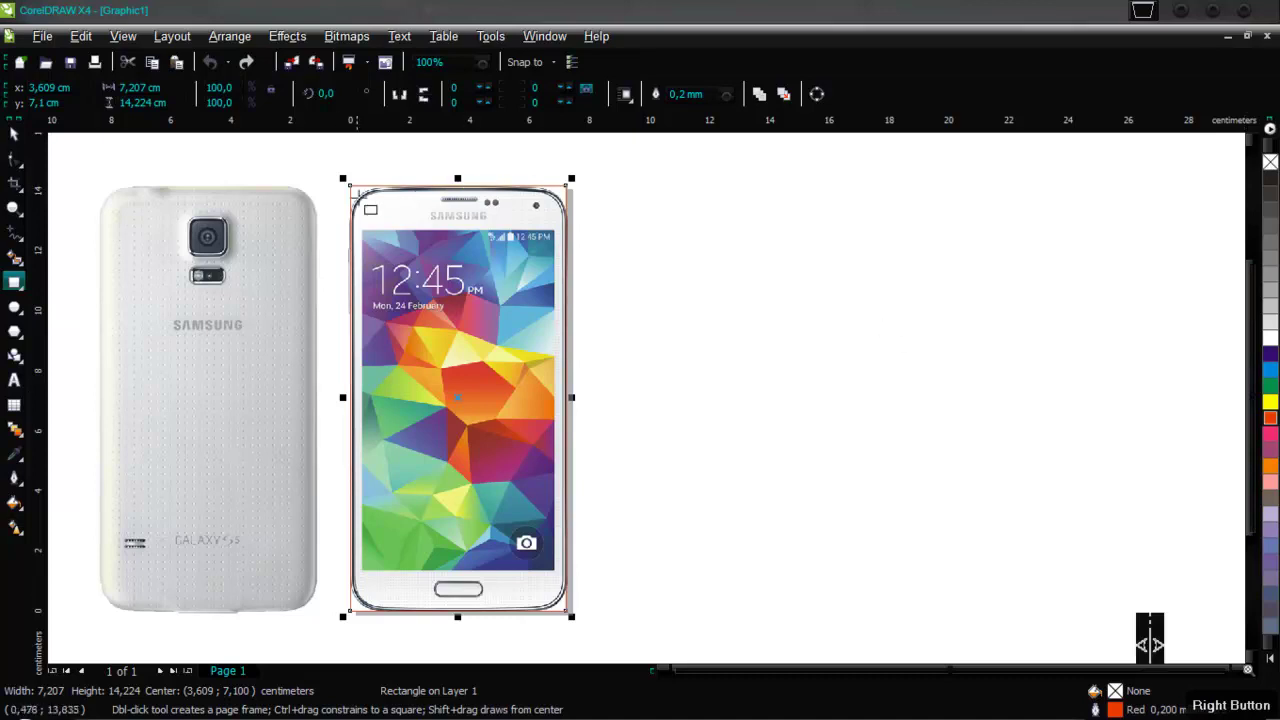
Convert the red rectangle to curves
left_click(15, 134)
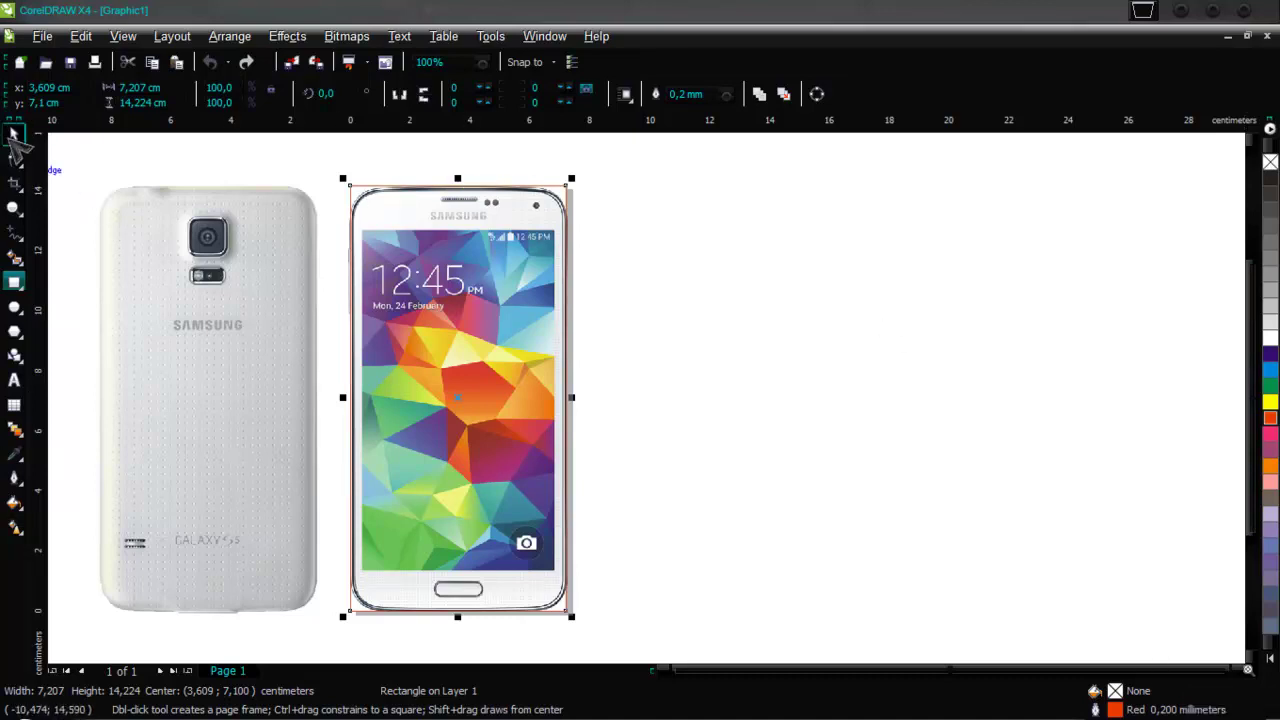
right_click(469, 407)
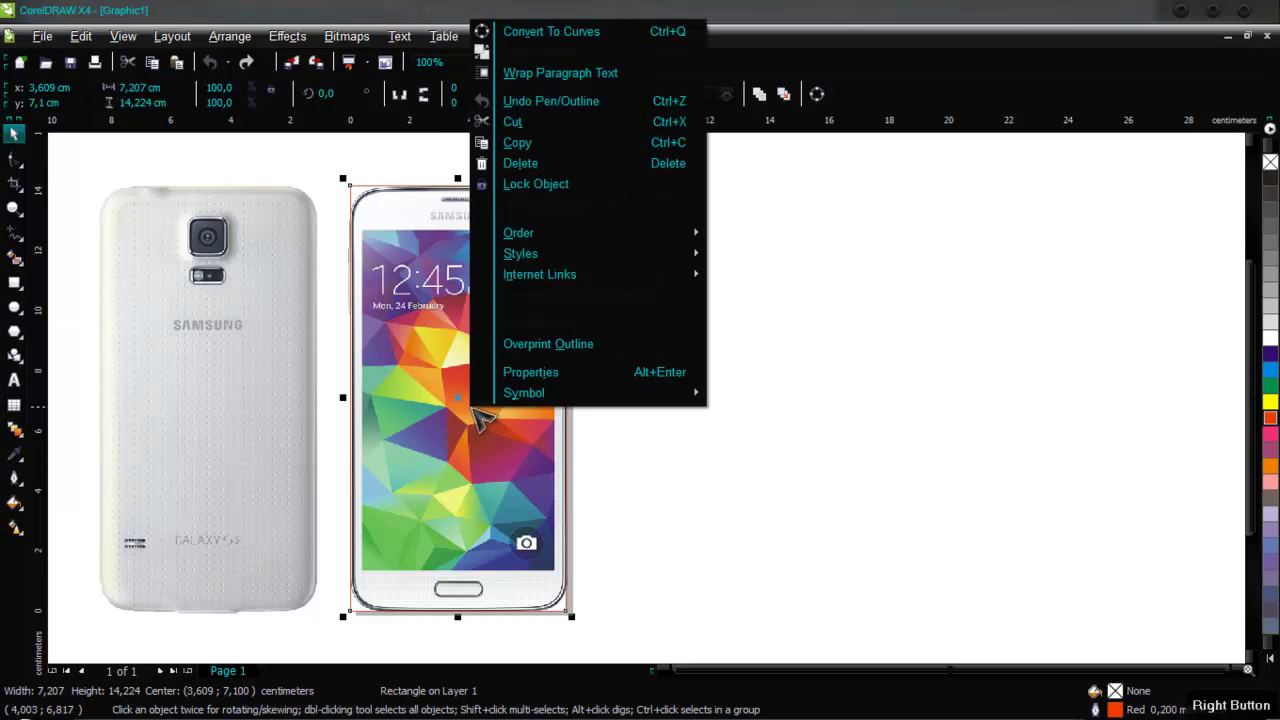
left_click(572, 38)
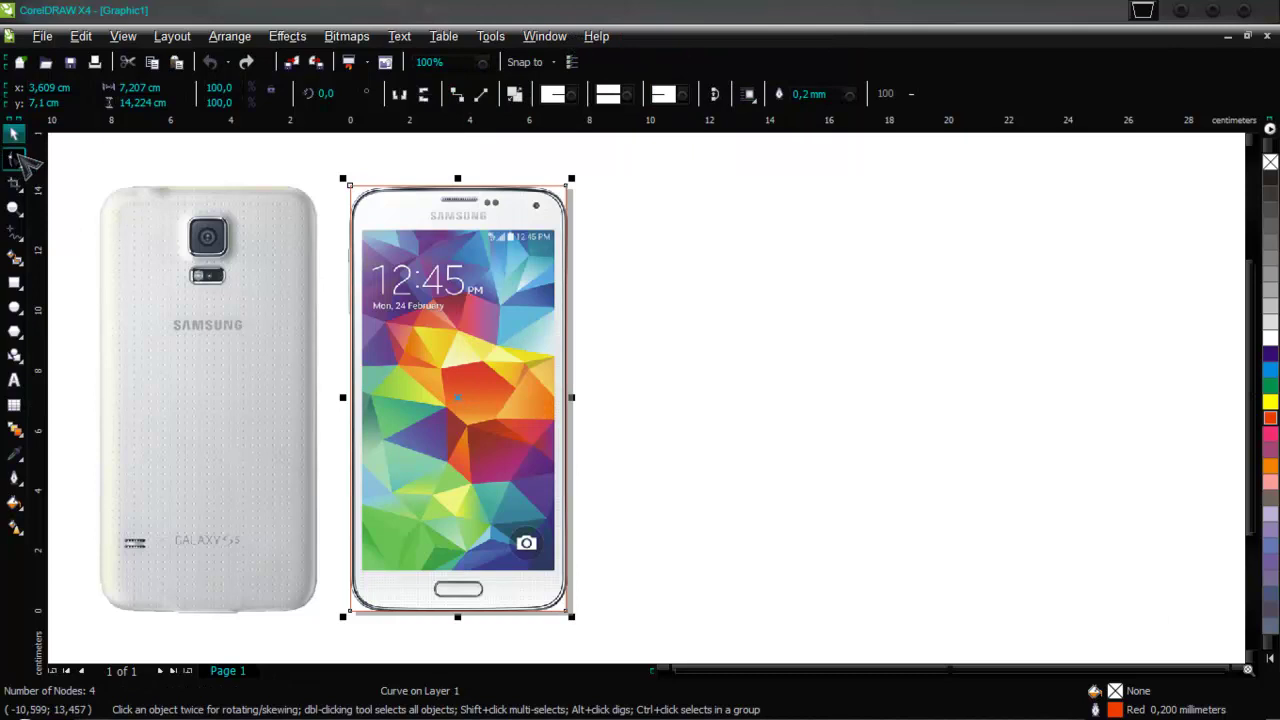
Add a node on the outline's left edge and move it and the top-left corner node to either end of the phone's rounded corner
left_click(20, 155)
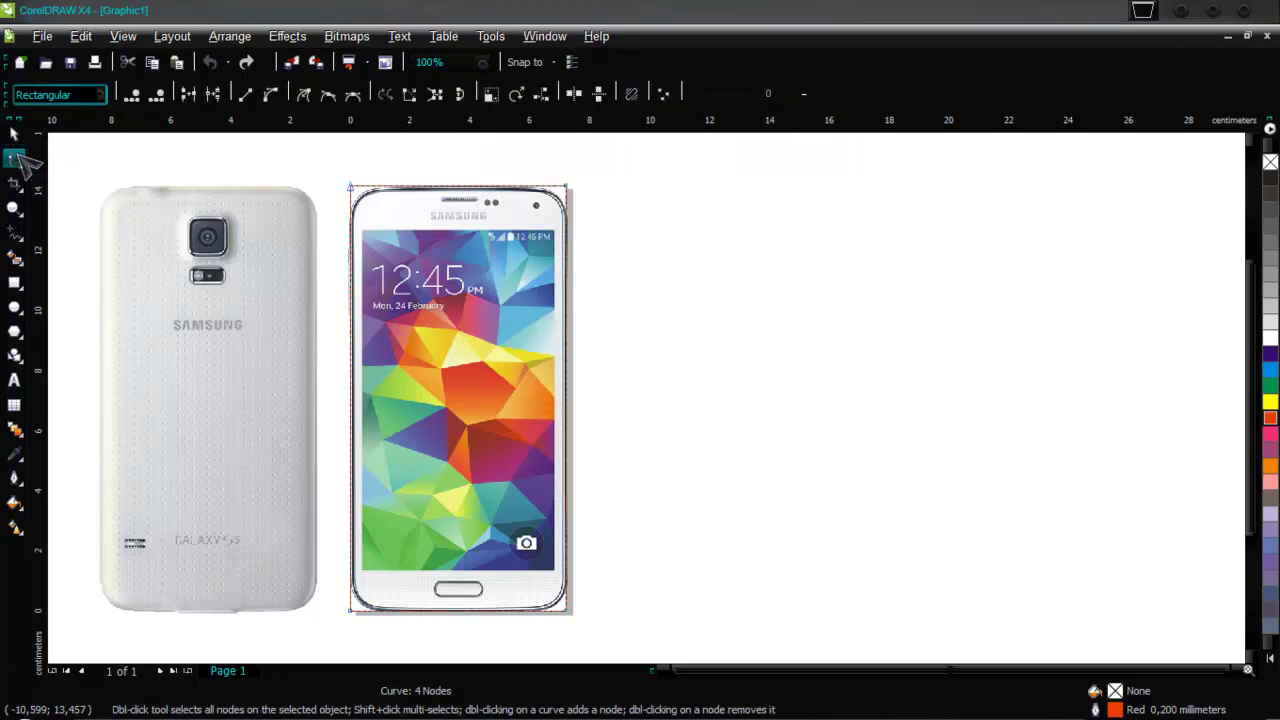
scroll(362, 185, "up", 3)
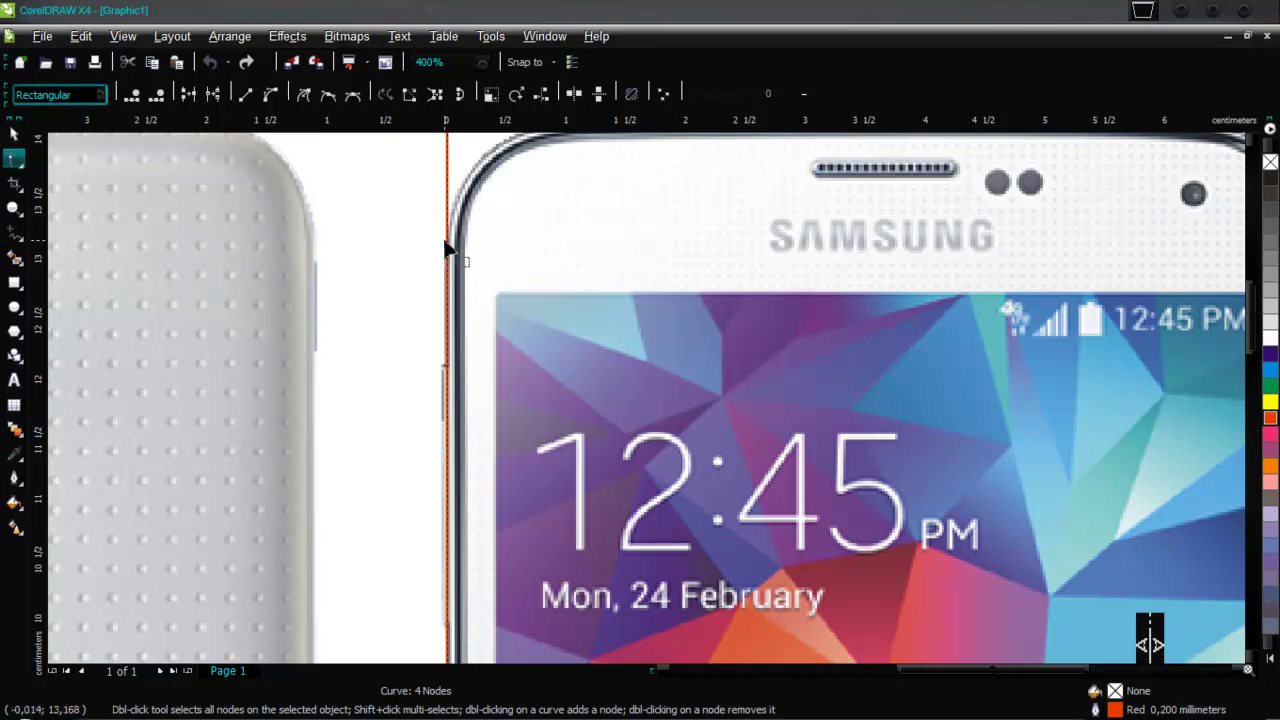
mouse_move(450, 248)
left_mouse_down()
mouse_move(466, 263)
mouse_move(462, 310)
mouse_move(466, 262)
left_mouse_up()
scroll(489, 286, "down", 1)
scroll(601, 376, "up", 2)
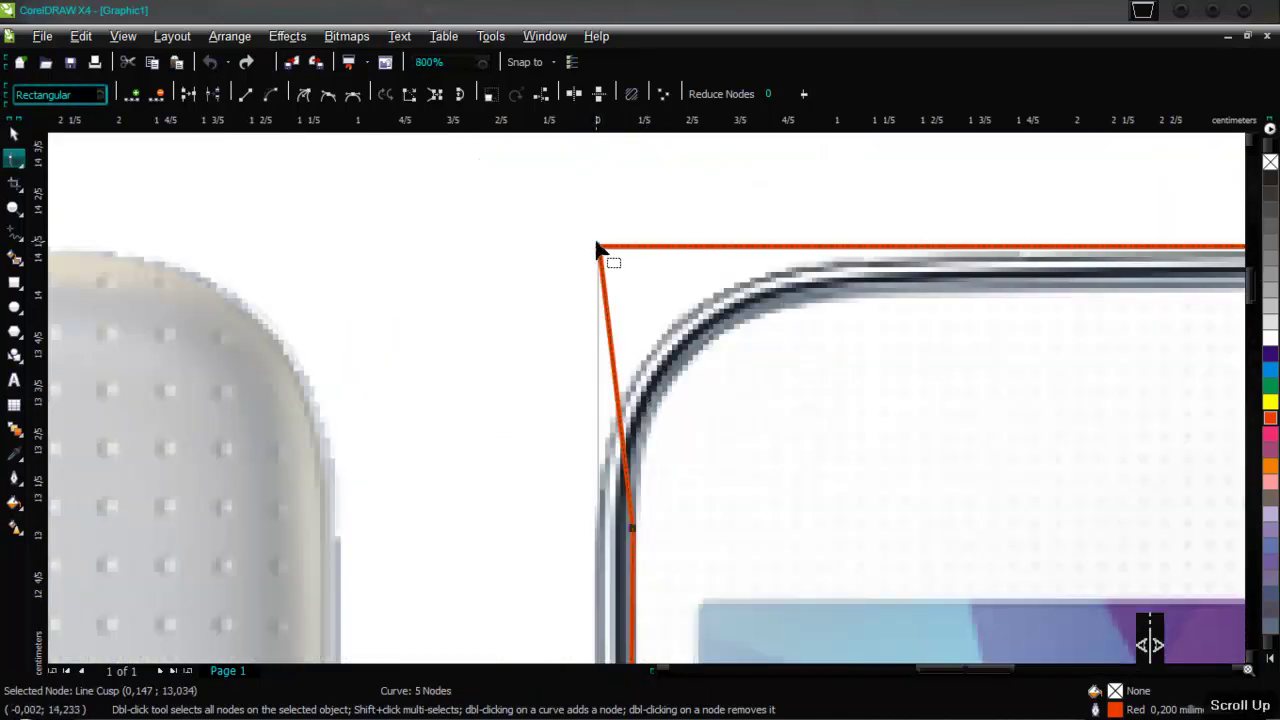
left_click(630, 253)
left_click_drag(631, 254, 884, 289)
scroll(811, 480, "down", 1)
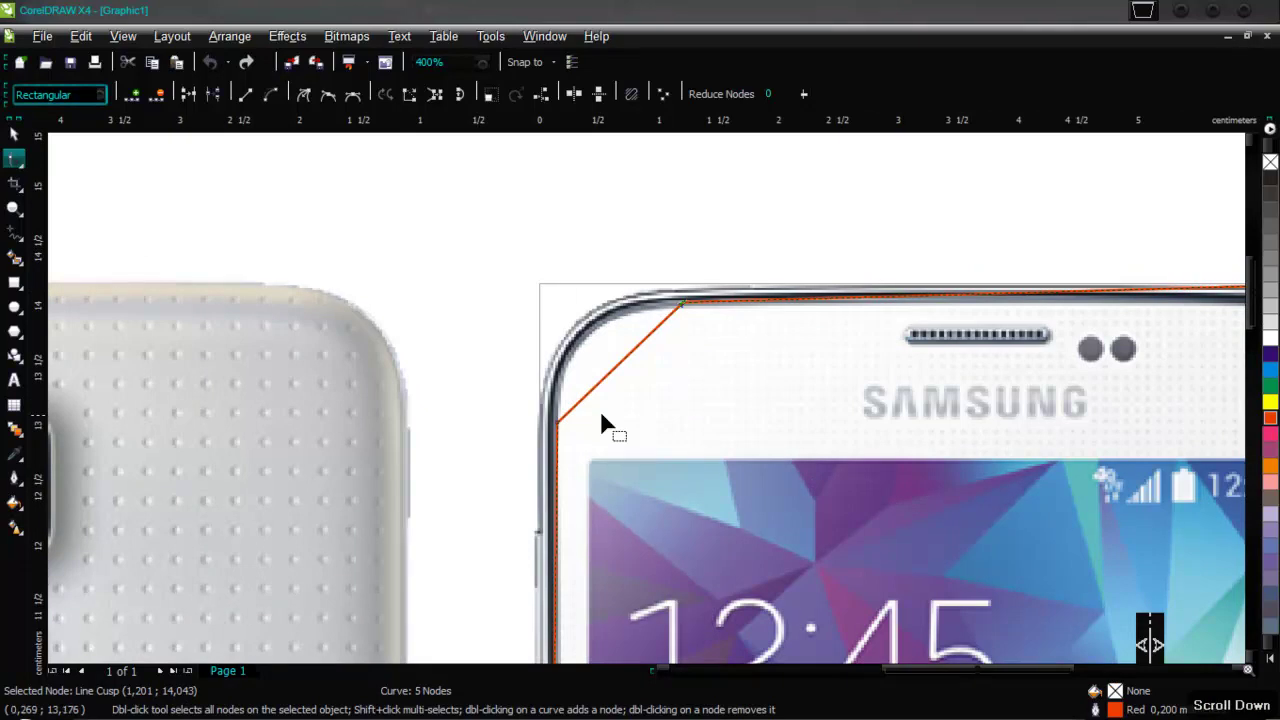
Convert the diagonal segment at the top-left corner to a curve and bend it along the phone's rounded frame
scroll(600, 380, "up", 2)
scroll(660, 395, "down", 1)
scroll(665, 388, "up", 1)
left_click(662, 384)
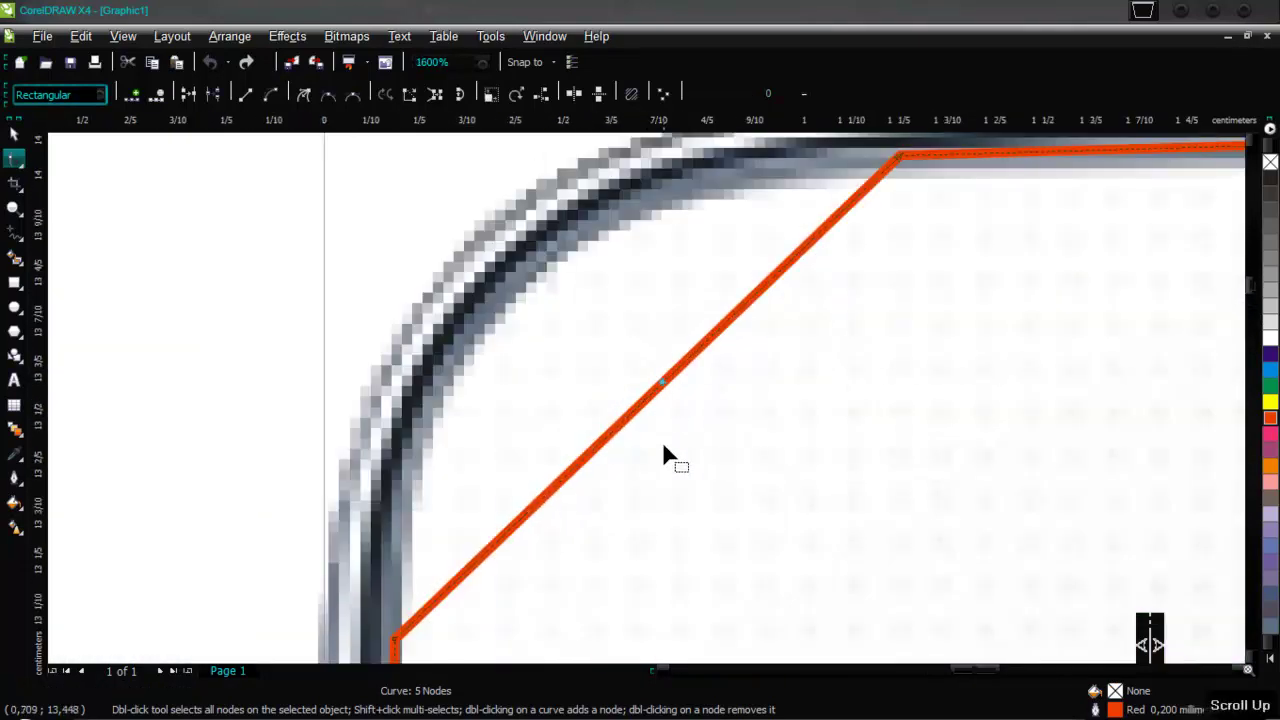
left_click(272, 94)
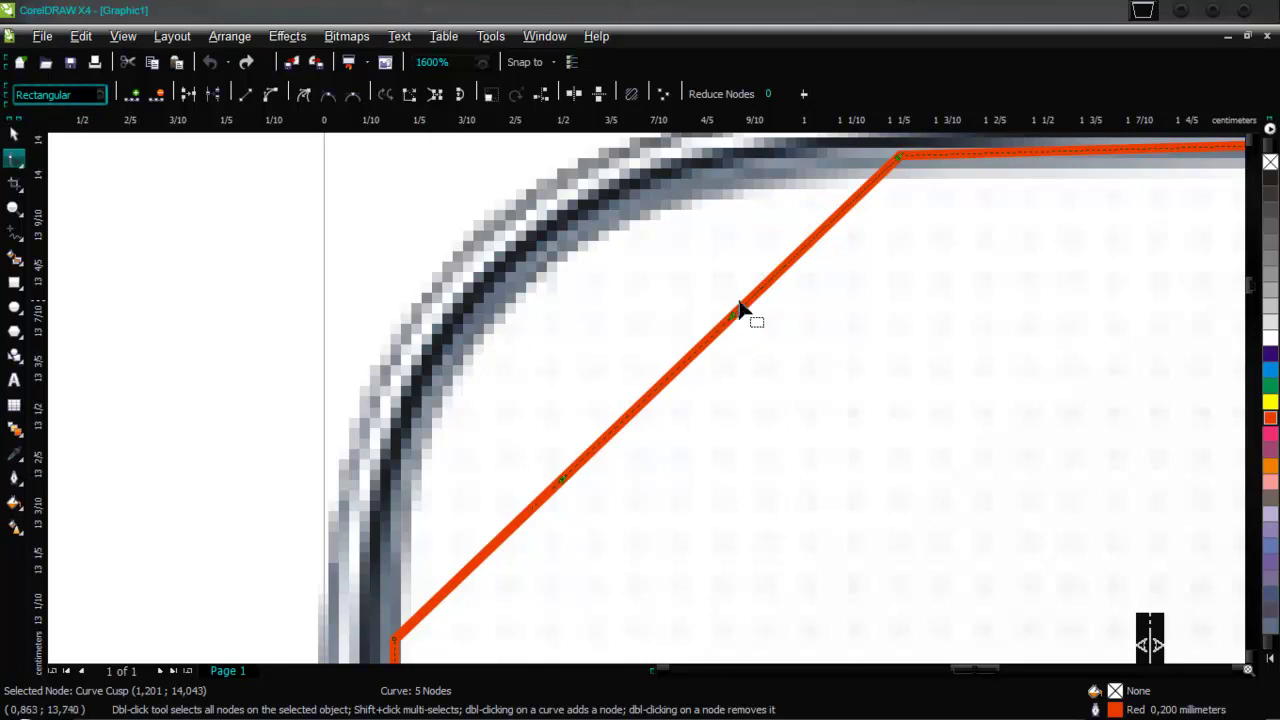
left_click_drag(571, 494, 383, 408)
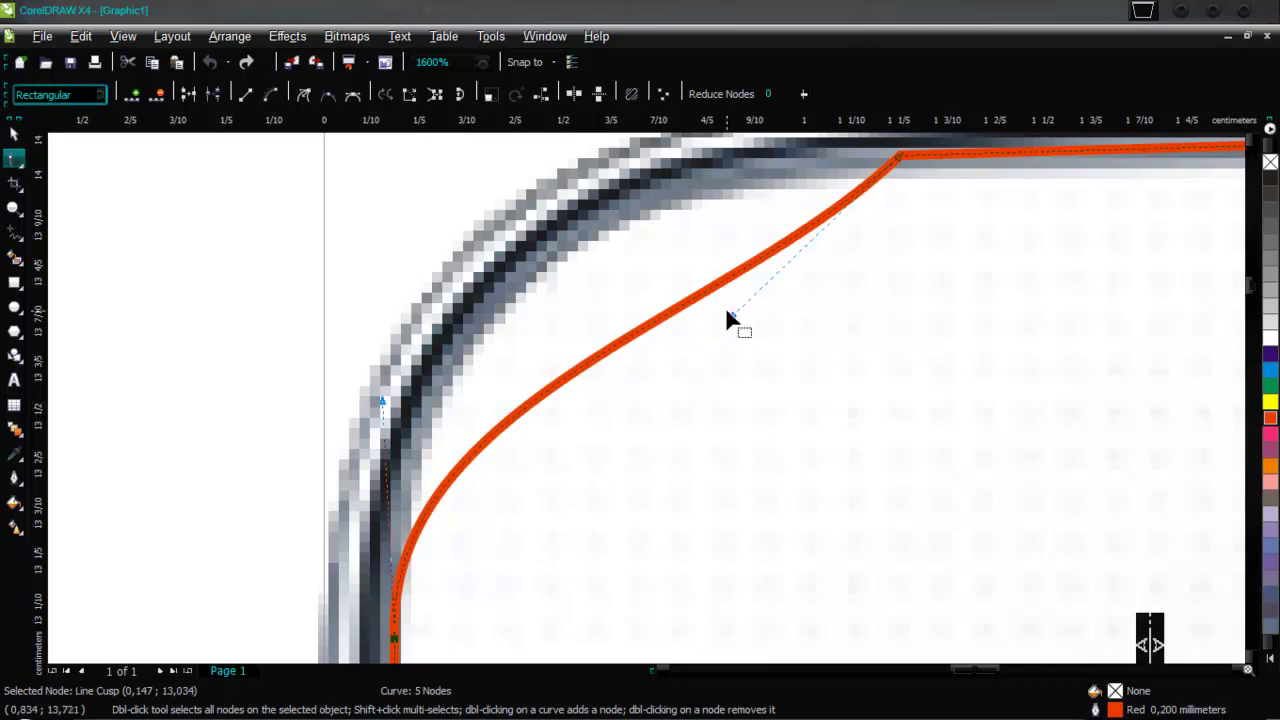
left_click_drag(733, 320, 528, 203)
scroll(655, 415, "down", 1)
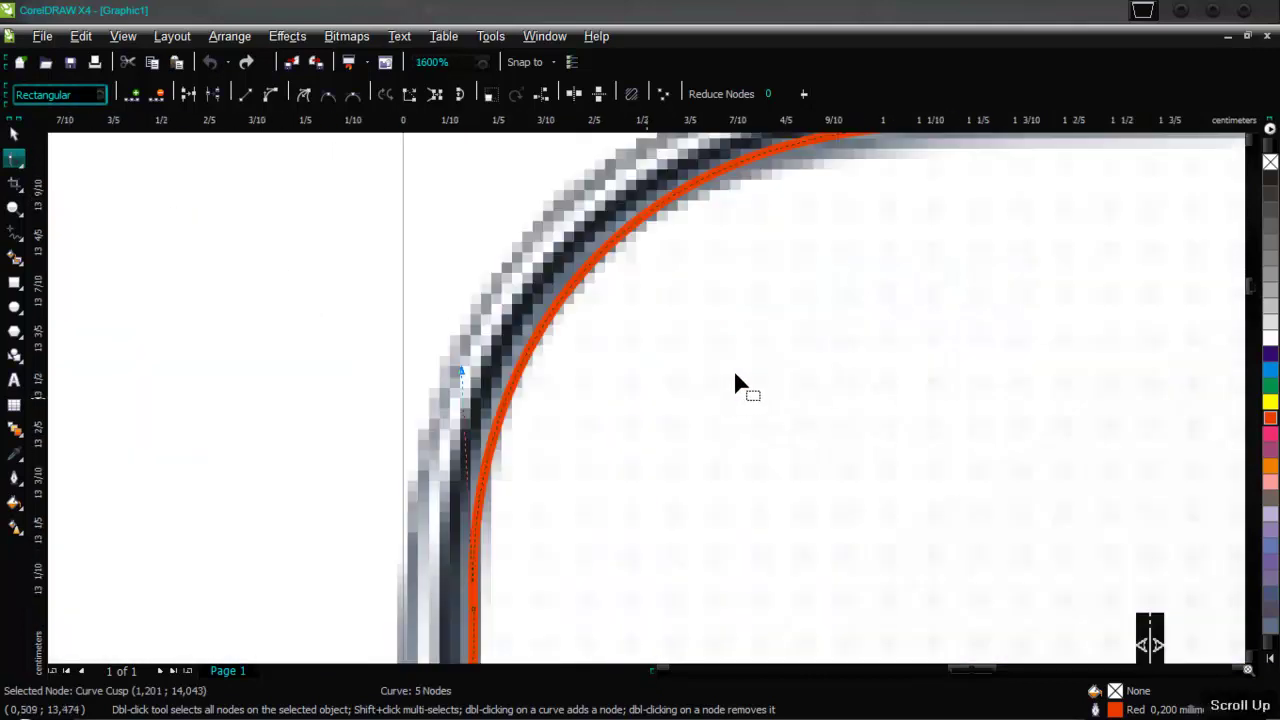
Fine-tune the upper node and the curve handles at the top-left corner so the outline follows the phone's inner frame
scroll(646, 401, "up", 1)
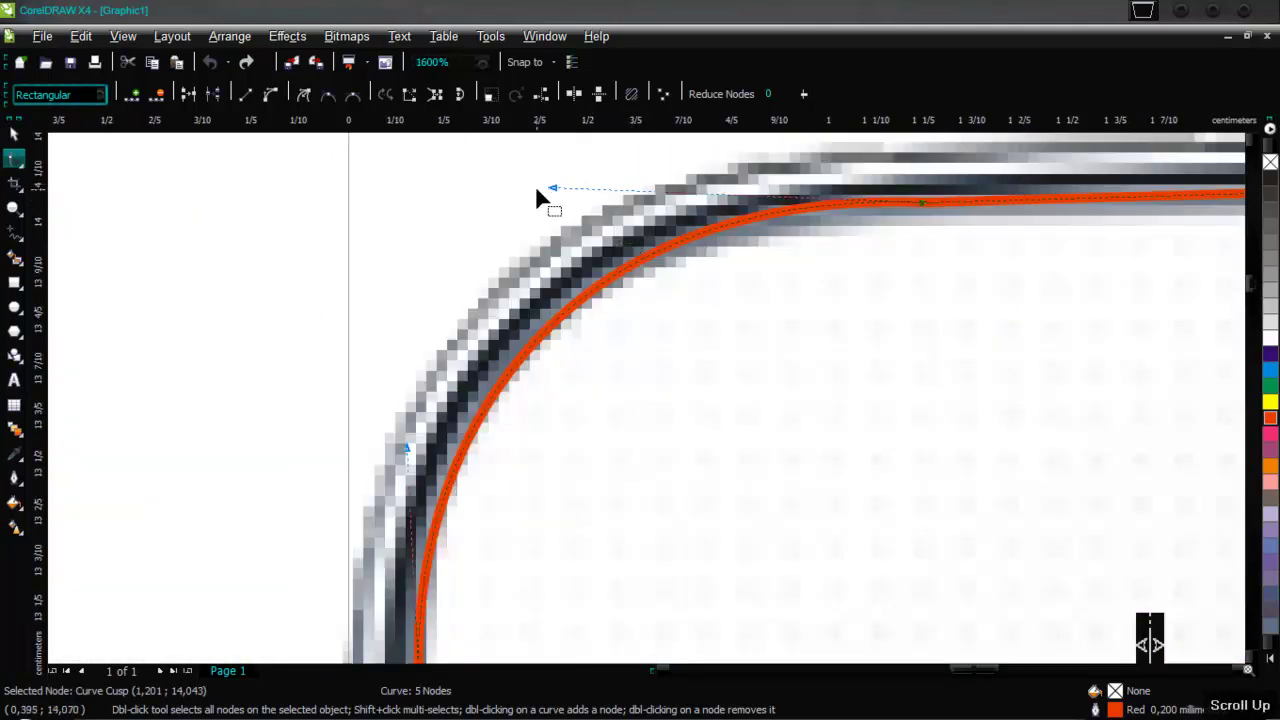
left_click_drag(552, 189, 549, 198)
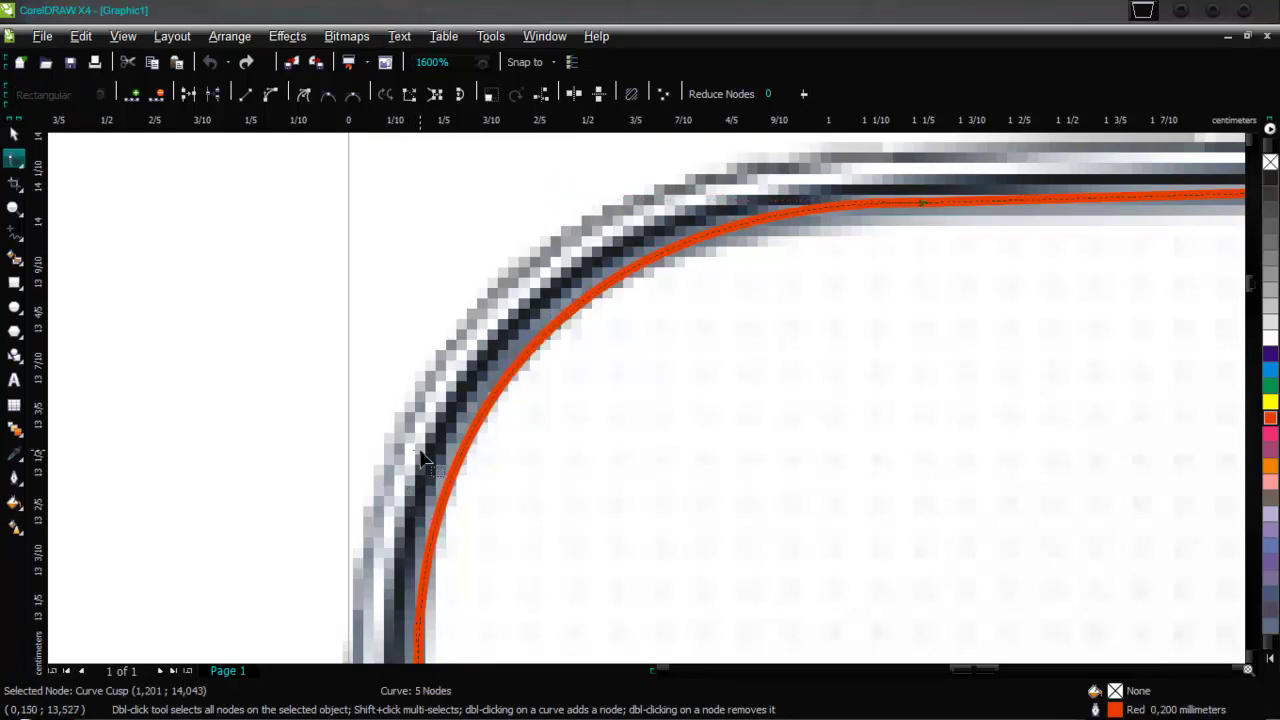
left_click(415, 458)
scroll(558, 456, "down", 1)
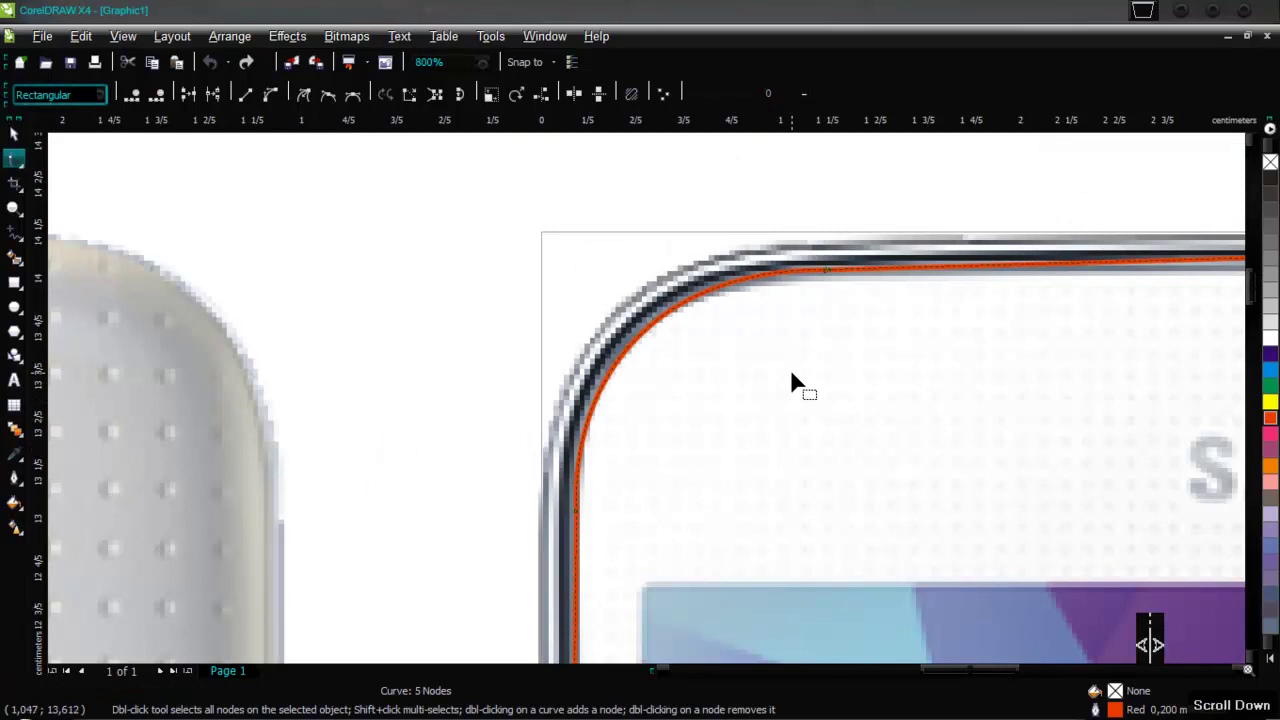
scroll(648, 408, "up", 1)
left_click_drag(669, 338, 669, 350)
scroll(594, 460, "down", 1)
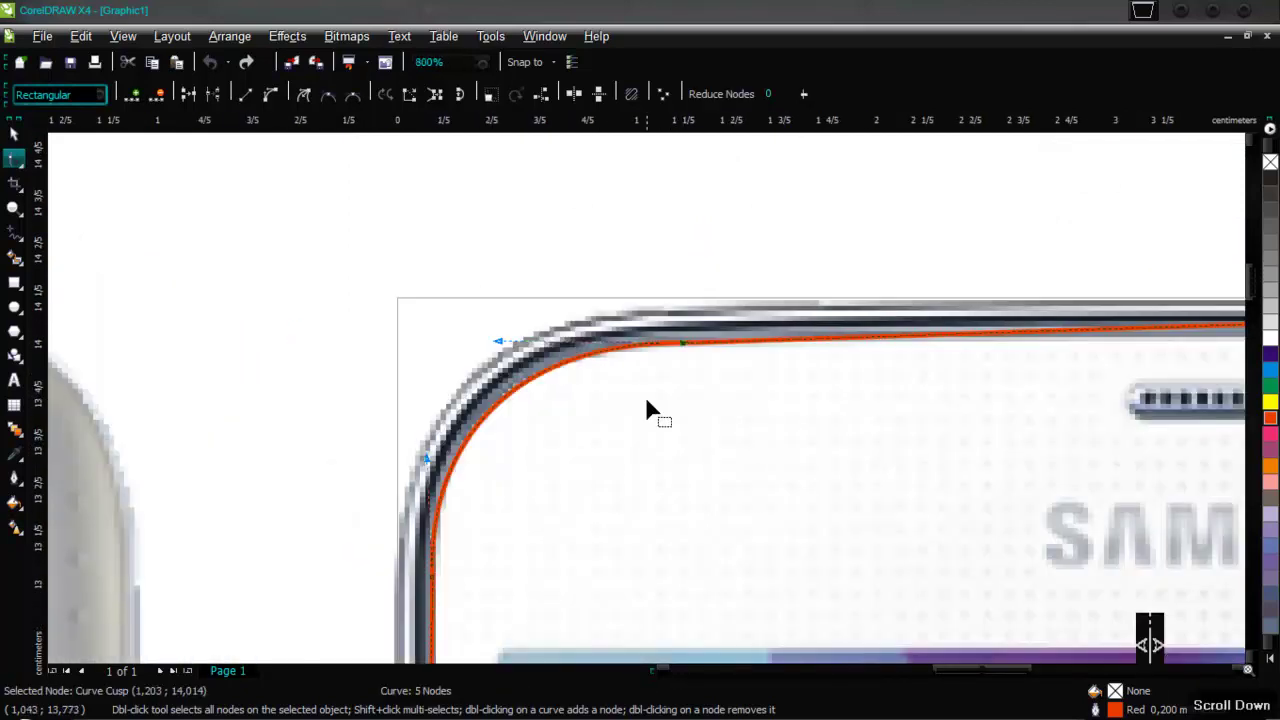
left_click(505, 352)
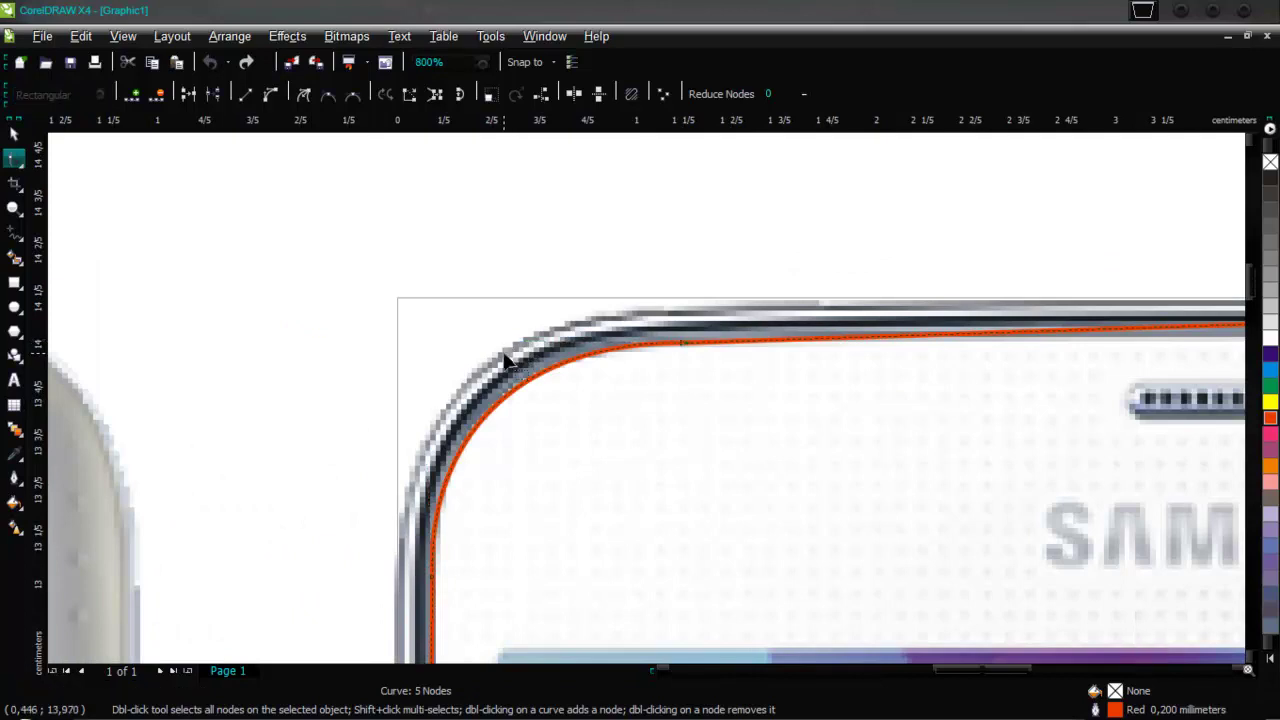
left_click(680, 347)
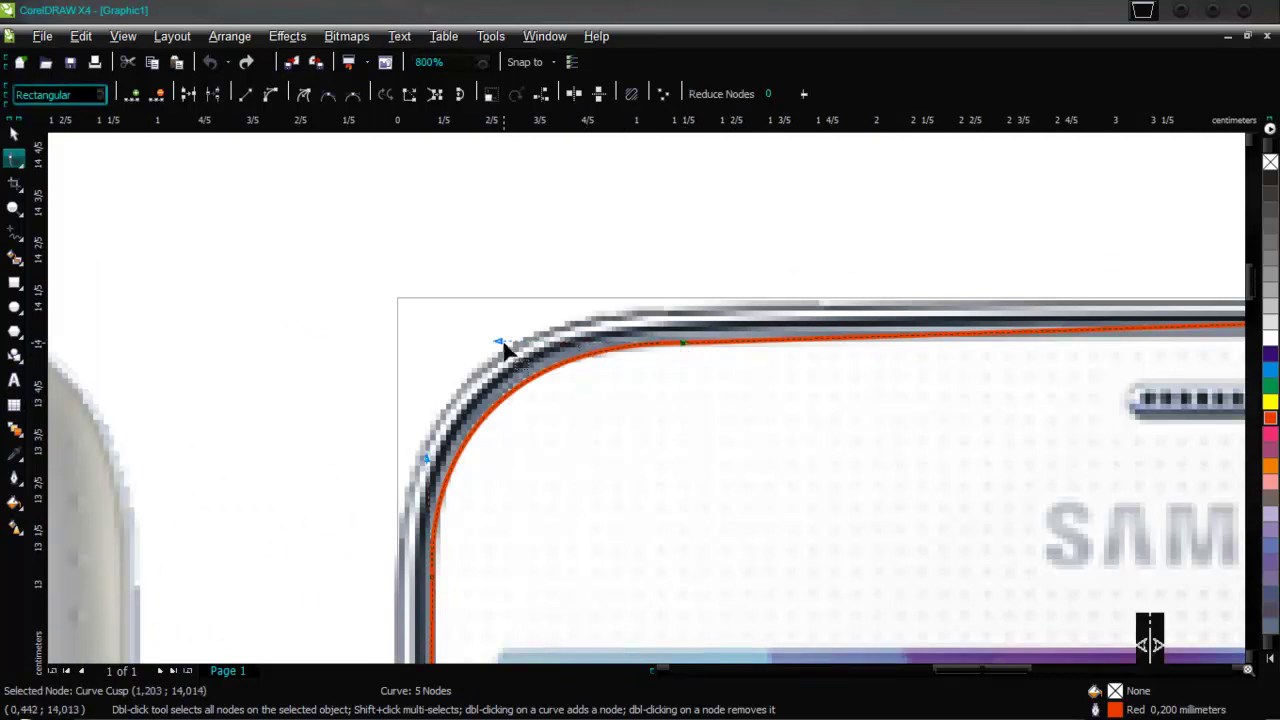
mouse_move(505, 345)
left_mouse_down()
mouse_move(494, 348)
mouse_move(522, 340)
mouse_move(503, 343)
left_mouse_up()
left_click_drag(427, 460, 429, 452)
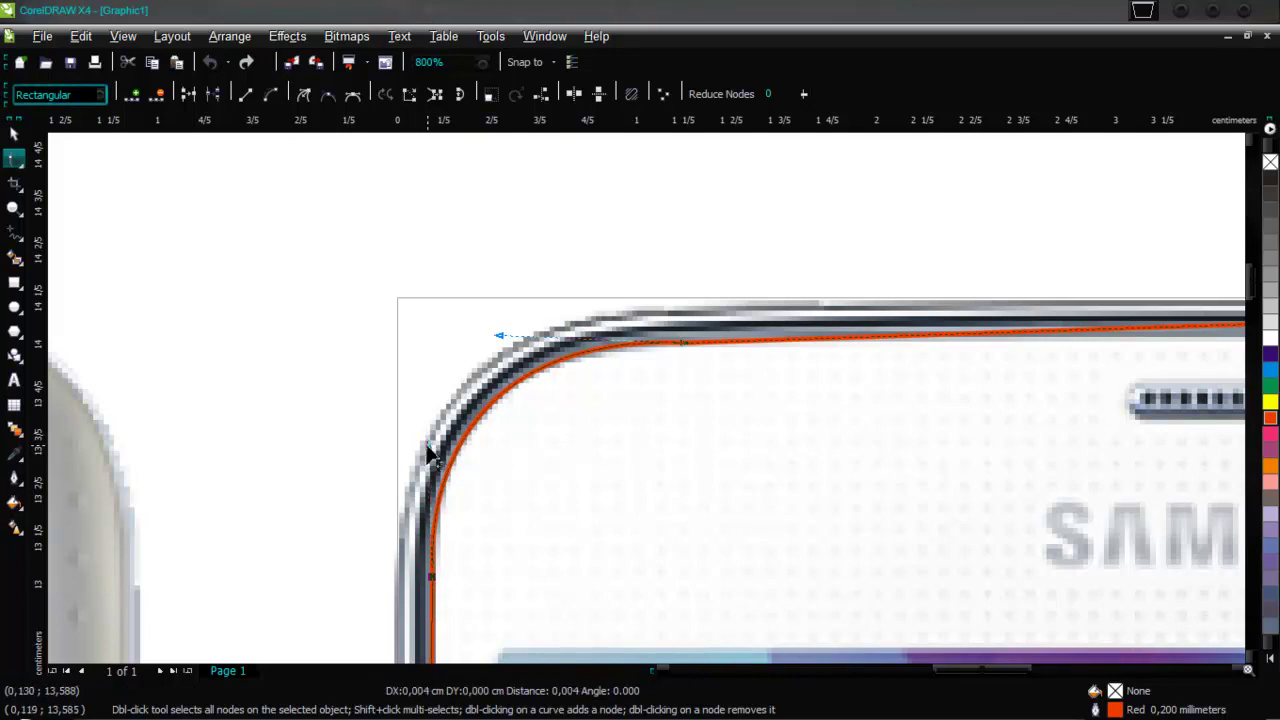
Add nodes on the outline's top and right edges near the top-right corner and move both onto the phone's inner frame
scroll(645, 412, "down", 1)
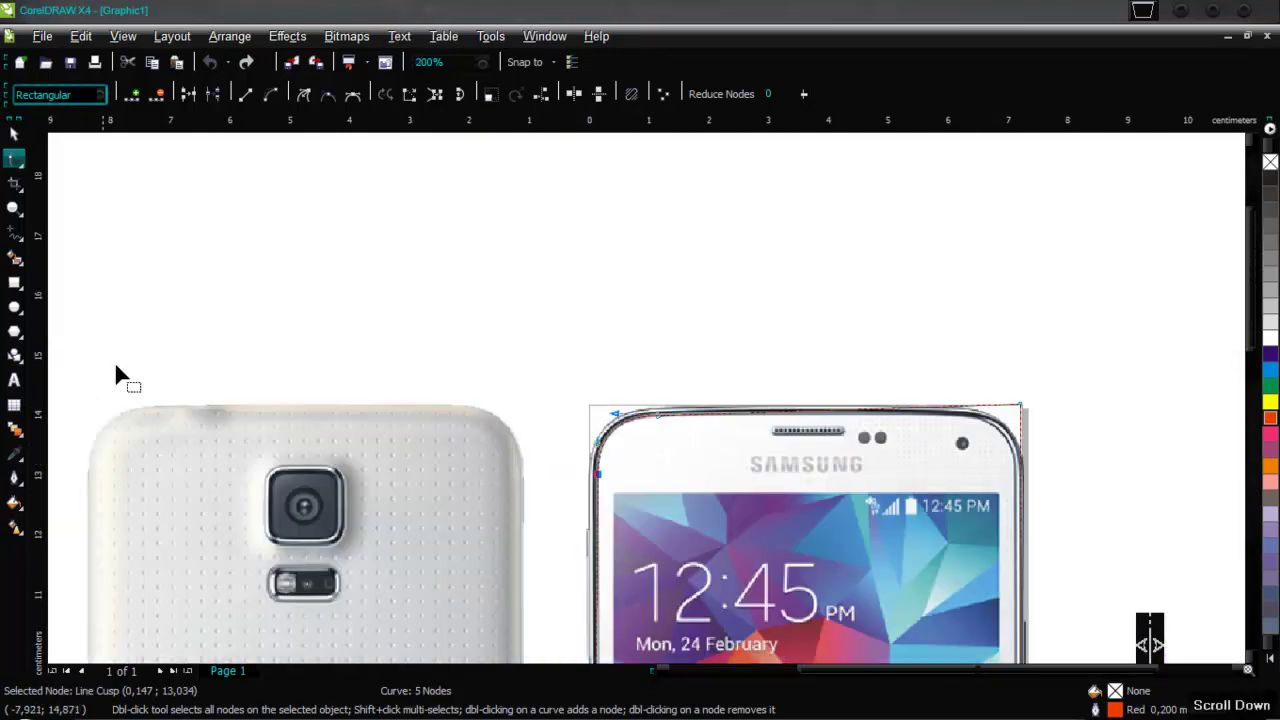
left_click(14, 133)
scroll(1062, 525, "up", 1)
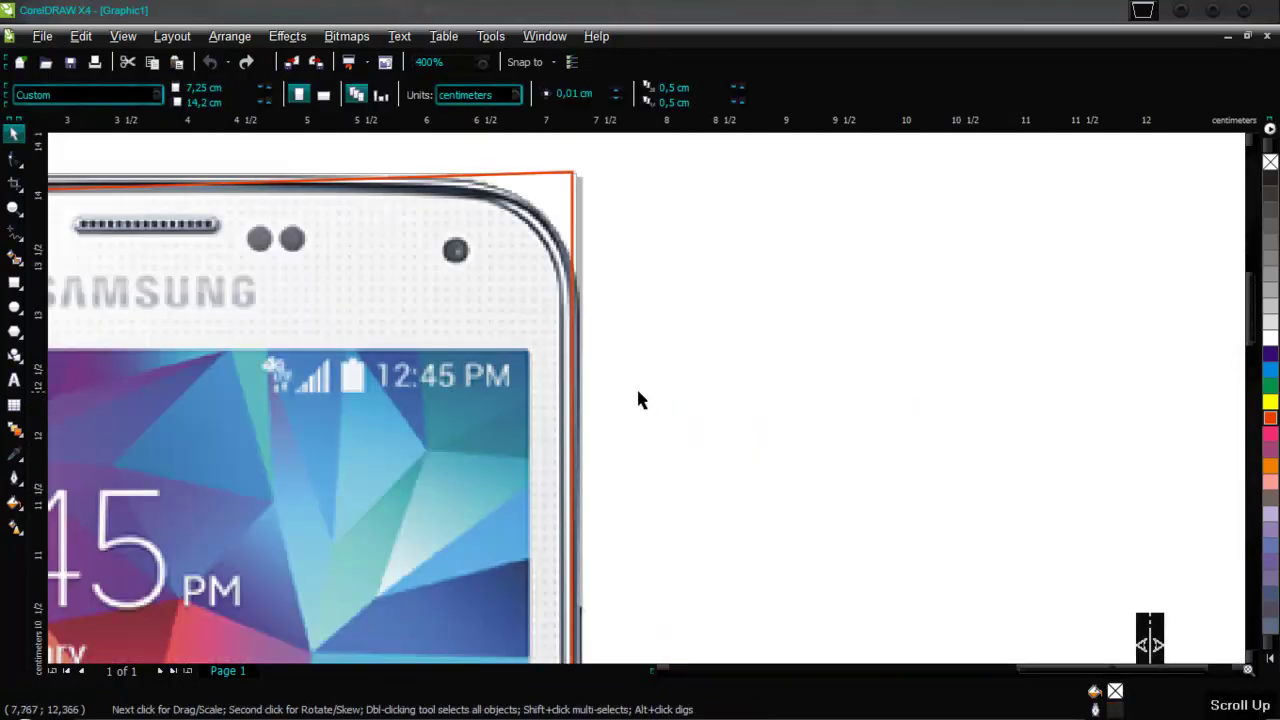
scroll(570, 215, "up", 1)
left_click(14, 158)
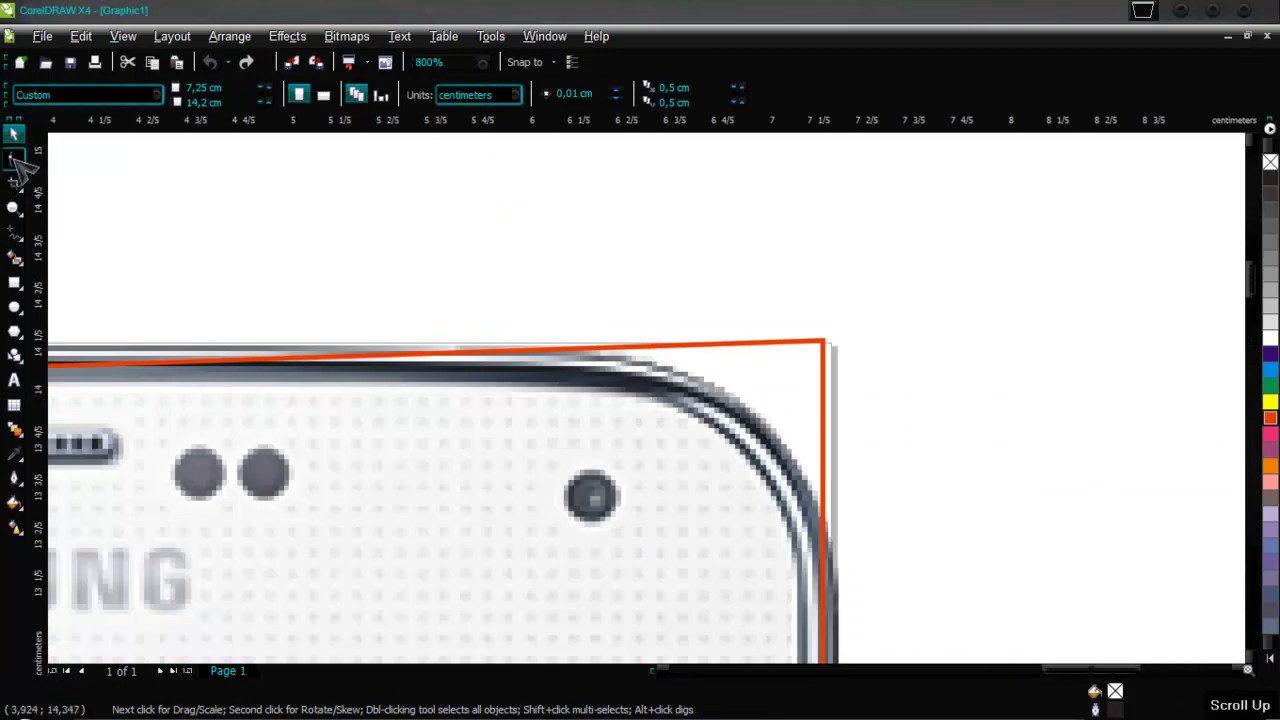
left_click(474, 360)
left_click_drag(474, 360, 528, 383)
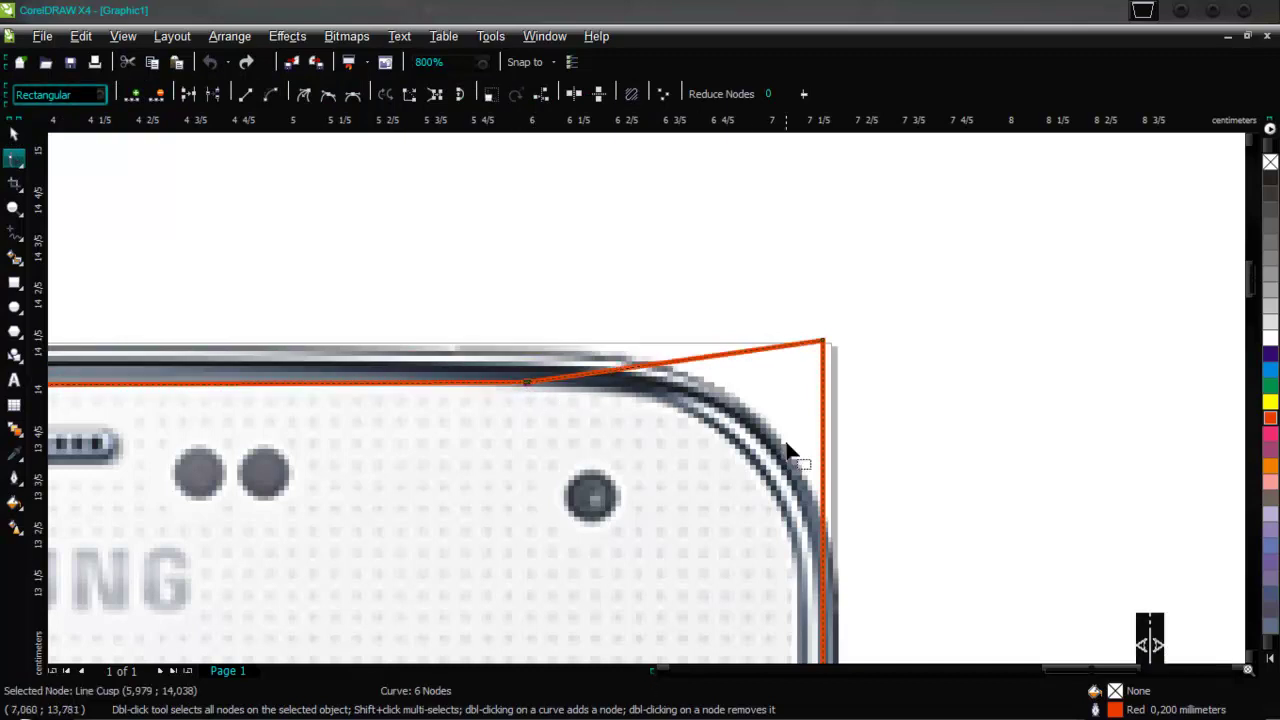
double_click(821, 585)
left_click_drag(821, 585, 798, 588)
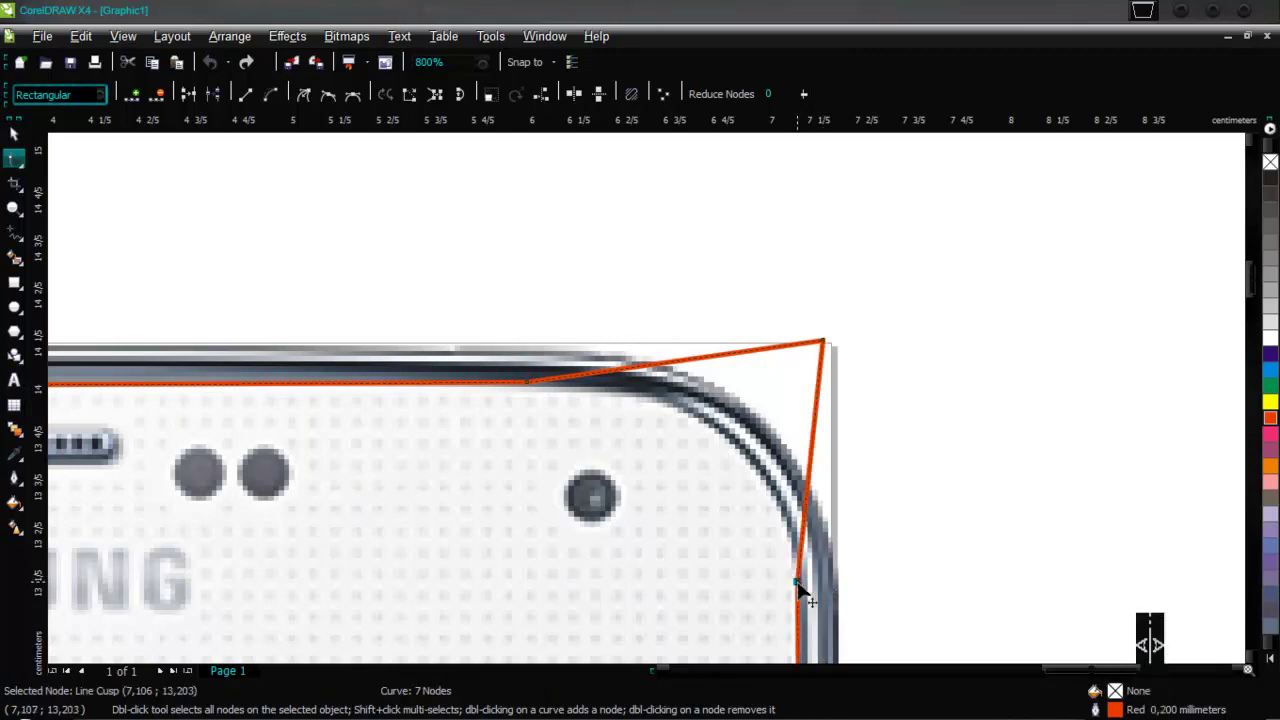
Delete the outline's original top-right corner node, leaving a straight diagonal segment across the corner
left_click(822, 342)
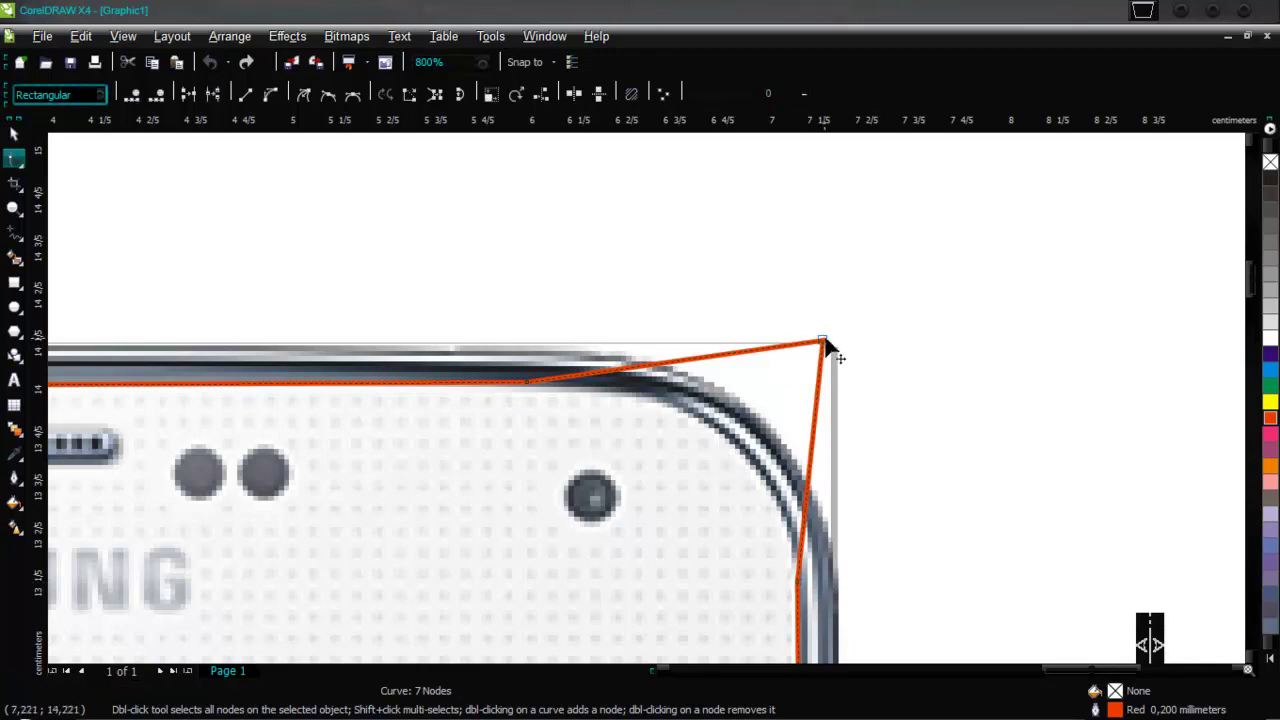
scroll(824, 347, "down", 1)
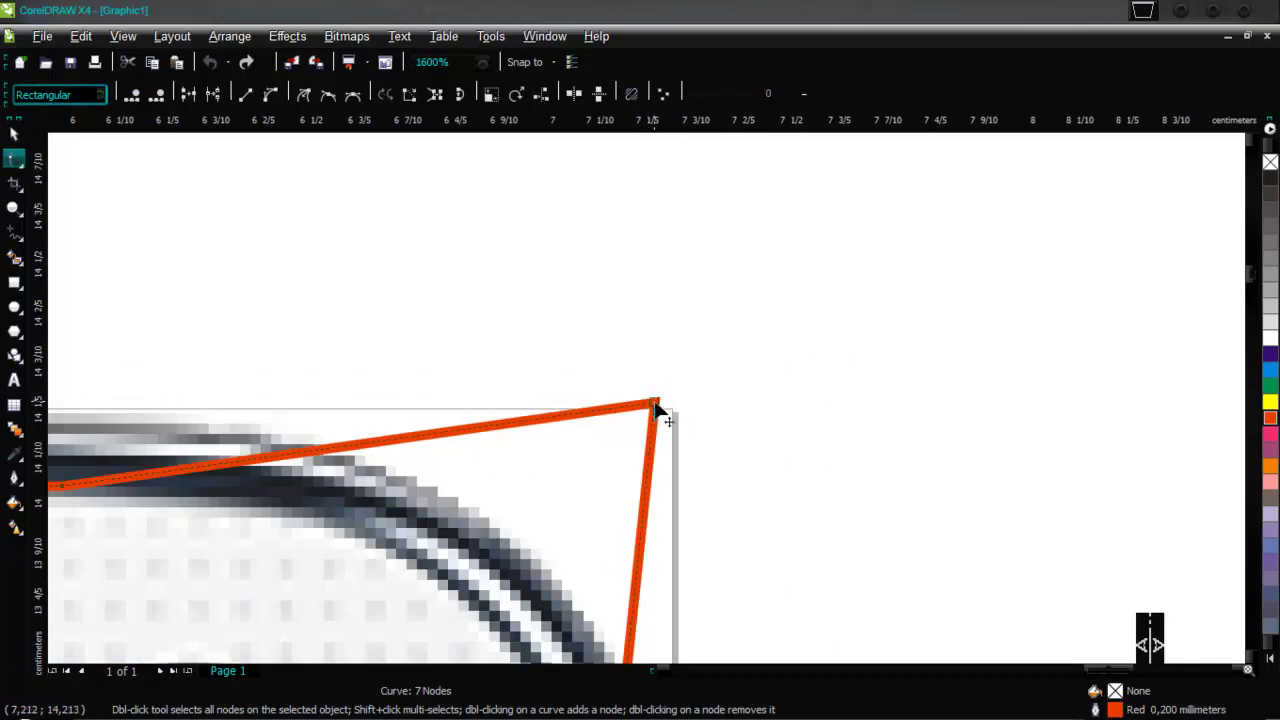
double_click(655, 407)
scroll(654, 409, "down", 2)
scroll(643, 398, "up", 1)
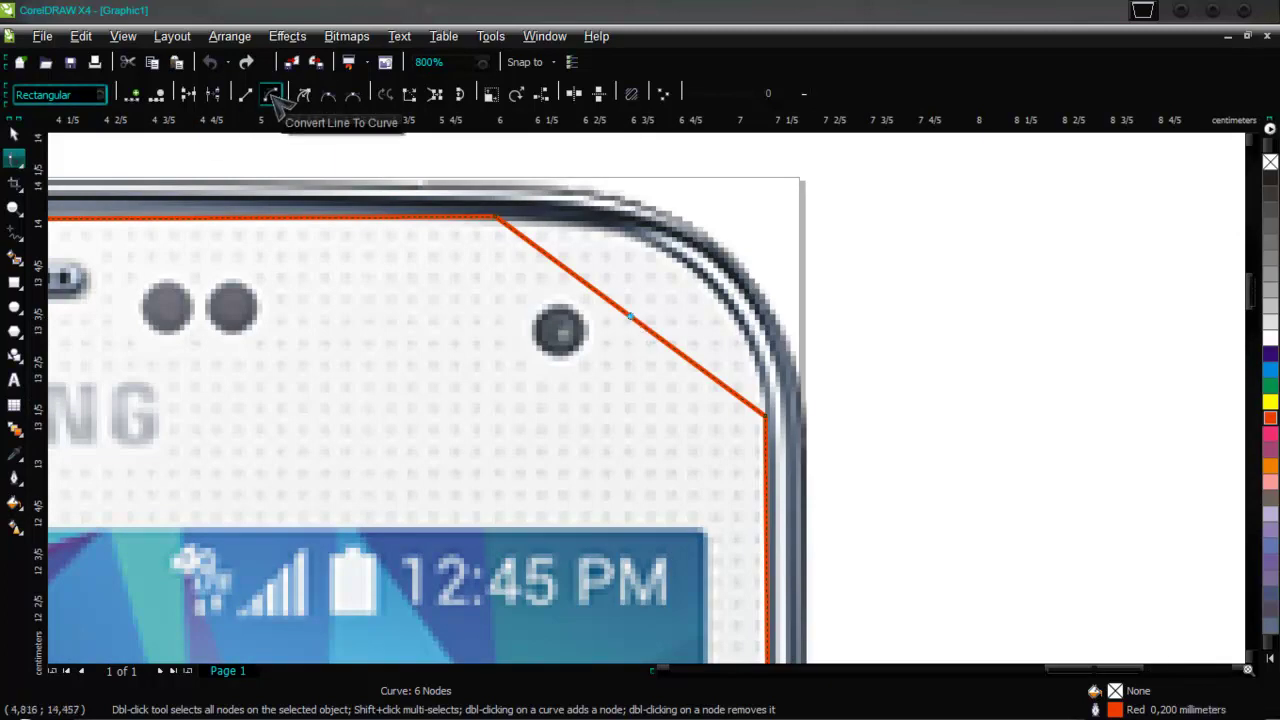
Convert the diagonal segment at the top-right corner to a curve and bend it along the phone's rounded inner frame
left_click(272, 95)
left_click_drag(584, 283, 661, 233)
left_click_drag(677, 355, 755, 290)
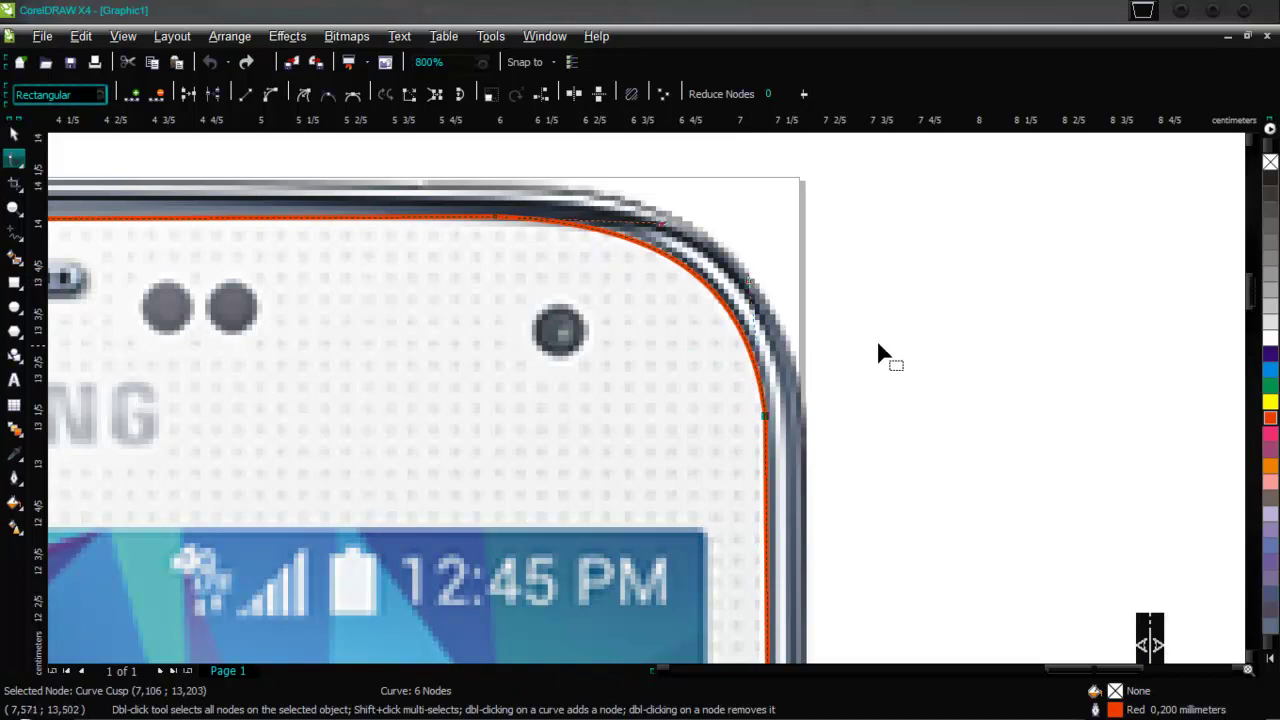
Draw a rectangle about 1.309 × 0.24 cm around the earpiece grille and give it a red outline
scroll(628, 245, "down", 3)
scroll(714, 377, "up", 2)
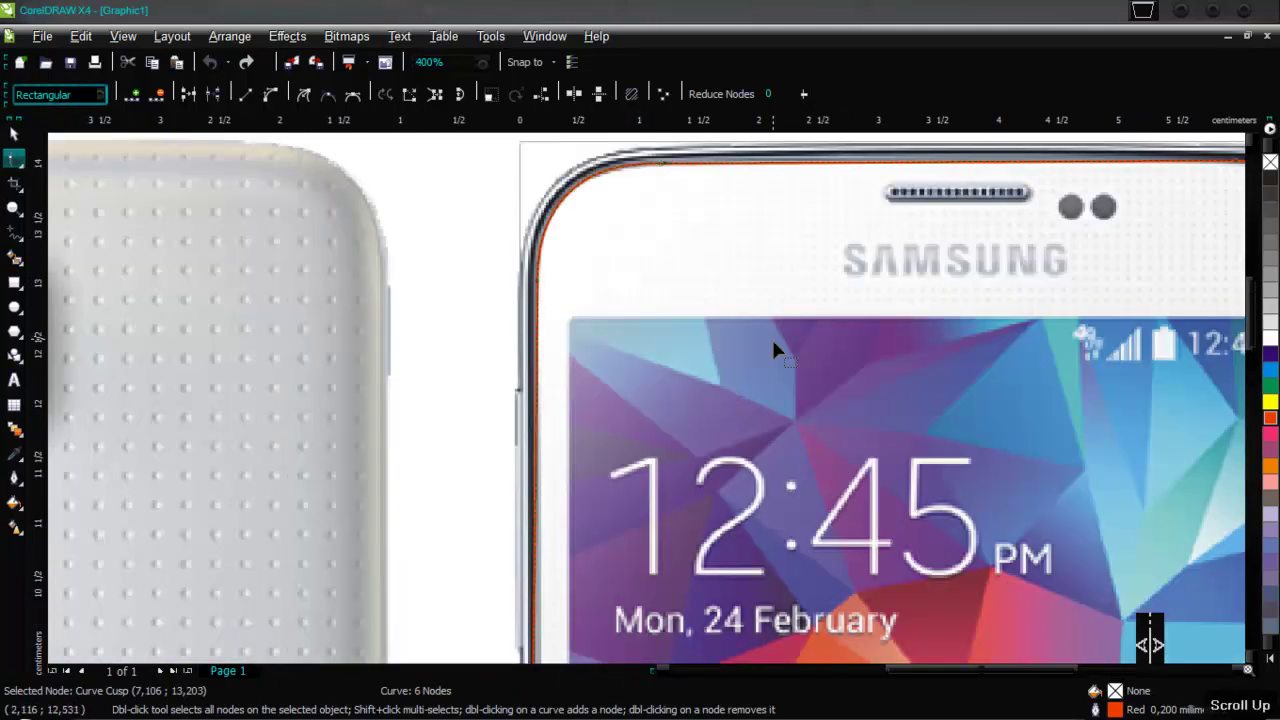
scroll(651, 408, "down", 1)
scroll(655, 408, "up", 2)
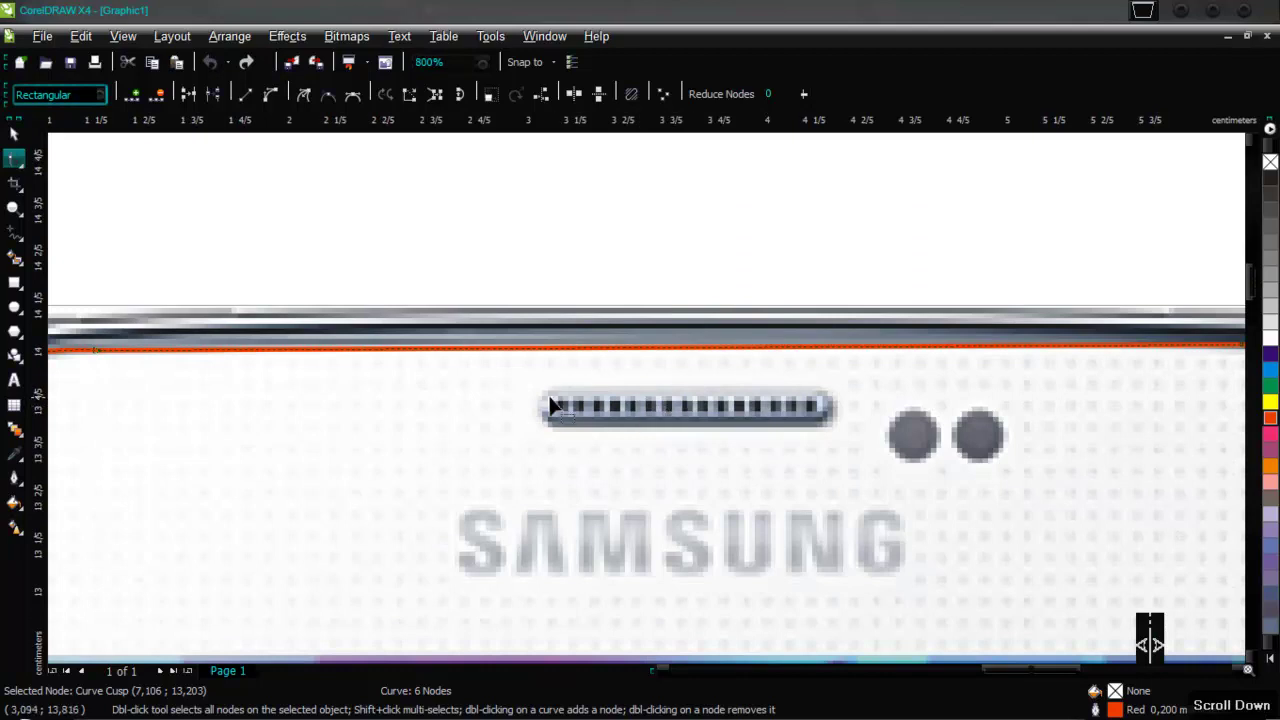
left_click(14, 282)
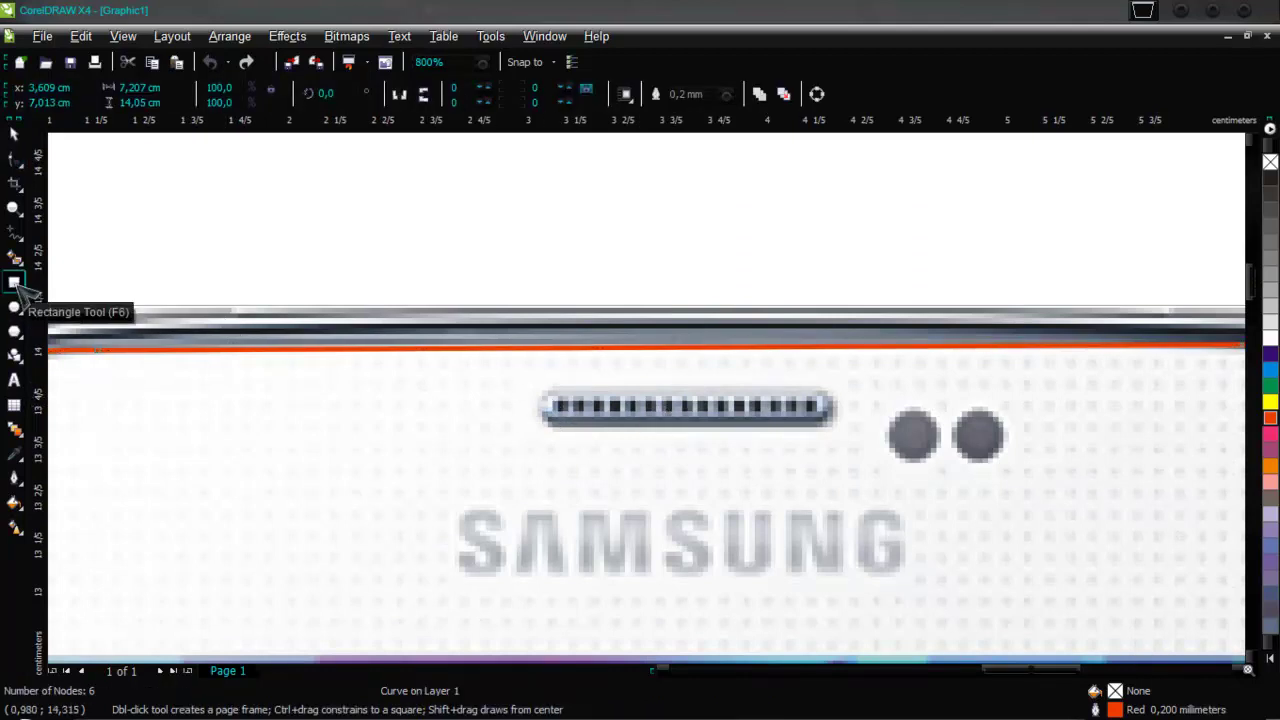
left_click_drag(529, 377, 845, 437)
key("space")
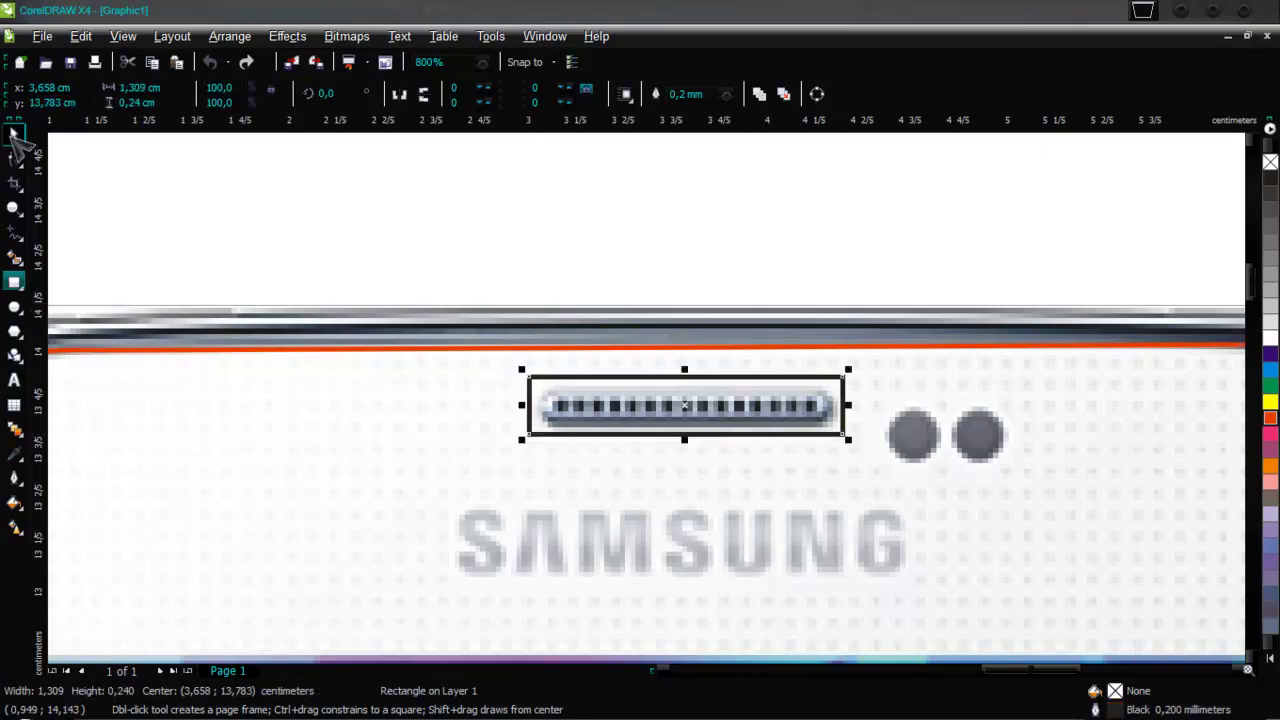
right_click(1268, 418)
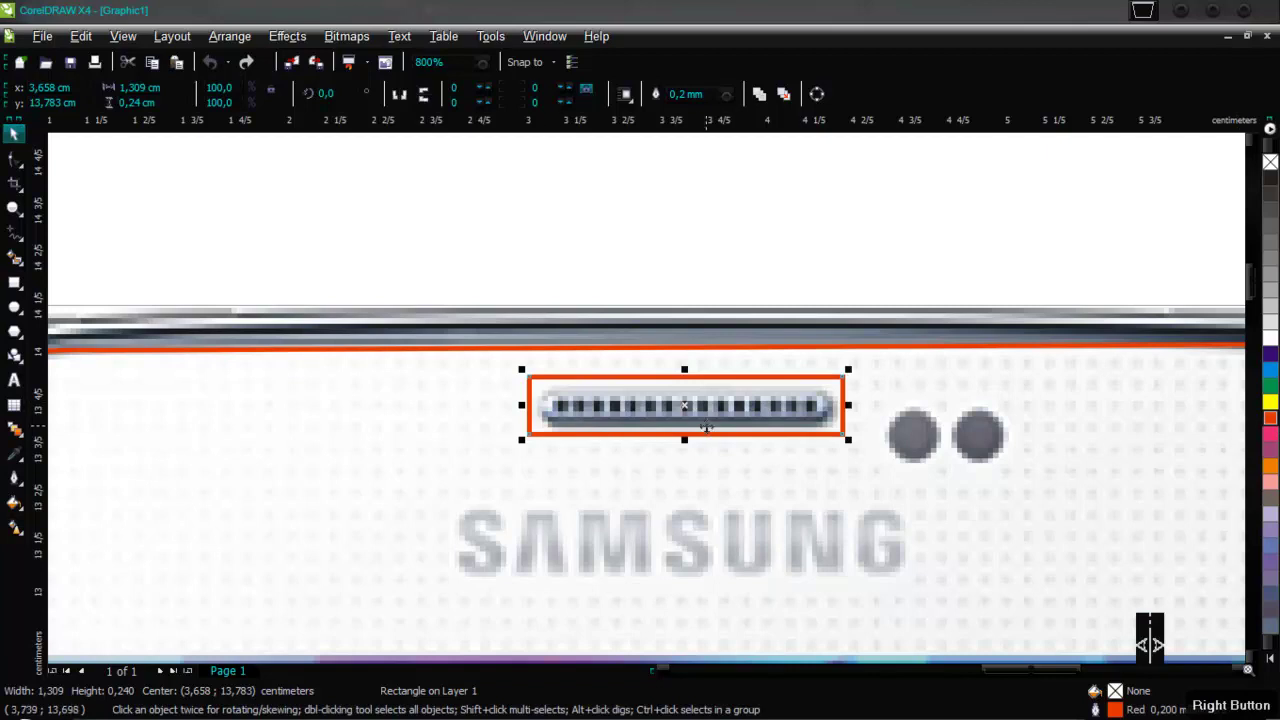
Reduce the earpiece rectangle's height from above and below to about 0.171 cm so it fits closely around the grille
scroll(688, 408, "up", 1)
left_click_drag(640, 318, 639, 342)
left_click_drag(639, 450, 644, 436)
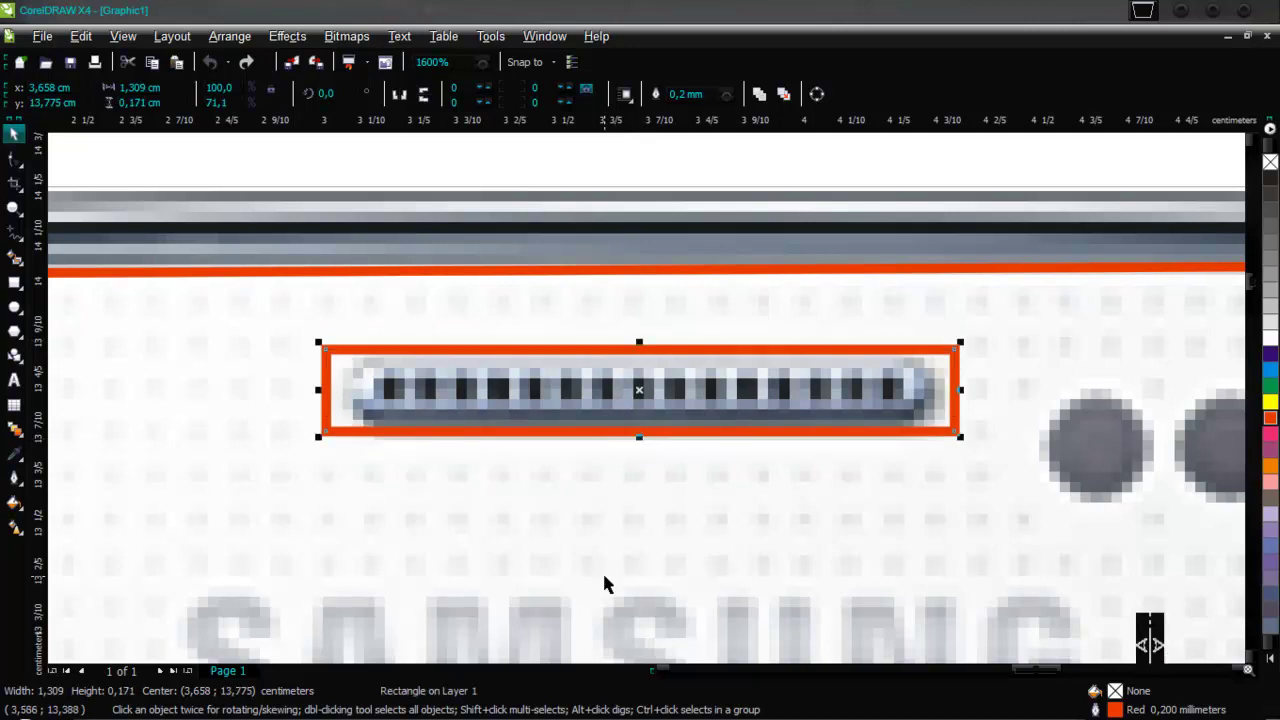
Round all corners of the earpiece rectangle fully with the Shape tool, to a roundness of 100
right_click(503, 389)
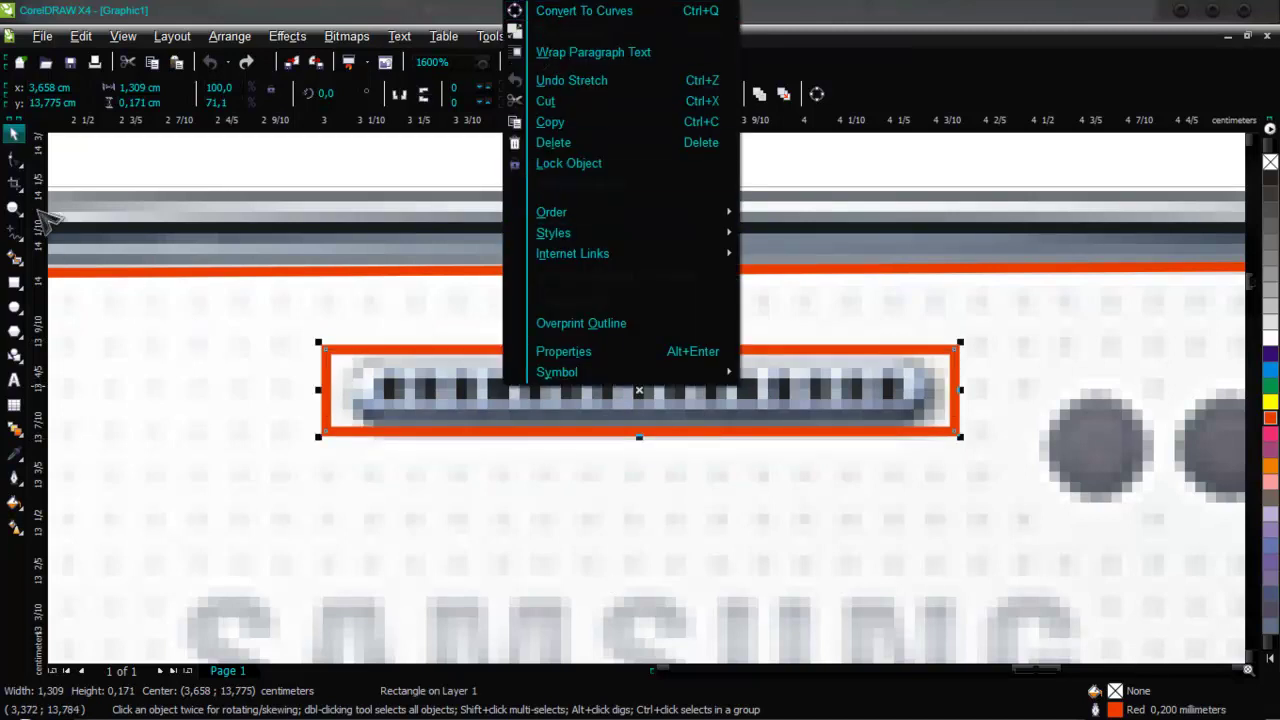
left_click(15, 164)
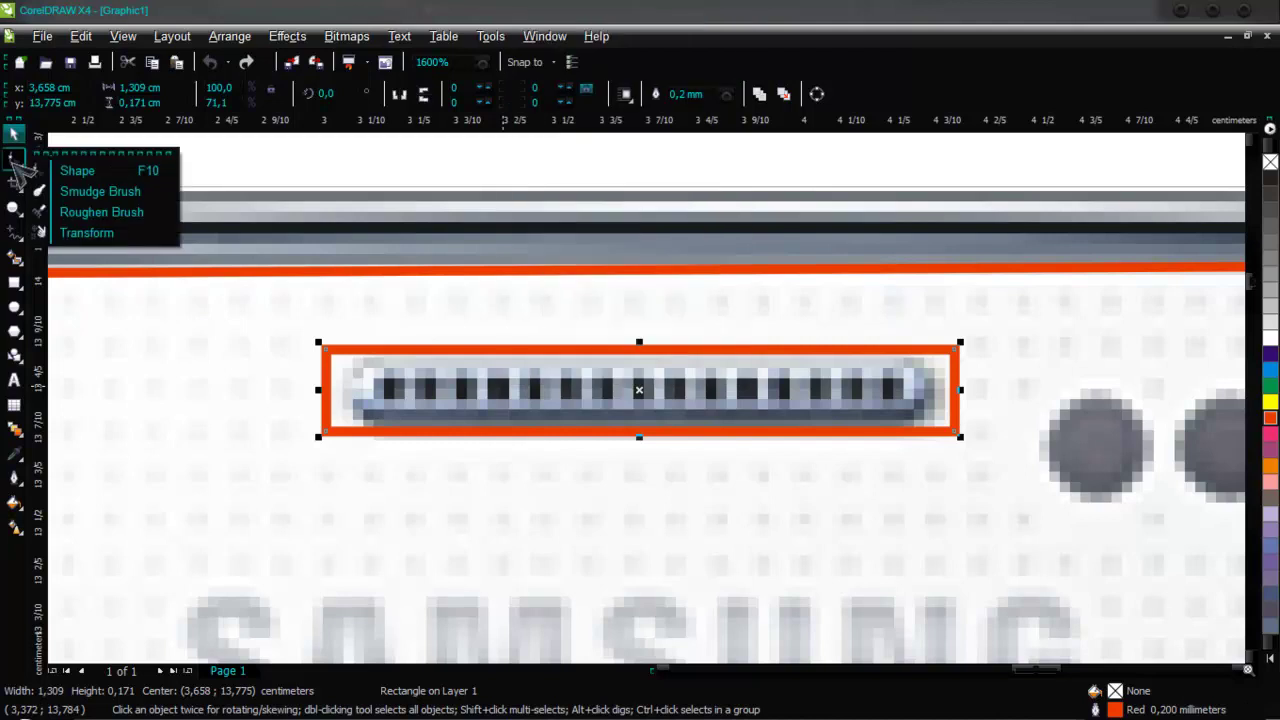
left_click(15, 165)
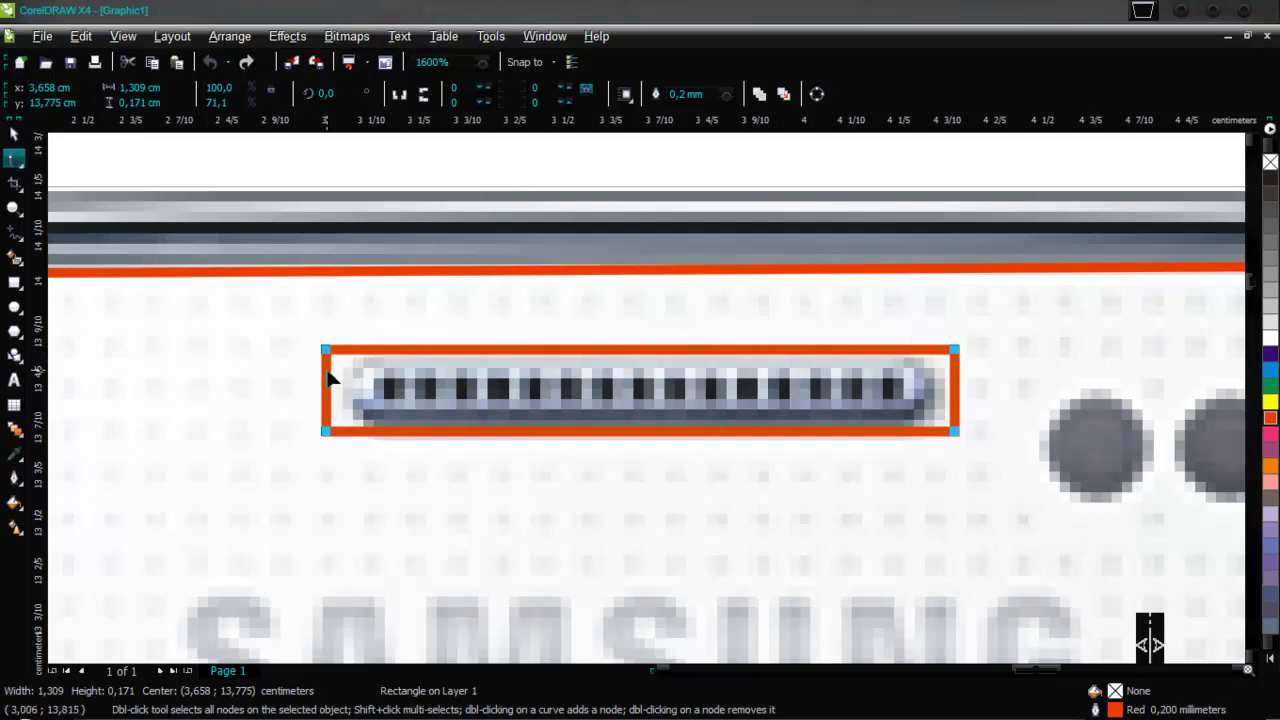
left_click_drag(328, 350, 319, 423)
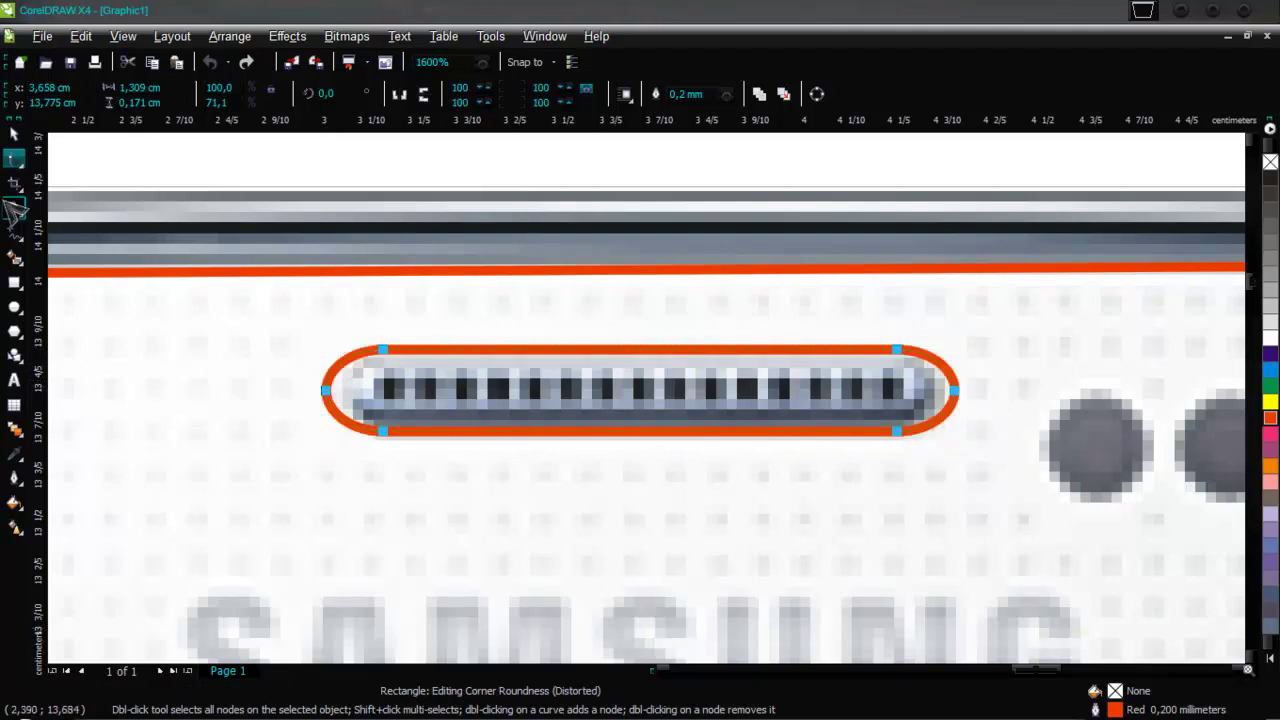
Narrow the rounded earpiece shape from both ends to about 1.278 cm wide so it hugs the grille
left_click(14, 133)
scroll(925, 426, "down", 1)
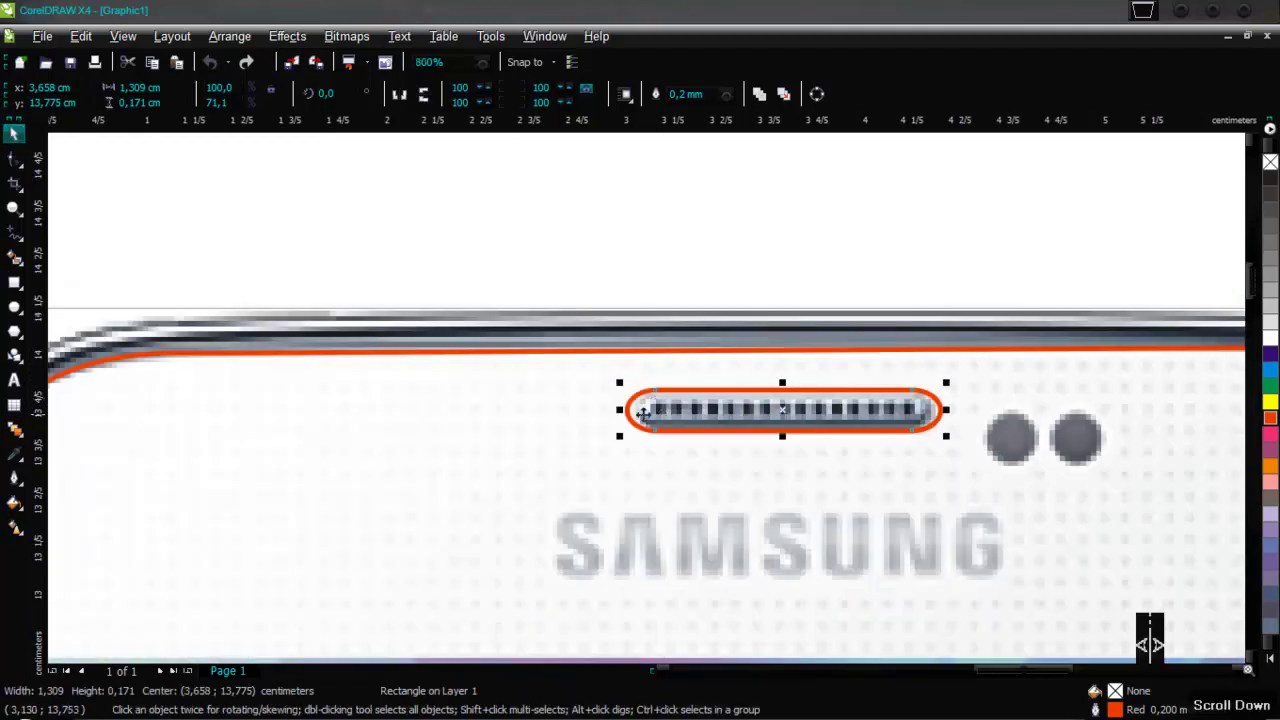
scroll(659, 414, "up", 1)
left_click_drag(631, 390, 638, 390)
scroll(690, 403, "down", 2)
scroll(643, 415, "up", 2)
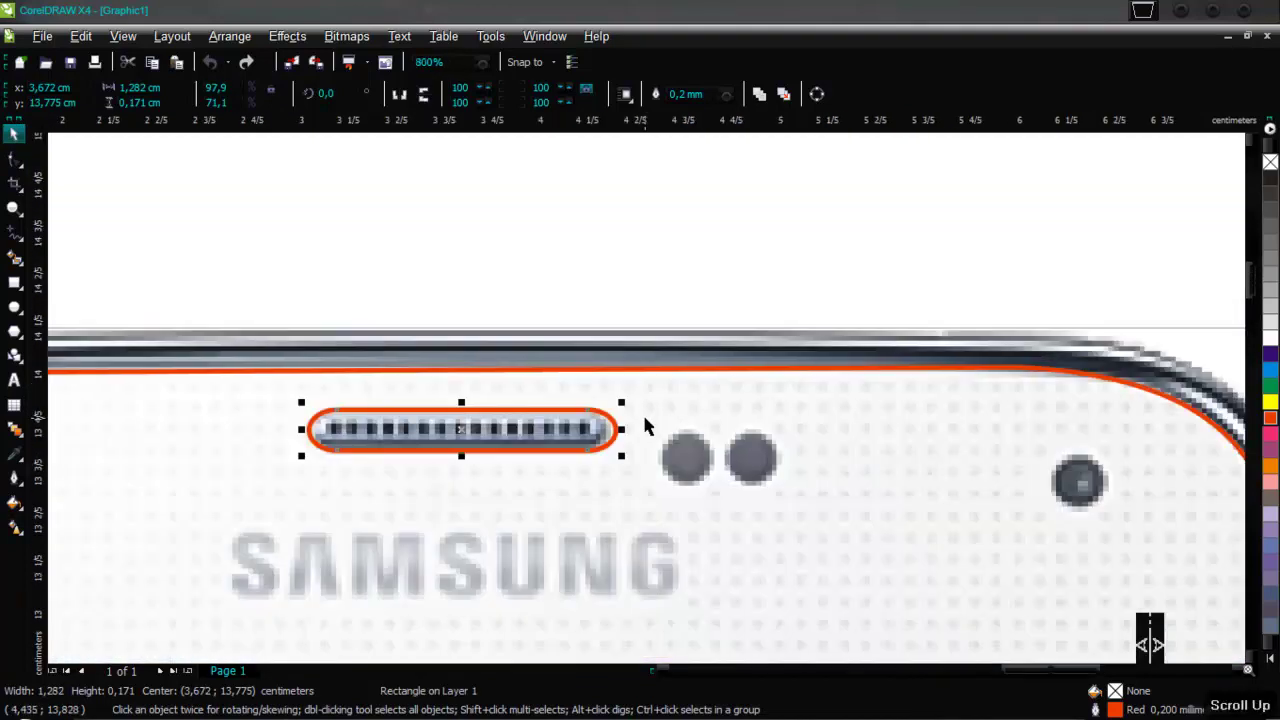
left_click_drag(593, 421, 581, 420)
scroll(581, 420, "up", 3)
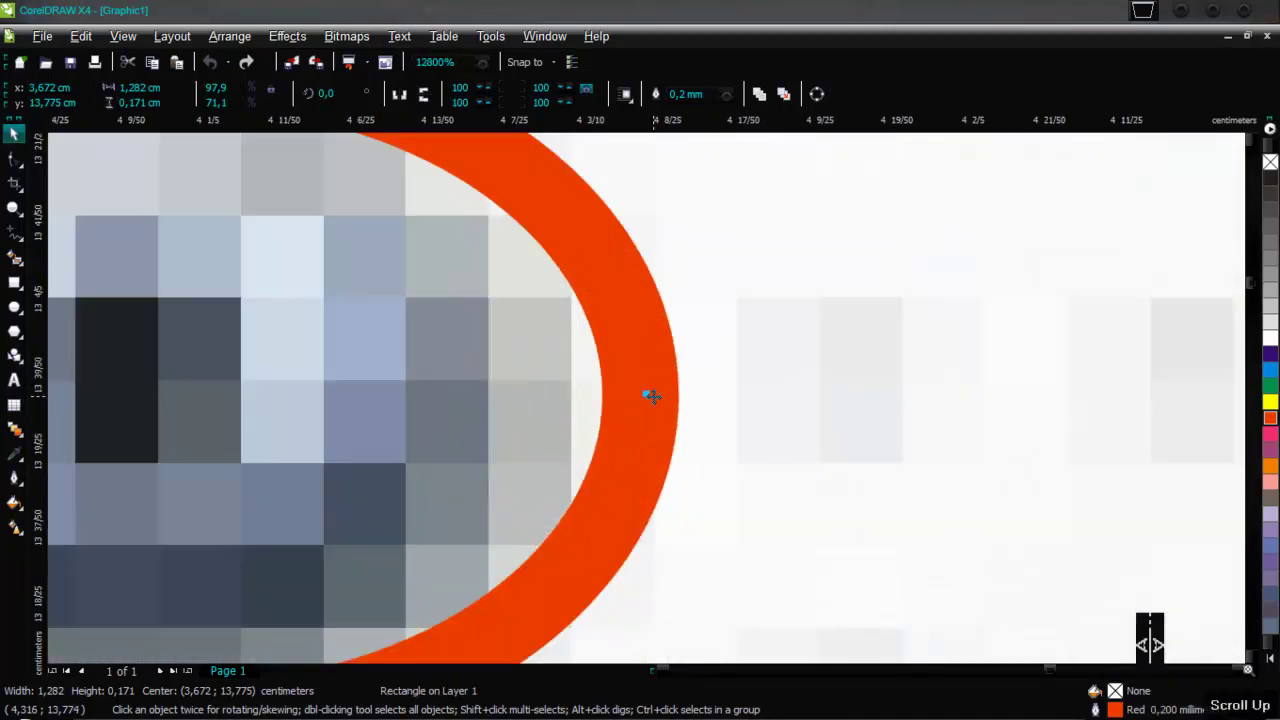
left_click_drag(649, 395, 629, 394)
scroll(647, 397, "down", 4)
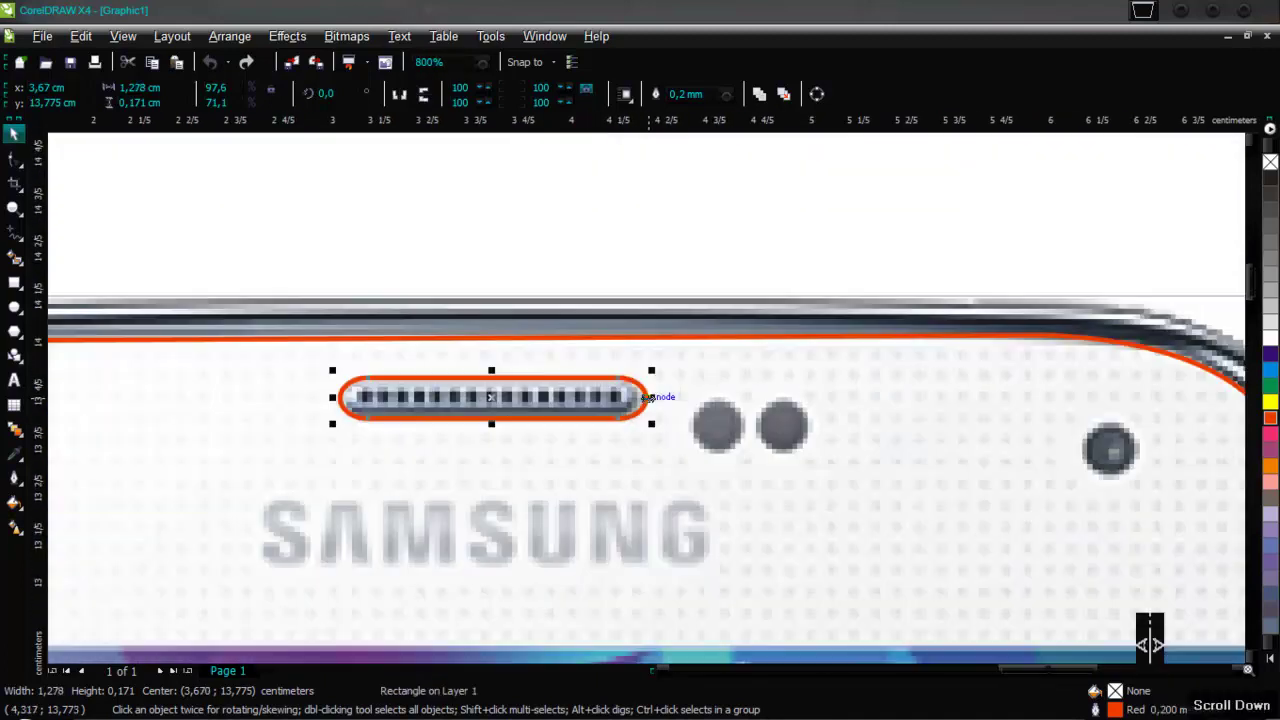
Trim the rounded earpiece shape out of the phone's front outline
left_click(757, 450)
scroll(660, 405, "down", 2)
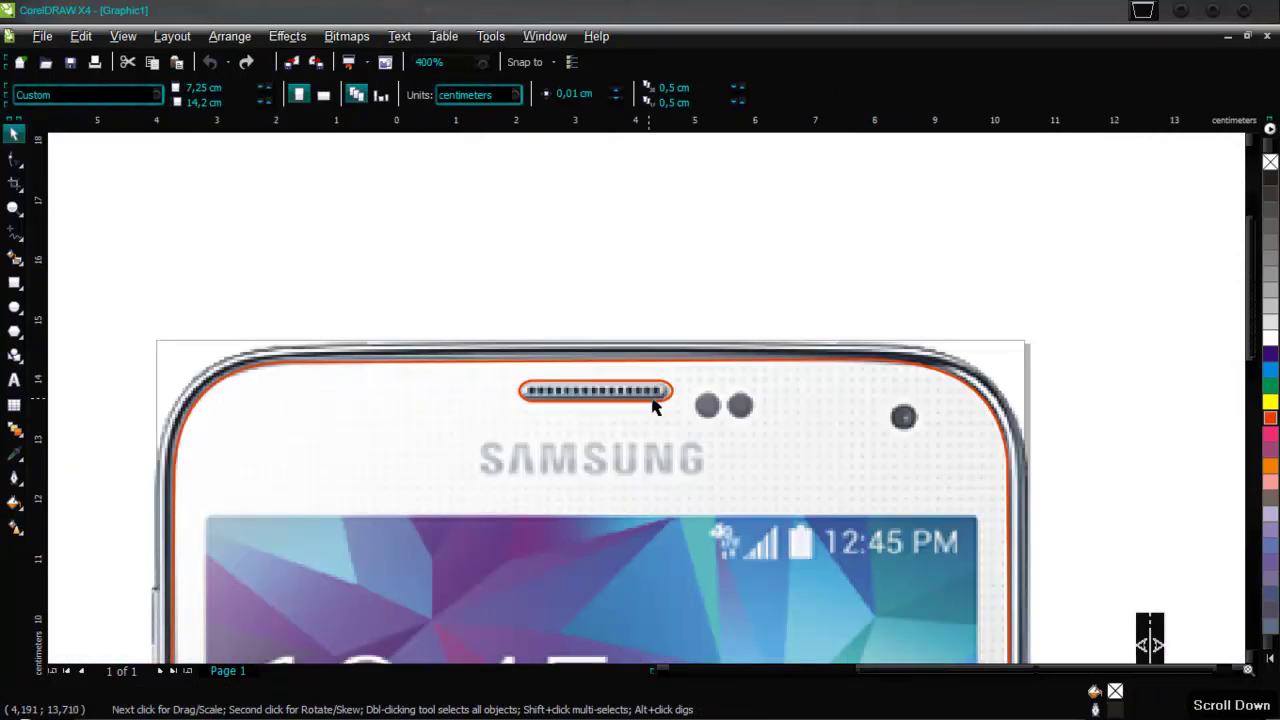
scroll(655, 403, "up", 1)
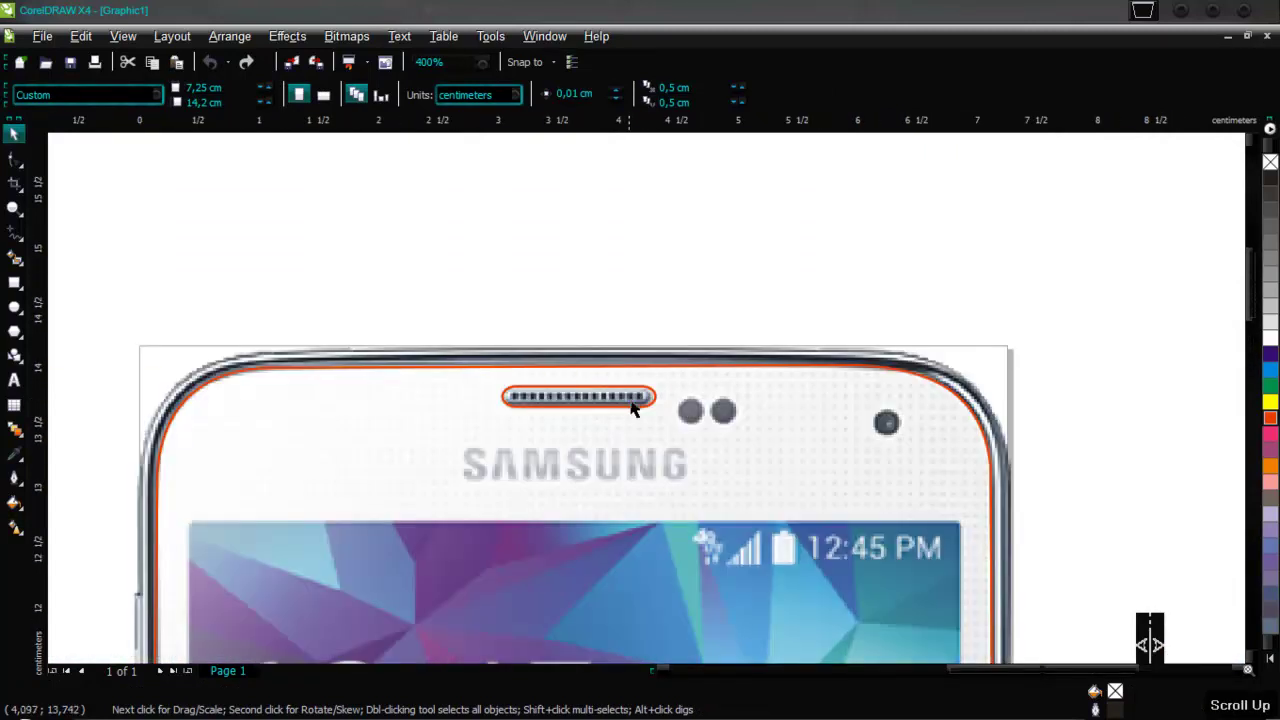
left_click(626, 400)
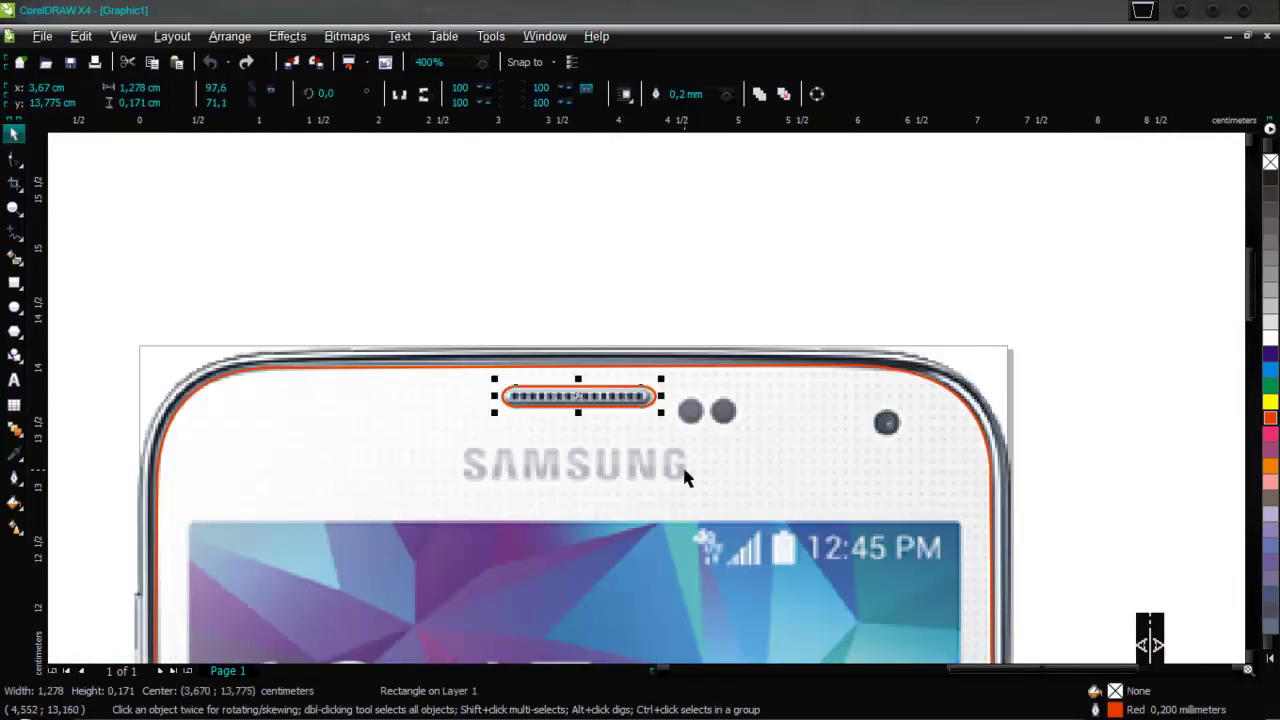
left_click(969, 441, "shift")
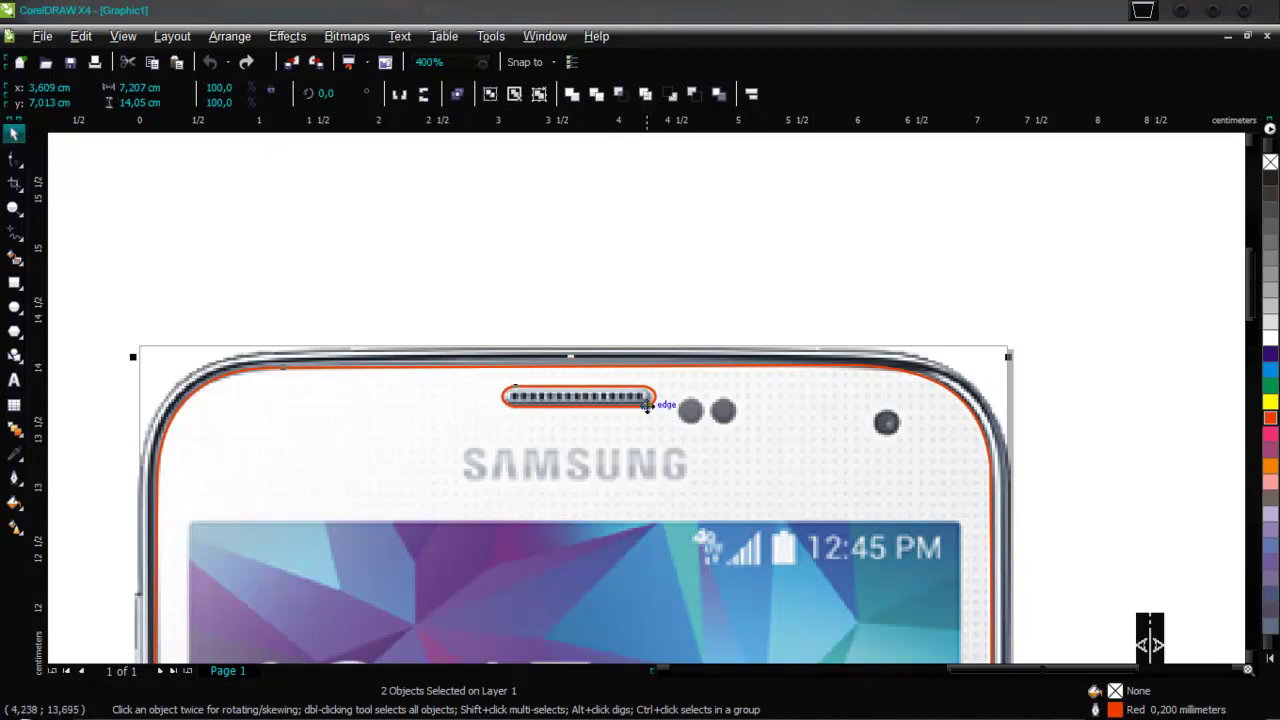
left_click(598, 93)
left_click(612, 269)
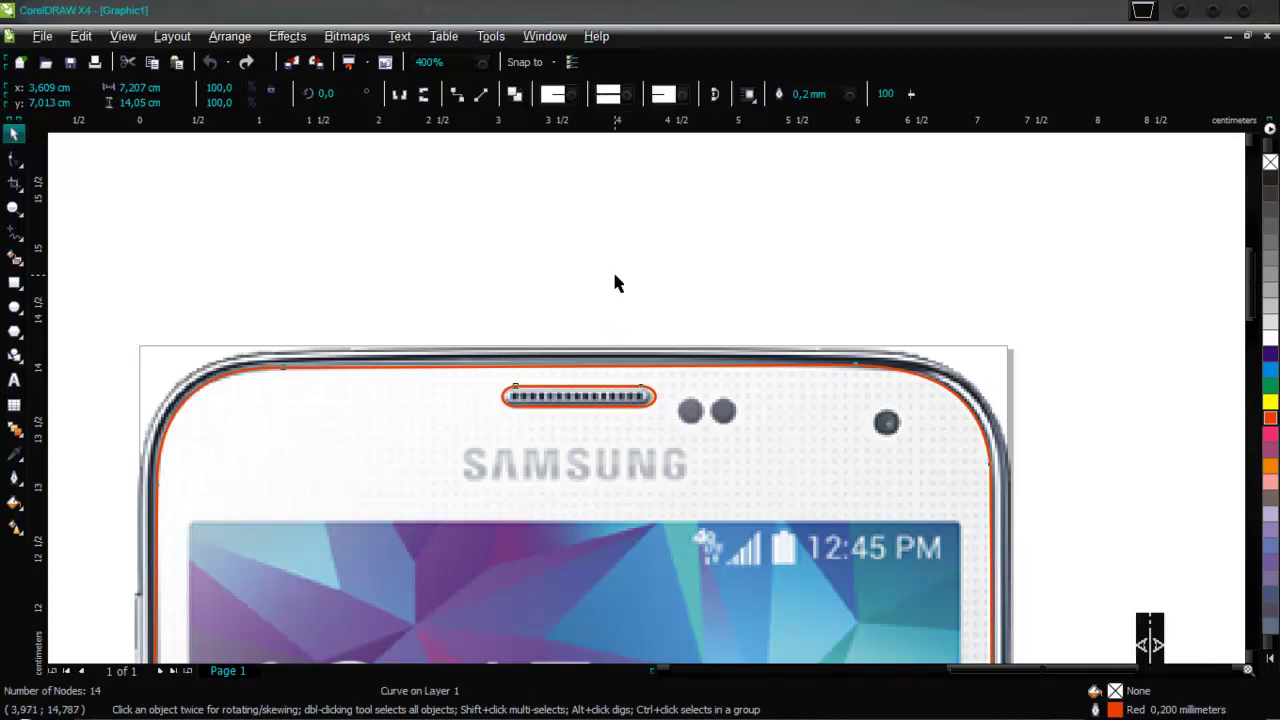
left_click(620, 400)
key("Escape")
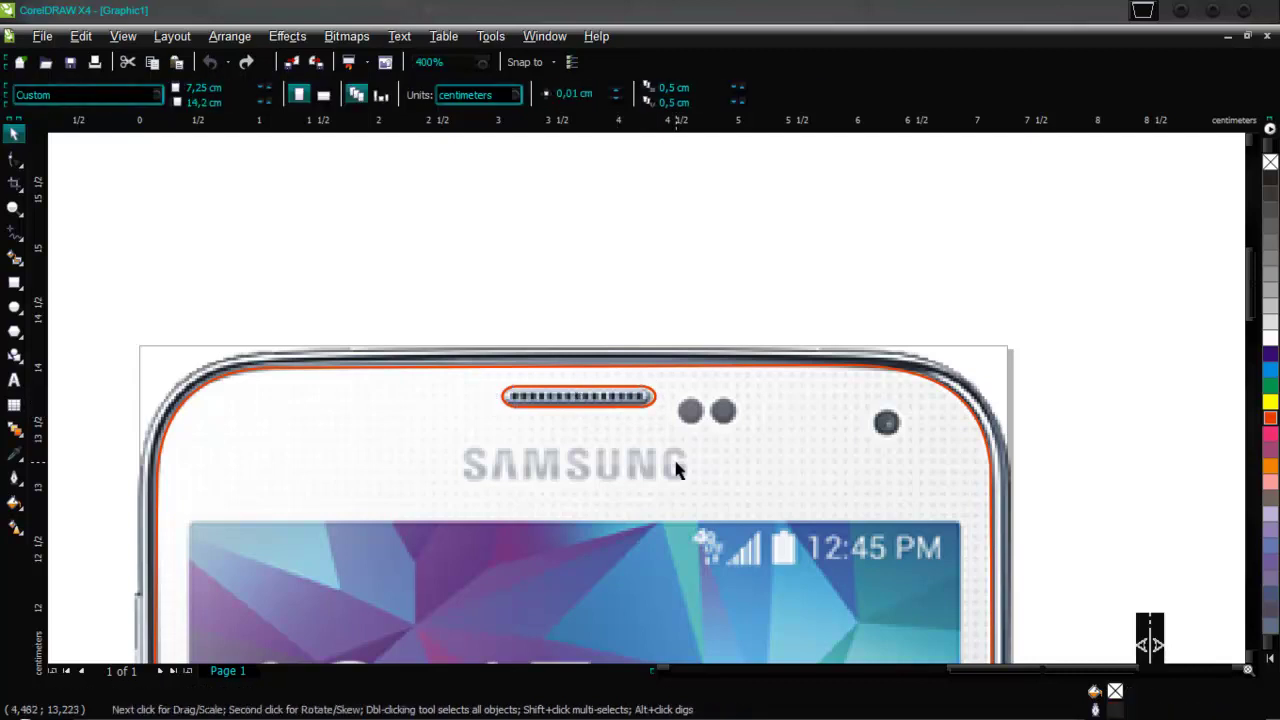
Fill the phone outline with red to check the earpiece cut-out, and remove the fill again
left_click(498, 392)
scroll(554, 423, "up", 1)
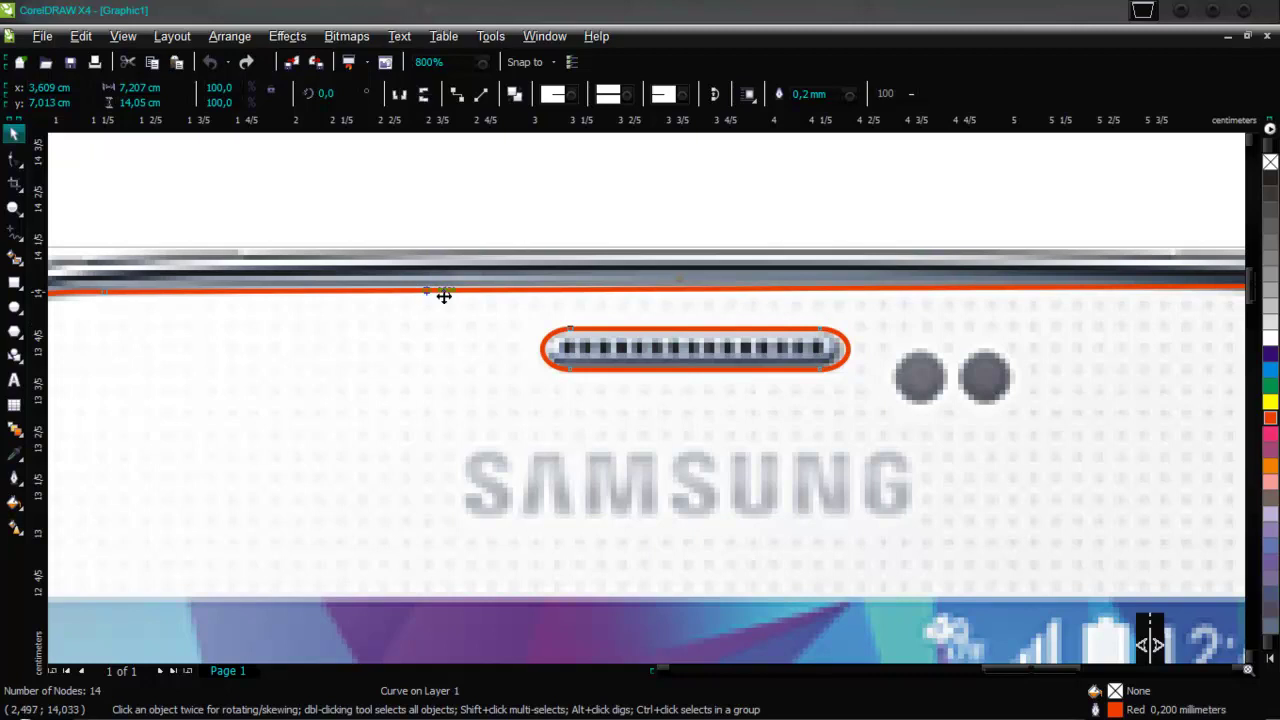
scroll(648, 400, "down", 1)
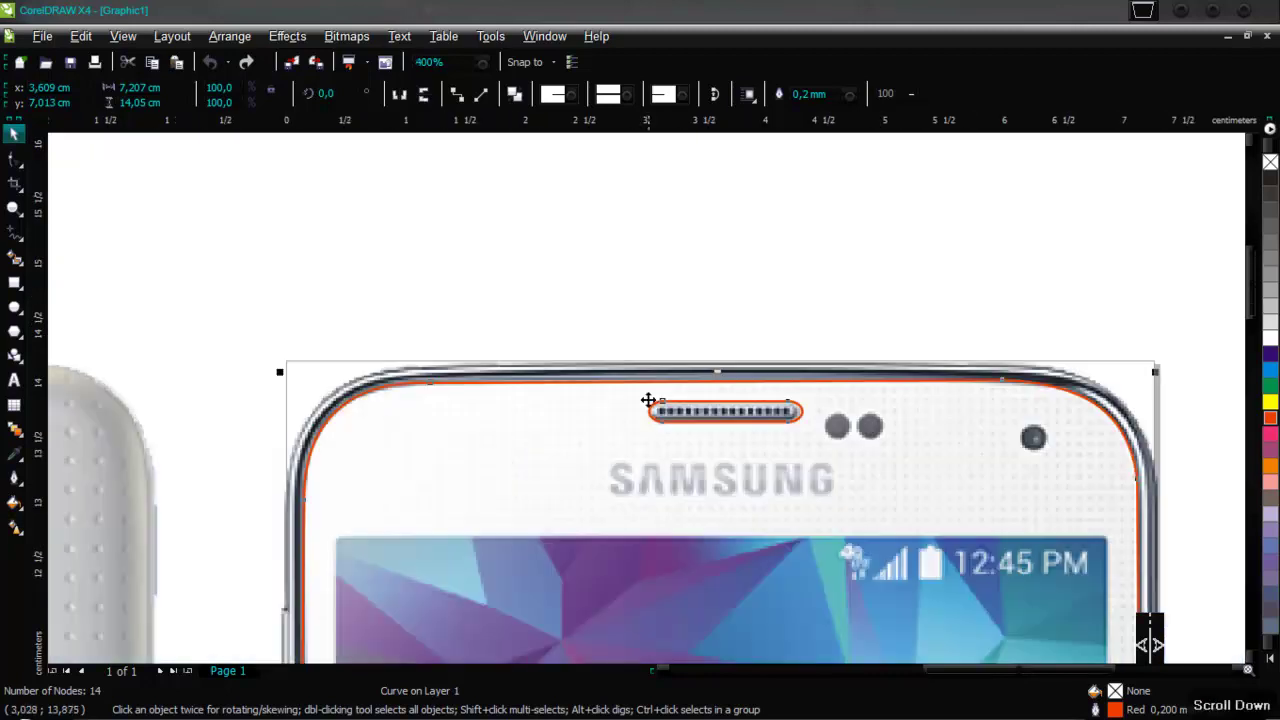
left_click(1270, 418)
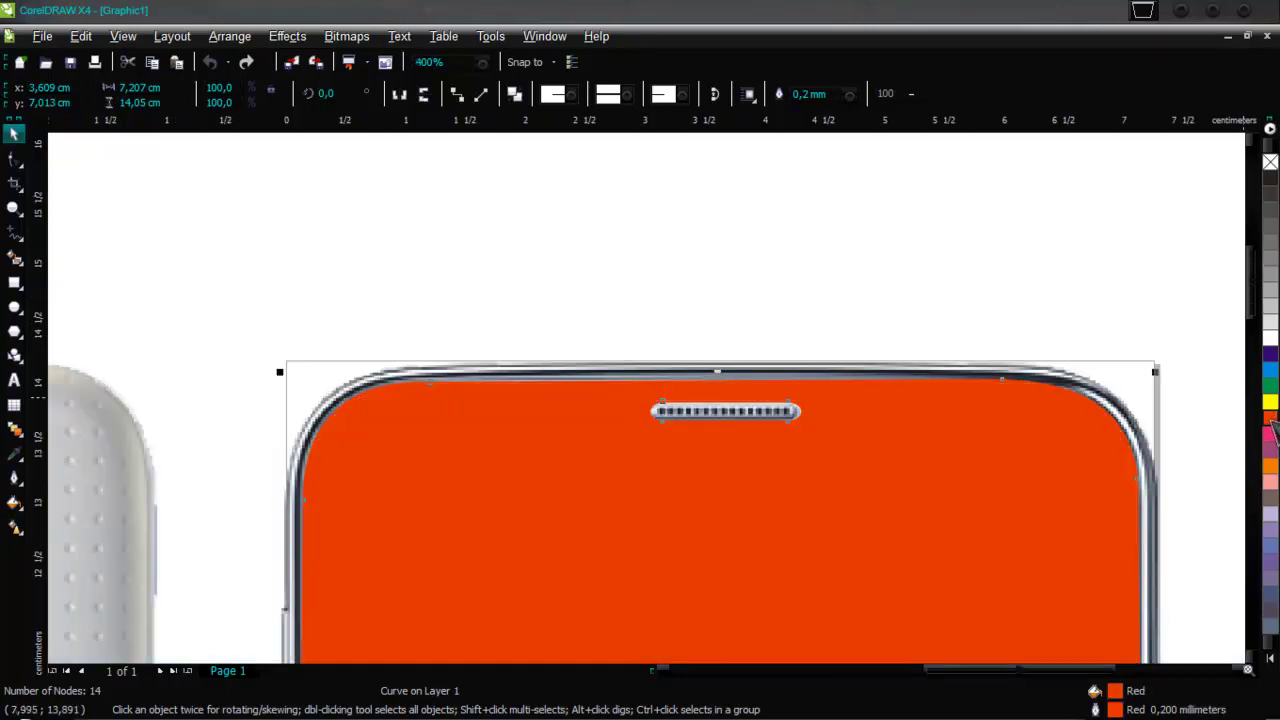
scroll(629, 371, "up", 1)
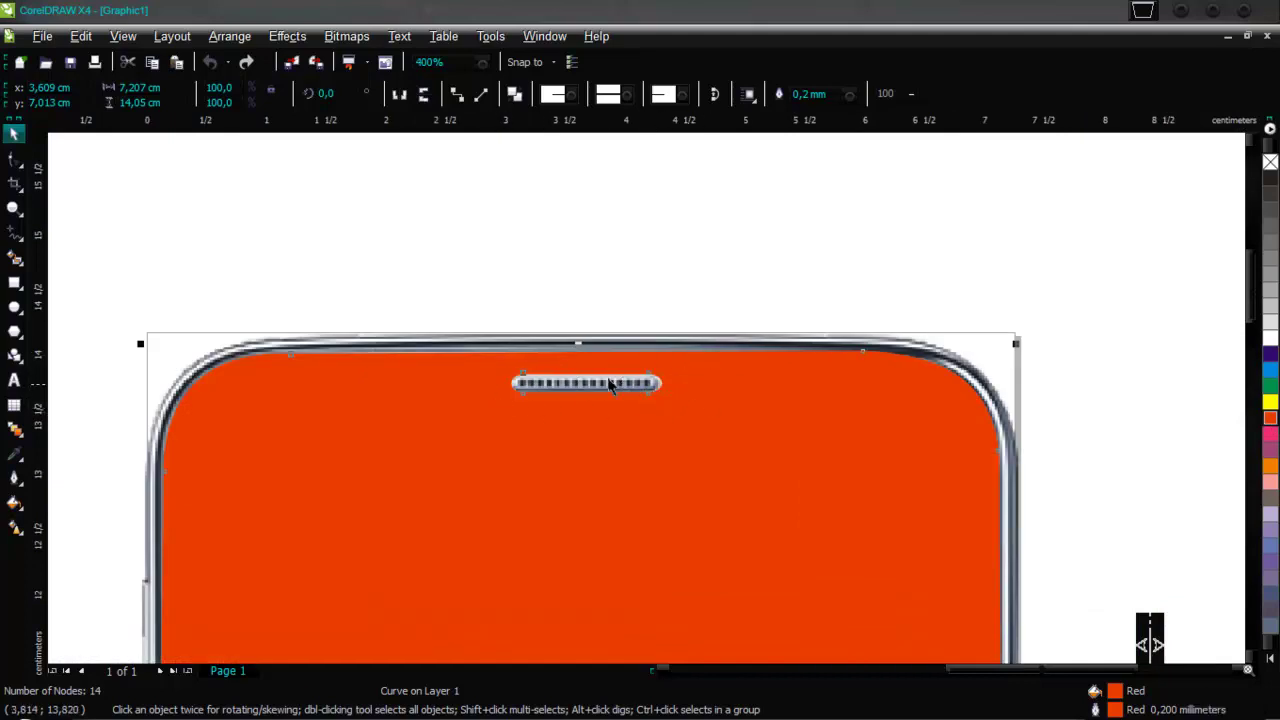
left_click(1270, 162)
left_click(1032, 505)
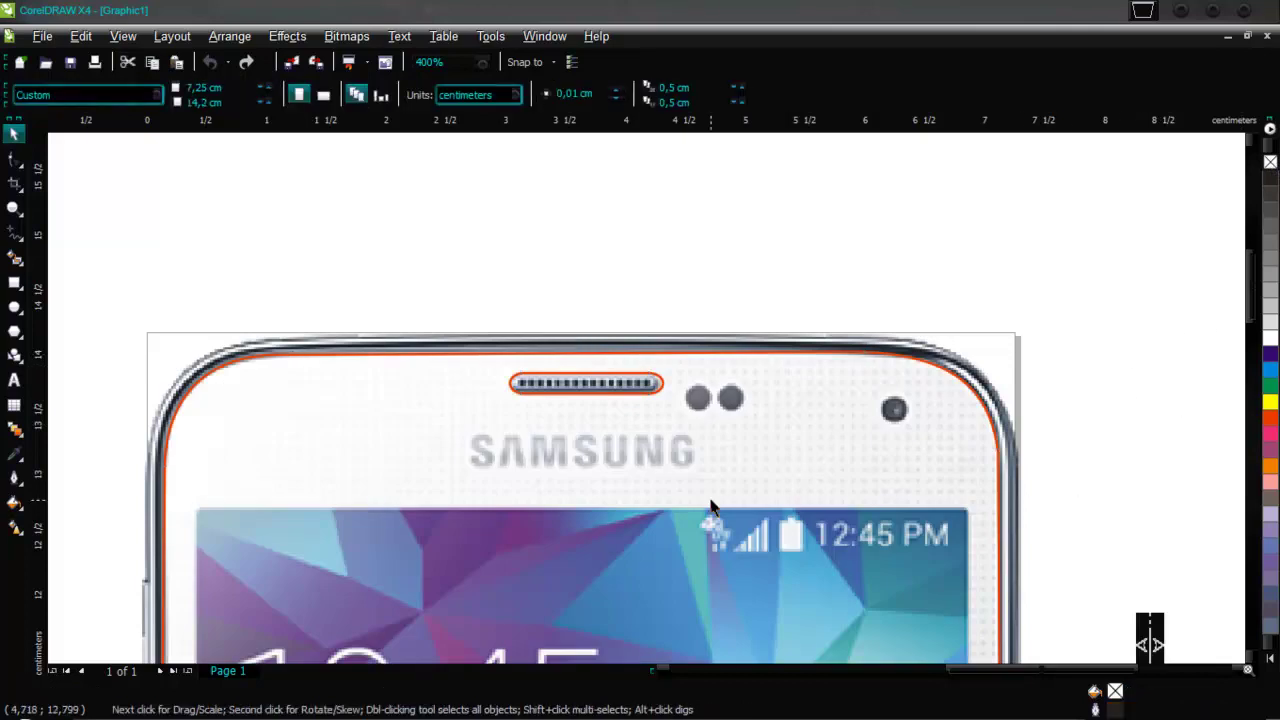
Draw a circle about 0.224 cm in diameter around the sensor nearest the earpiece and give it a red outline
left_click(14, 306)
scroll(718, 380, "up", 2)
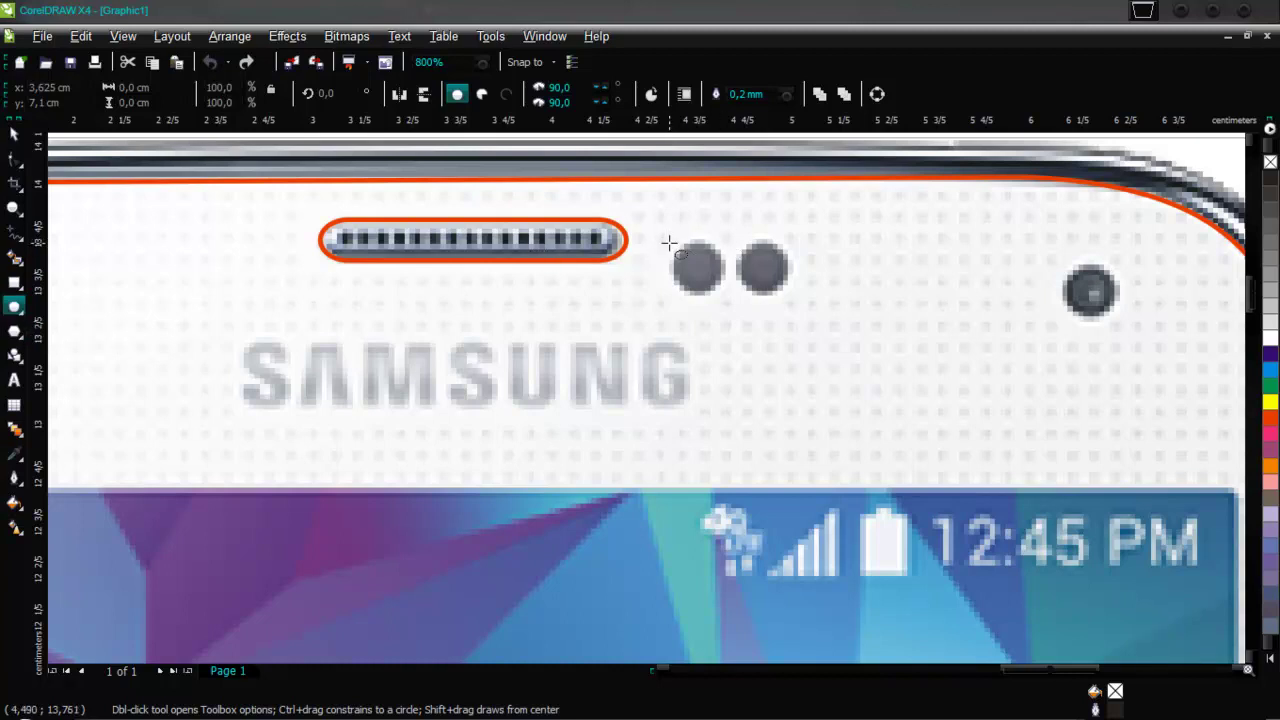
left_click_drag(670, 241, 725, 290)
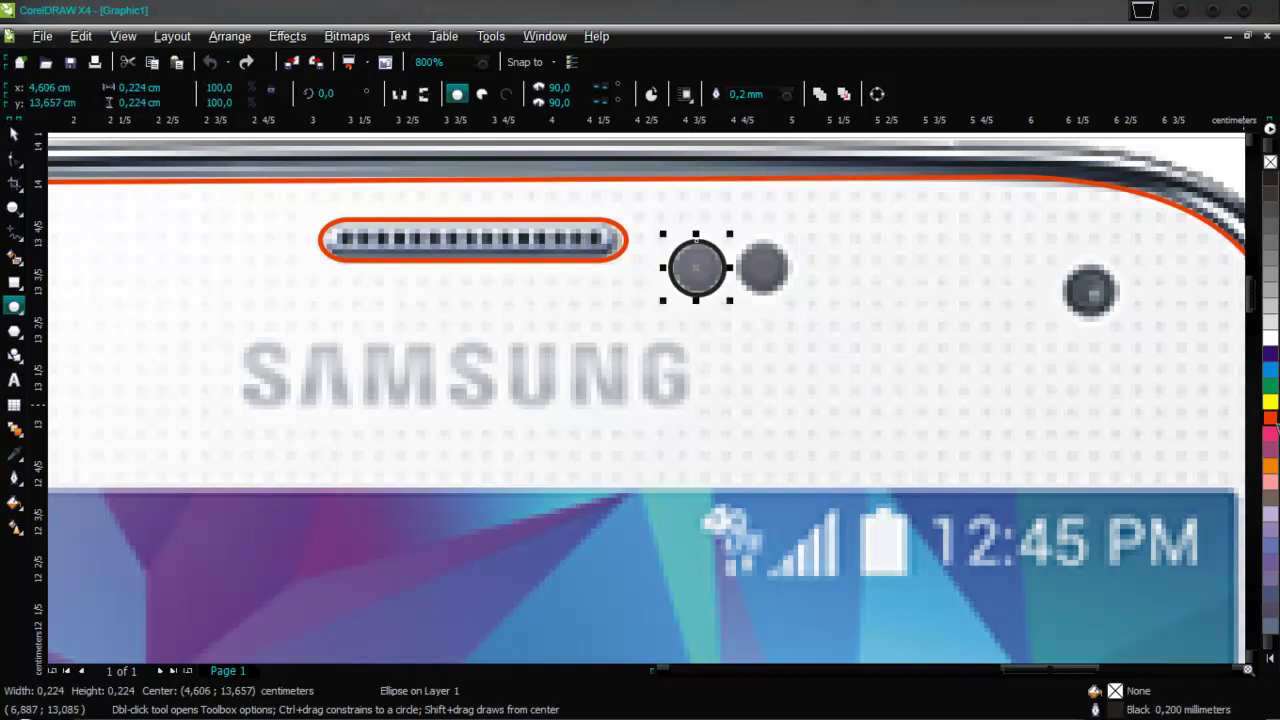
right_click(1270, 420)
left_click(14, 133)
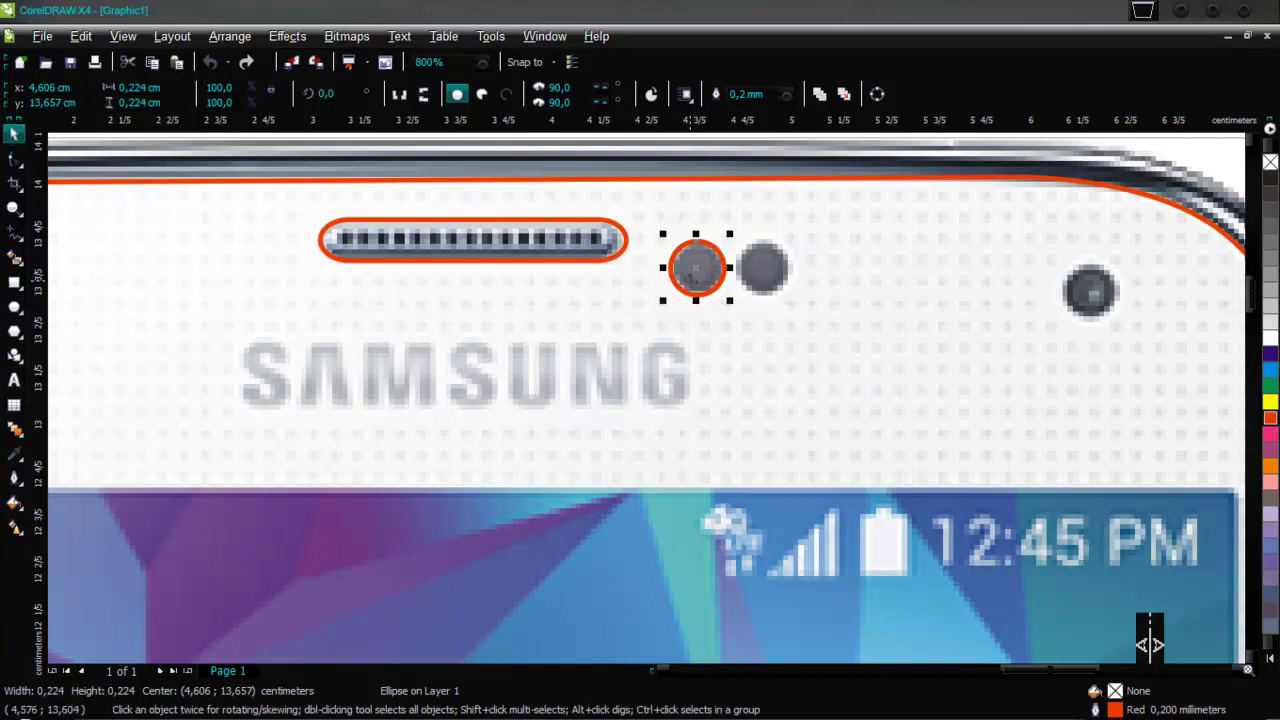
Place copies of the red circle over the second sensor and over the front camera
left_click_drag(695, 273, 762, 266)
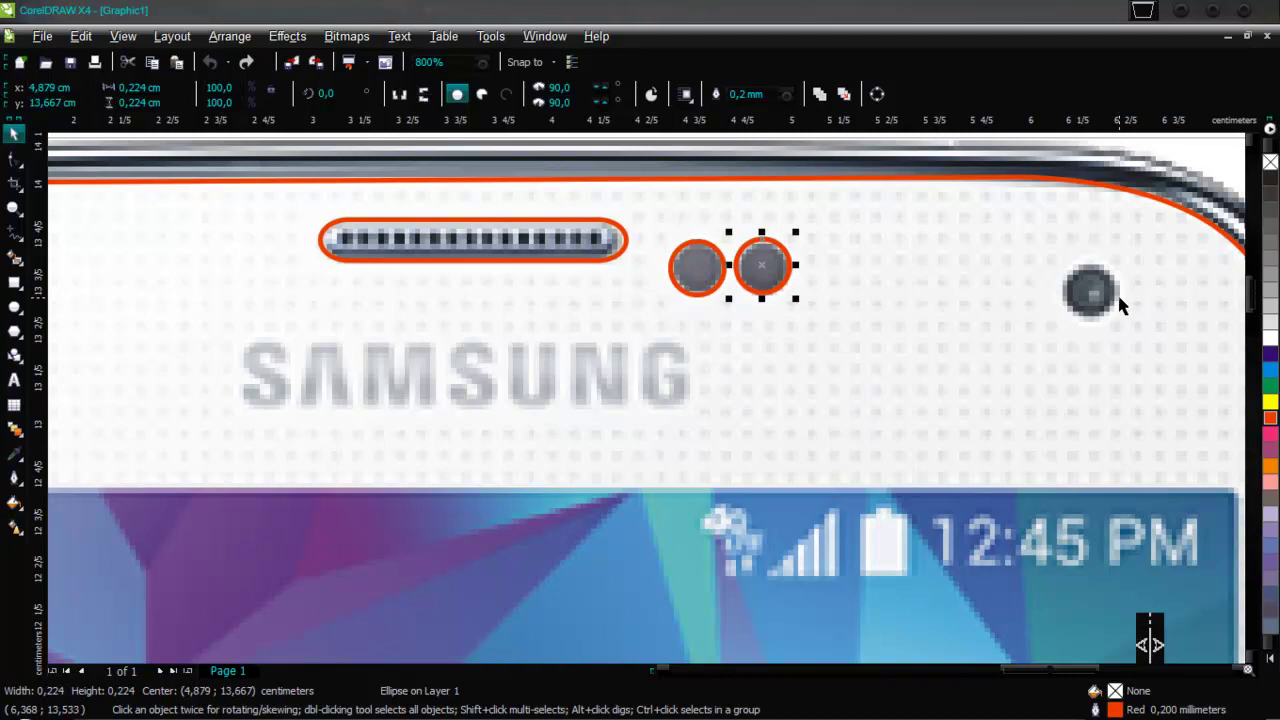
left_click_drag(762, 266, 1090, 291)
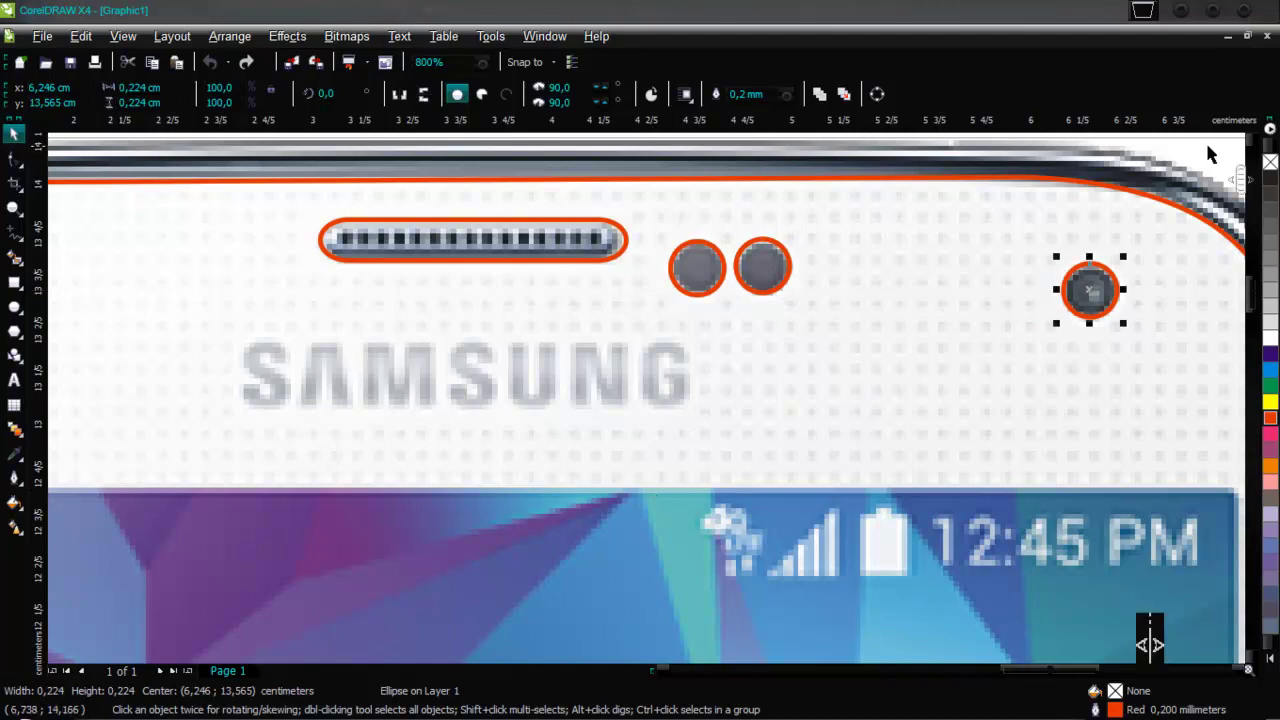
left_click(1060, 290)
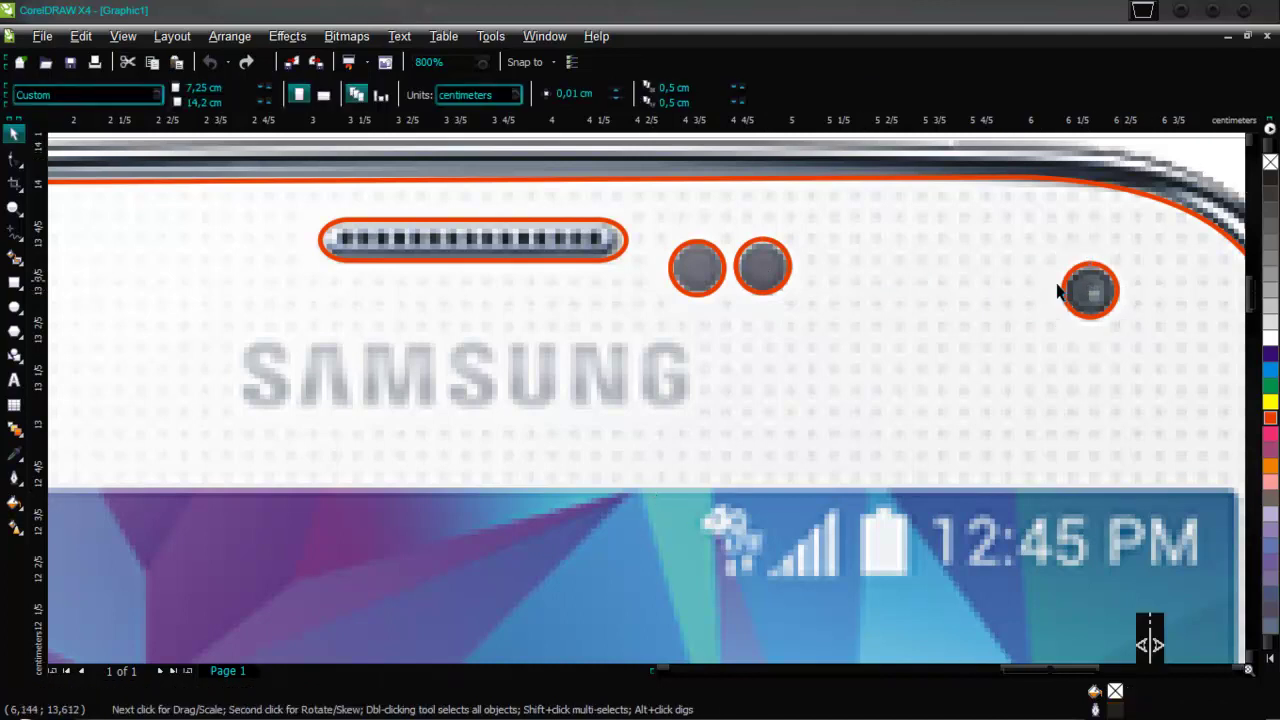
Group the three red circles over the two sensors and the front camera
left_click(688, 278)
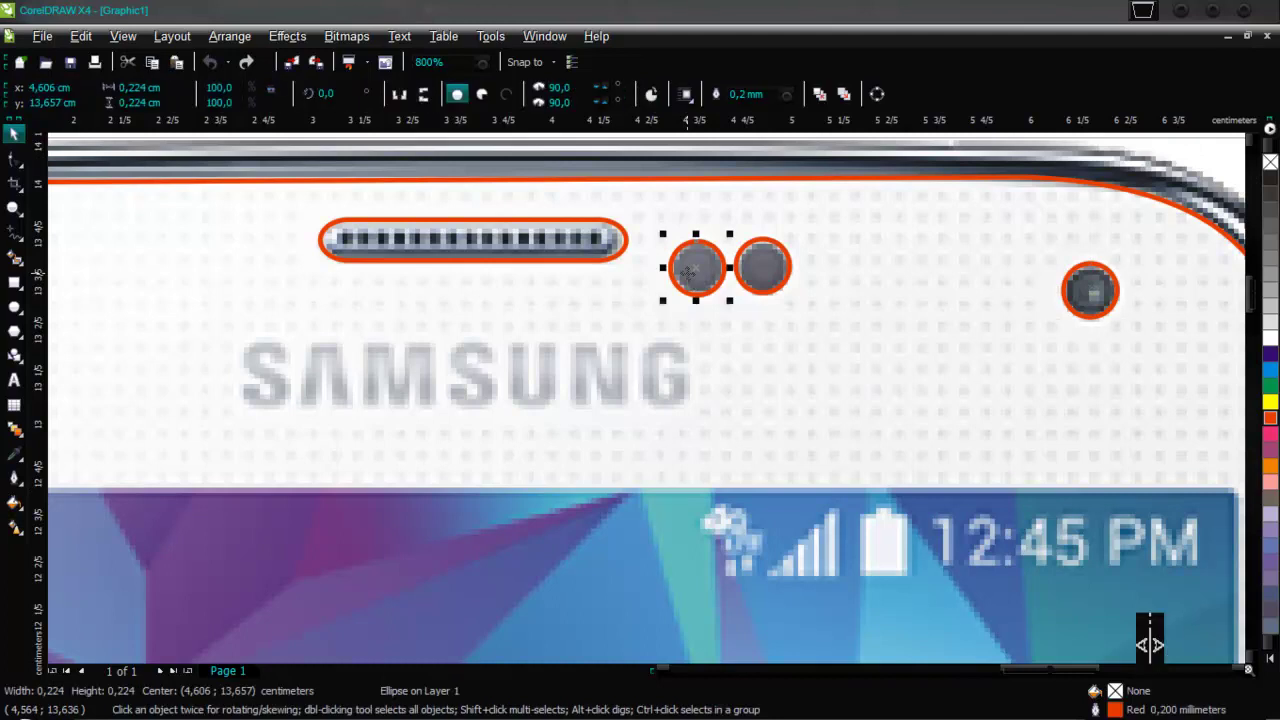
left_click(775, 275, "shift")
left_click(1115, 284, "shift")
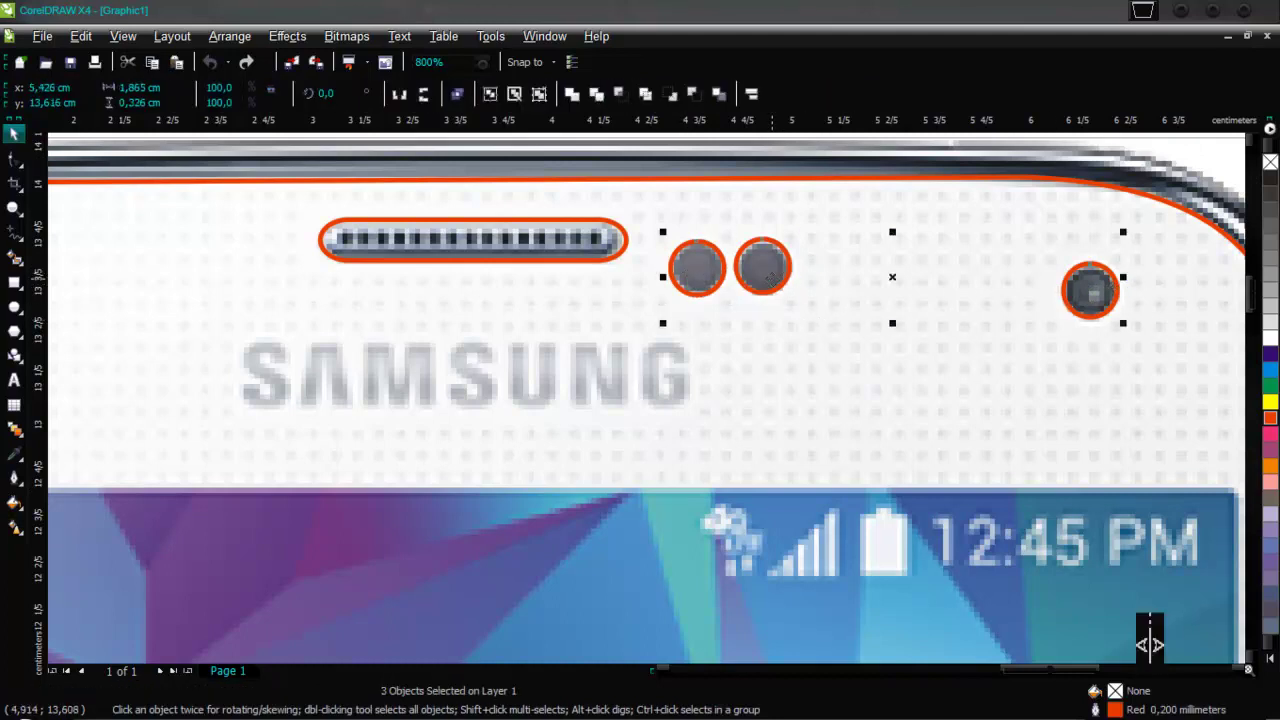
right_click(891, 279)
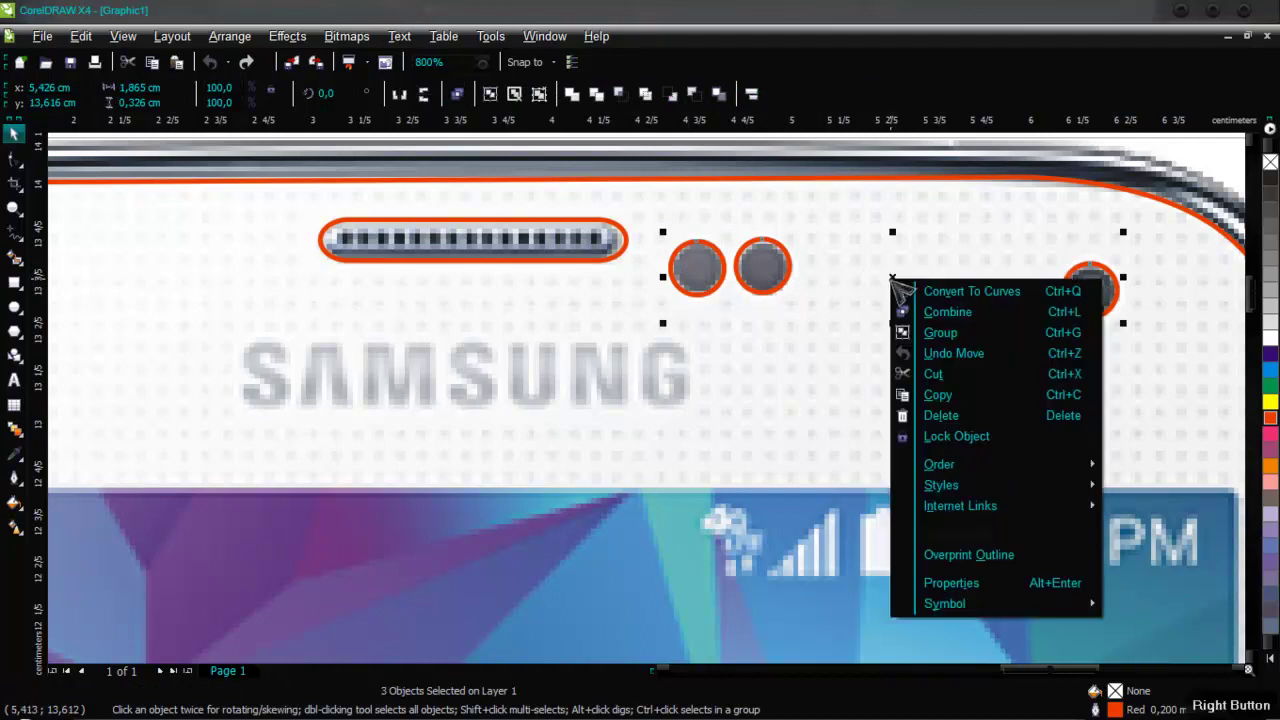
left_click(927, 330)
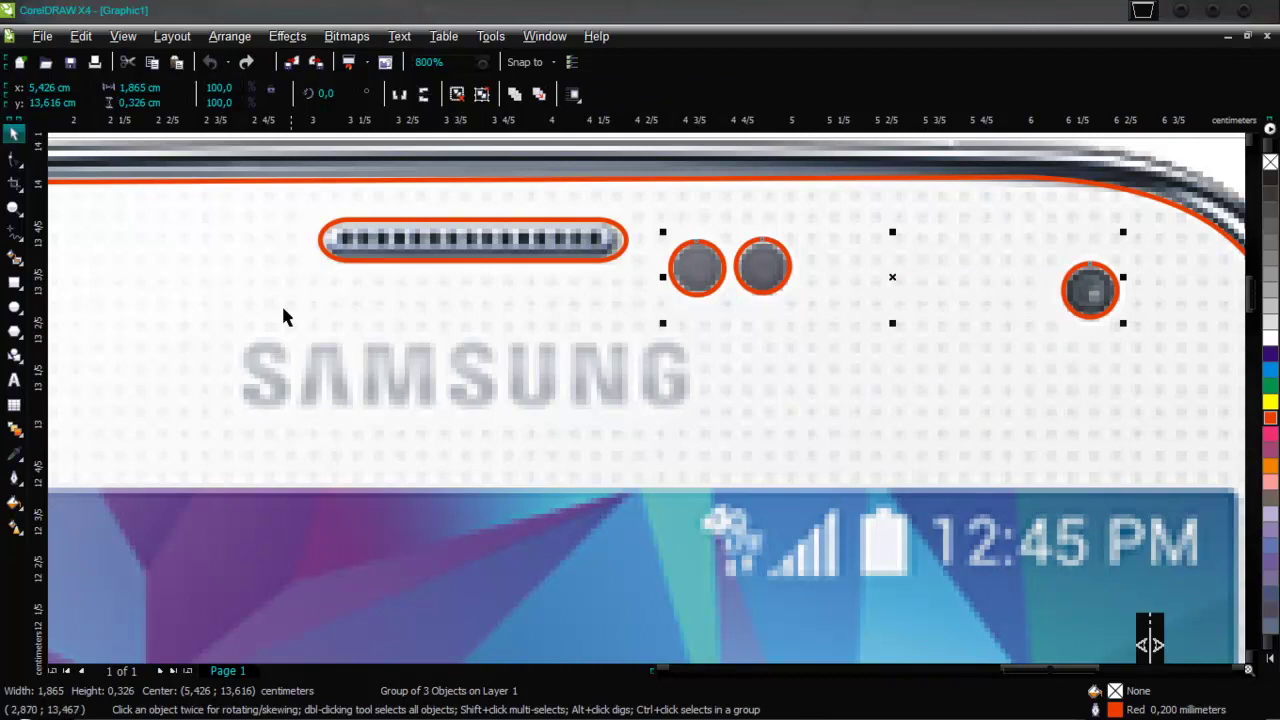
Trim the grouped sensor and camera circles out of the phone's front outline
left_click(191, 240, "shift")
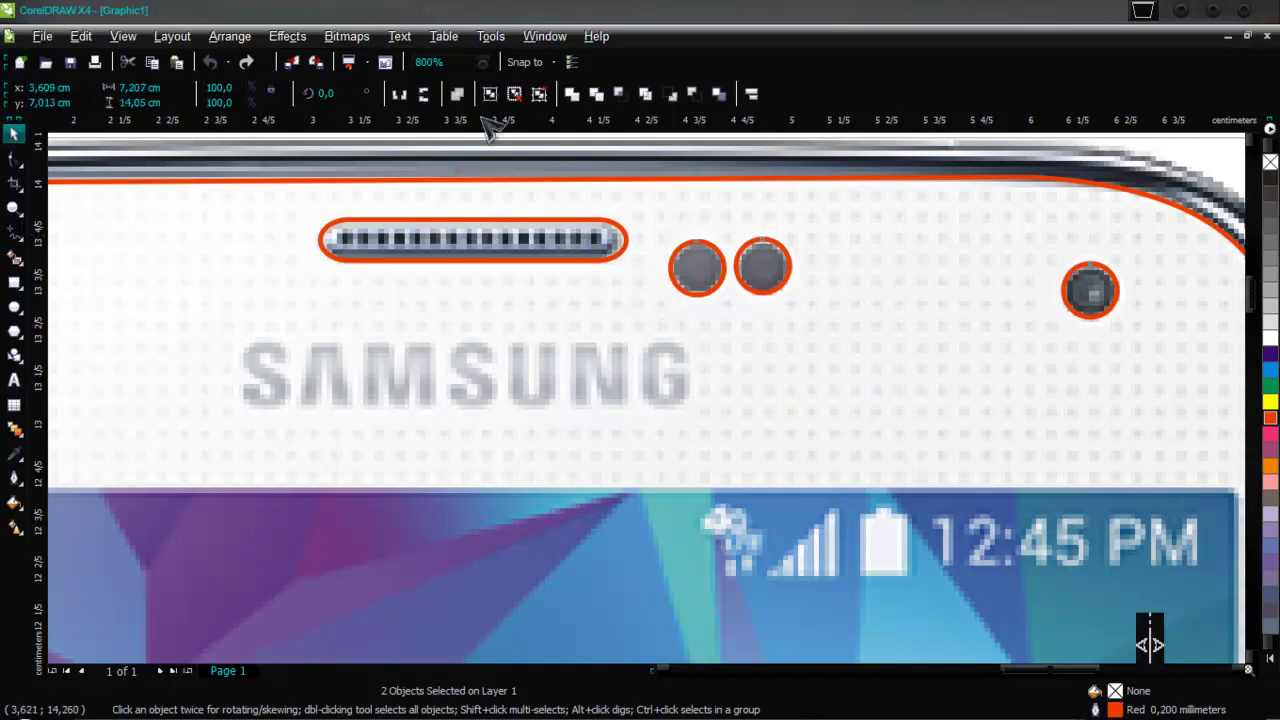
left_click(597, 95)
scroll(731, 371, "down", 3)
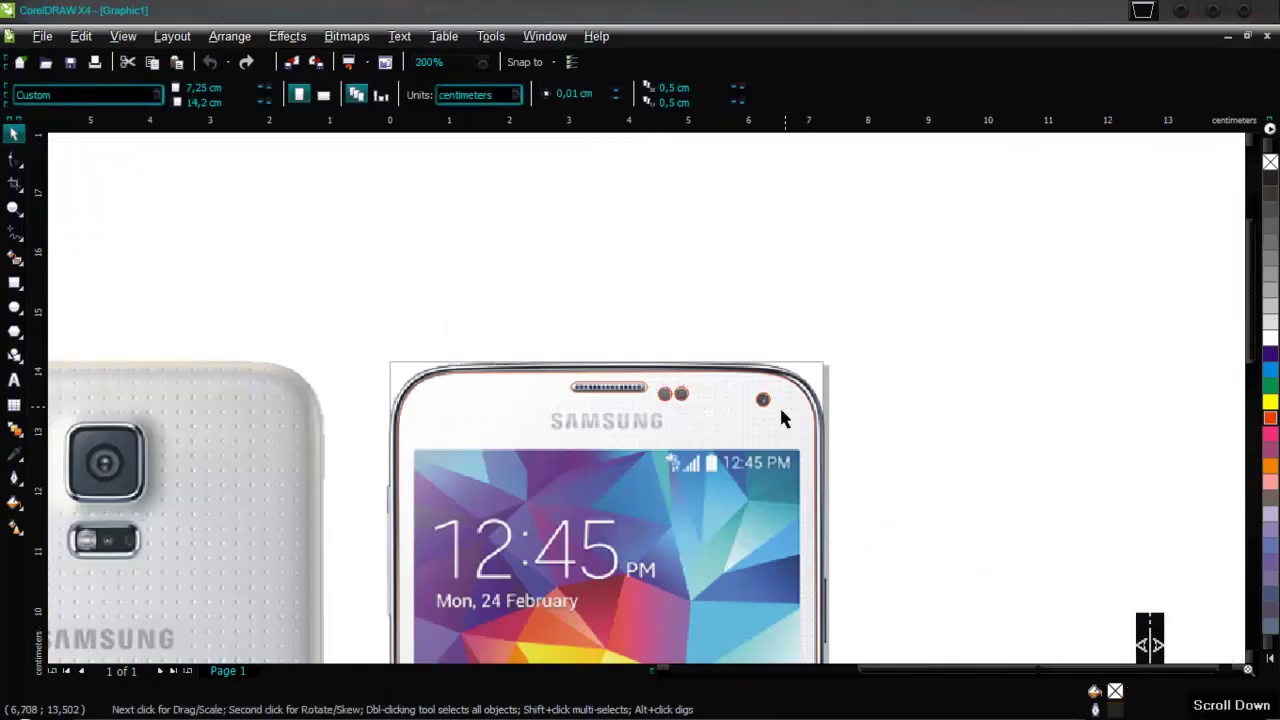
scroll(760, 410, "up", 1)
left_click(703, 372)
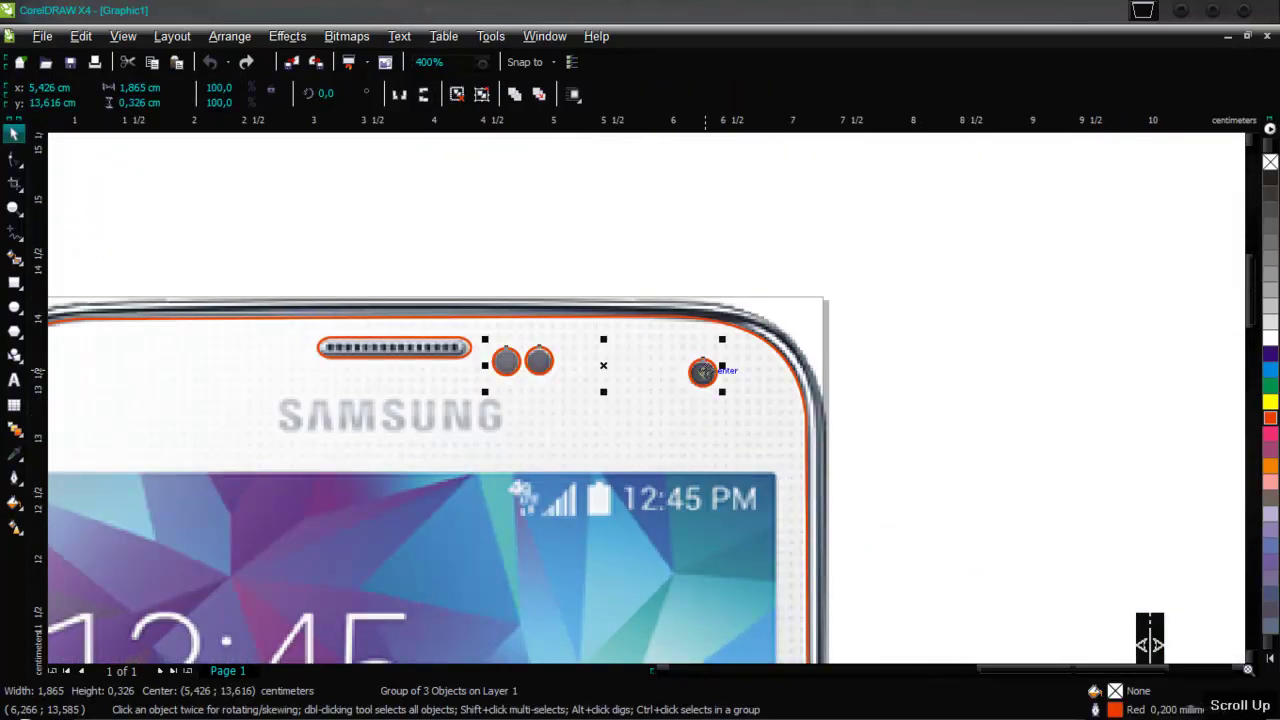
key("Escape")
Fill the phone outline with red to check the sensor and camera cut-outs, and remove the fill again
left_click(805, 440)
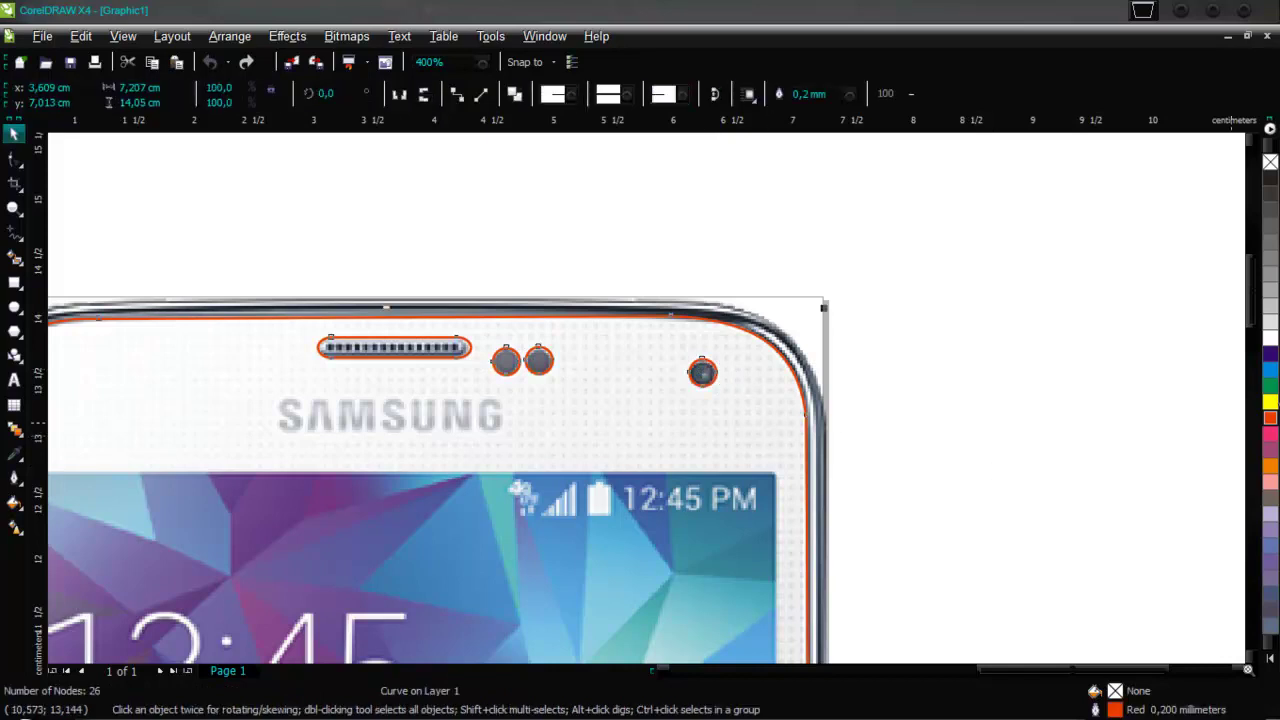
left_click(1270, 418)
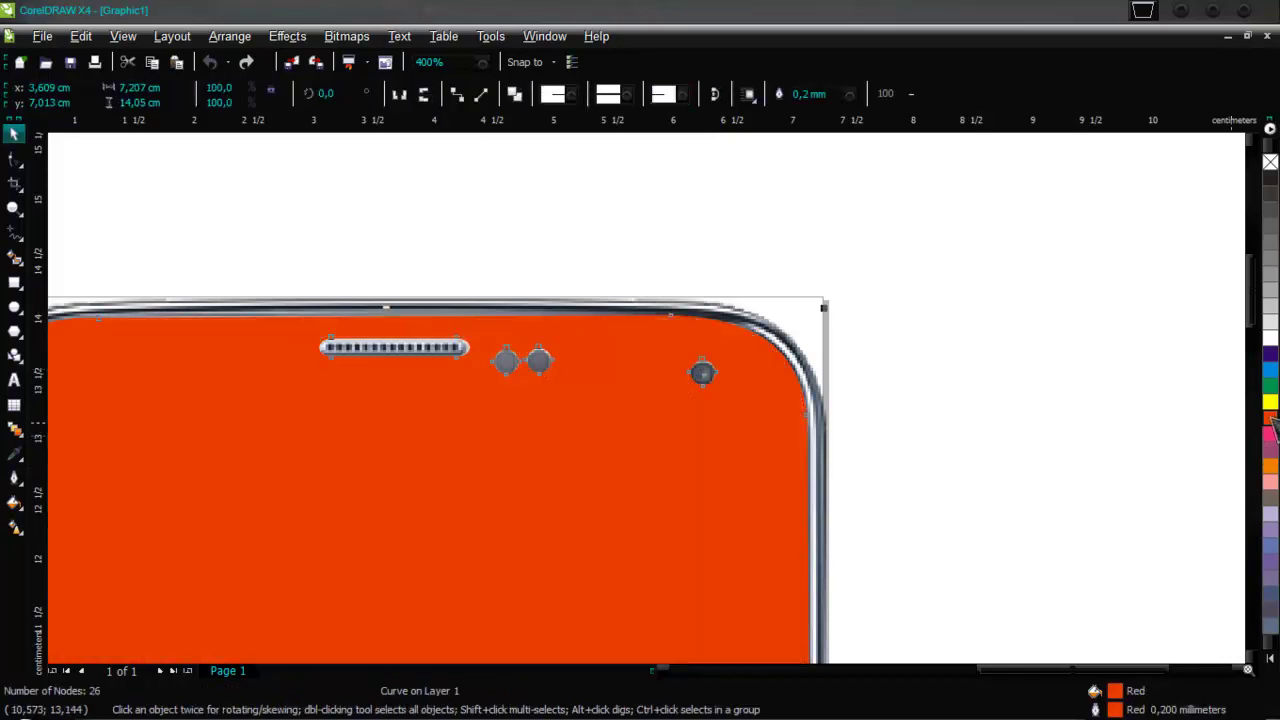
left_click(1270, 162)
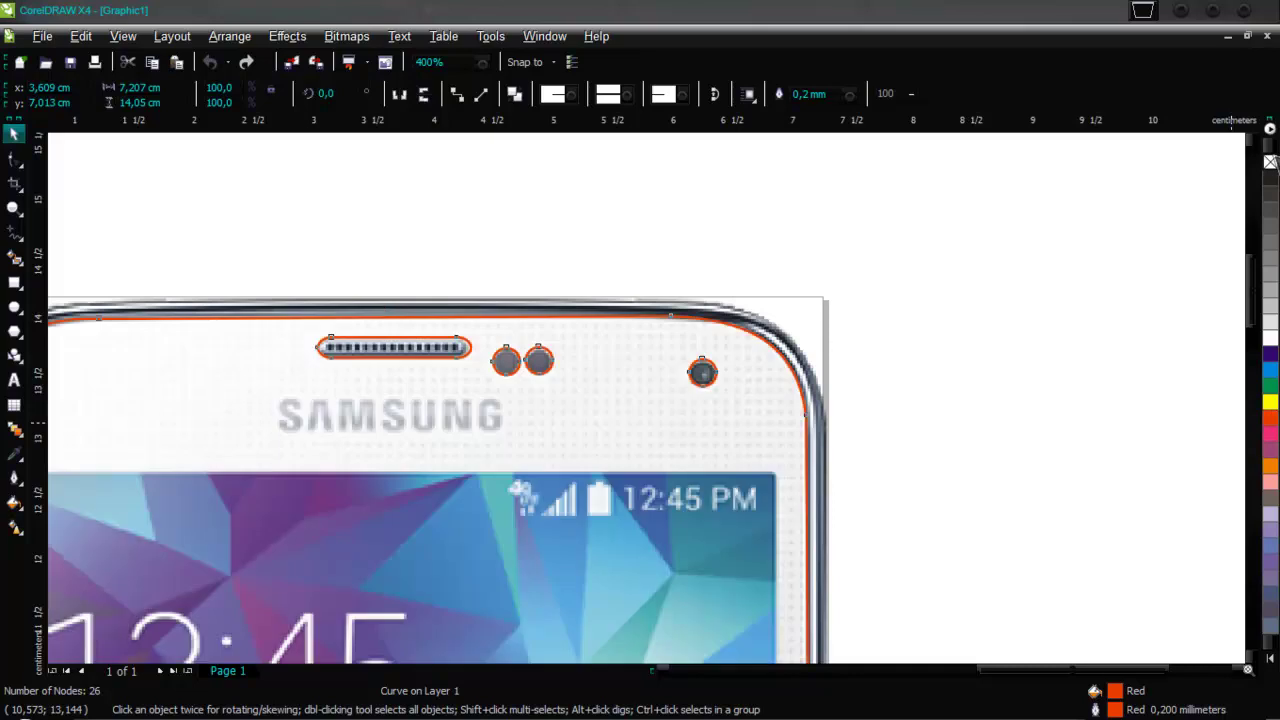
Add a node on each outline edge beside the phone's lower-left corner and move both onto the inner bezel line
scroll(703, 377, "down", 2)
scroll(606, 560, "up", 1)
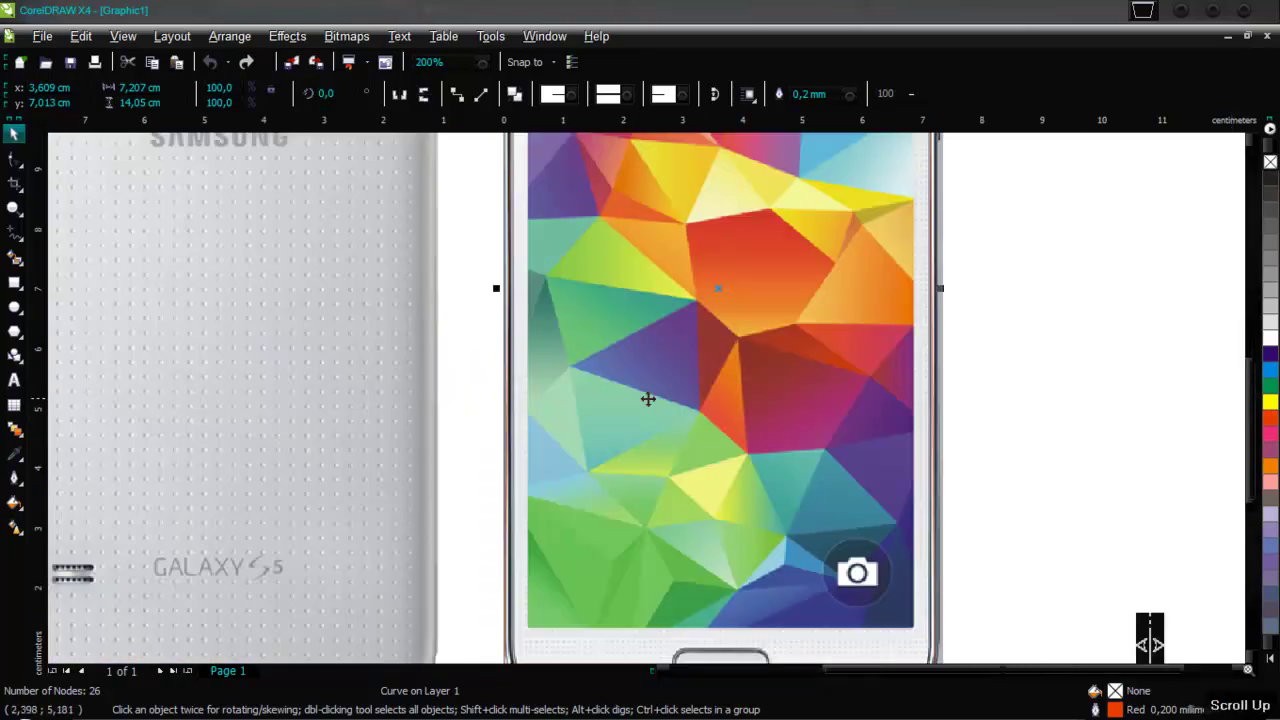
scroll(589, 449, "down", 1)
scroll(646, 394, "up", 1)
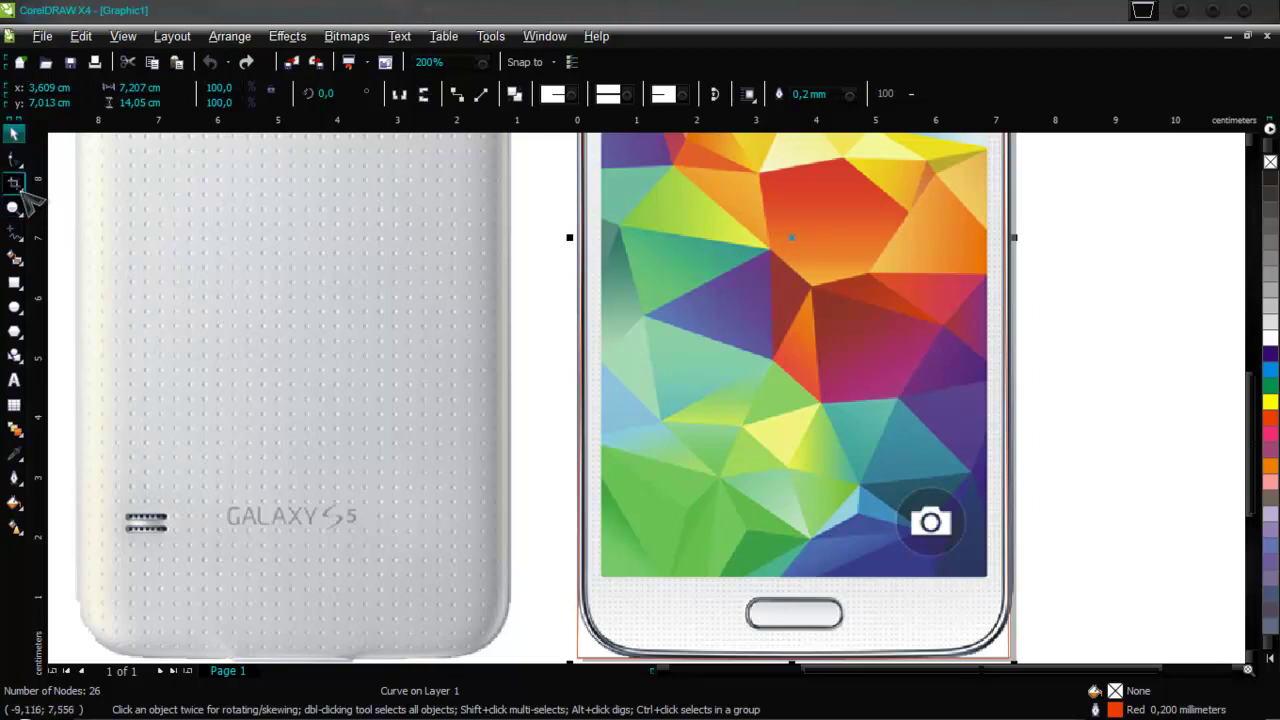
left_click(15, 160)
scroll(616, 625, "up", 1)
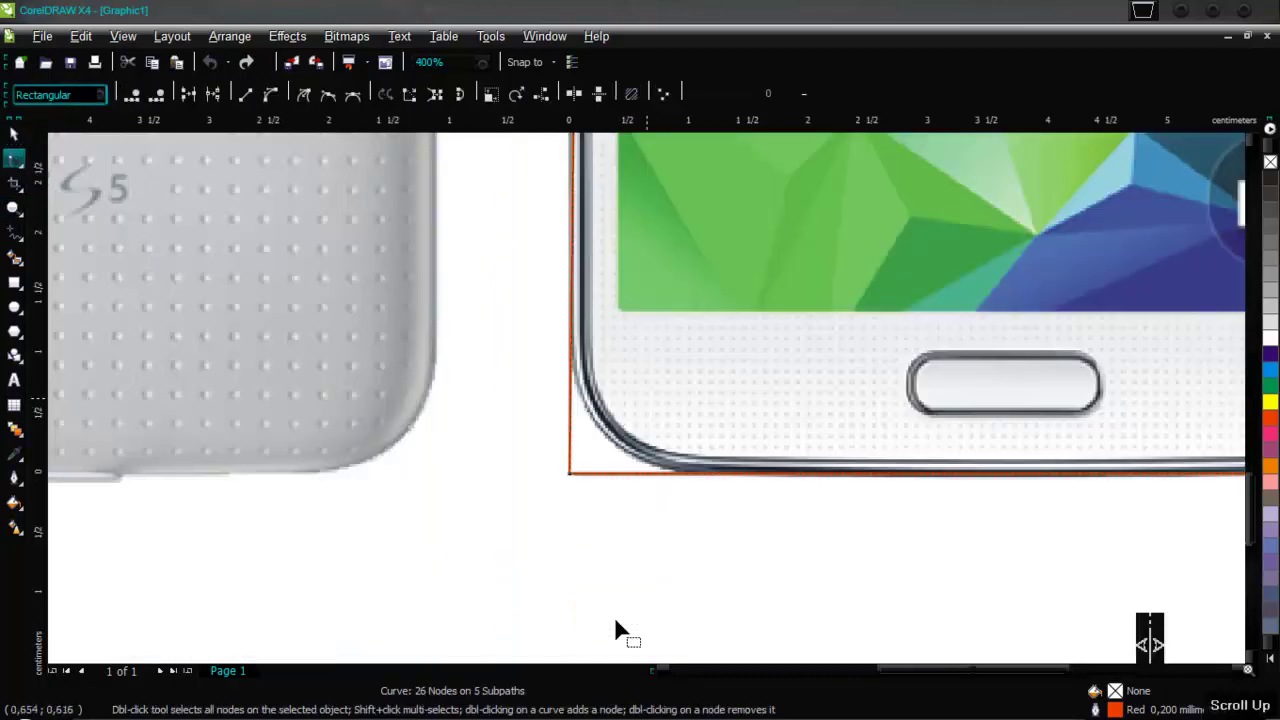
scroll(605, 380, "up", 1)
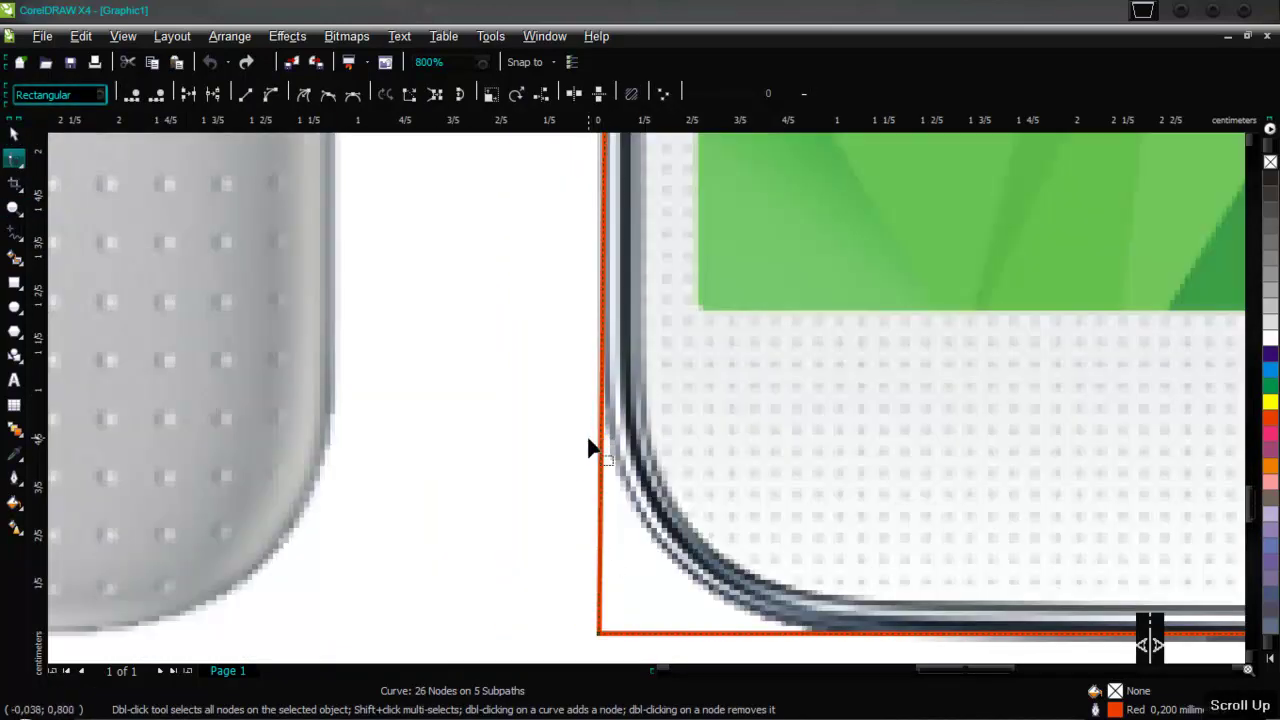
double_click(602, 424)
left_click_drag(602, 424, 647, 406)
double_click(841, 641)
left_click_drag(841, 641, 873, 606)
Delete the lower-left corner node and curve the joining segment along the phone's rounded inner corner
left_click(598, 634)
key("Delete")
left_click(646, 405)
left_click_drag(725, 476, 727, 610)
scroll(727, 610, "down", 3)
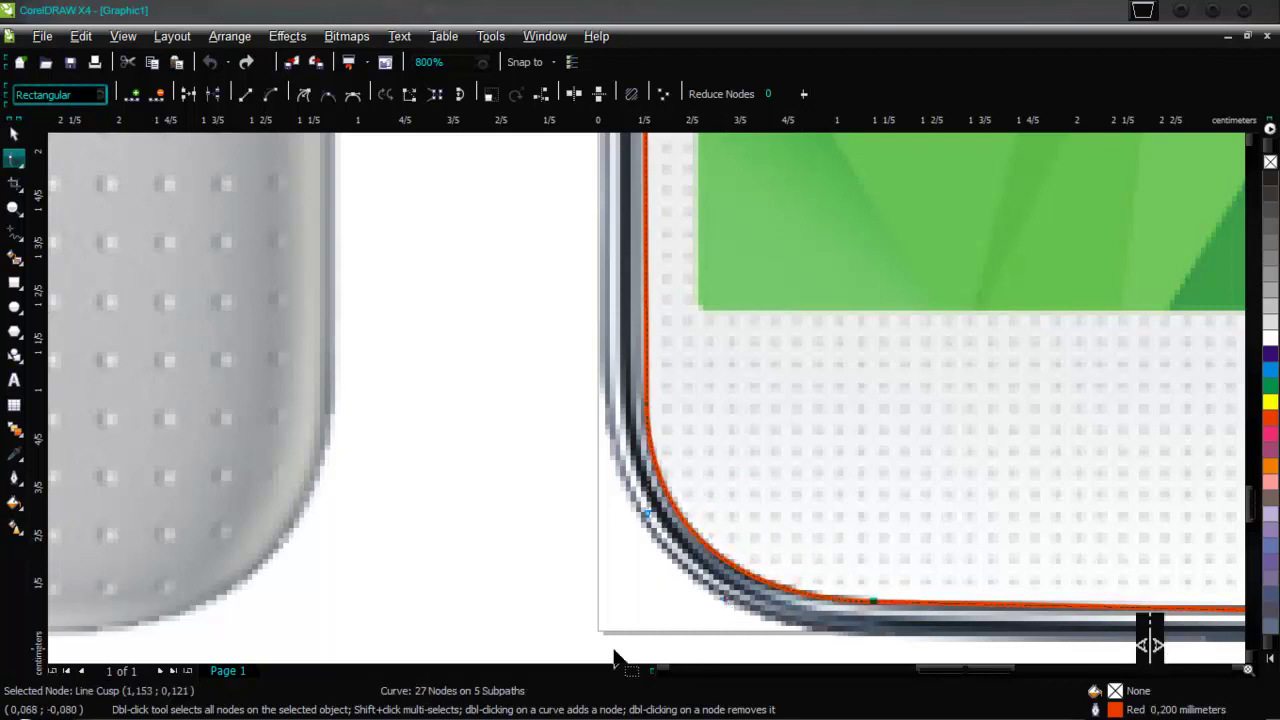
Add nodes beside the outline's lower-right corner, move them onto the inner bezel line, and delete the corner node
scroll(789, 390, "up", 3)
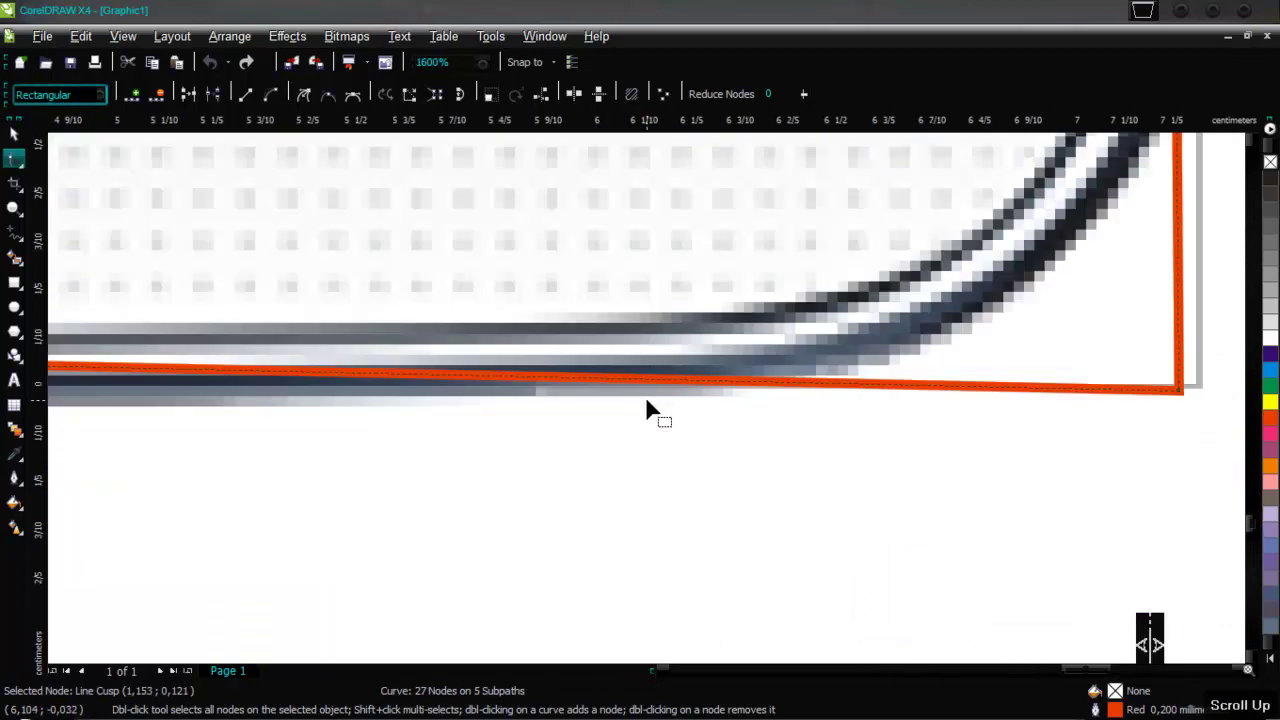
left_click_drag(680, 398, 593, 370)
scroll(657, 409, "down", 1)
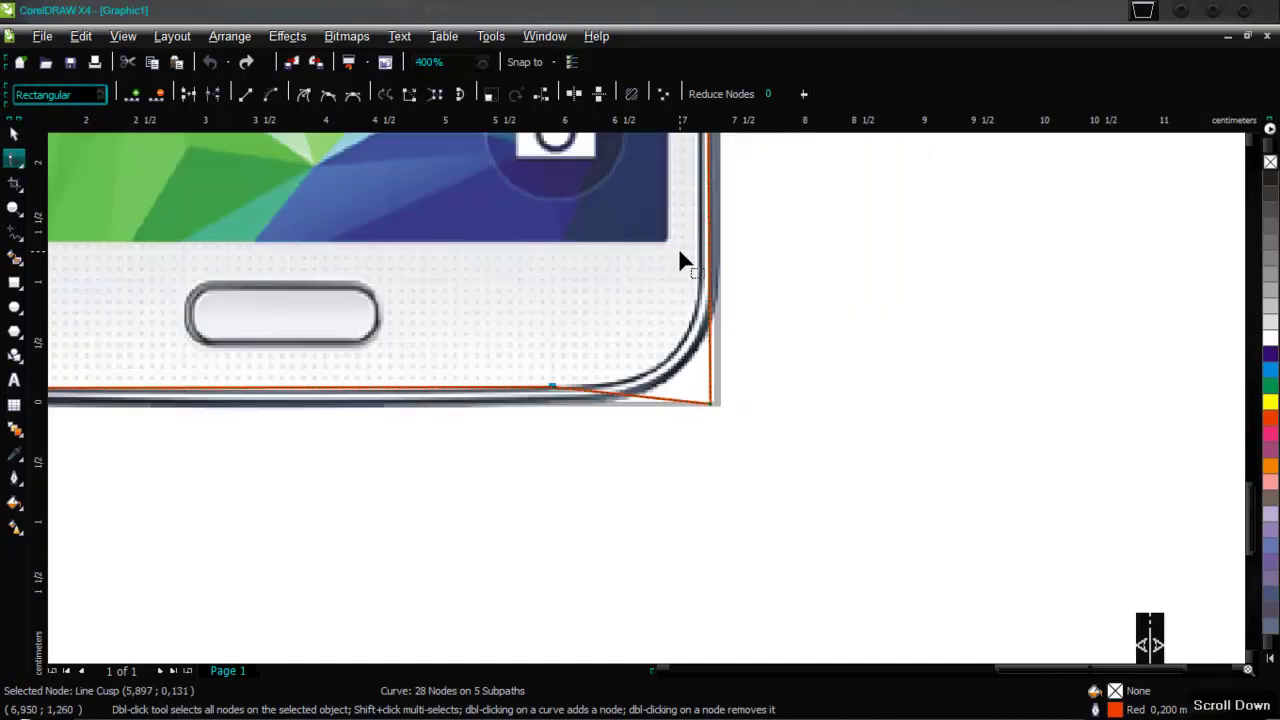
scroll(680, 257, "up", 1)
left_click_drag(708, 442, 686, 491)
scroll(648, 410, "down", 2)
double_click(649, 429)
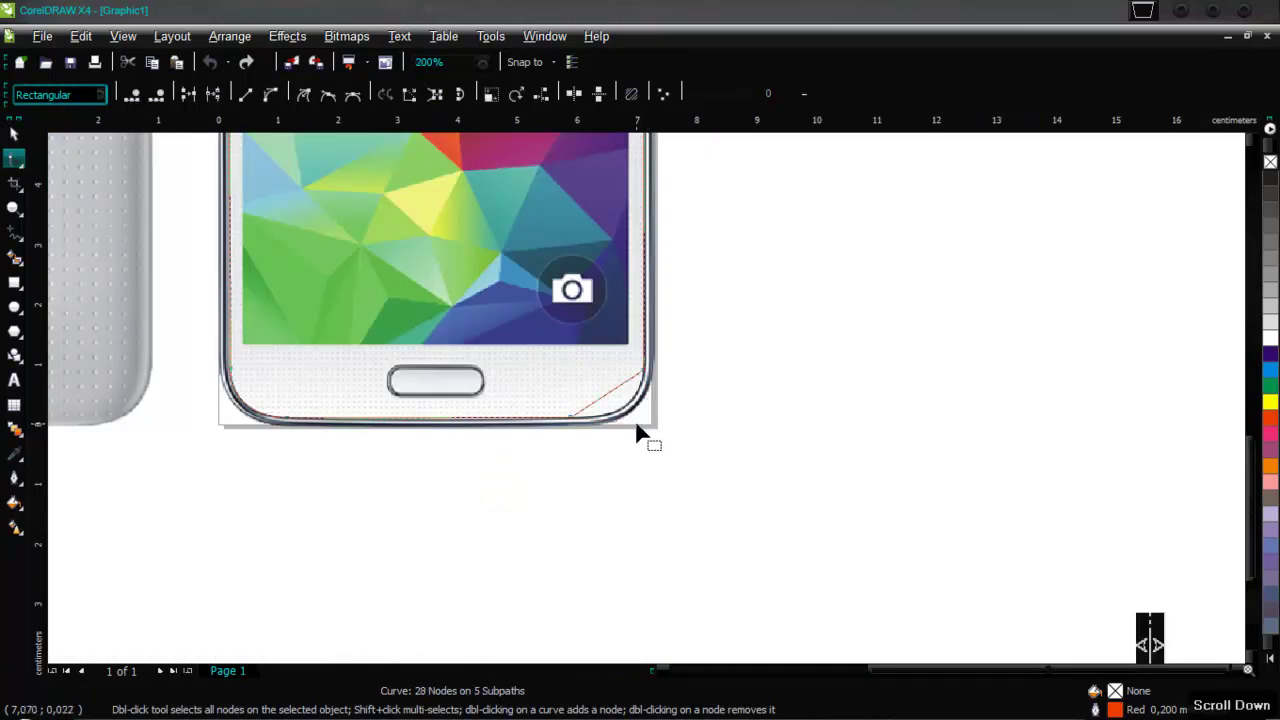
Convert the diagonal lower-right segment to a curve and bend it along the phone's rounded inner corner
scroll(655, 435, "up", 3)
scroll(625, 343, "down", 1)
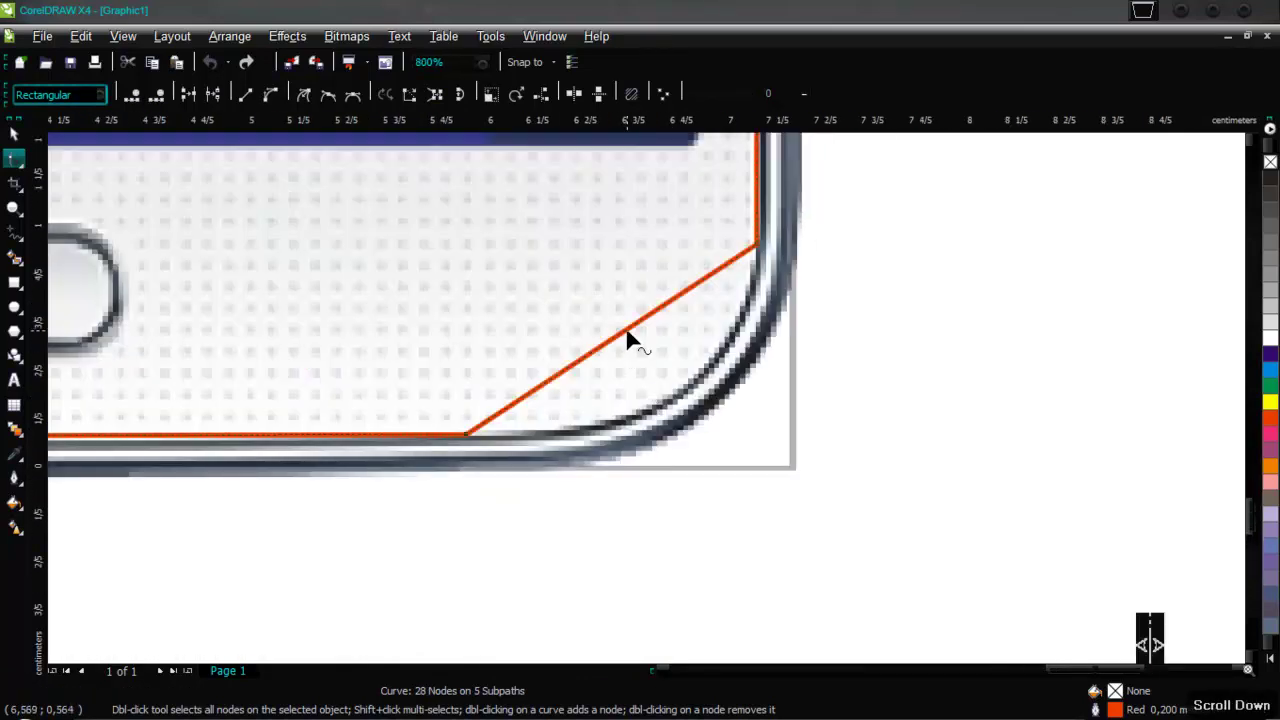
left_click(270, 93)
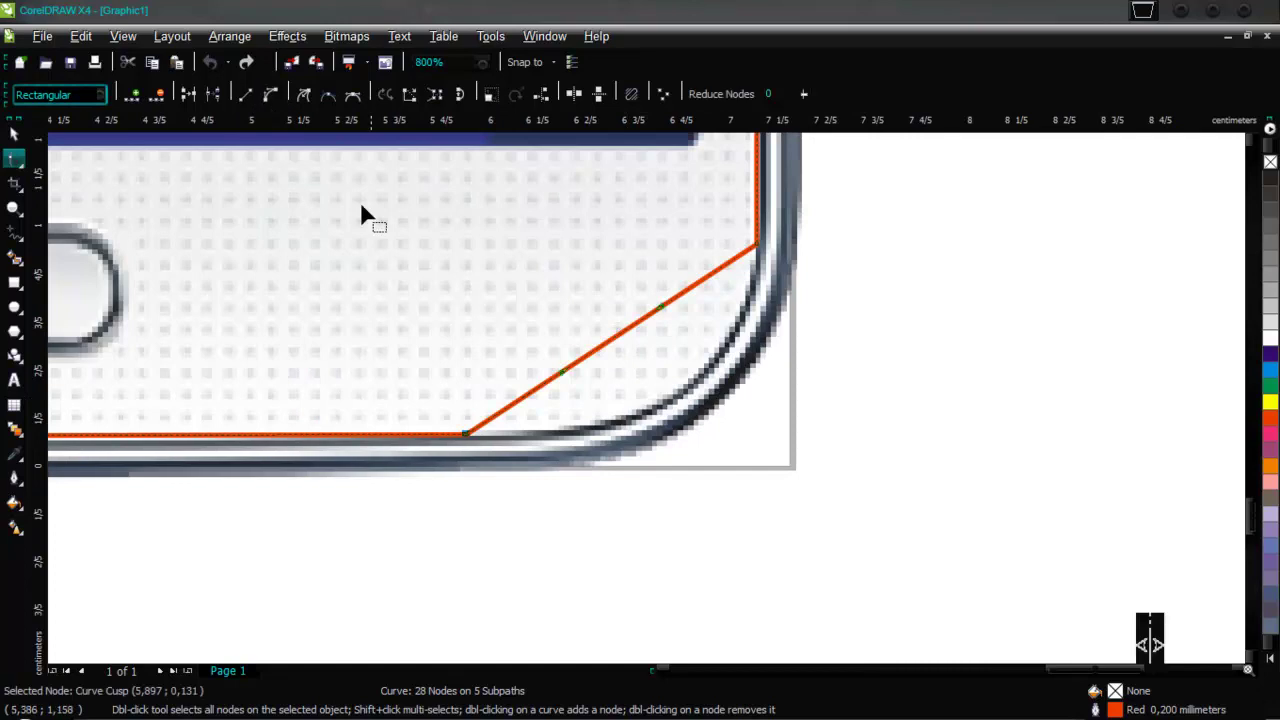
left_click_drag(563, 380, 611, 443)
left_click_drag(660, 310, 745, 396)
mouse_move(607, 447)
left_mouse_down()
mouse_move(622, 450)
mouse_move(610, 447)
left_mouse_up()
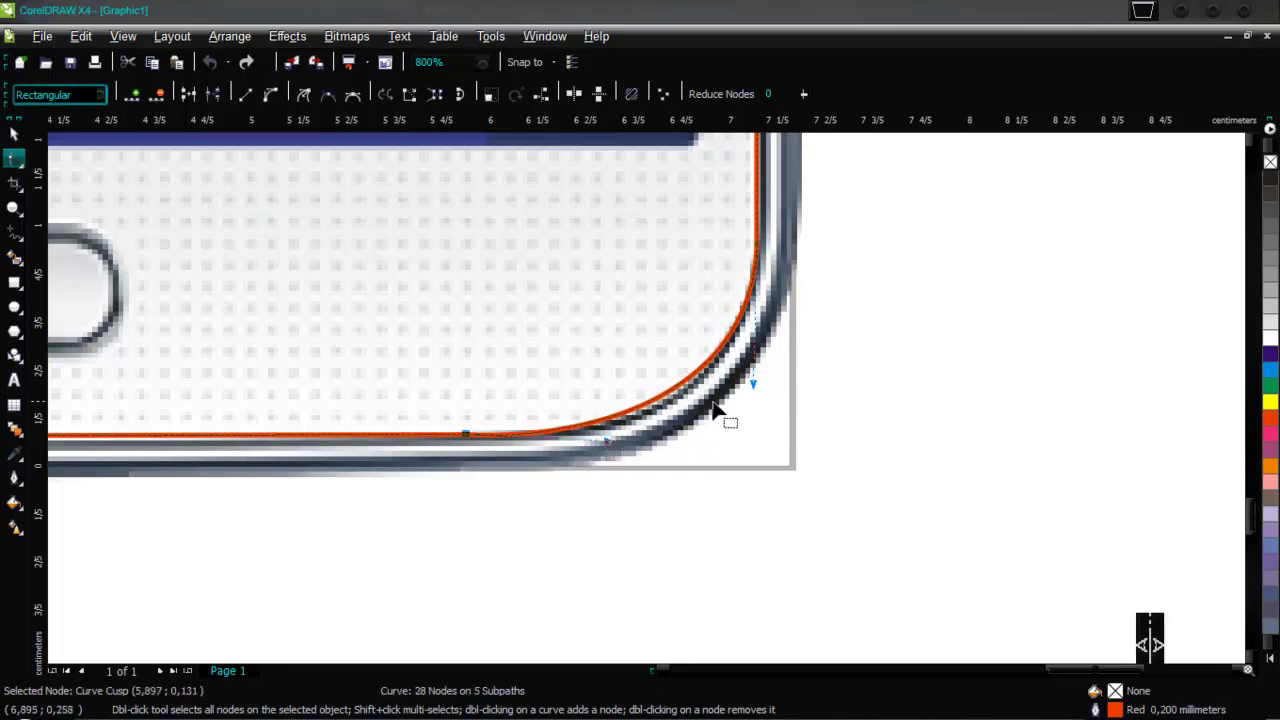
left_click_drag(756, 389, 751, 411)
scroll(543, 437, "down", 3)
scroll(634, 408, "up", 1)
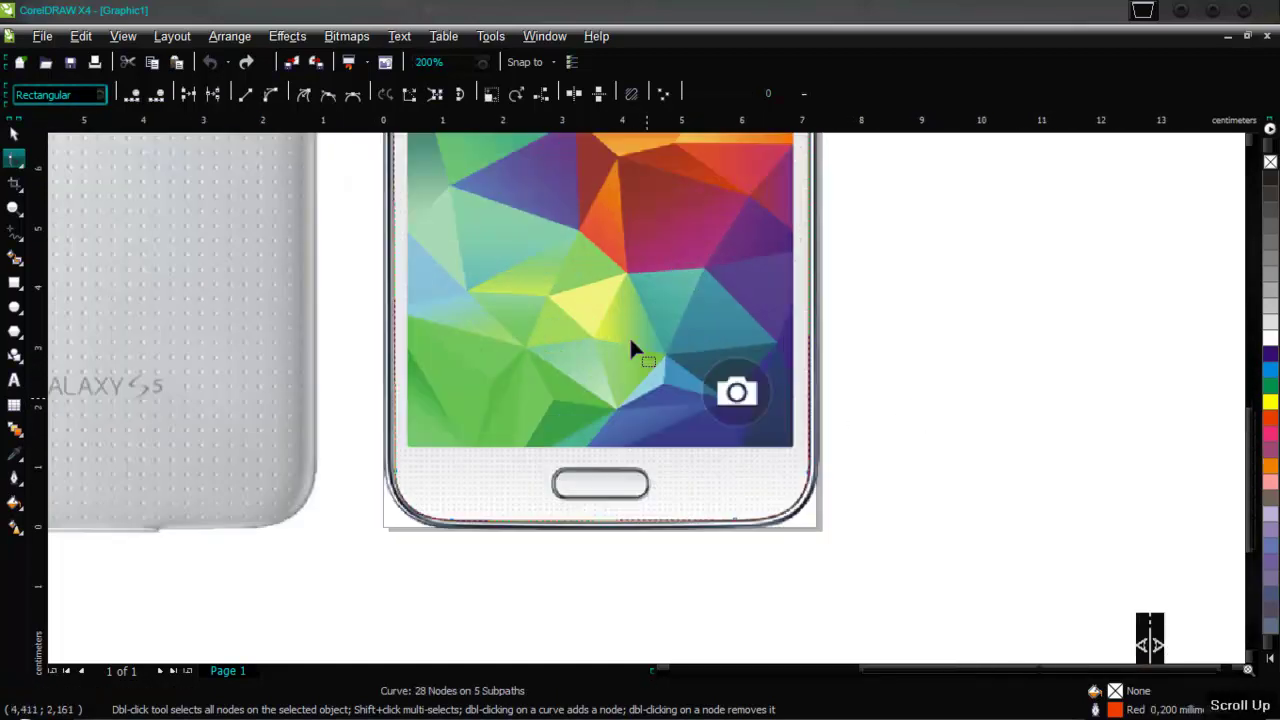
left_click(14, 134)
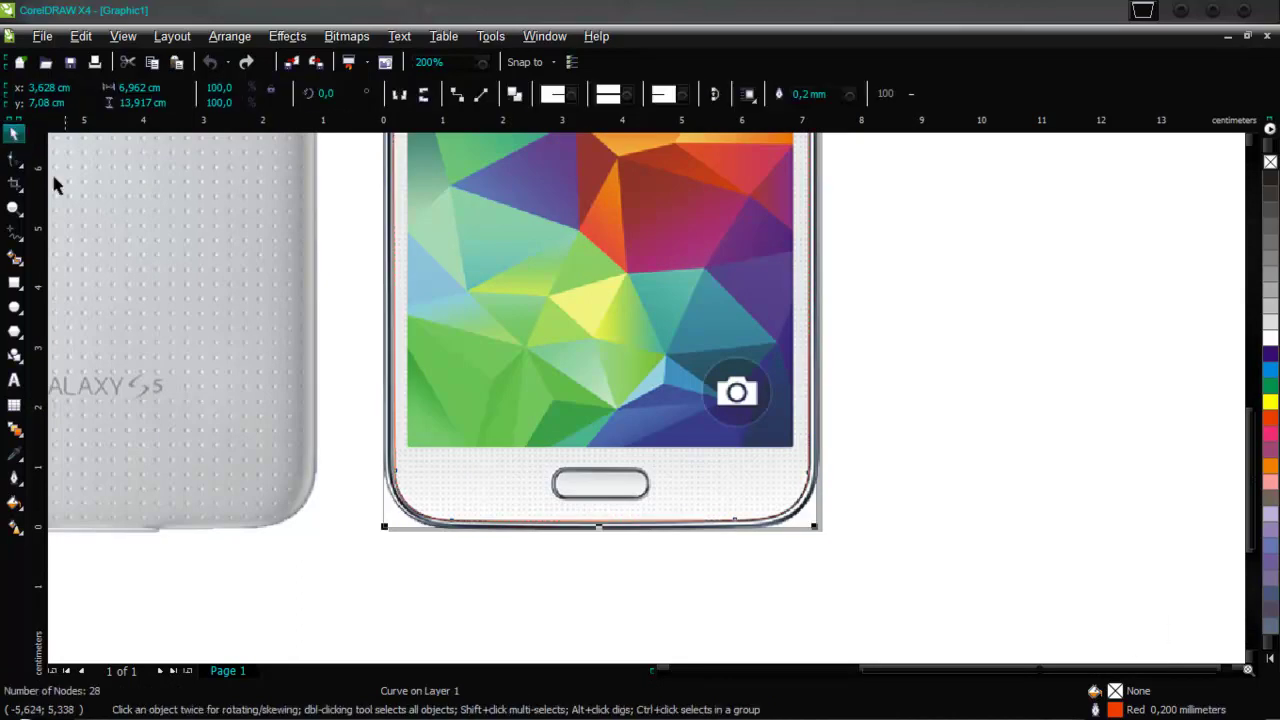
left_click(904, 470)
Draw a rectangle about 1.64 cm by 0.56 cm around the home button
scroll(584, 482, "up", 1)
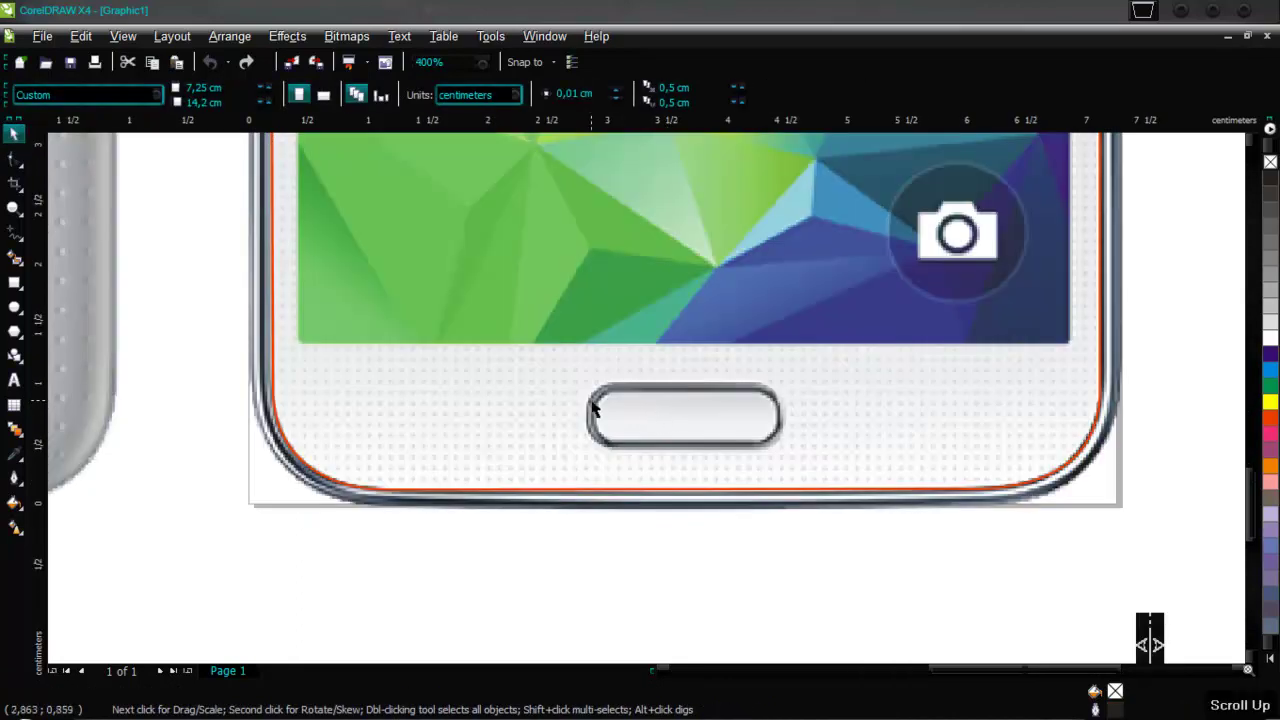
scroll(594, 407, "up", 1)
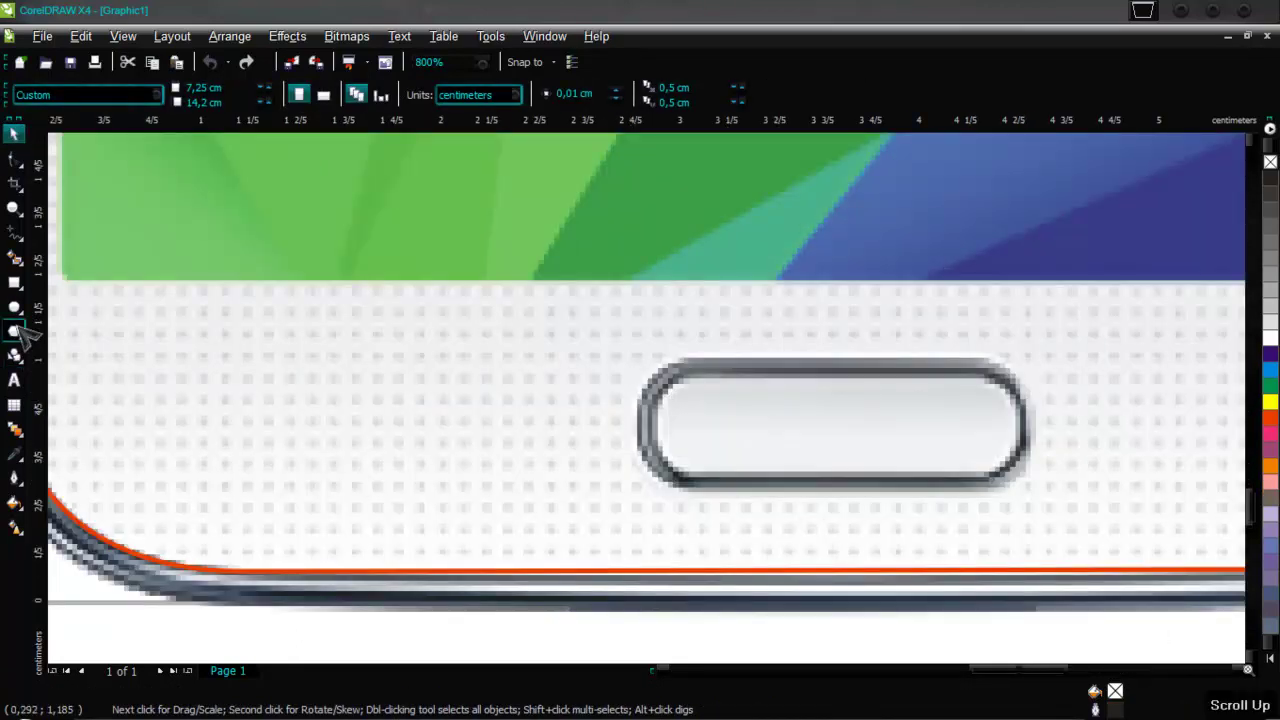
left_click(15, 282)
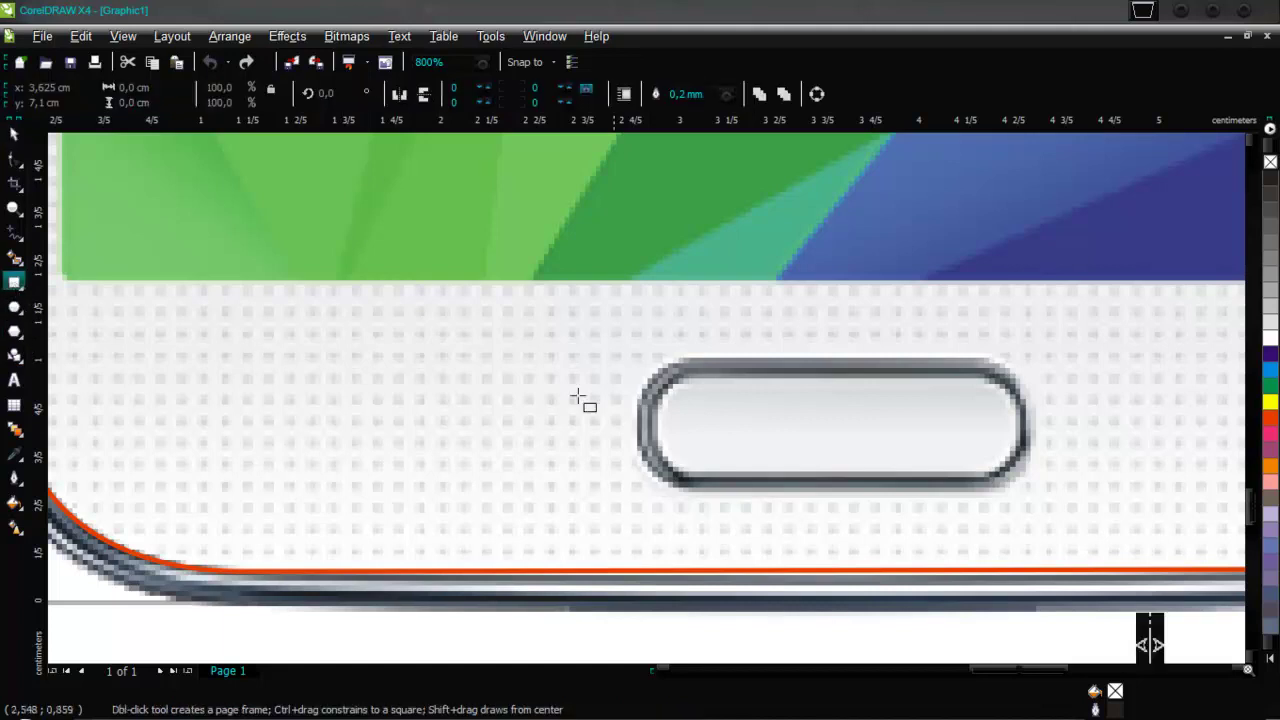
left_click_drag(628, 357, 1032, 491)
left_click_drag(621, 423, 632, 423)
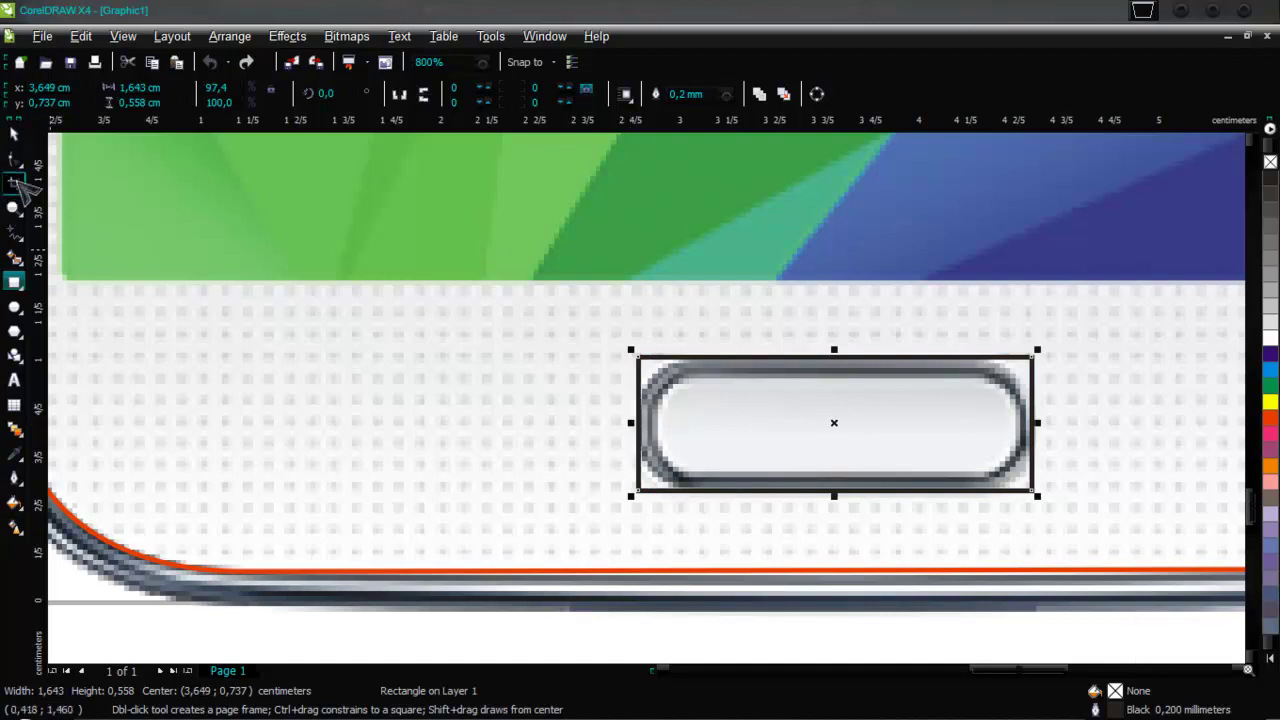
Round all four corners of the home button rectangle to a roundness of 79
left_click(14, 159)
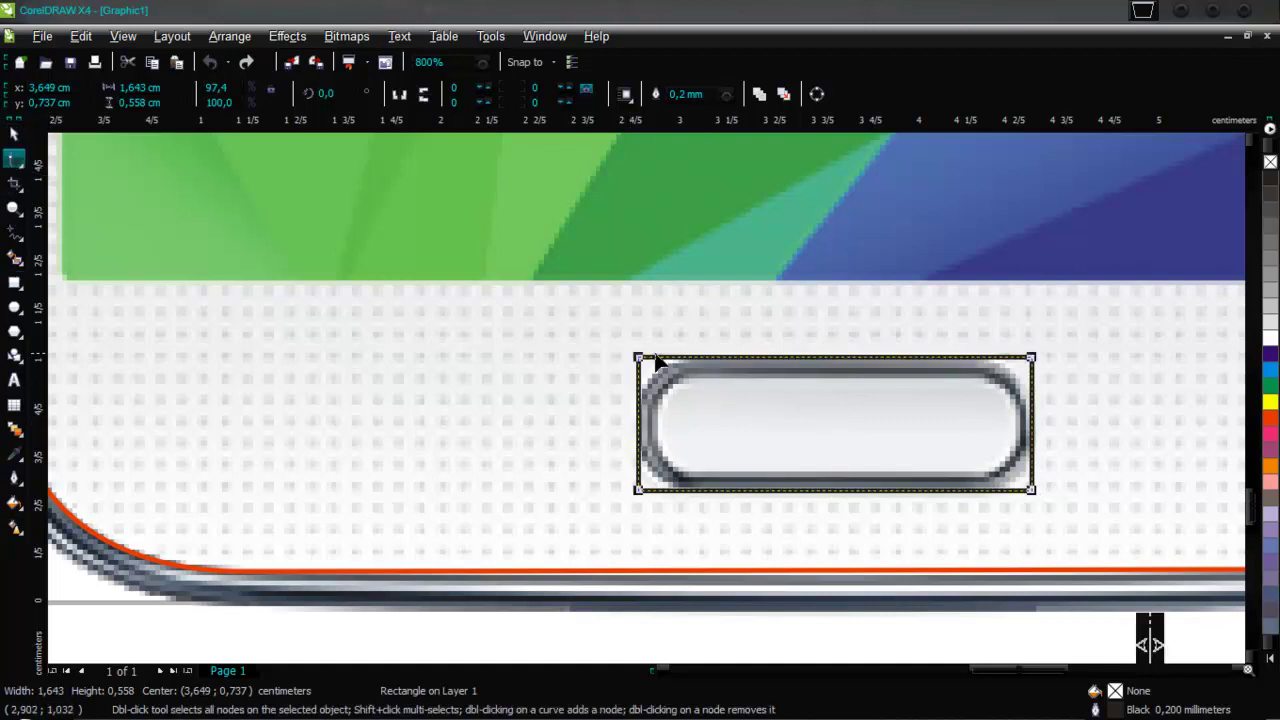
left_click_drag(643, 367, 655, 420)
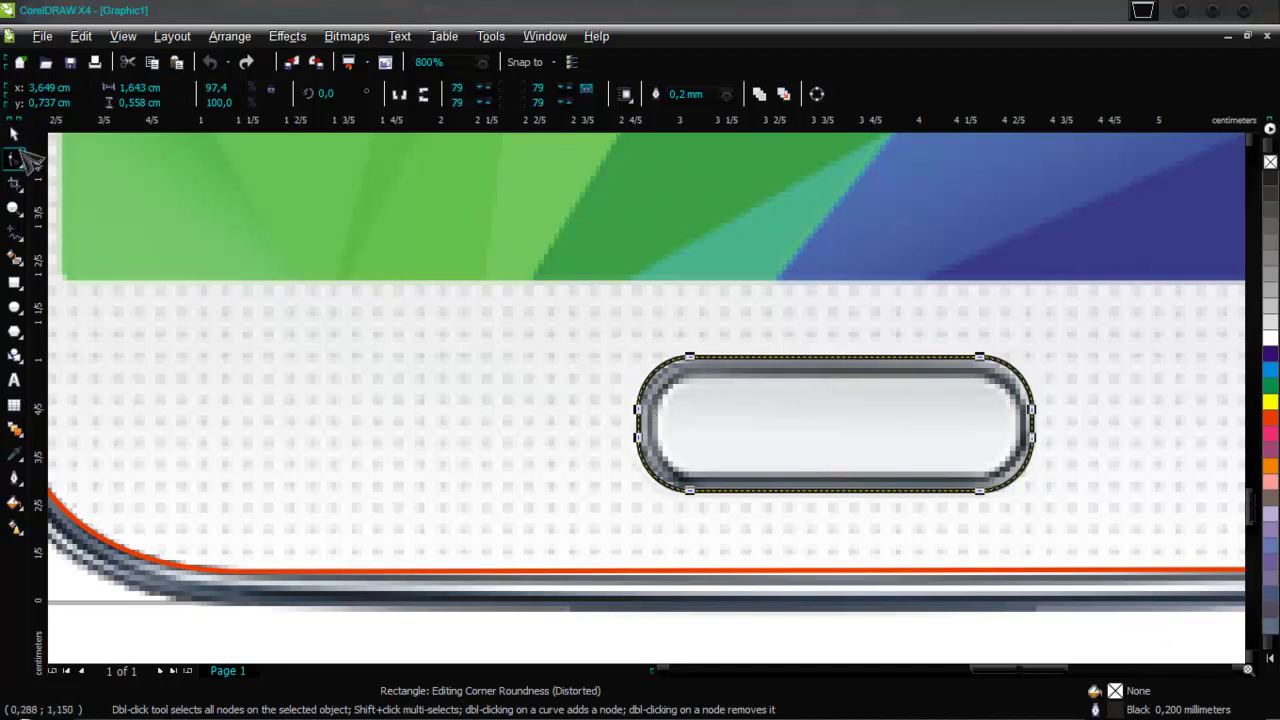
left_click(14, 133)
scroll(648, 398, "down", 2)
left_click(666, 517)
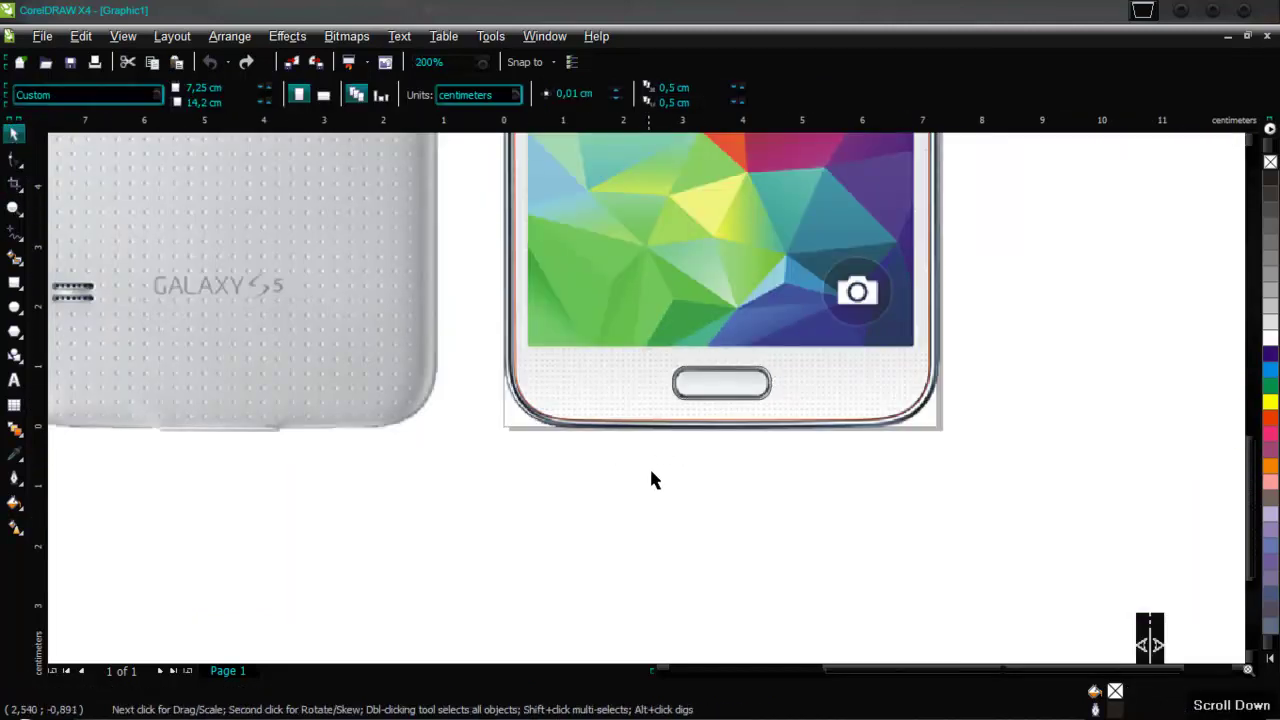
Trim the rounded home button shape out of the phone's front outline and delete the leftover shape
scroll(652, 402, "up", 1)
left_click(652, 403)
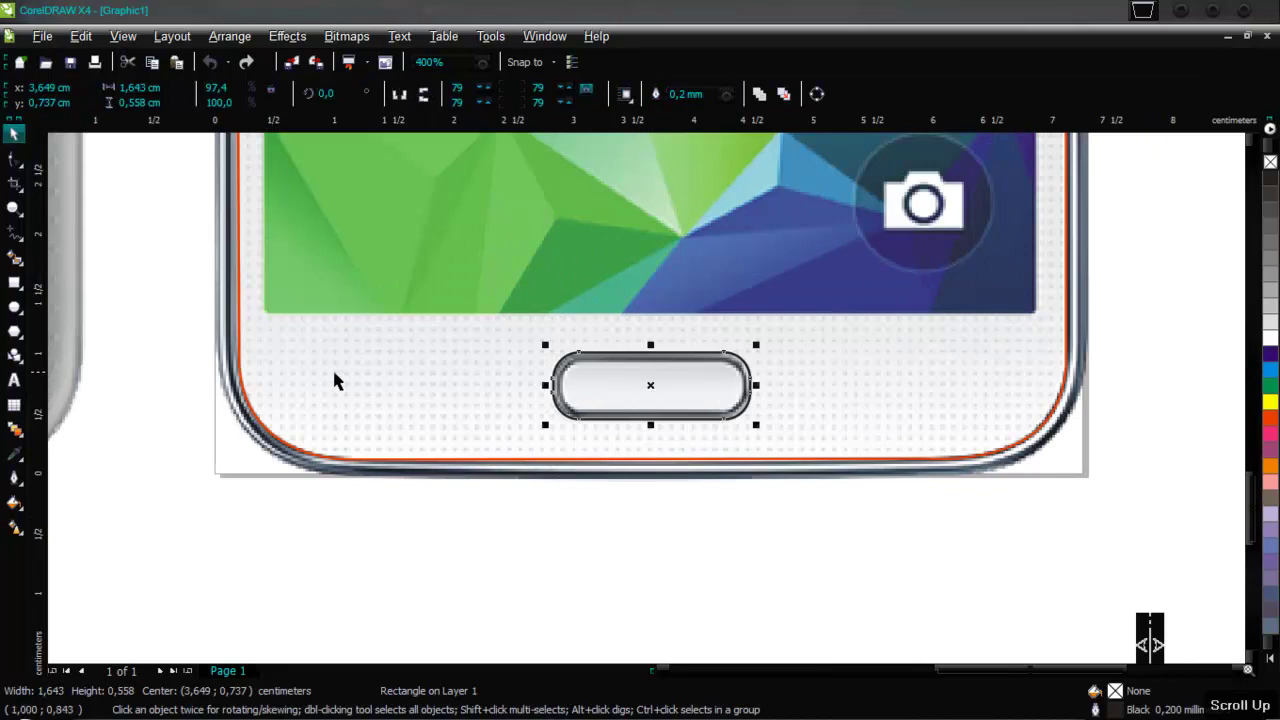
left_click(283, 366, "shift")
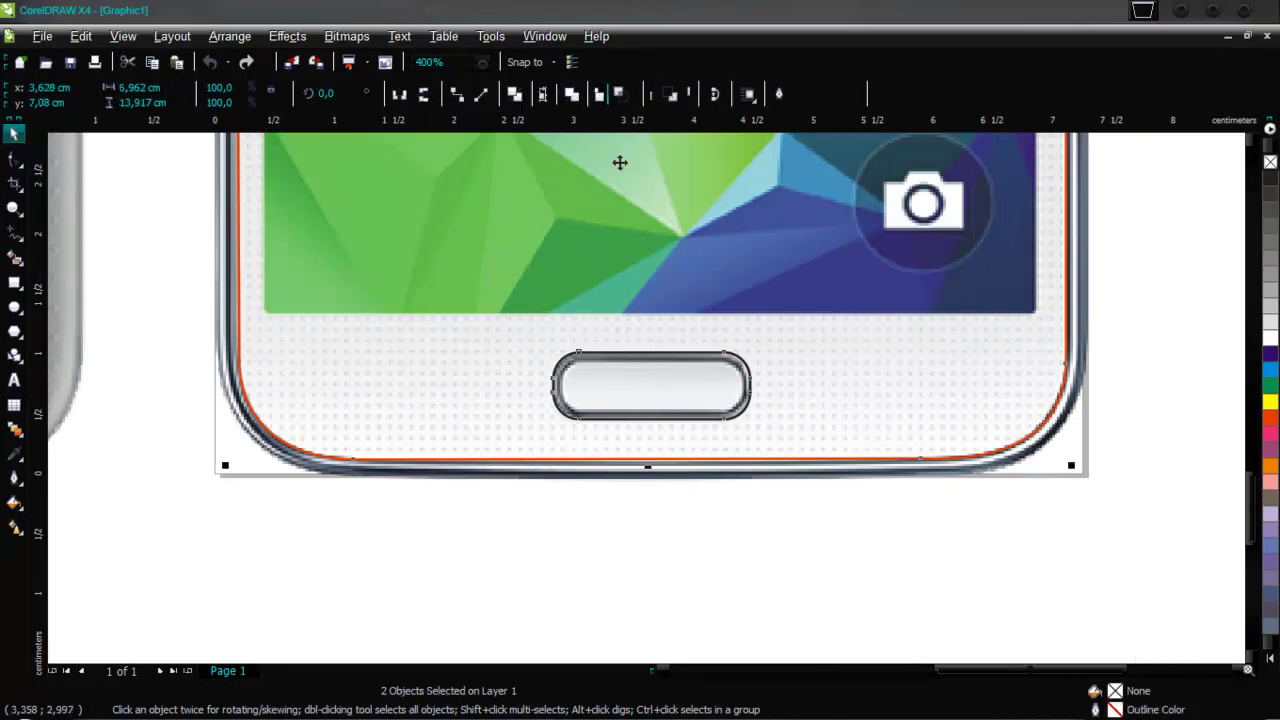
left_click(596, 94)
left_click(790, 624)
left_click(674, 395)
key("Delete")
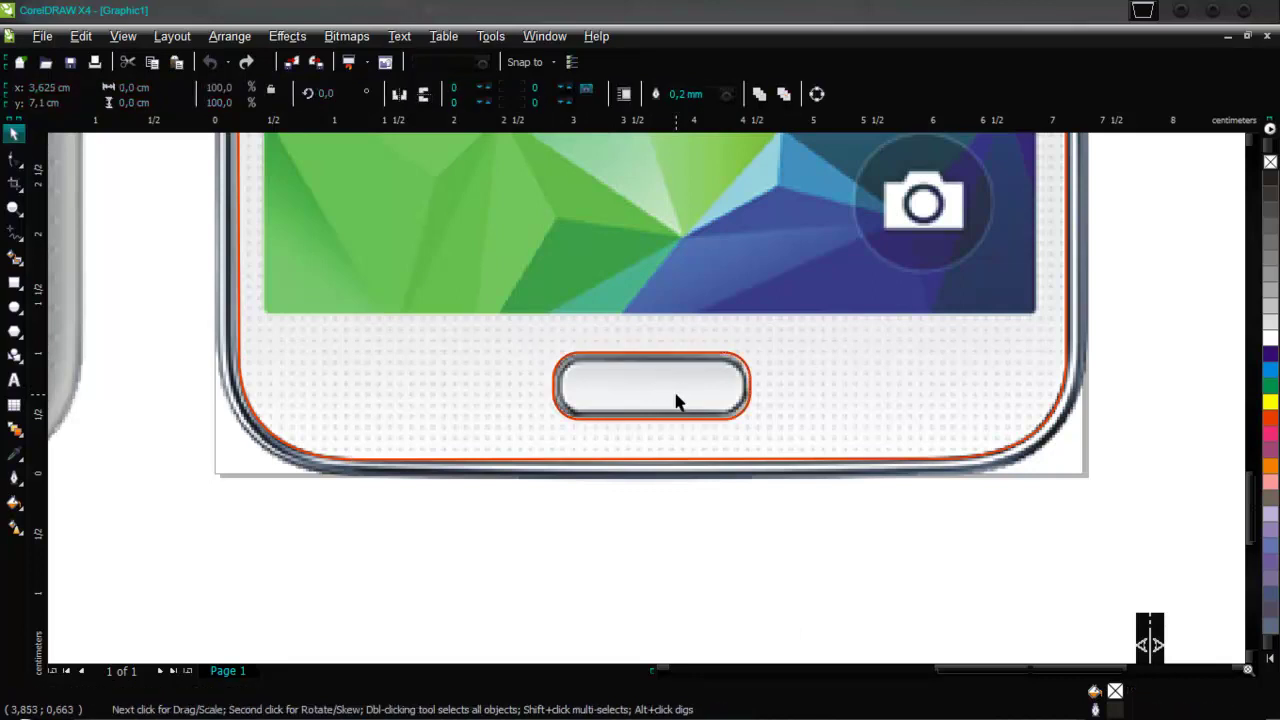
scroll(866, 549, "down", 1)
scroll(590, 350, "down", 1)
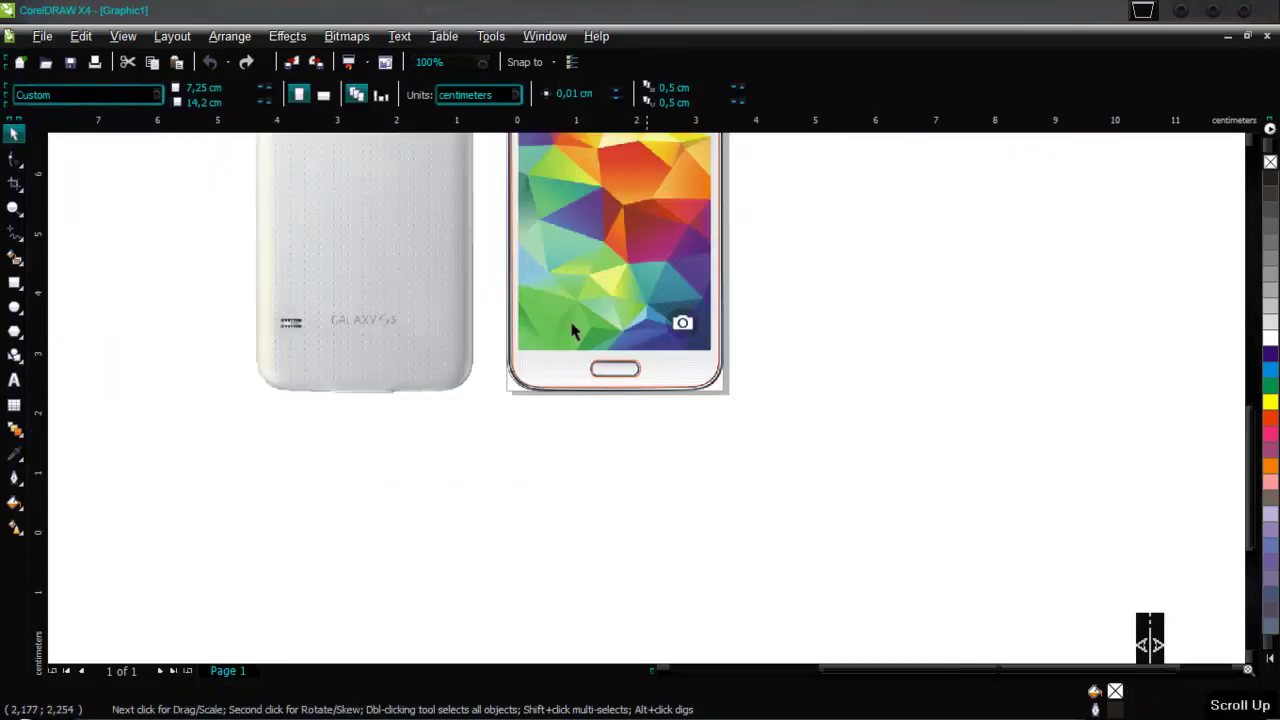
scroll(662, 380, "down", 1)
scroll(650, 300, "up", 1)
scroll(647, 377, "up", 1)
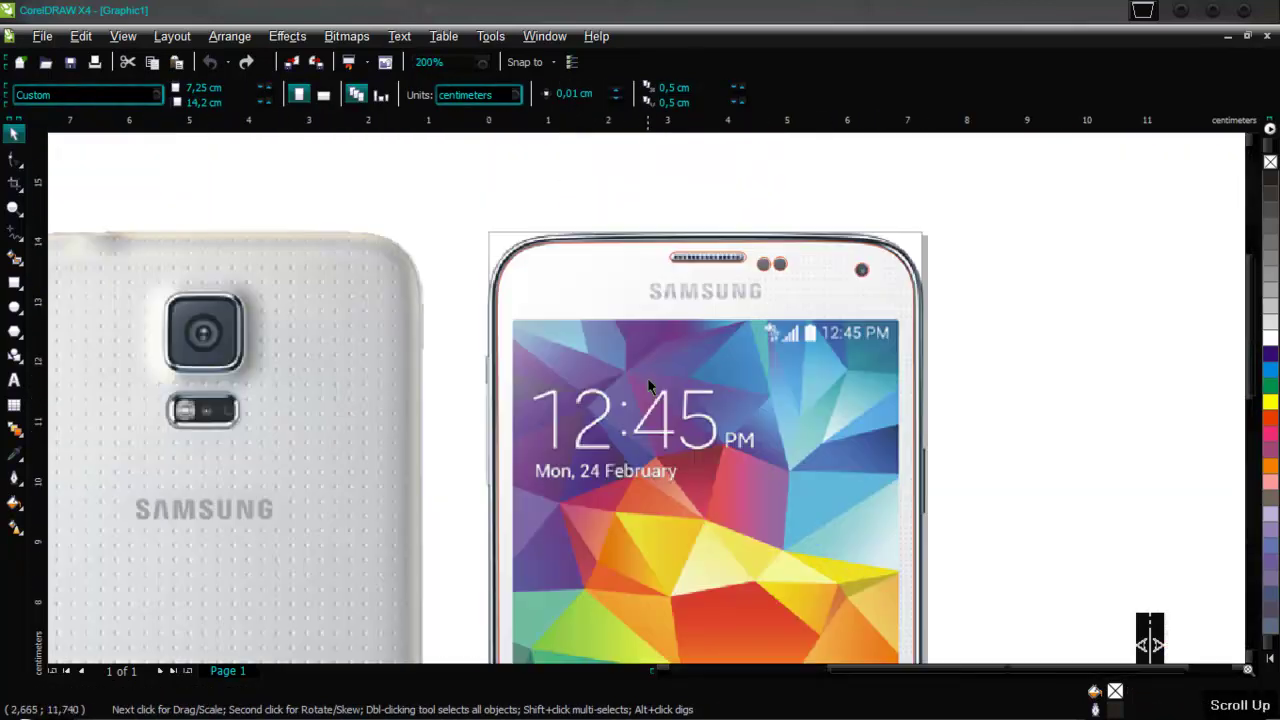
Draw a rectangle about 6.45 cm by 11.39 cm over the display area of the phone's front
scroll(646, 371, "up", 1)
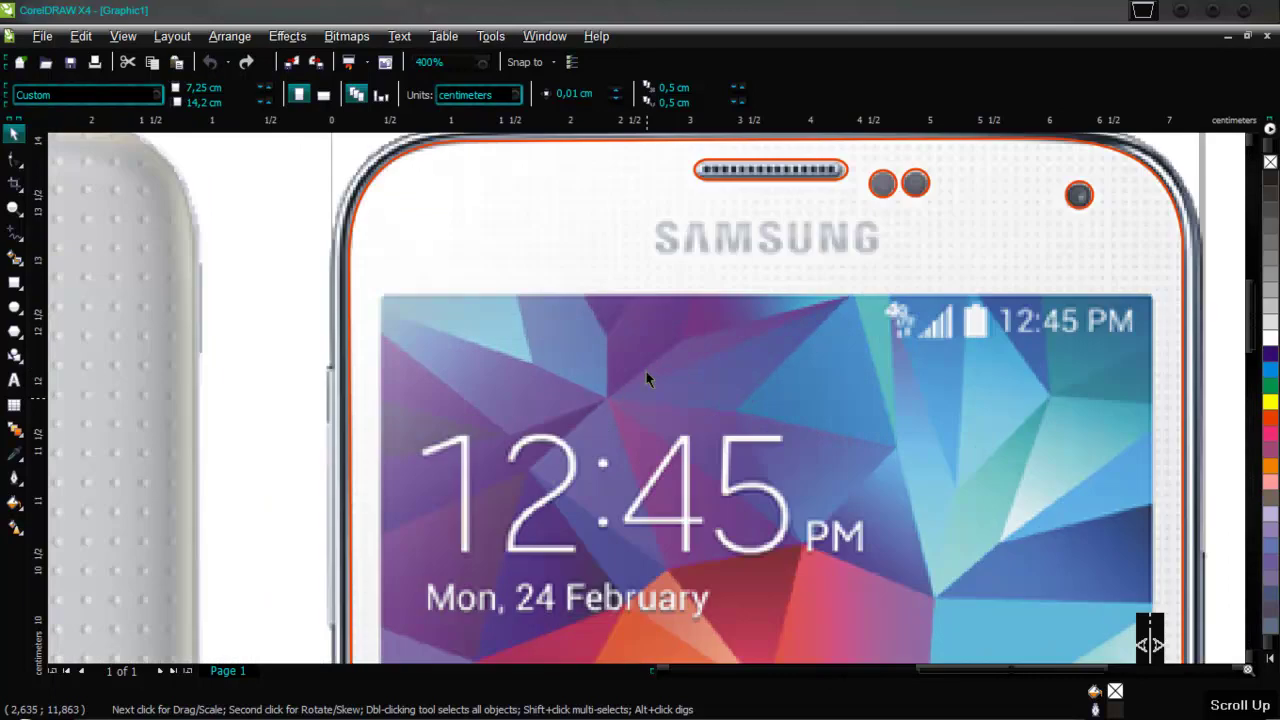
left_click(14, 282)
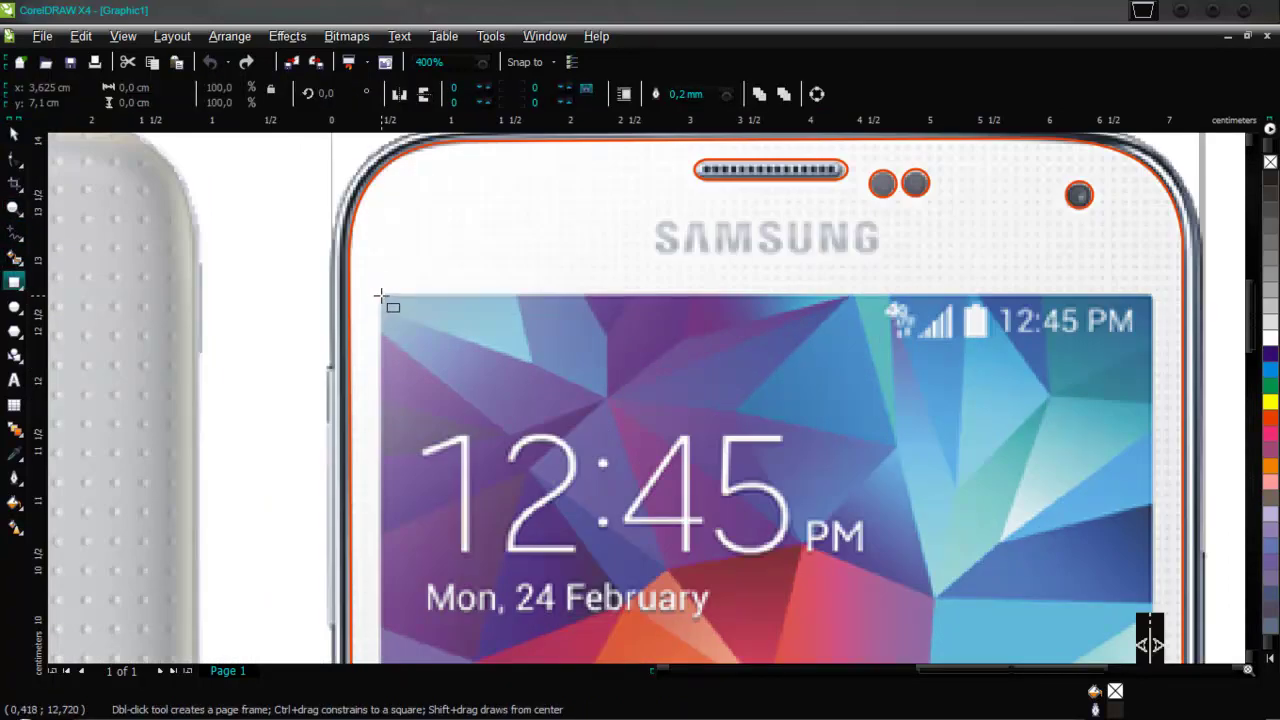
left_click_drag(380, 295, 1127, 290)
left_click_drag(1157, 527, 1157, 606)
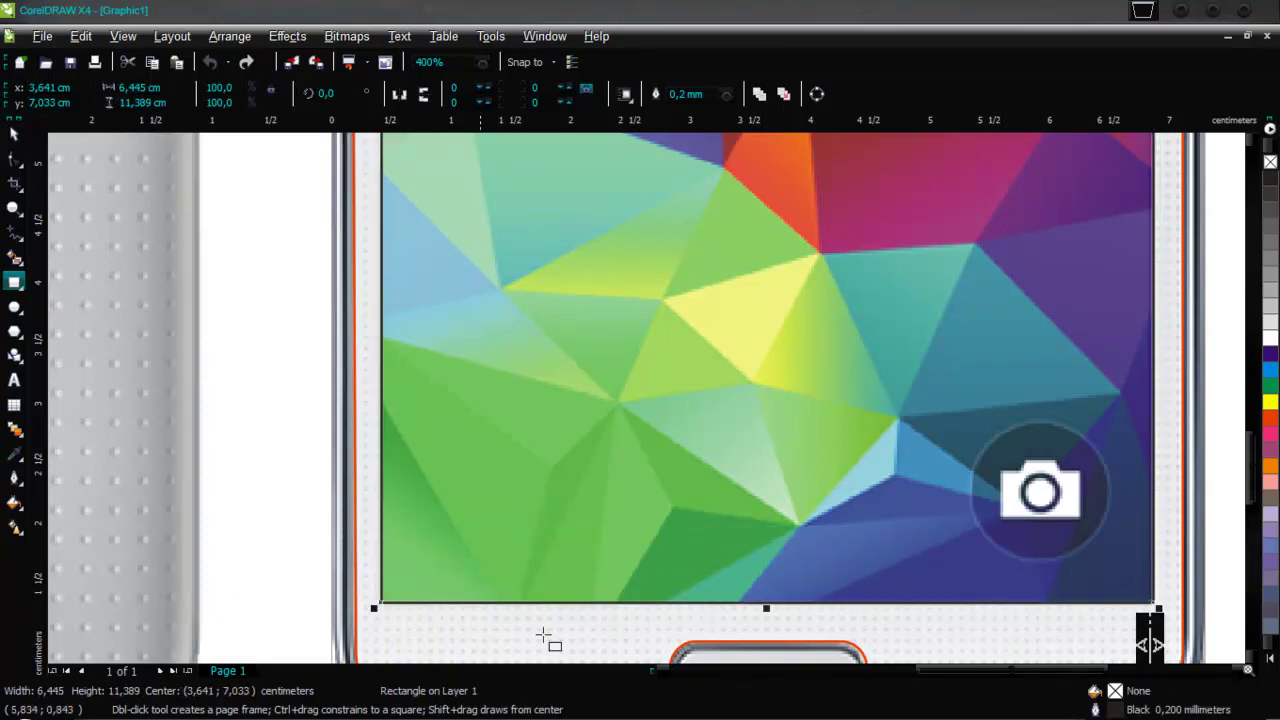
Trim the display rectangle out of the phone's front outline and delete the leftover rectangle
left_click(15, 136)
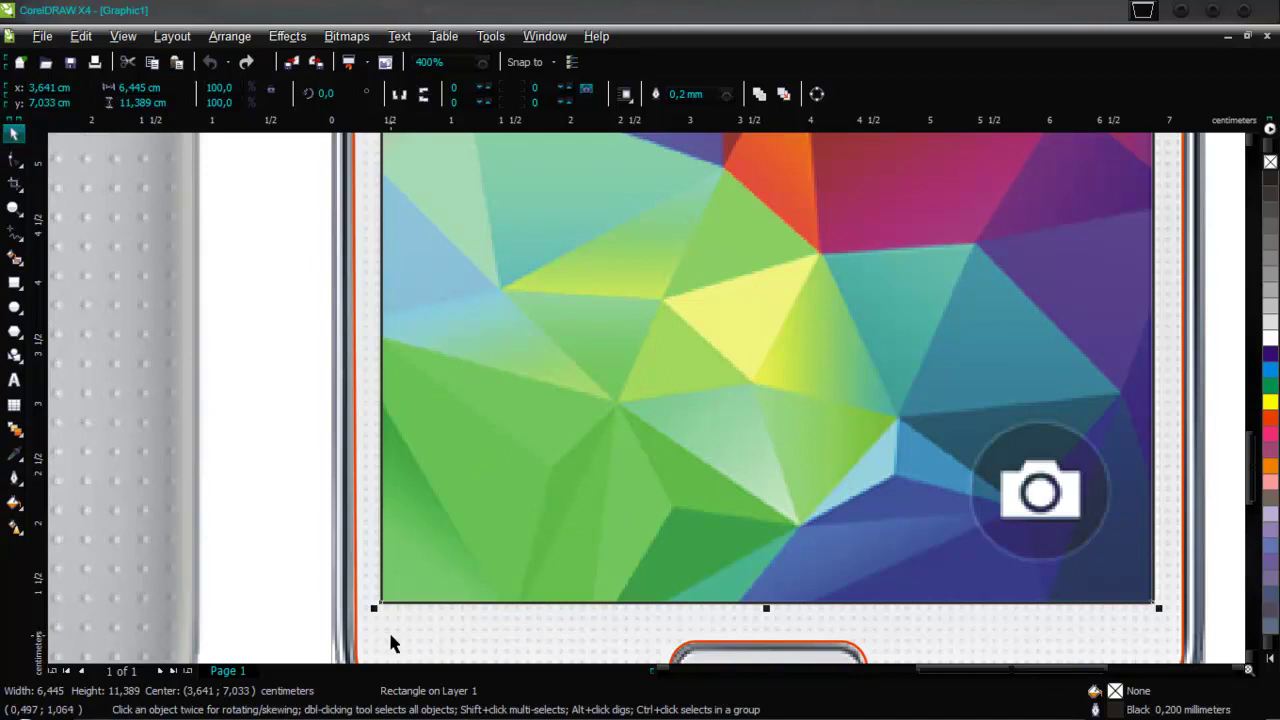
left_click(391, 638, "shift")
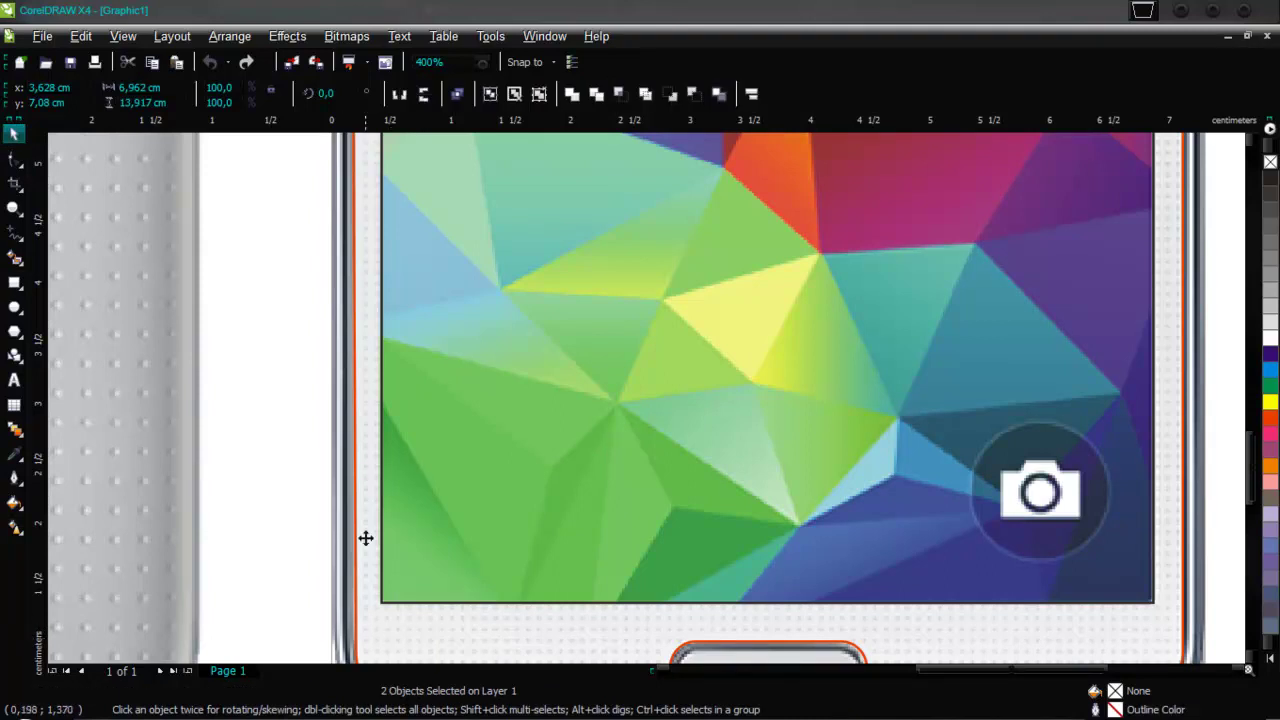
left_click(596, 93)
scroll(585, 410, "down", 5)
scroll(749, 388, "up", 3)
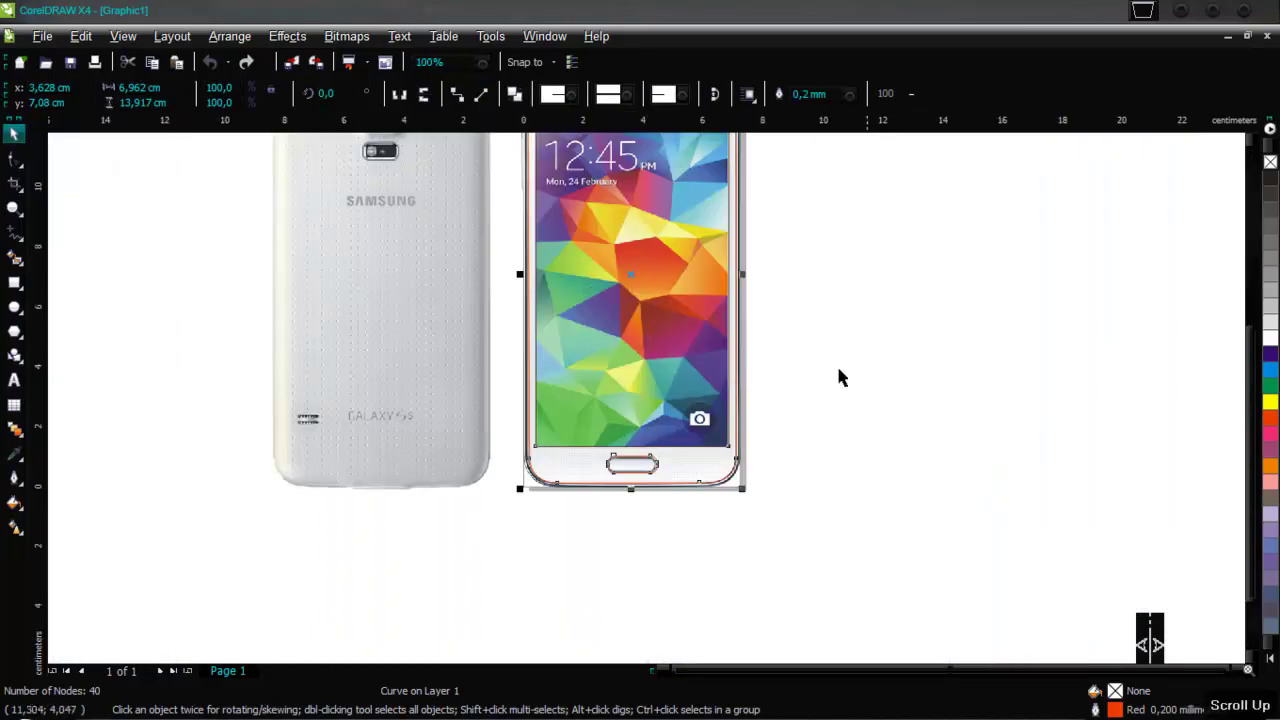
left_click(749, 388)
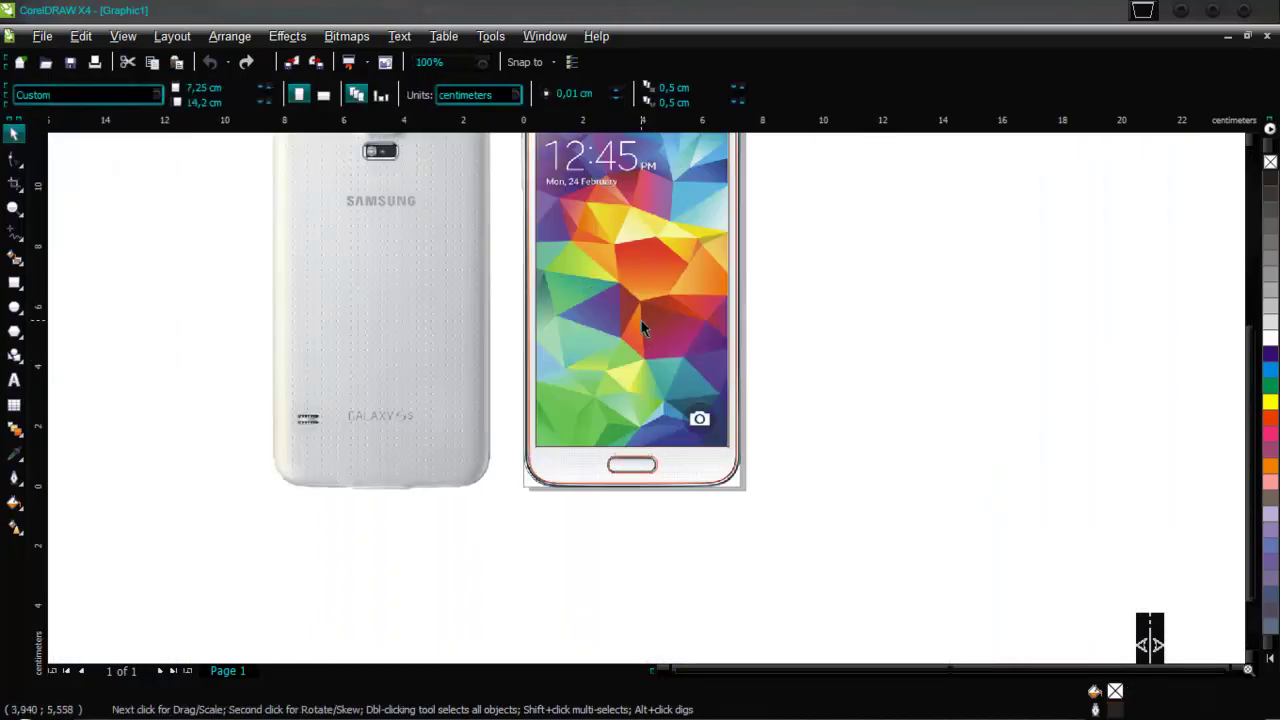
left_click(641, 320)
key("Escape")
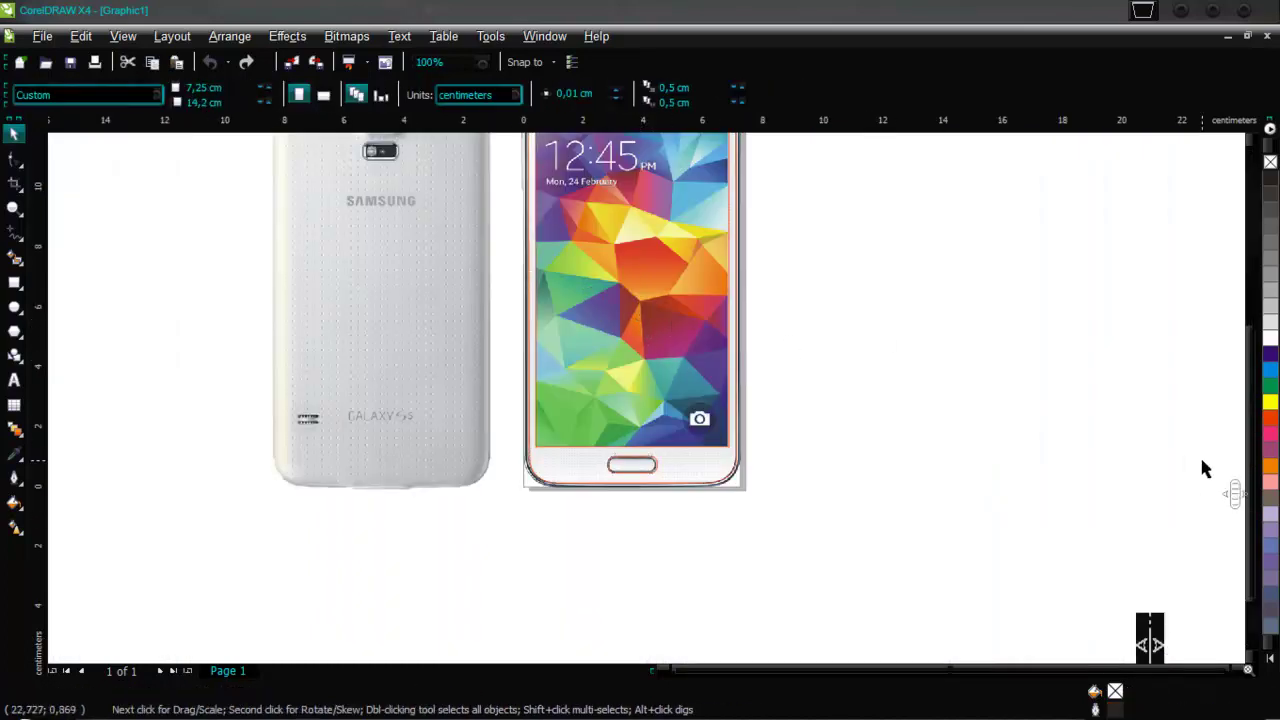
Fill the phone's traced front outline with red
scroll(790, 388, "down", 1)
scroll(684, 370, "up", 1)
scroll(626, 334, "down", 1)
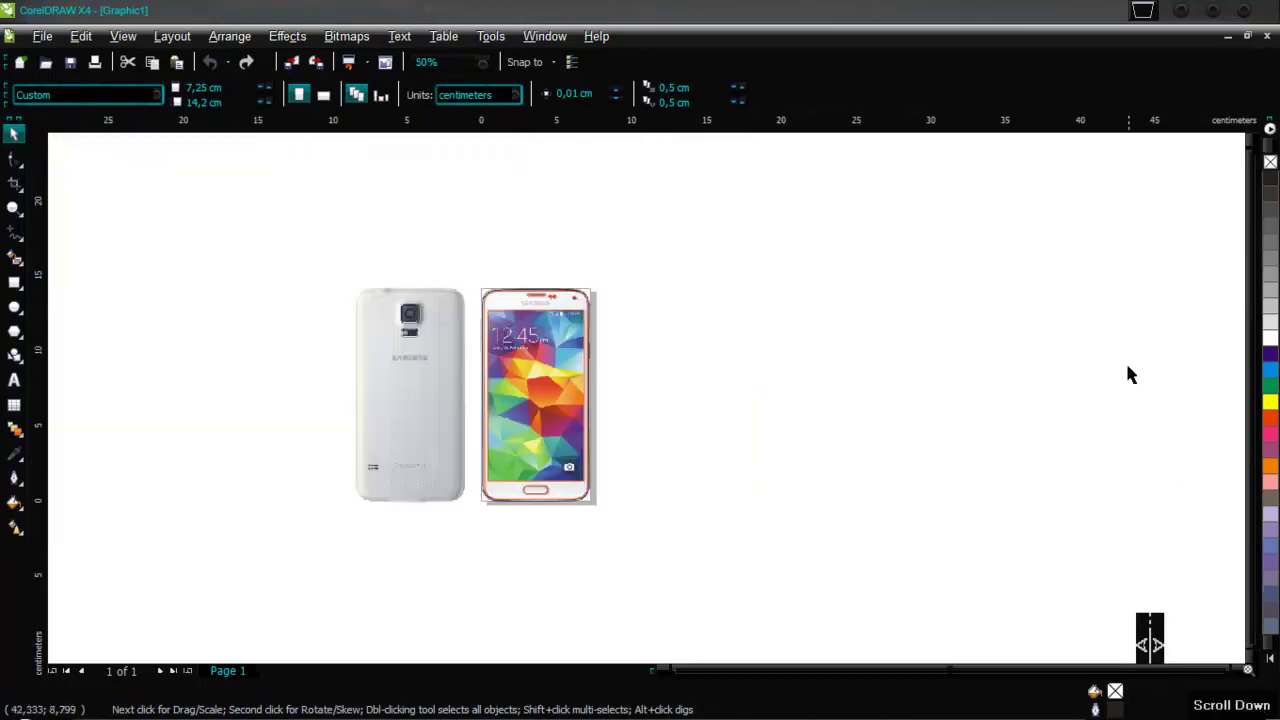
scroll(650, 400, "up", 1)
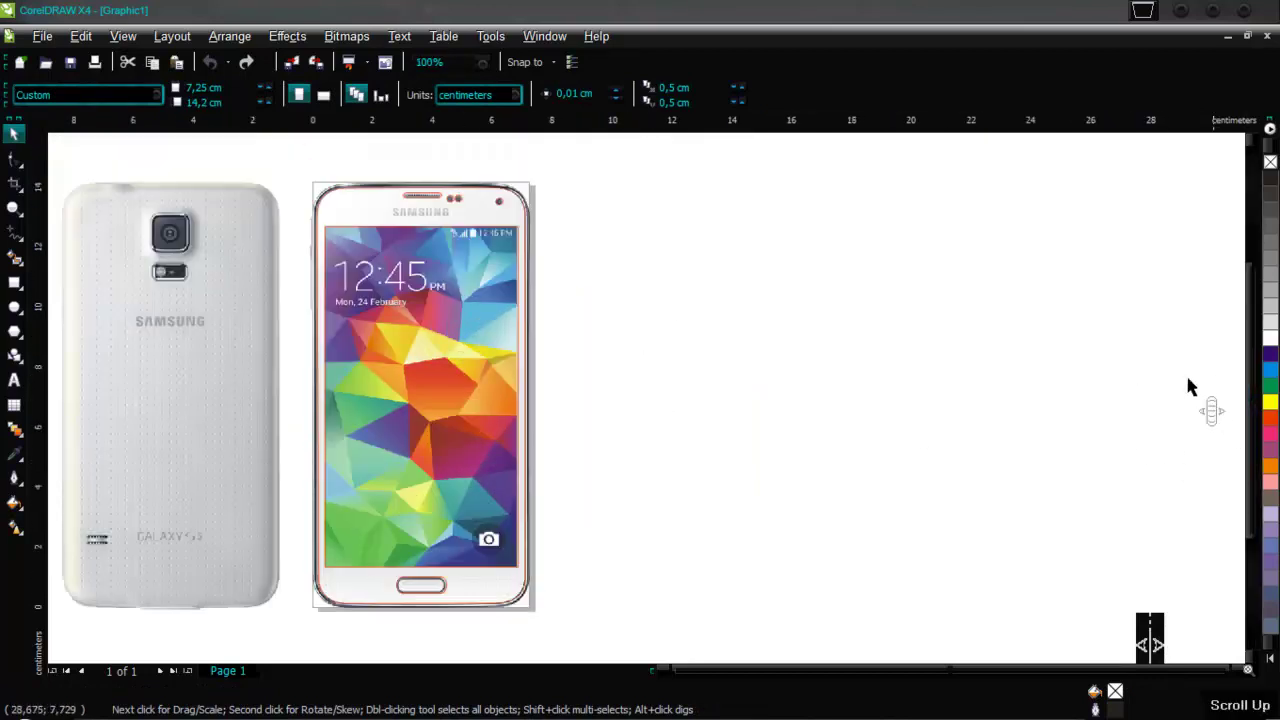
left_click(1270, 417)
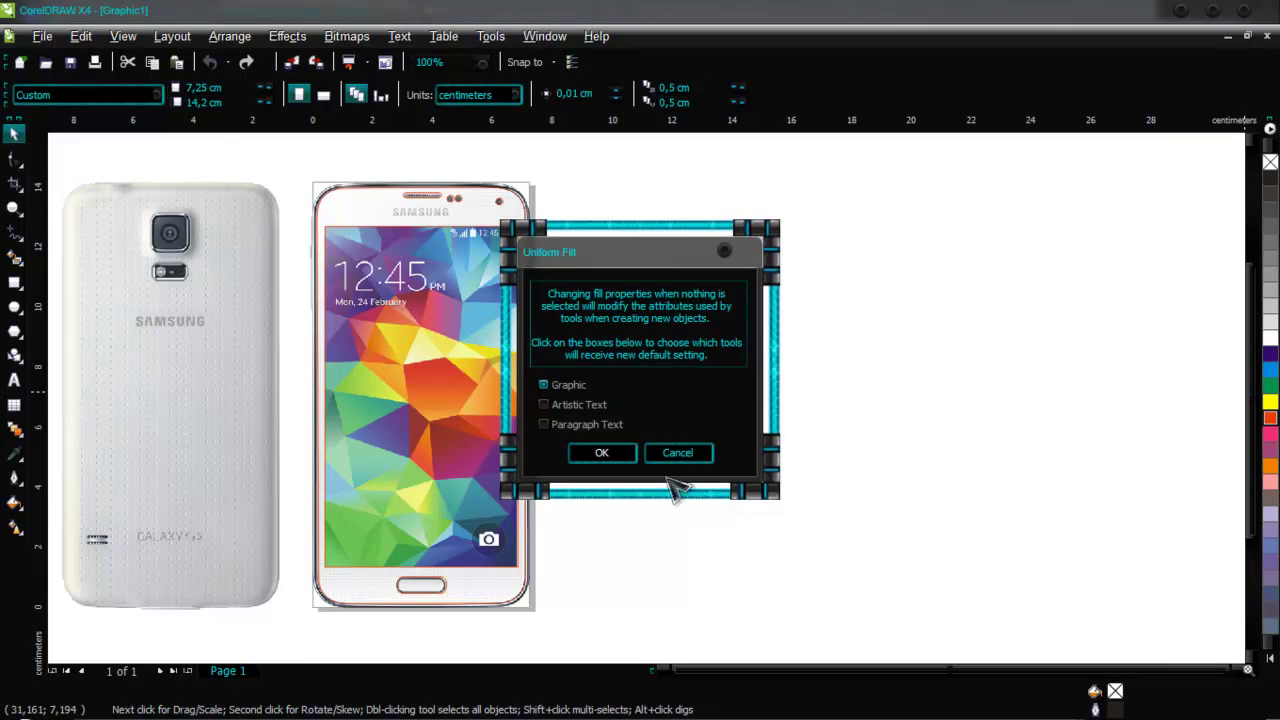
key("Escape")
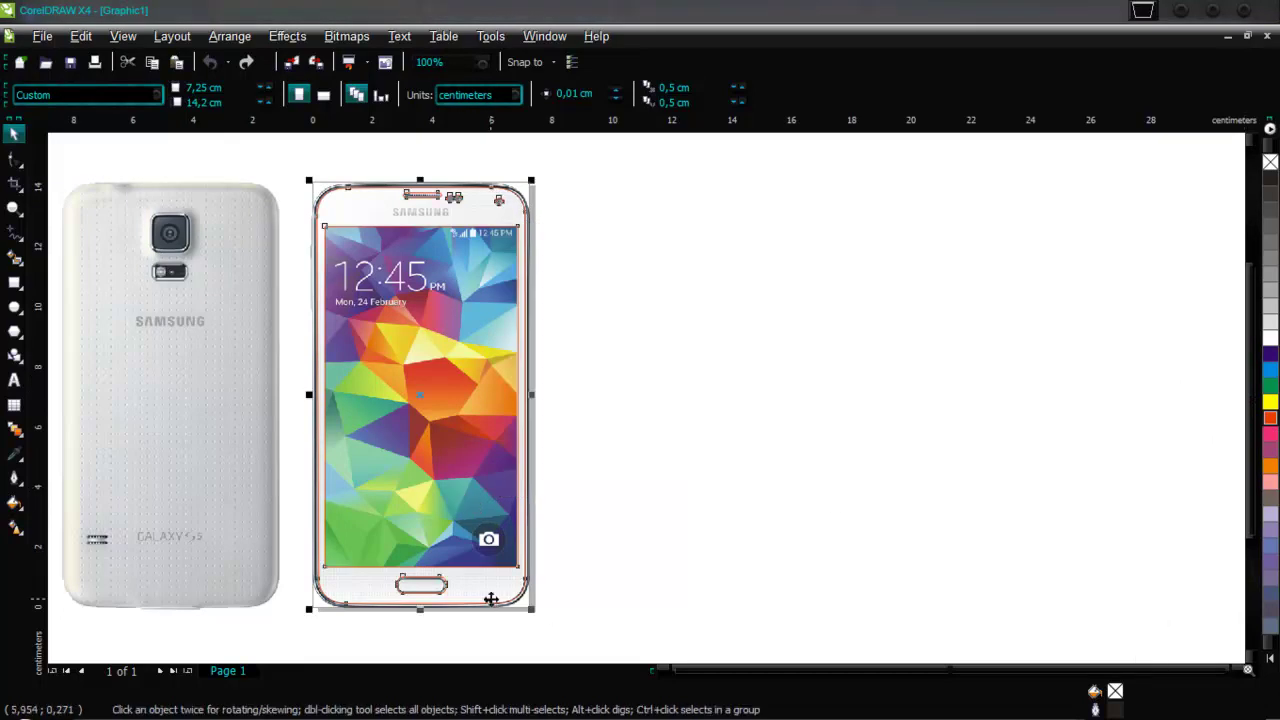
left_click(491, 607)
left_click(1270, 417)
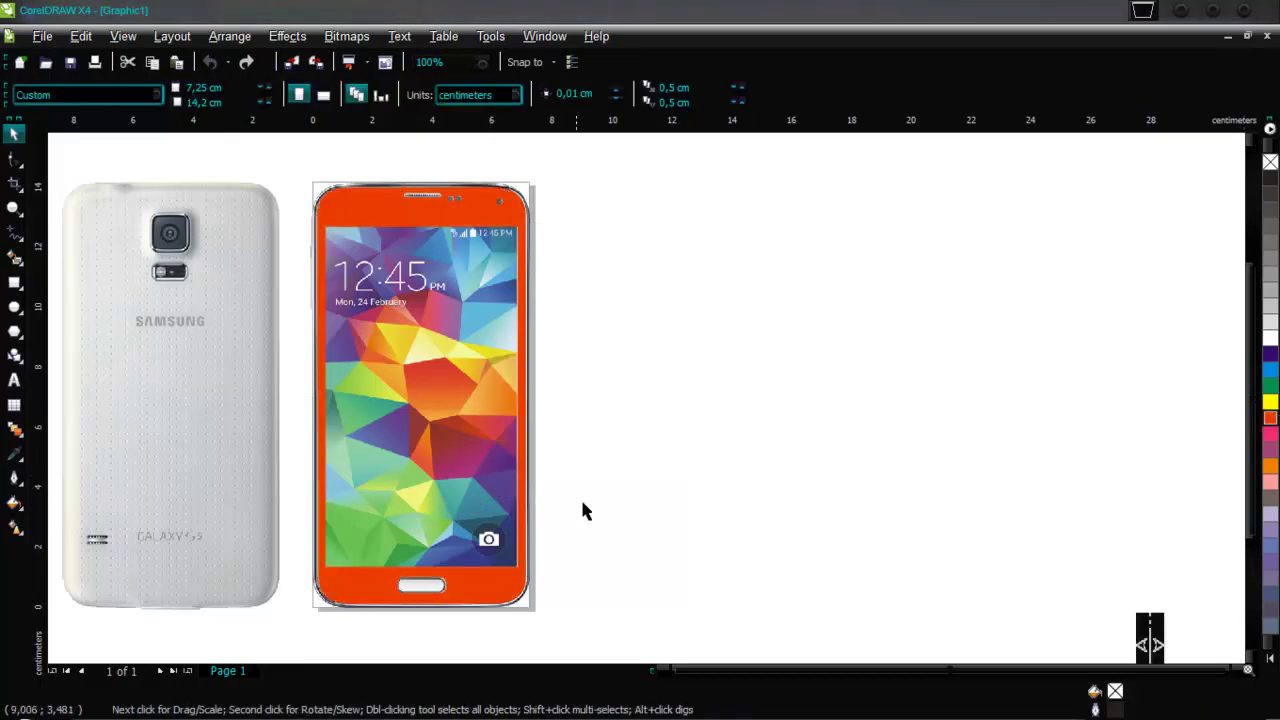
Move the red front shape off the photo into the empty space to its right, centred at about x 17.6 cm
left_click(452, 218)
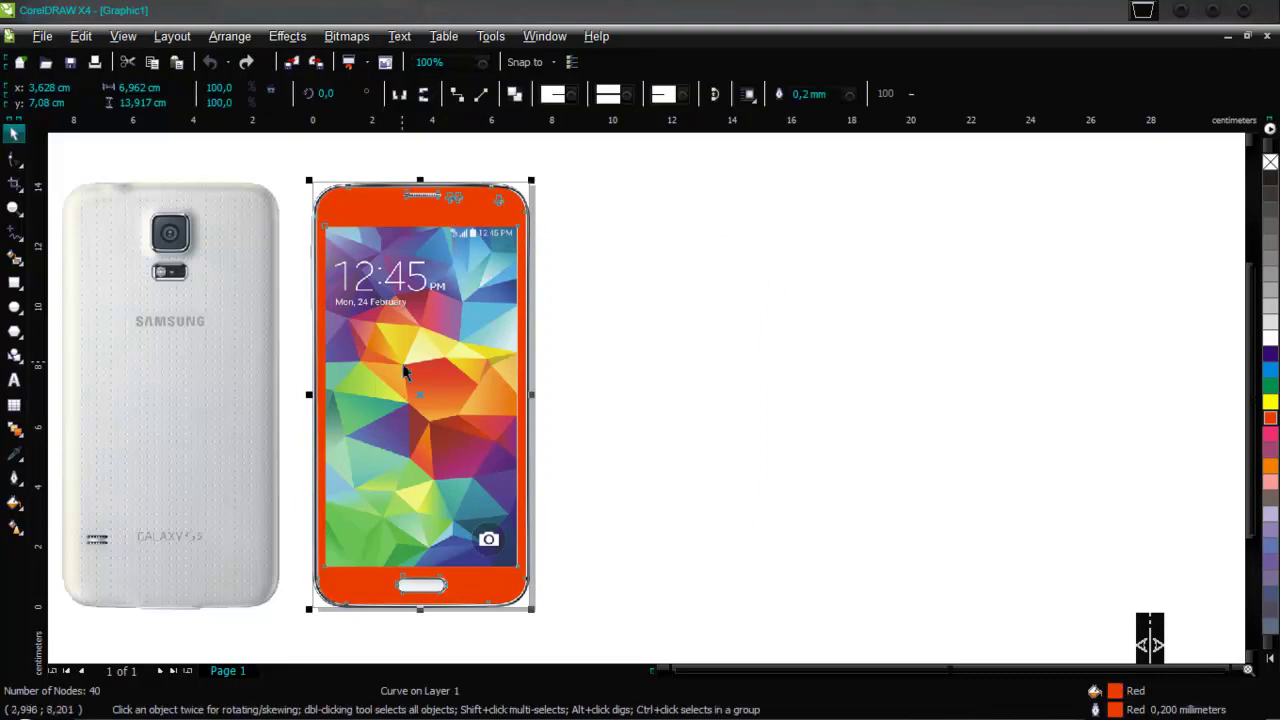
left_click_drag(418, 398, 838, 397)
left_click(998, 555)
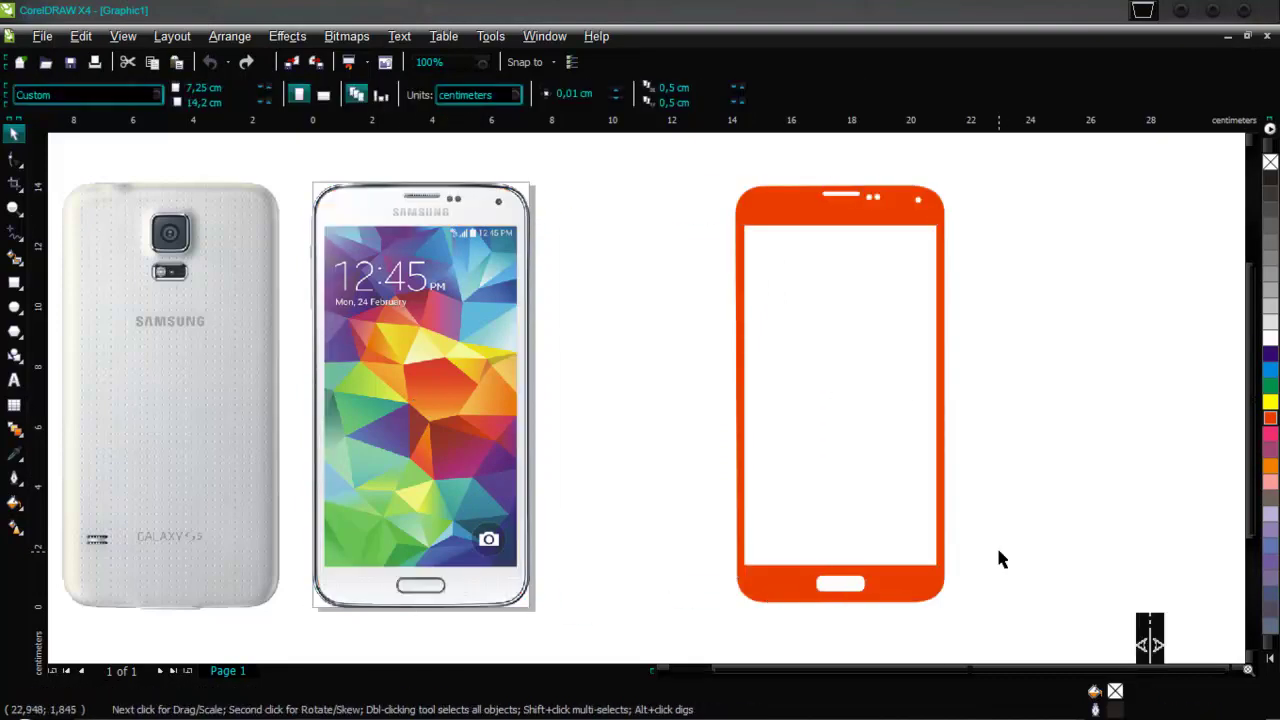
scroll(998, 560, "down", 2)
scroll(617, 366, "up", 3)
scroll(606, 345, "down", 3)
scroll(606, 345, "up", 2)
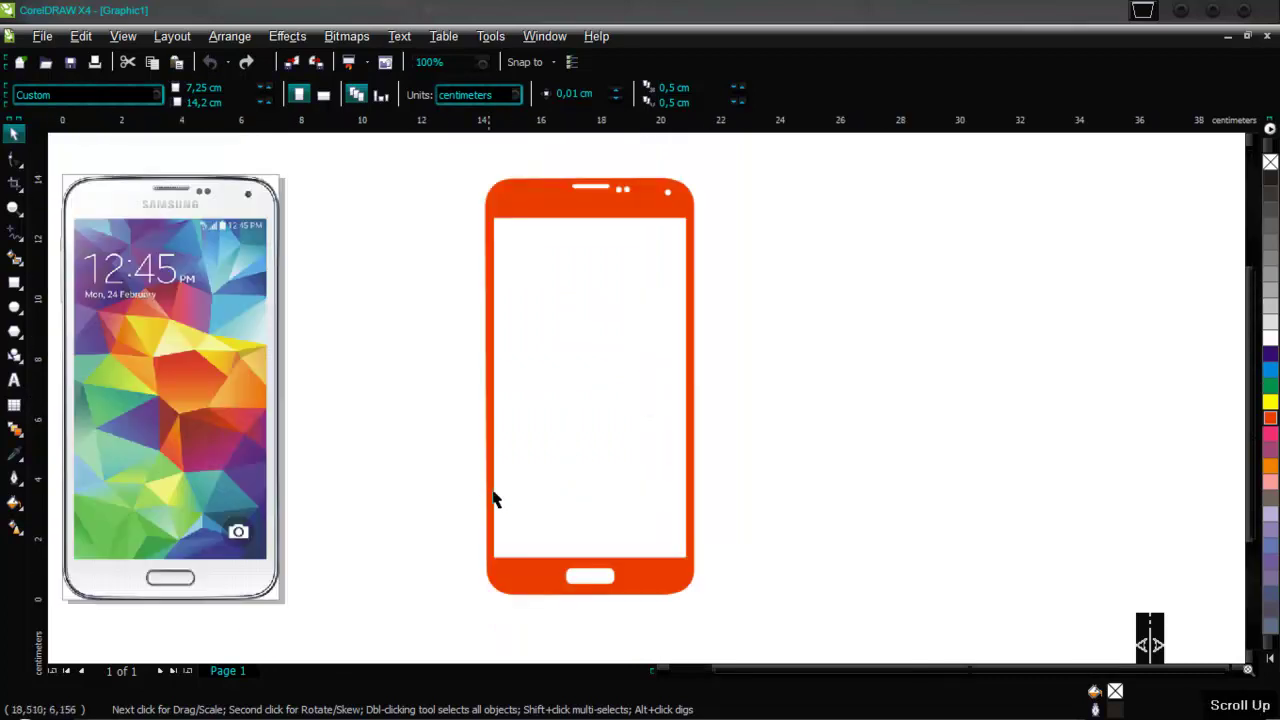
scroll(483, 503, "down", 2)
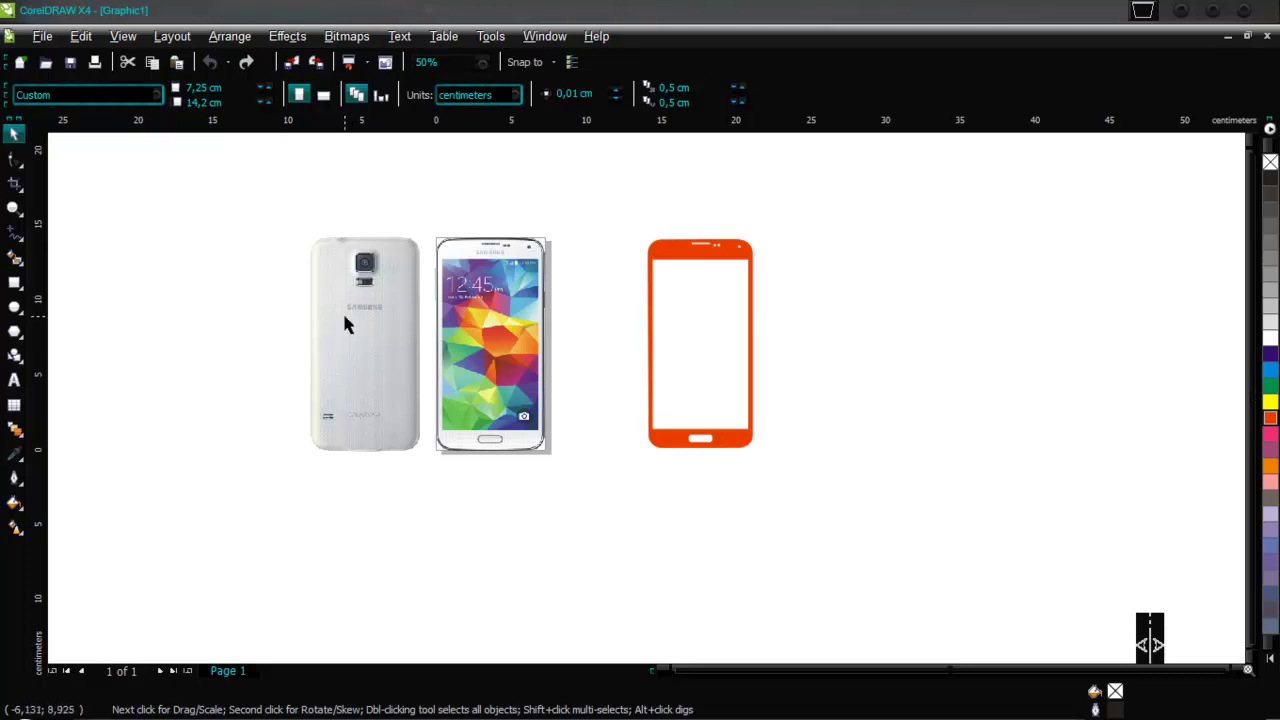
Move the red front shape farther right, well clear of the phone photo
left_click(723, 440)
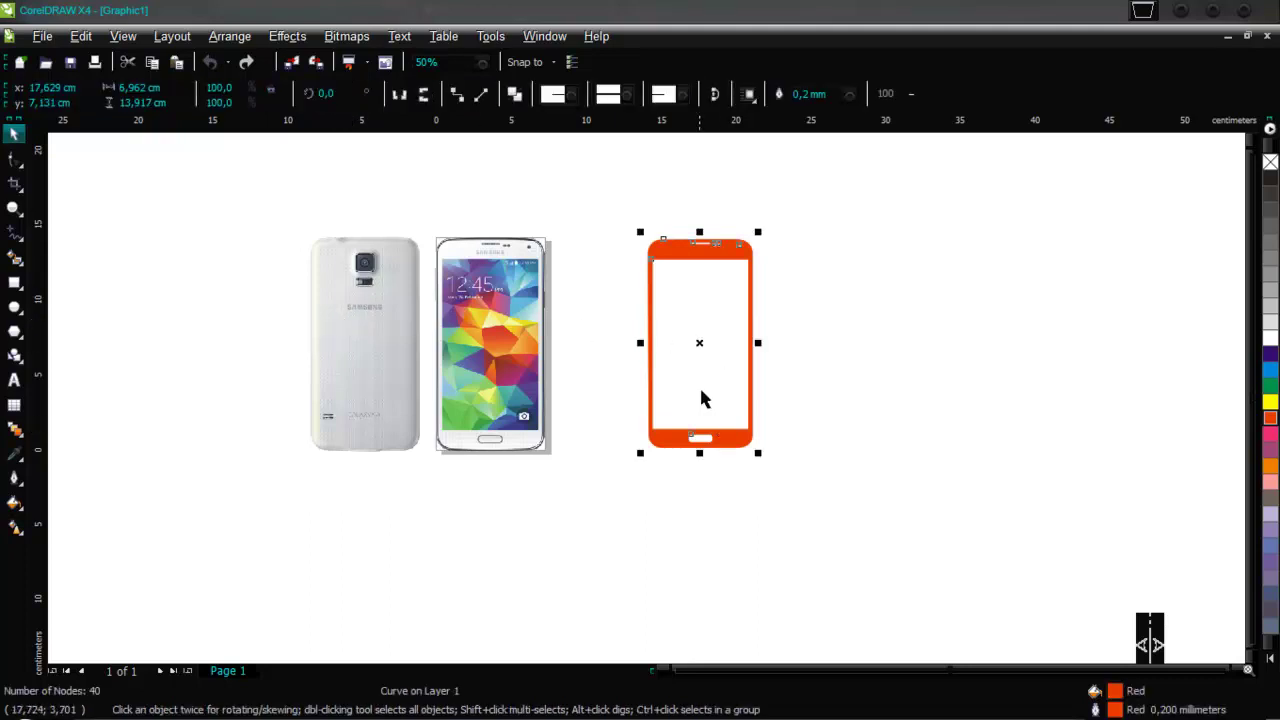
left_click_drag(703, 343, 988, 343)
left_click(673, 440)
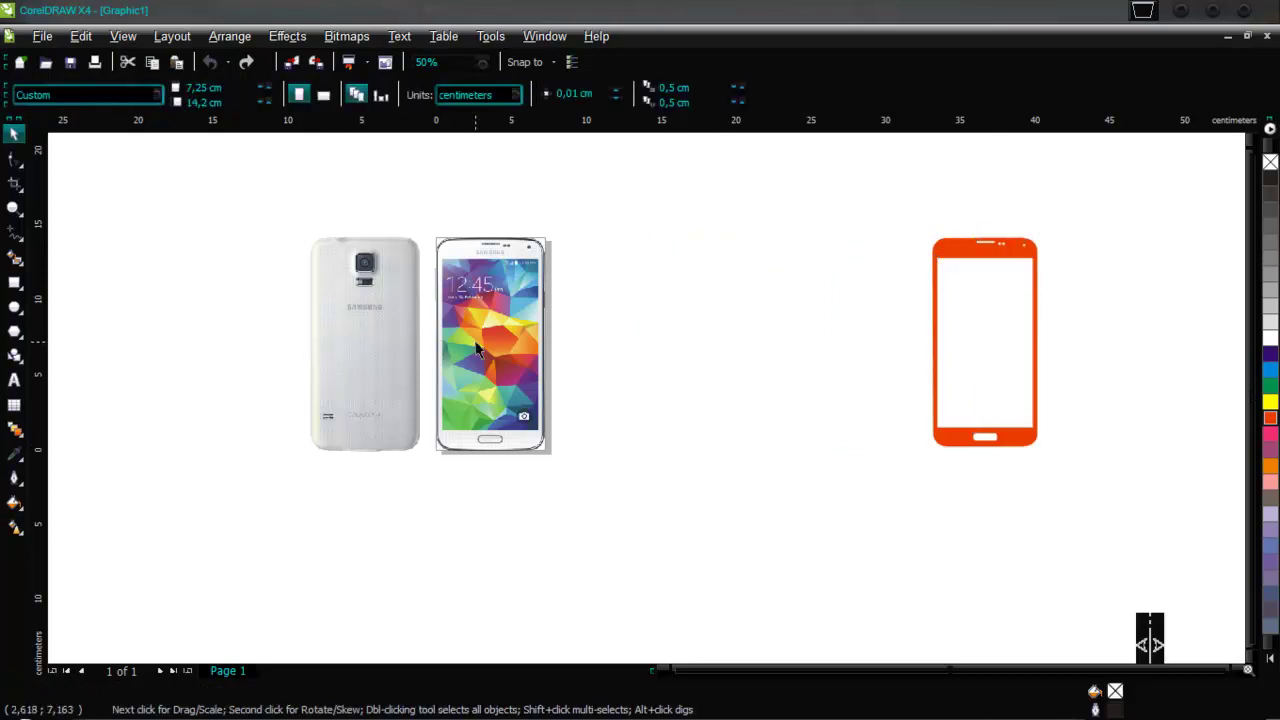
Unlock the phone photo and shift it right so the phone's back view lies roughly over the page frame
right_click(477, 343)
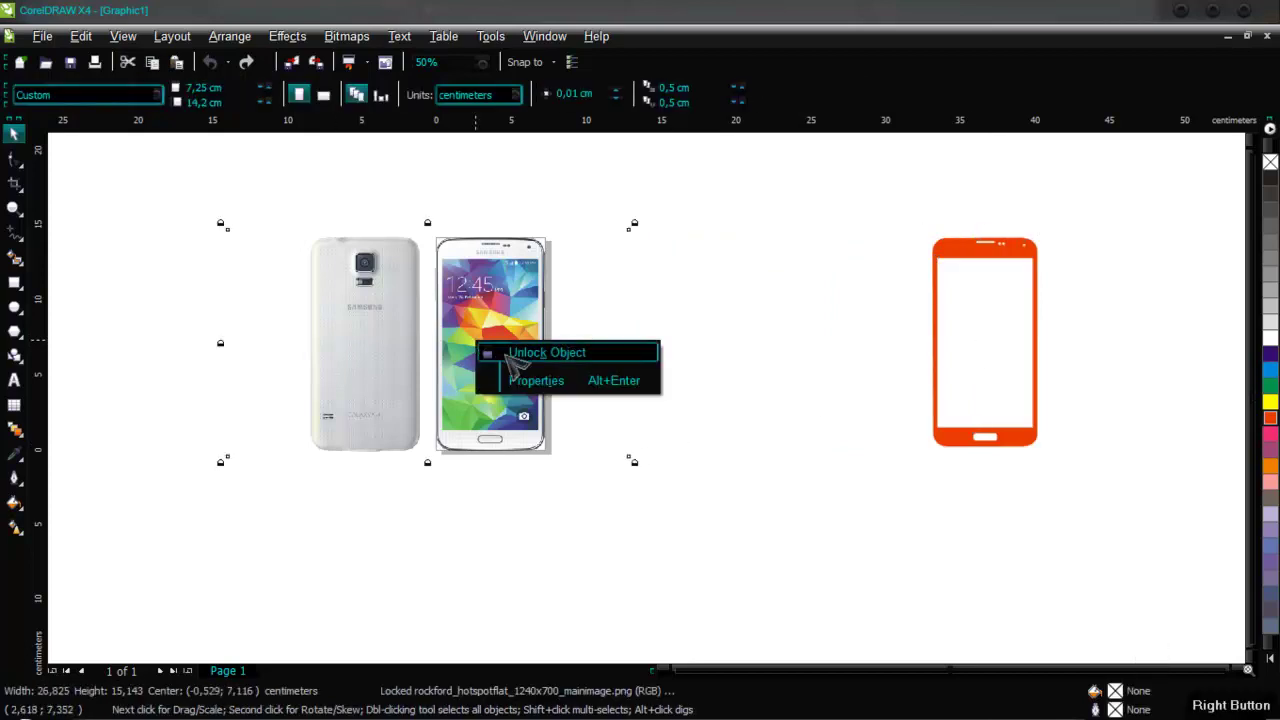
left_click(510, 354)
left_click_drag(455, 375, 601, 375)
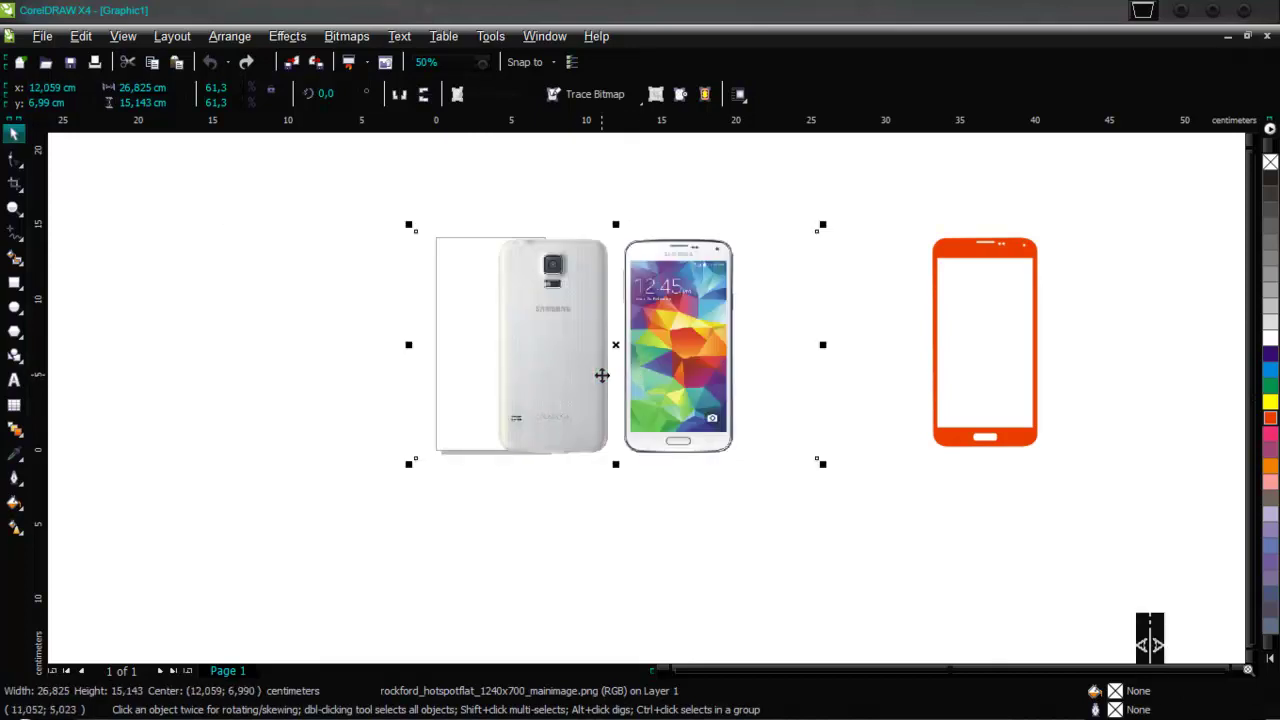
key("Left")
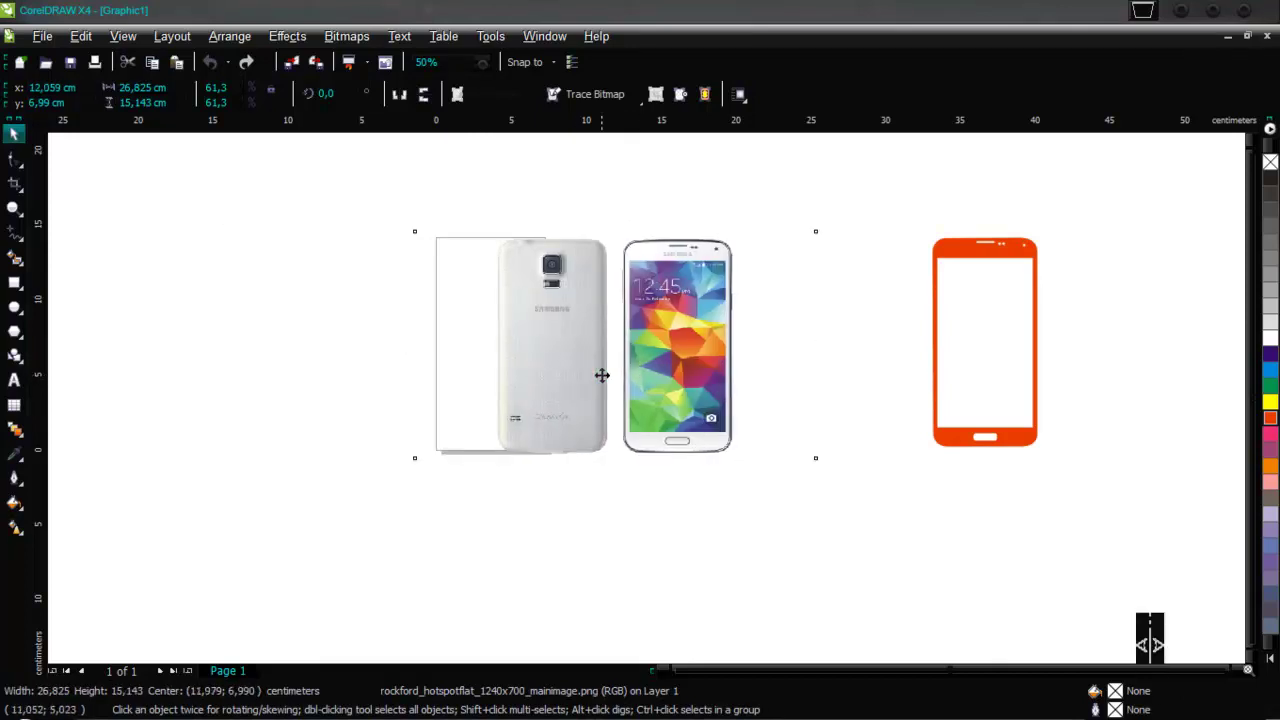
left_click_drag(532, 375, 488, 373)
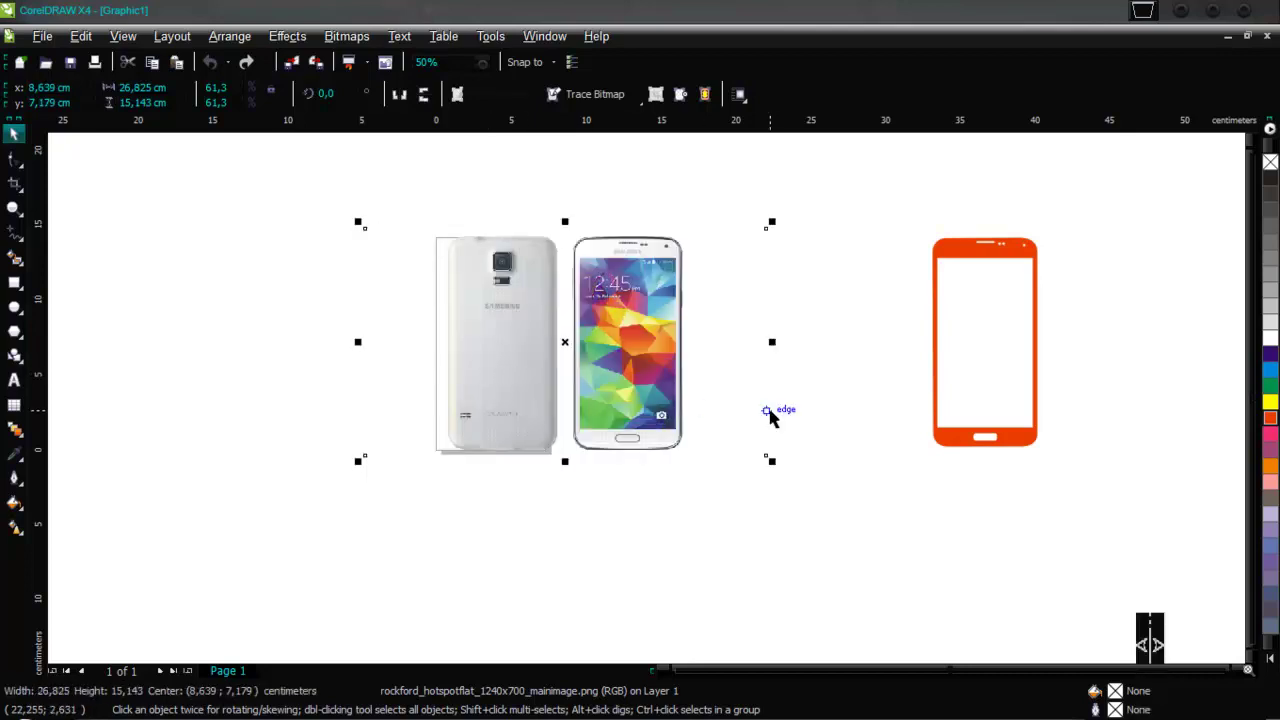
Nudge the phone photo to about x 7.89 cm, y 7.12 cm so the back view fits inside the page frame
key("Left")
key("Left")
key("Left")
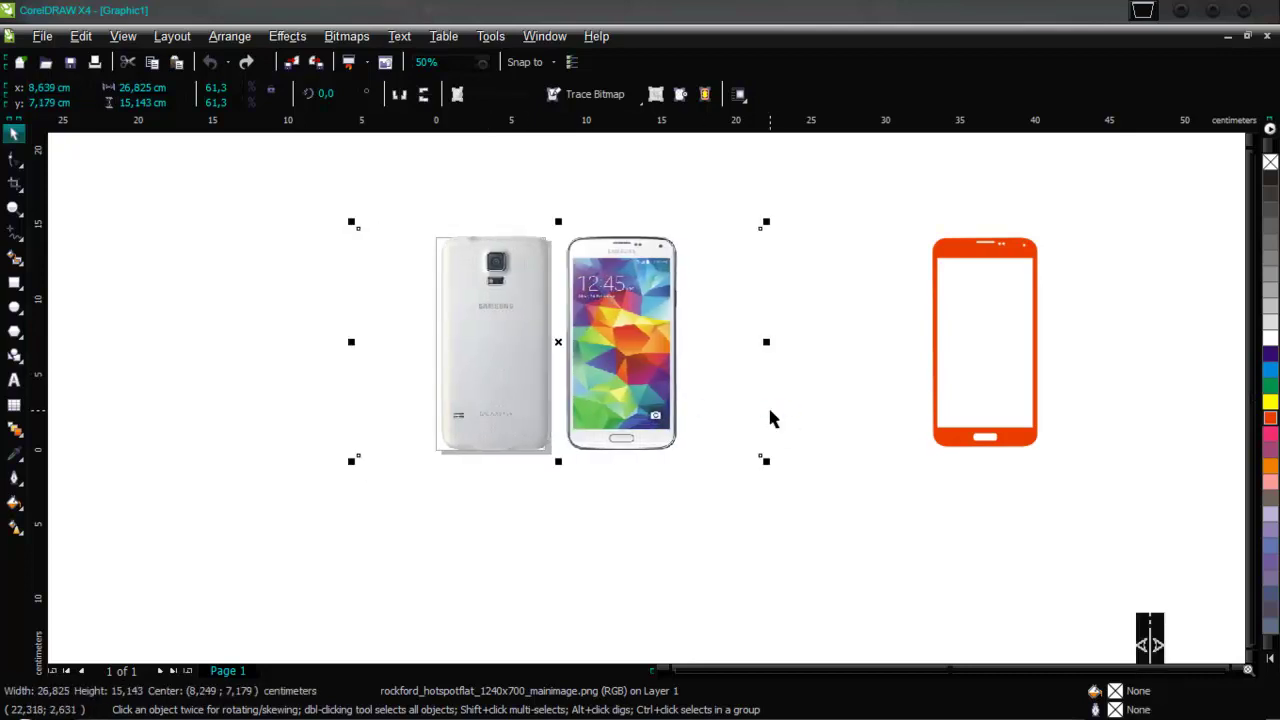
key("Left")
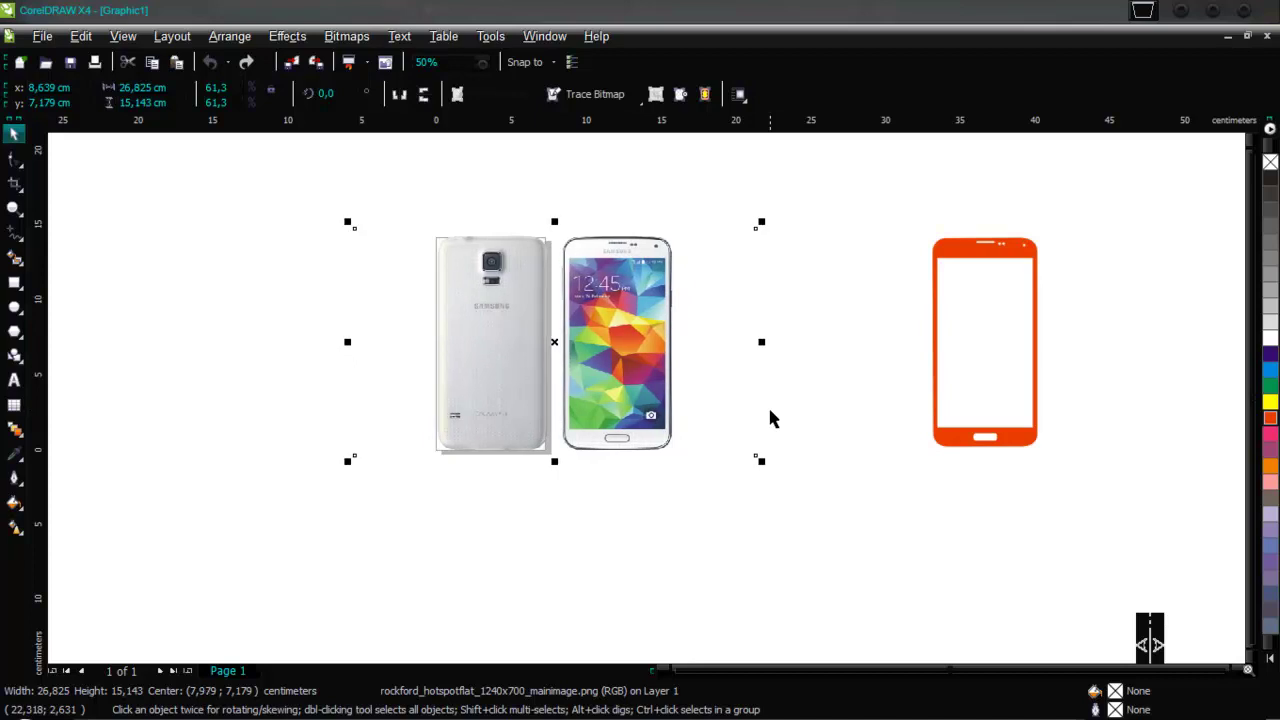
key("Left")
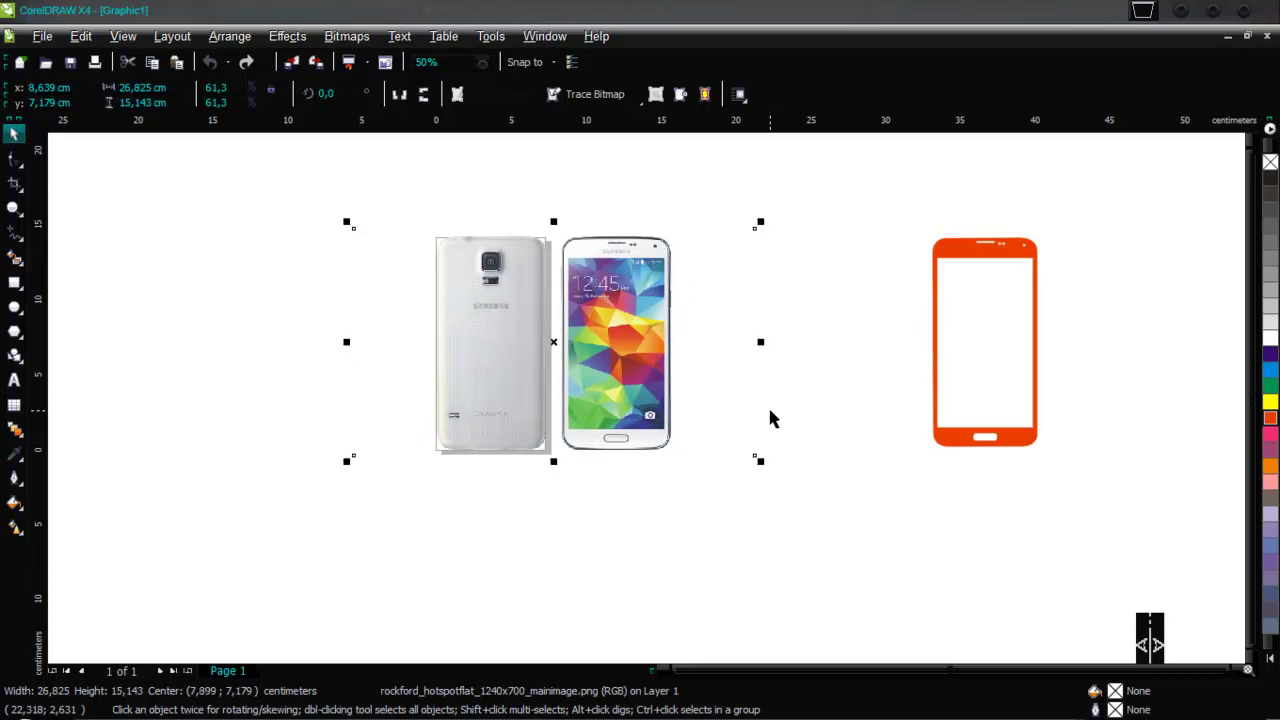
key("Down")
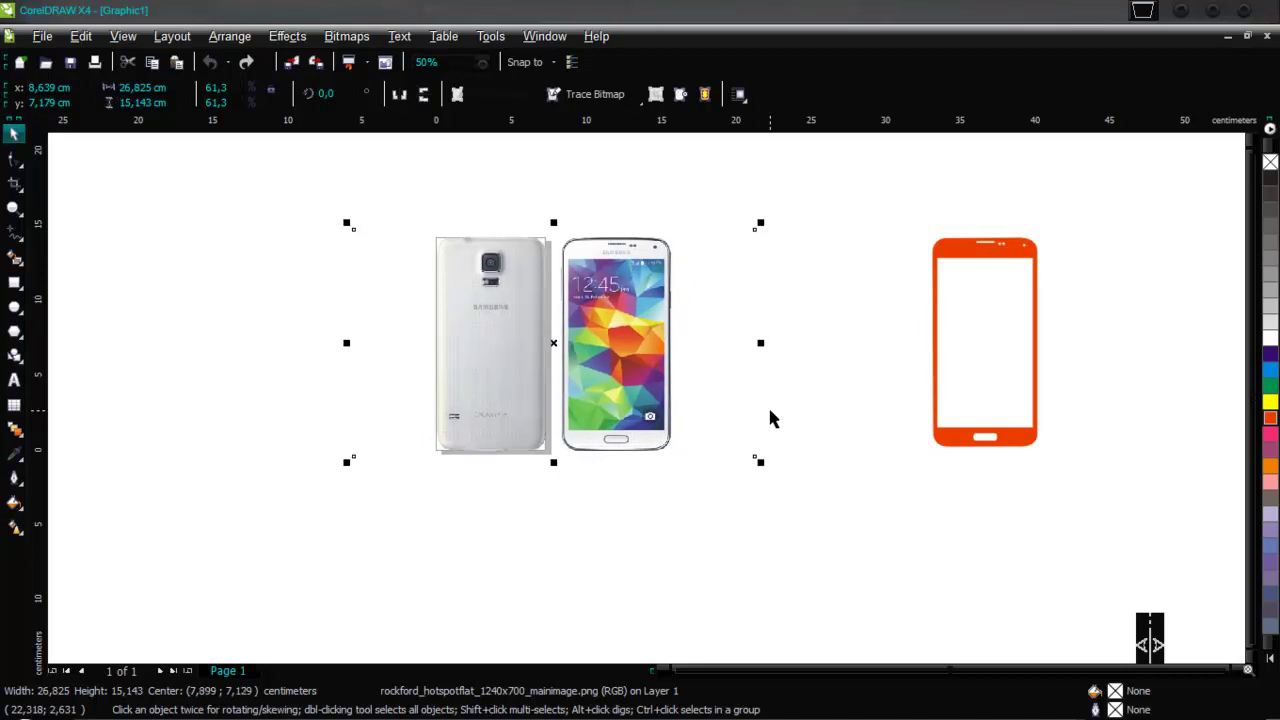
key("Down")
key("Left")
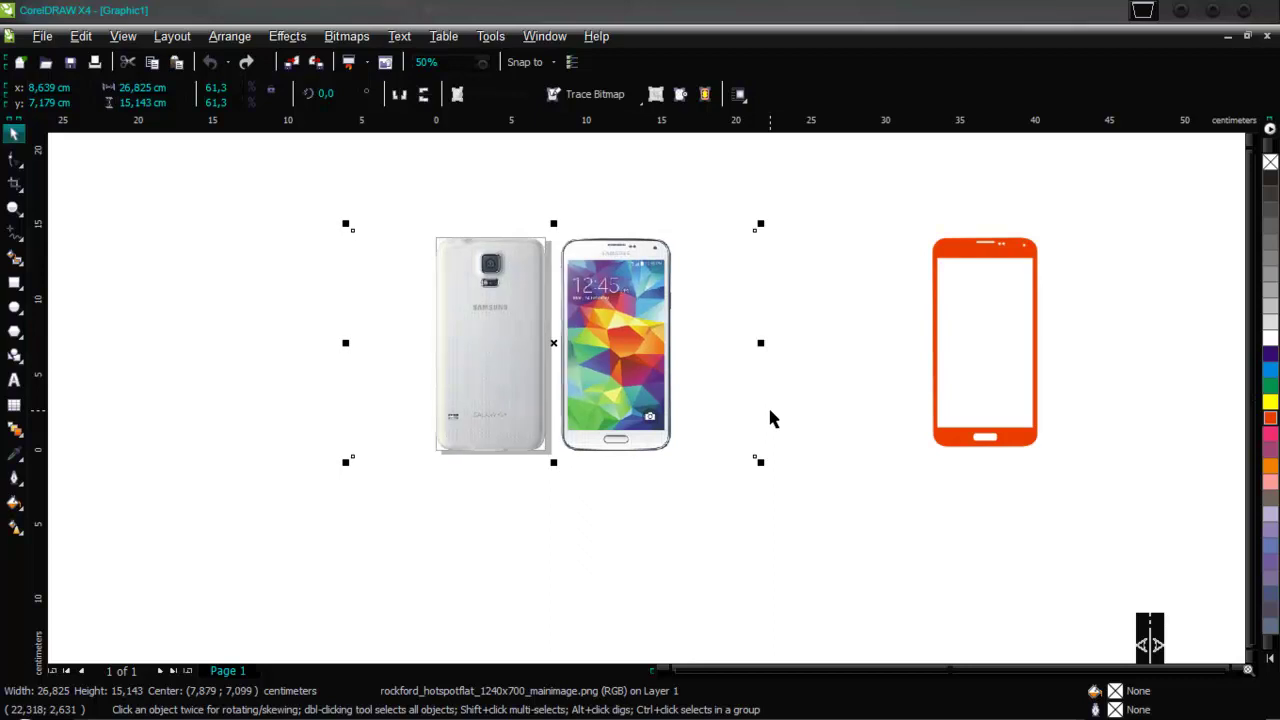
key("Up")
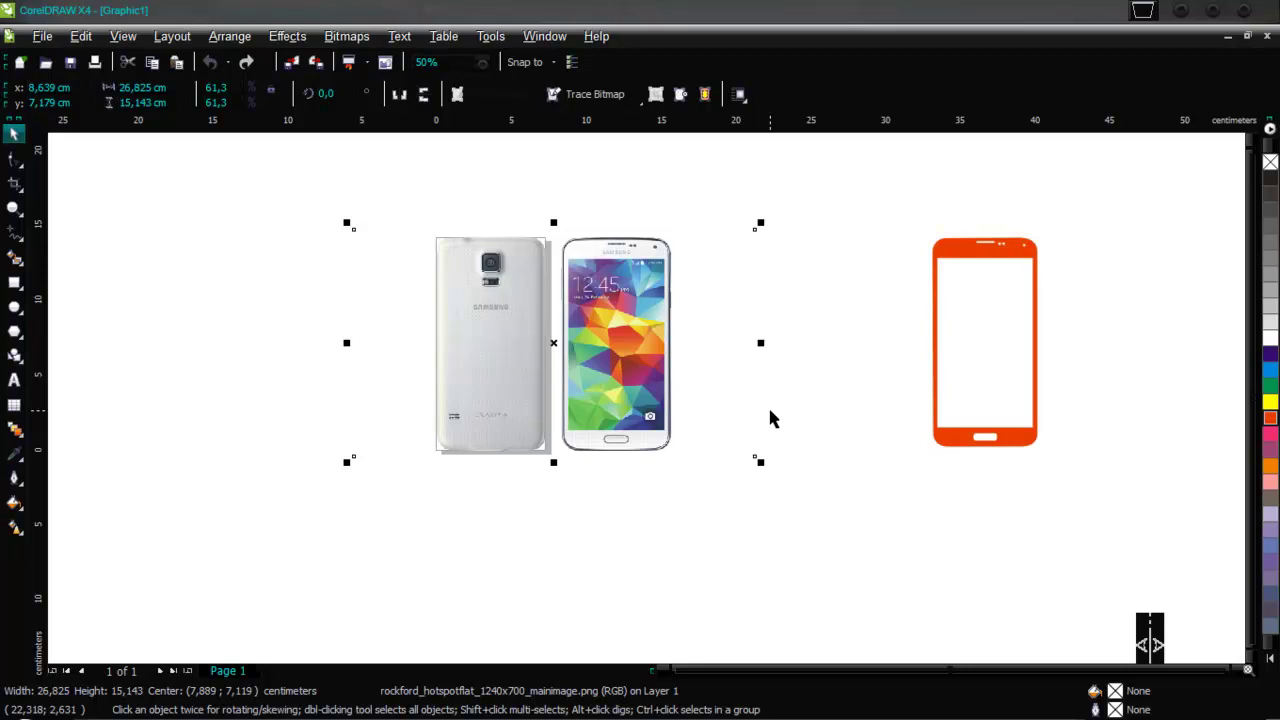
left_click(773, 414)
Examine how the phone's back view fits the page frame around the camera end and along the lower edge
scroll(528, 330, "up", 2)
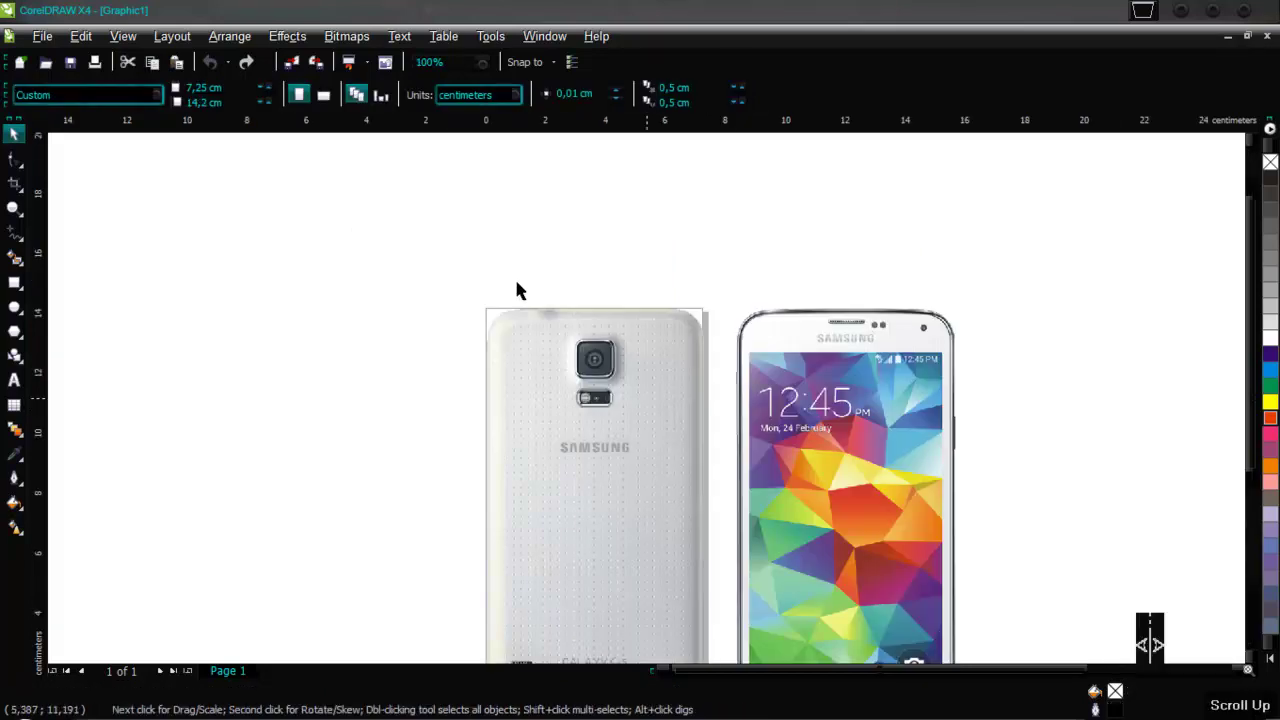
left_click(498, 445)
left_click(884, 163)
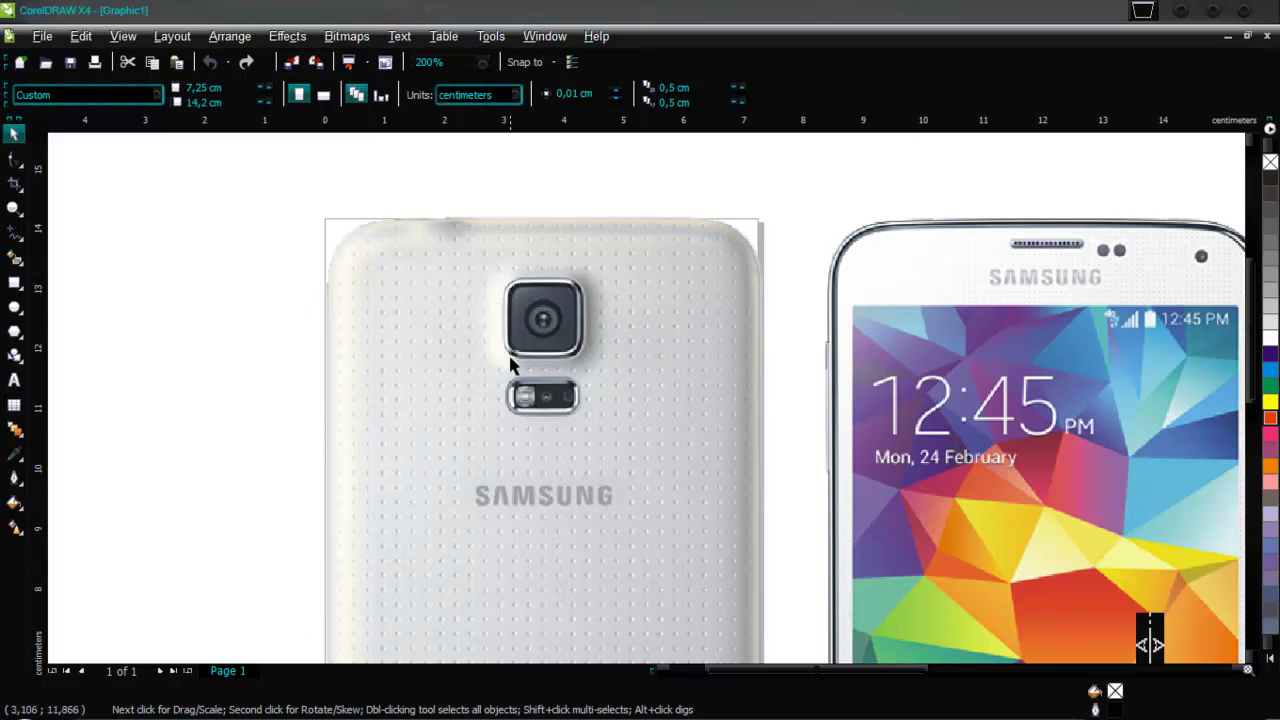
scroll(575, 430, "down", 3)
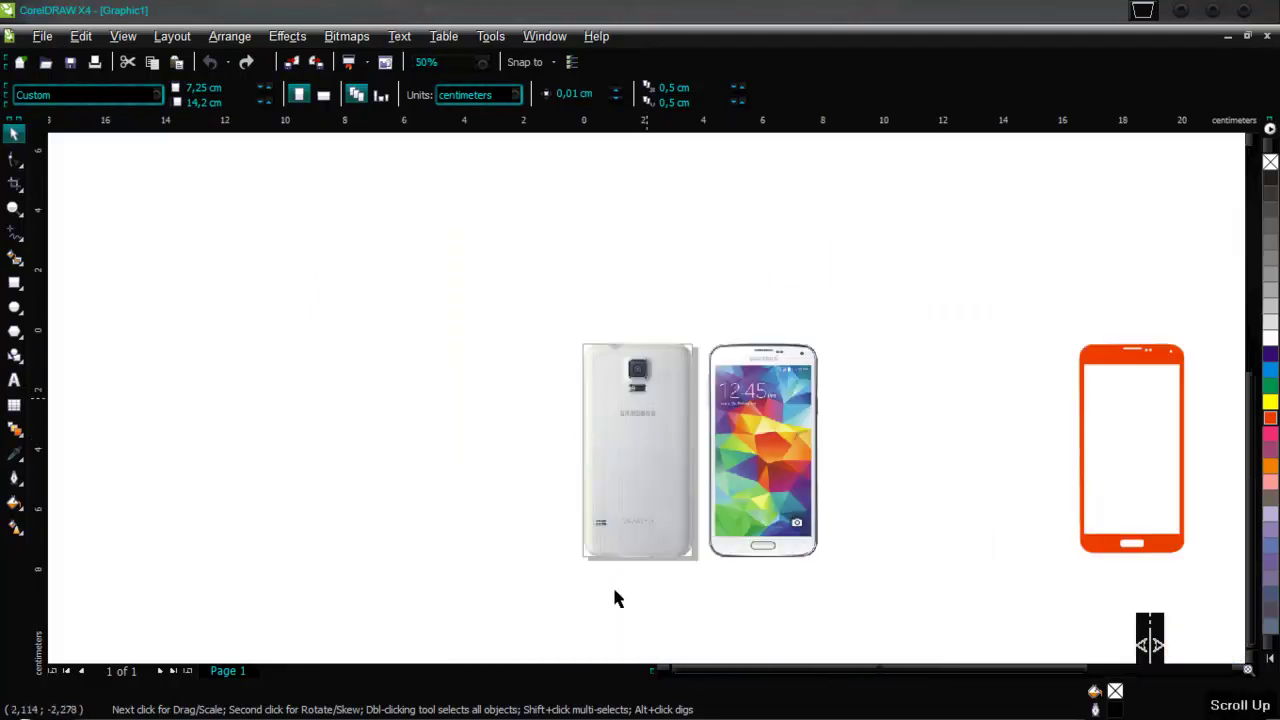
scroll(641, 307, "up", 3)
scroll(641, 307, "down", 3)
scroll(648, 402, "up", 3)
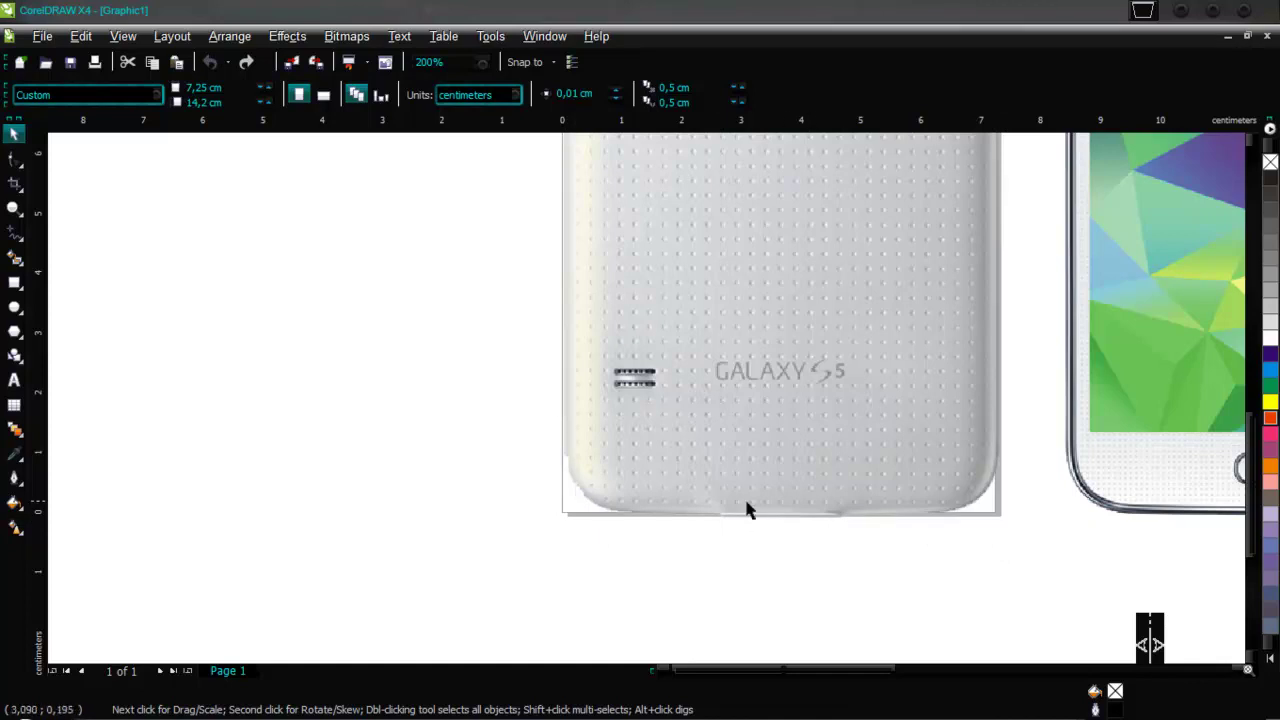
scroll(657, 391, "down", 3)
scroll(649, 395, "up", 2)
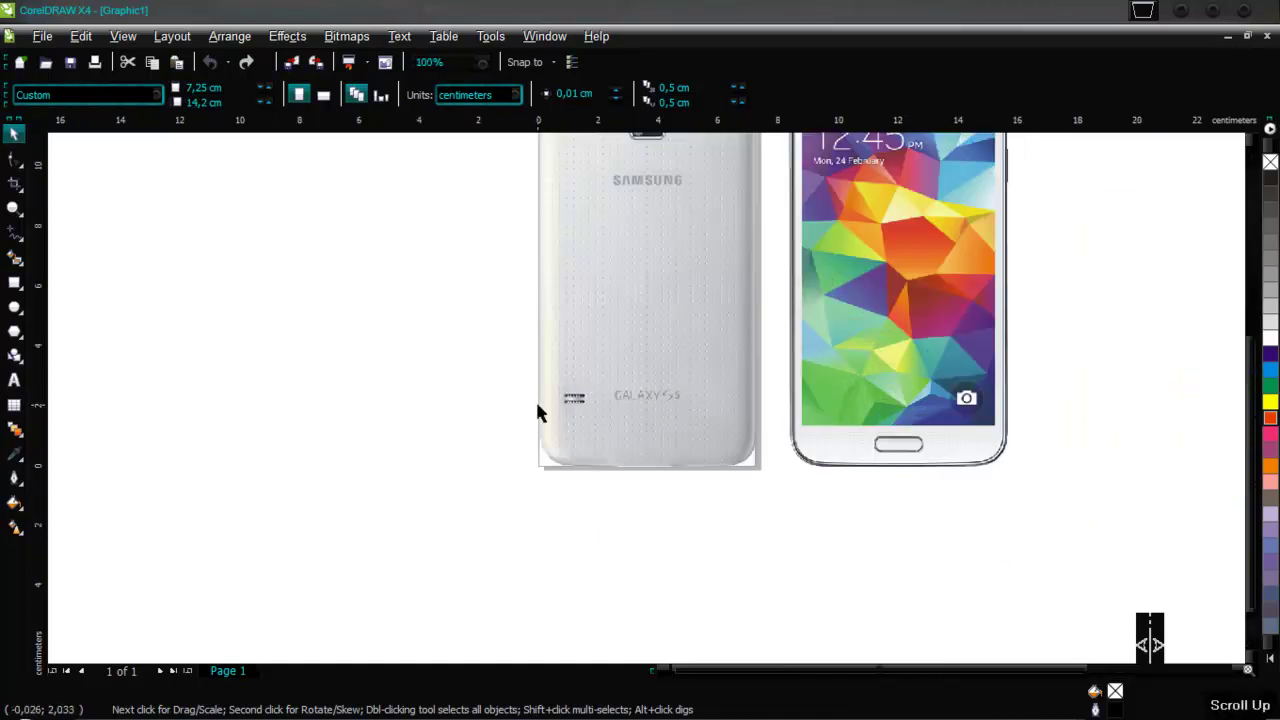
scroll(540, 412, "up", 1)
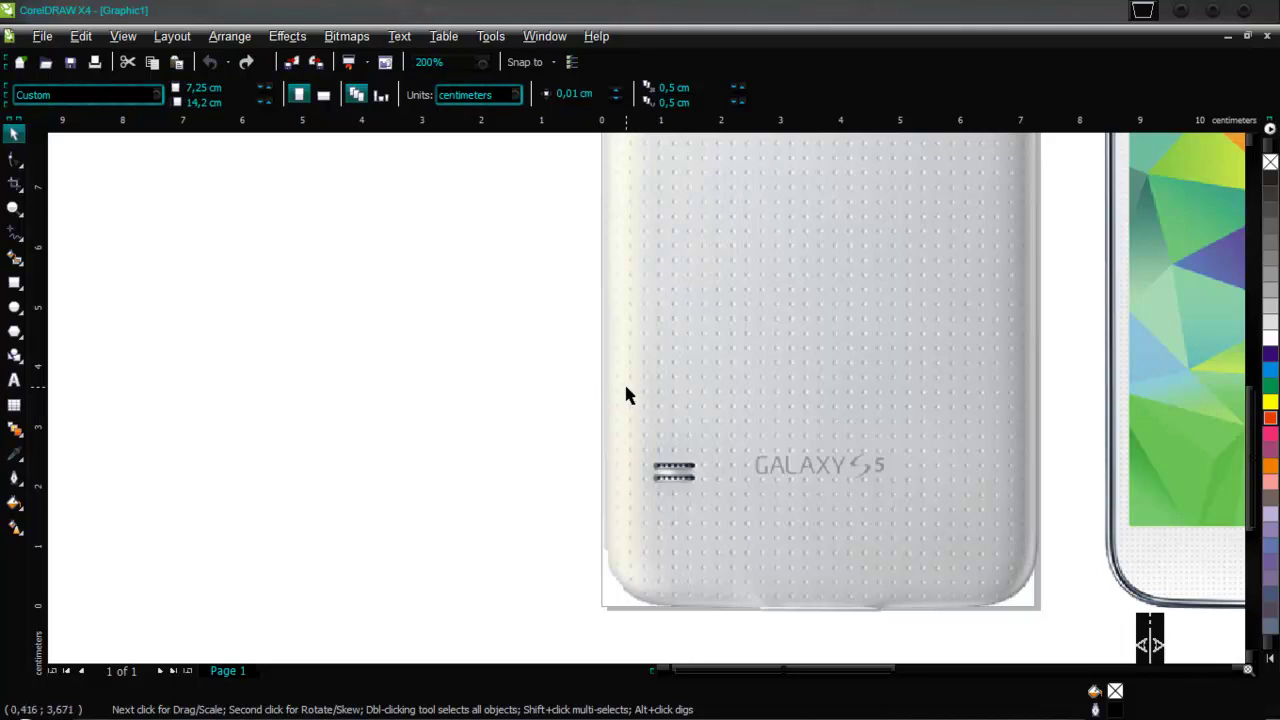
Check the back view's side edges against the page frame, from the lower speaker end up to the camera end
scroll(640, 400, "down", 2)
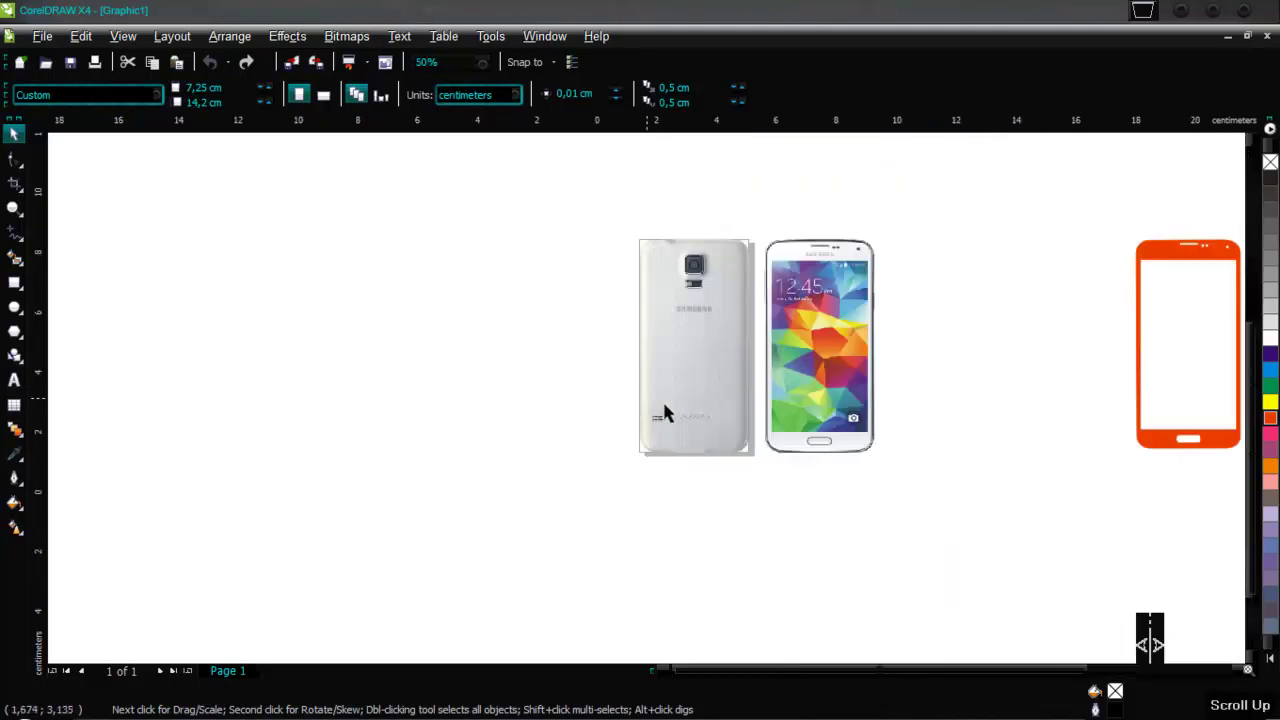
scroll(650, 405, "up", 1)
scroll(607, 405, "up", 1)
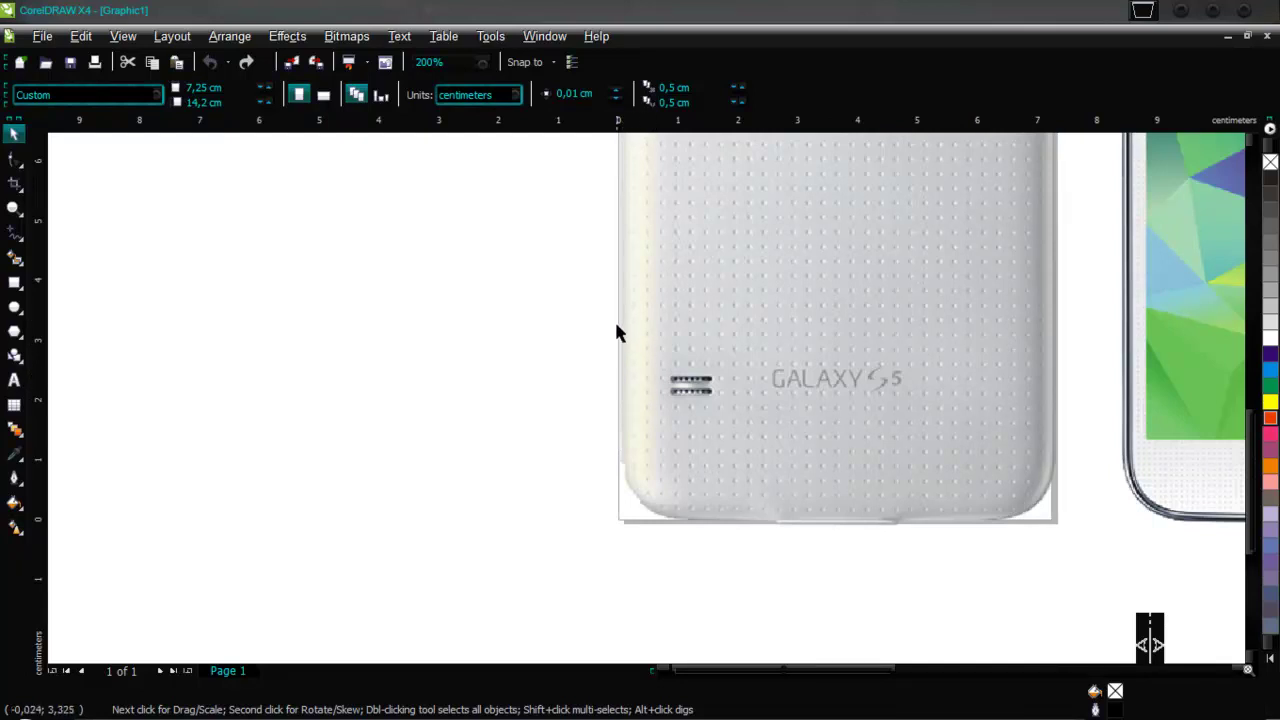
scroll(648, 406, "down", 3)
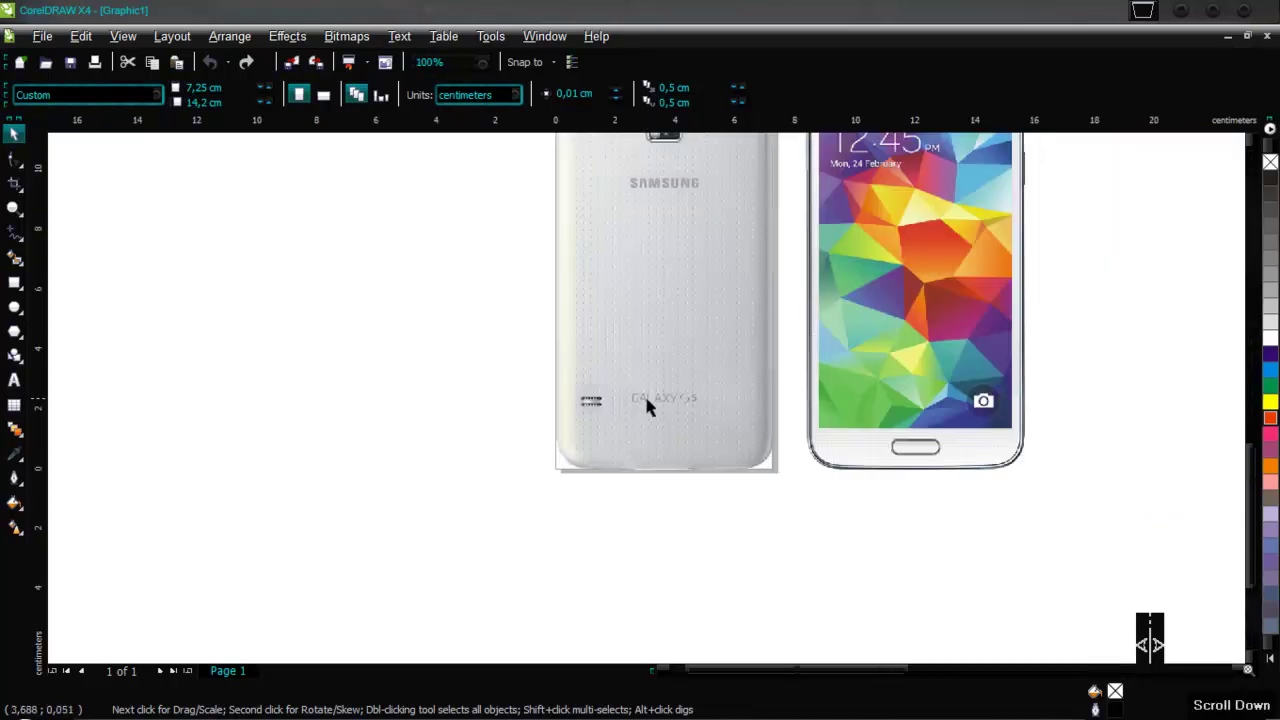
scroll(665, 466, "up", 3)
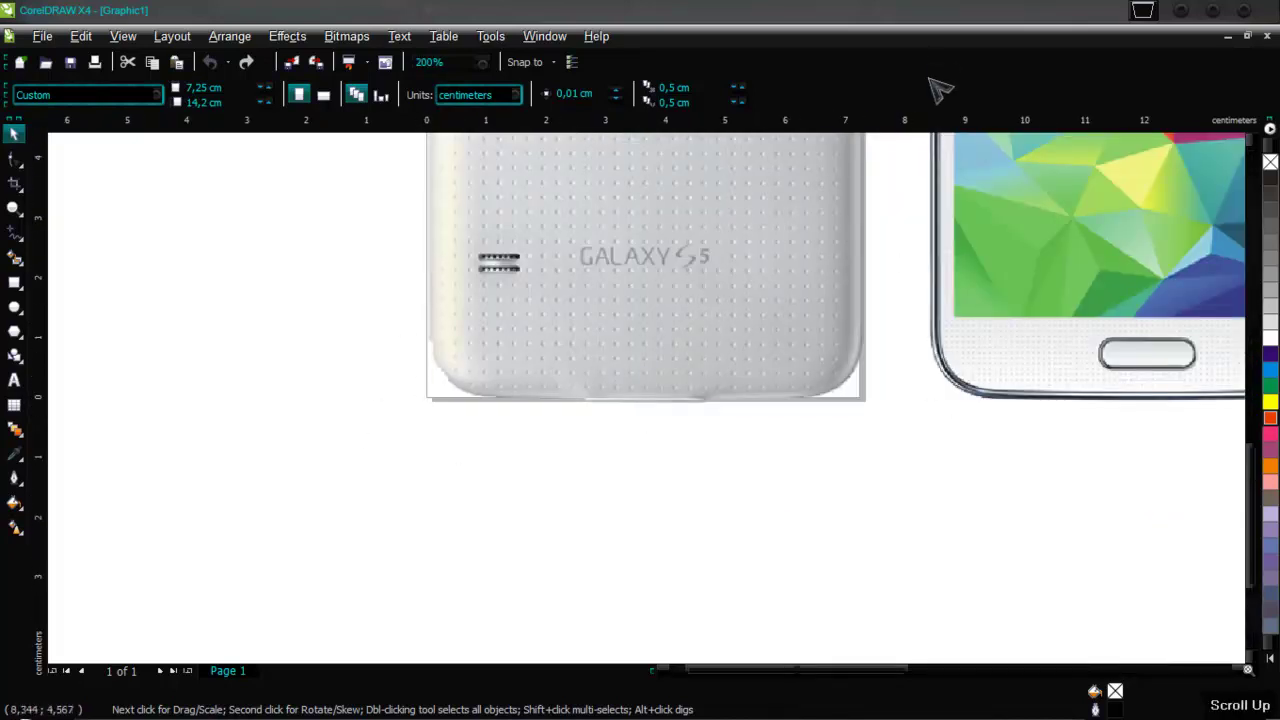
scroll(420, 323, "down", 1)
scroll(660, 408, "left", 2)
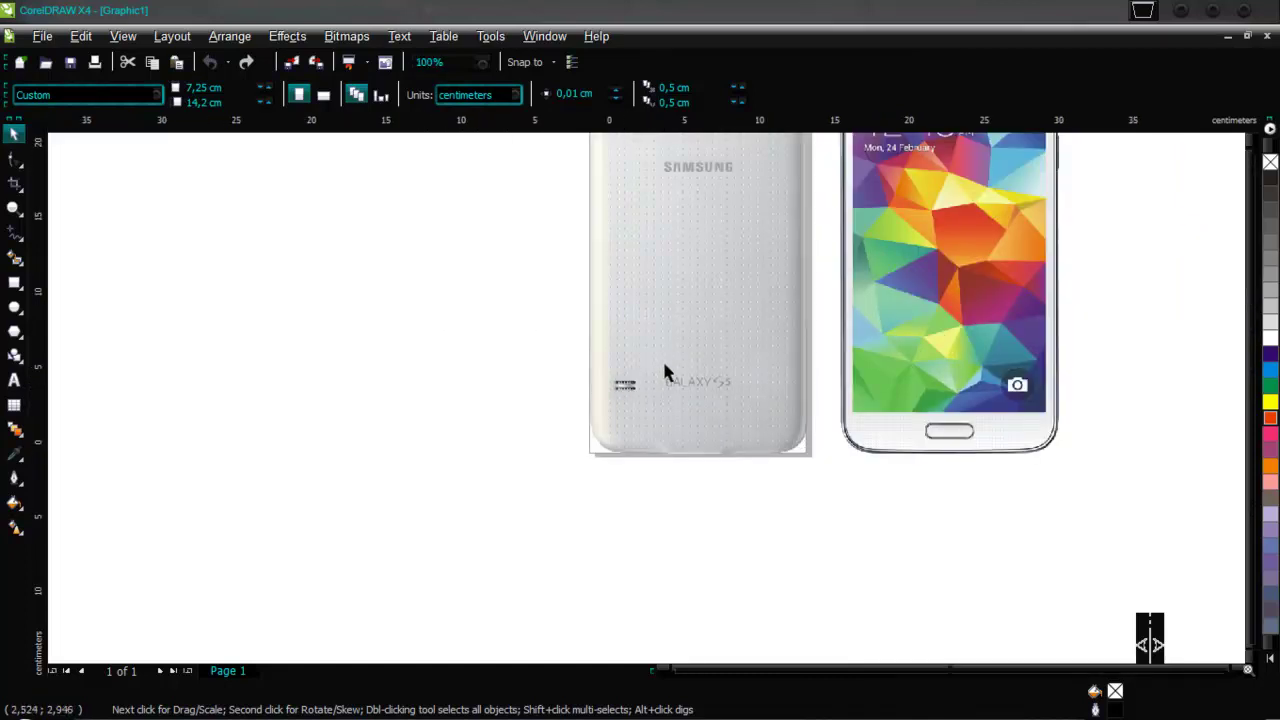
scroll(663, 372, "down", 2)
scroll(663, 286, "up", 2)
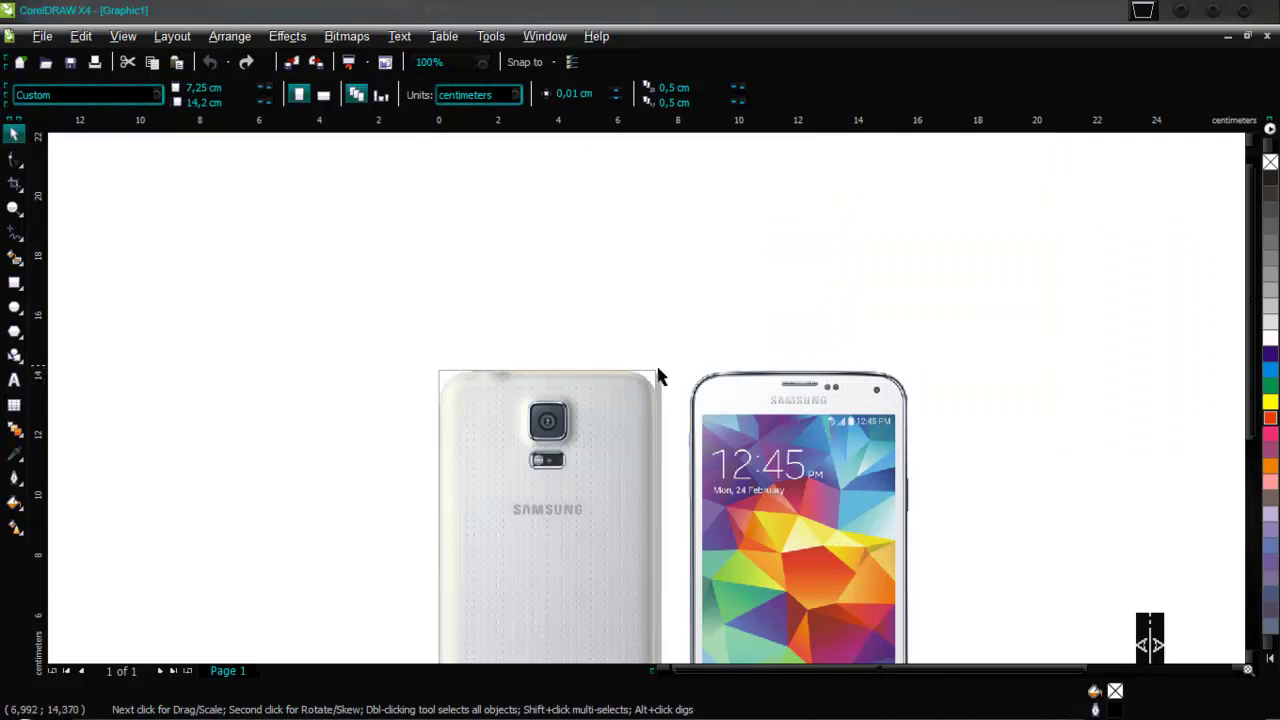
scroll(474, 420, "down", 1)
scroll(475, 420, "up", 2)
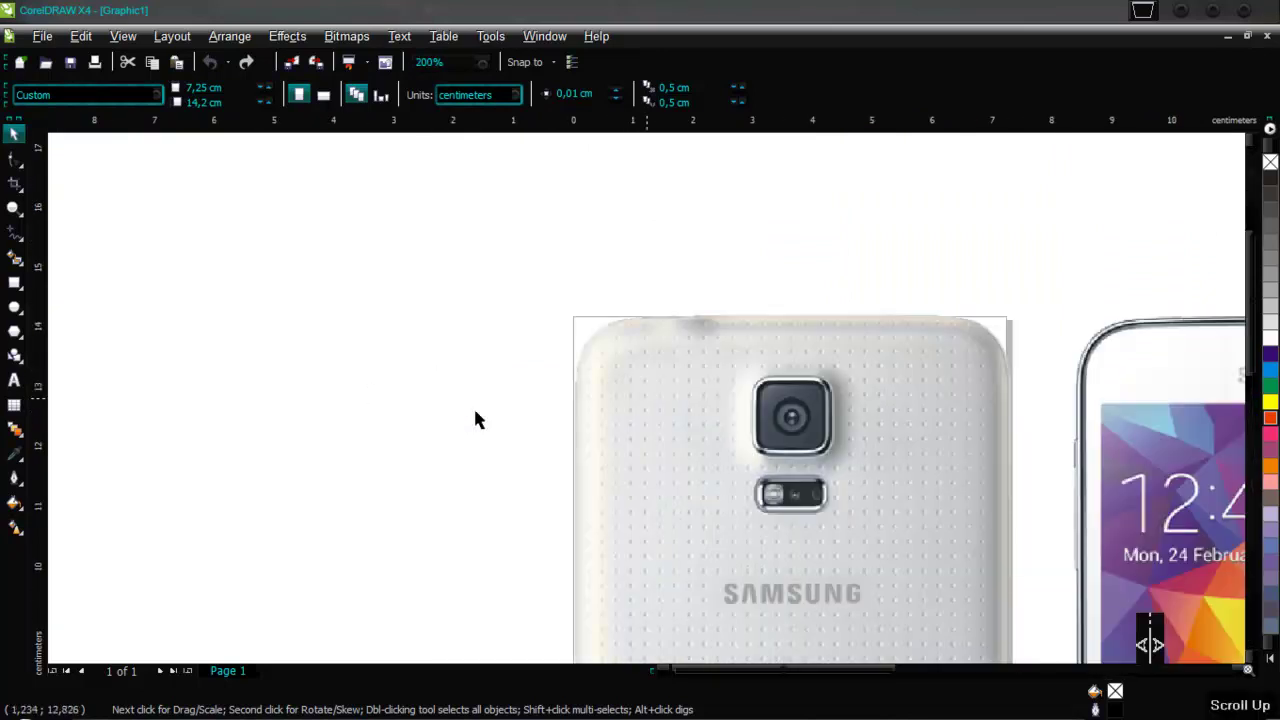
Nudge the phone photo left to about x 7.85 cm so the back view meets the page frame's left edge
scroll(645, 403, "up", 1)
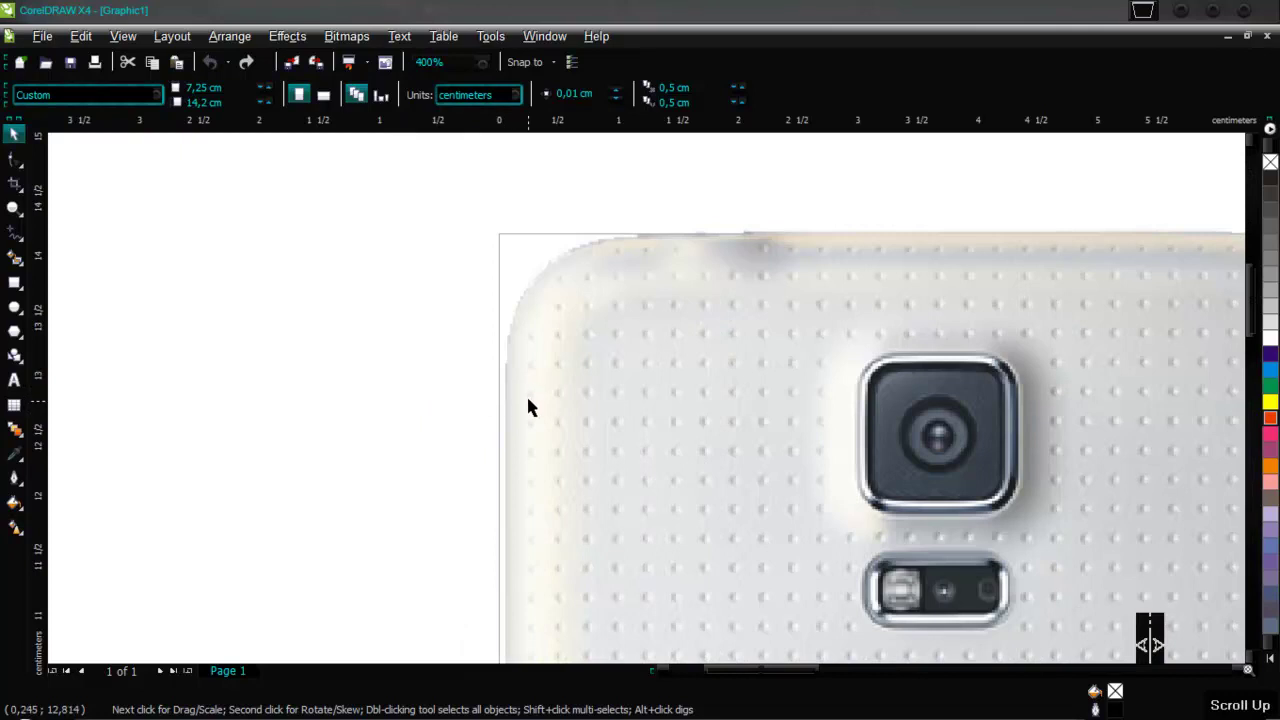
left_click(575, 402)
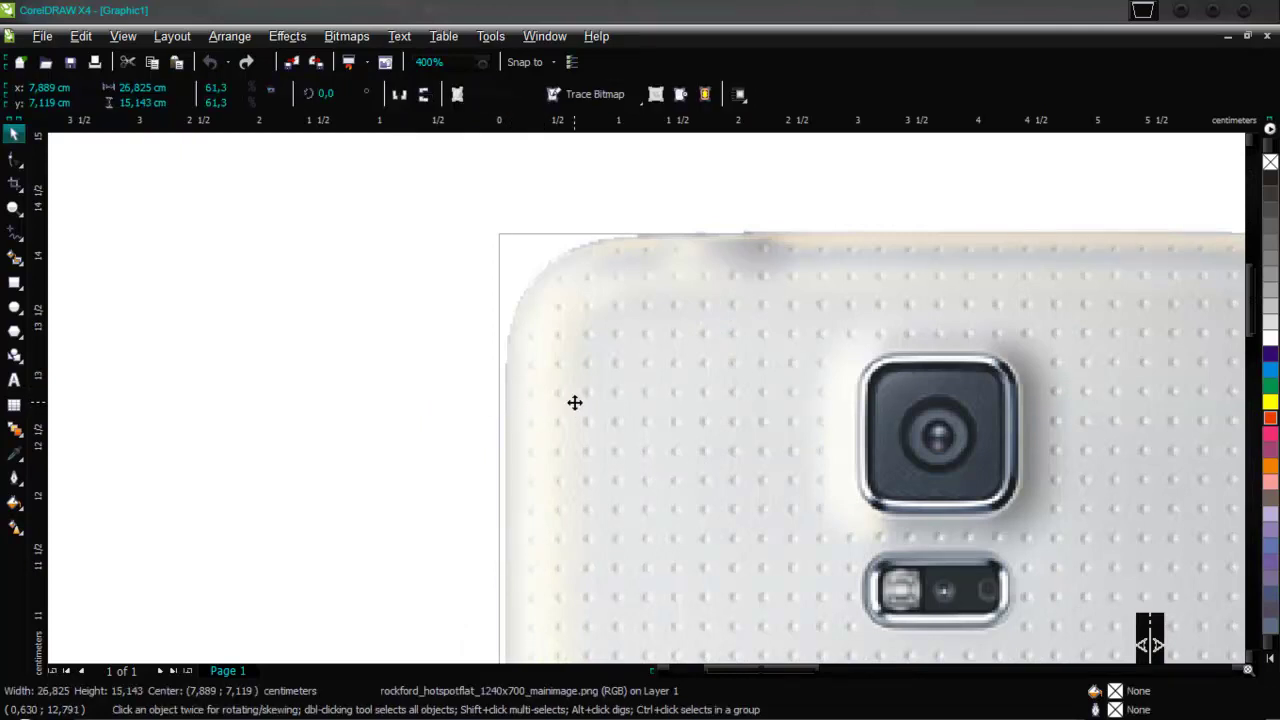
key("Left")
key("Left")
key("Left")
key("Left")
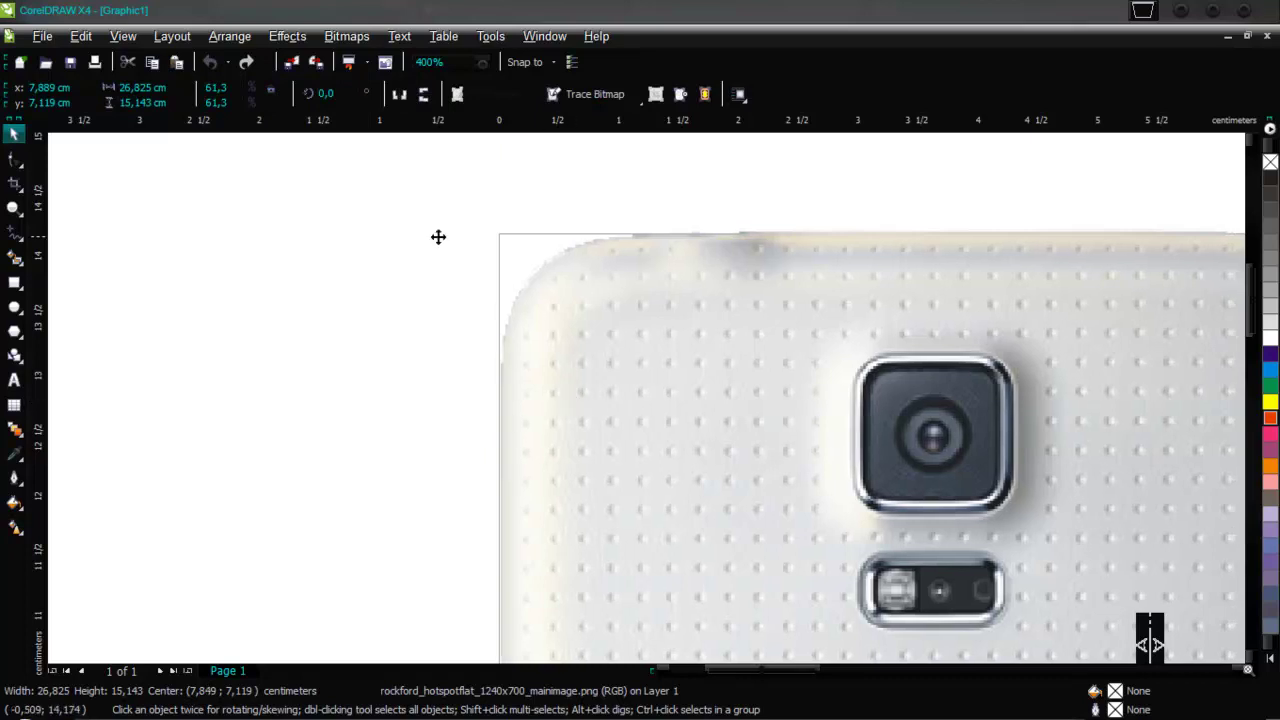
Draw a rectangle about 7.66 by 14.64 cm around the phone's back view, slightly larger than the page frame on all sides
left_click(14, 282)
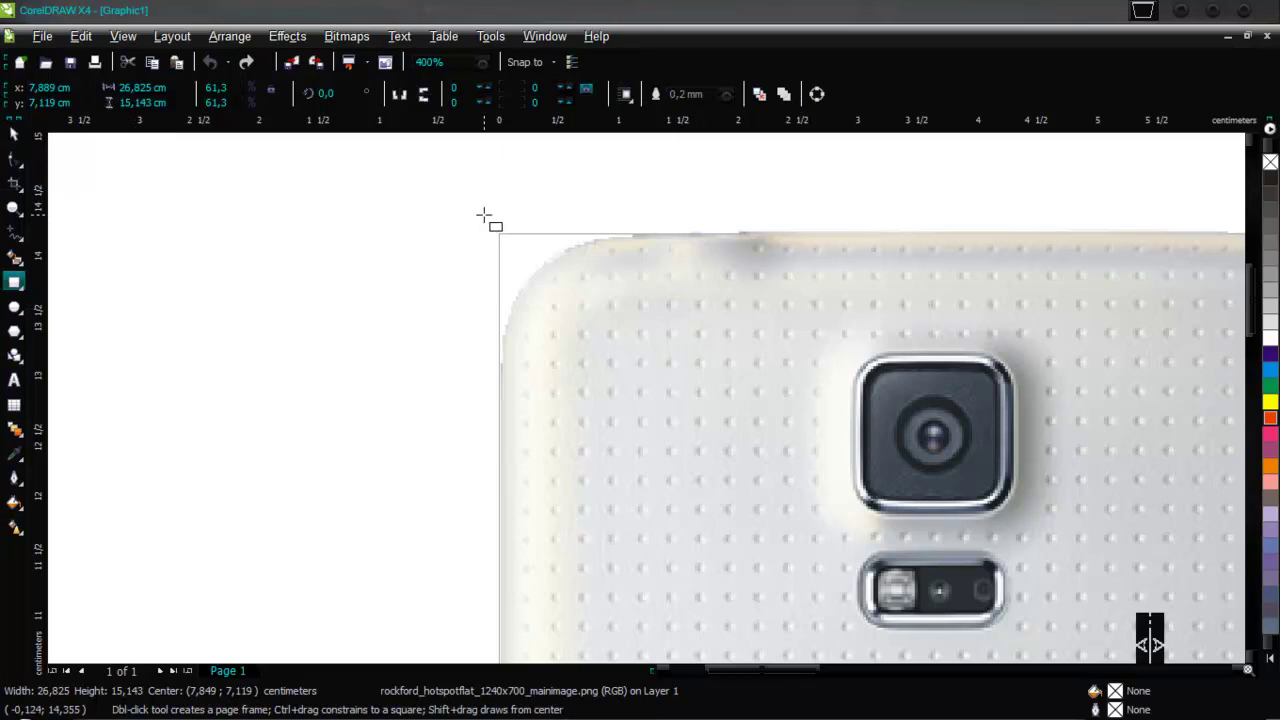
left_click_drag(476, 209, 1126, 616)
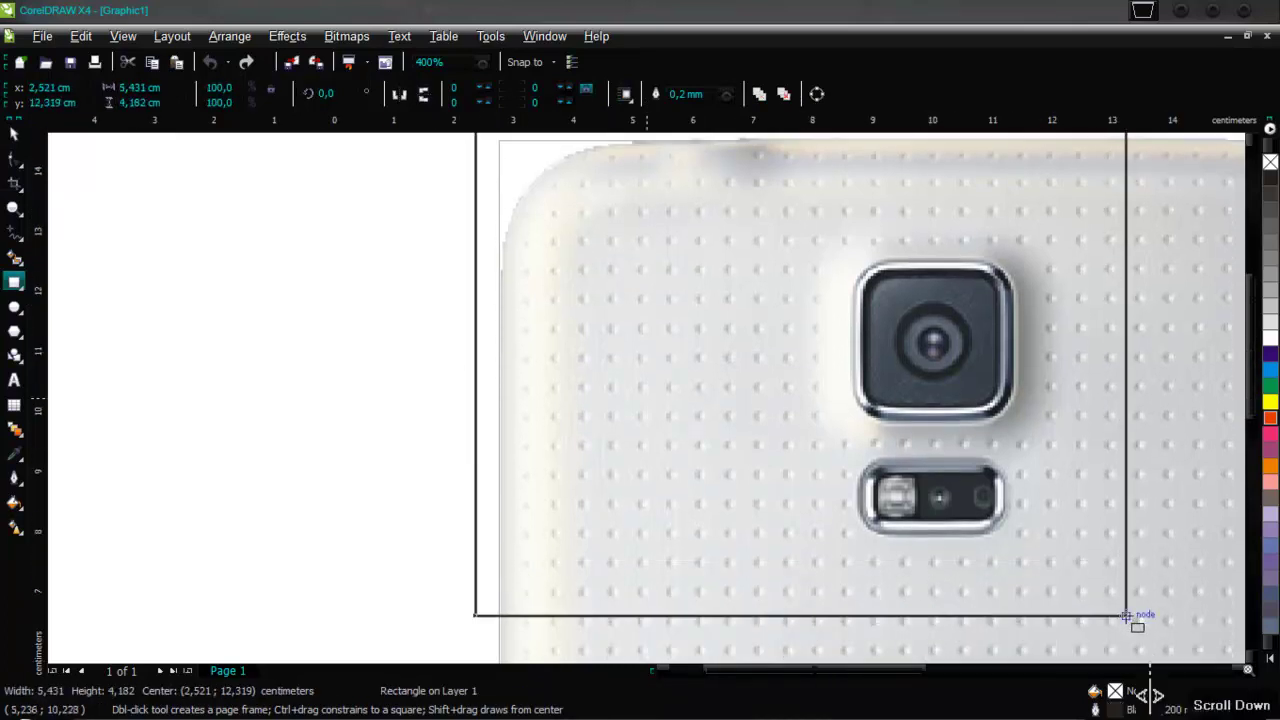
scroll(1126, 616, "down", 3)
left_click_drag(728, 589, 709, 571)
scroll(703, 617, "down", 1)
left_click_drag(597, 398, 603, 613)
scroll(605, 610, "down", 1)
left_click(14, 133)
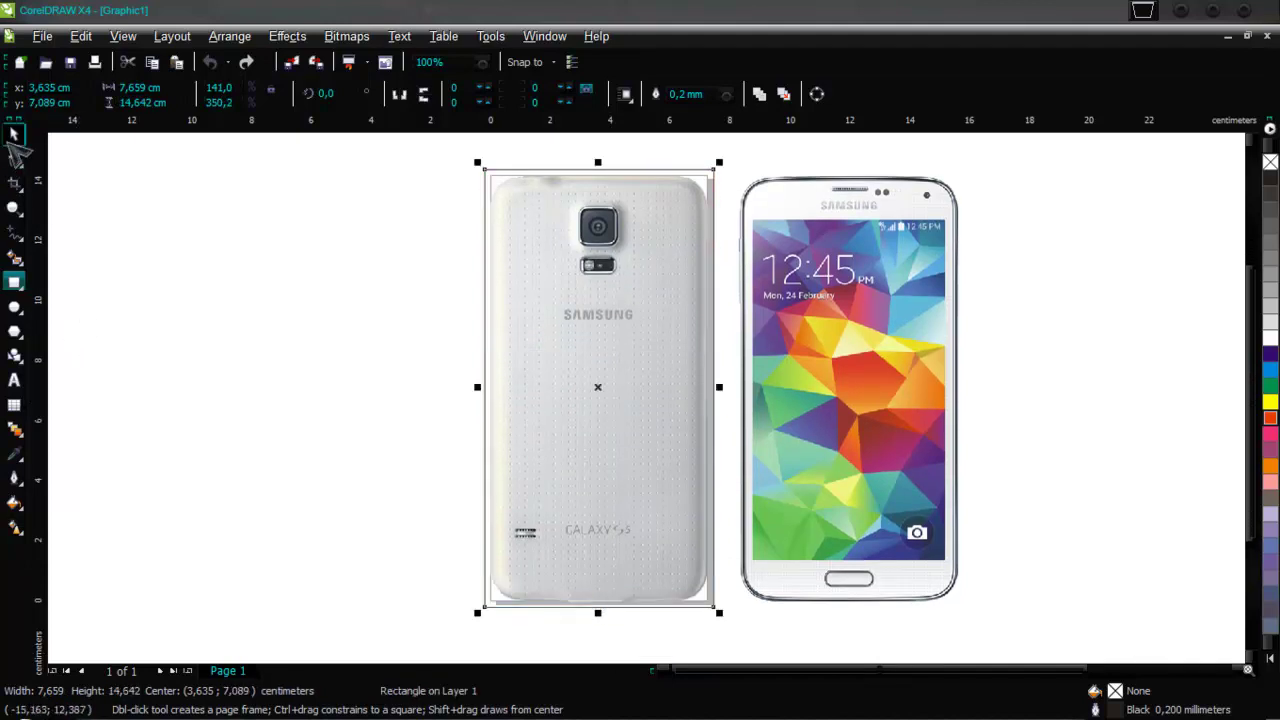
left_click(255, 290)
Draw a rectangle about 1.39 by 1.38 cm around the outer rim of the rear camera
scroll(630, 305, "up", 1)
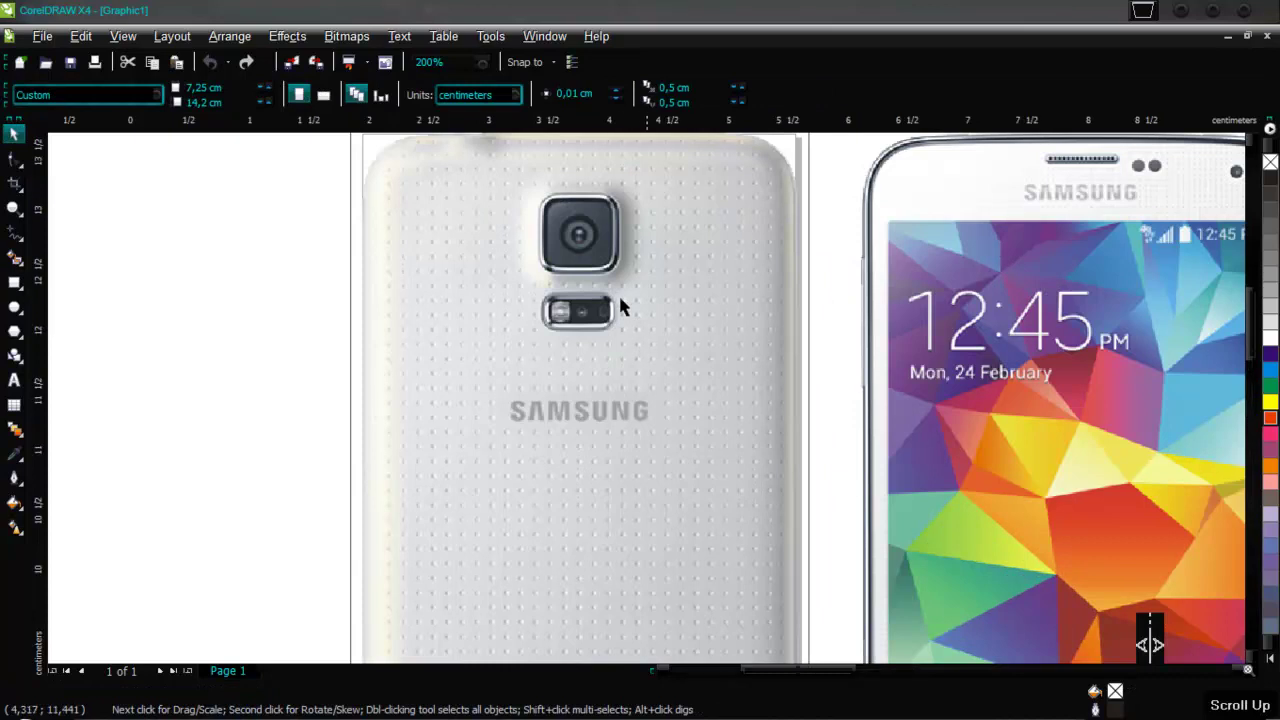
scroll(620, 300, "up", 1)
scroll(646, 401, "up", 1)
scroll(646, 401, "down", 1)
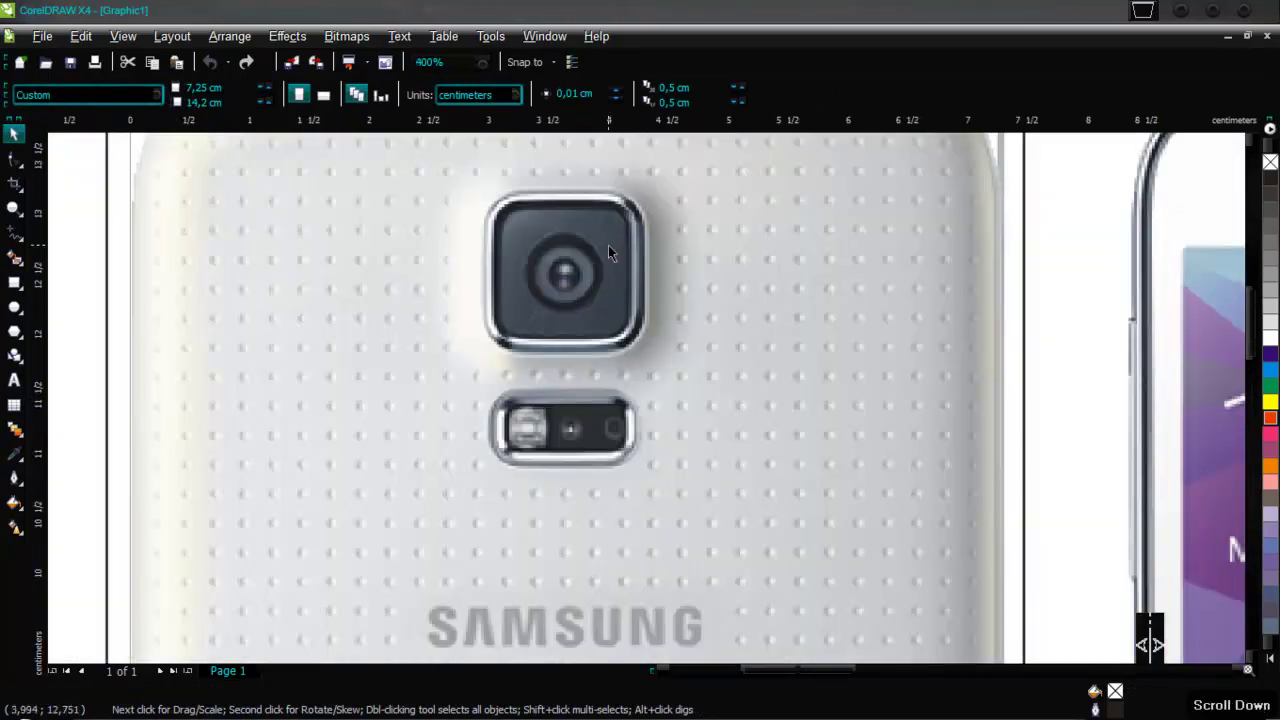
left_click(14, 283)
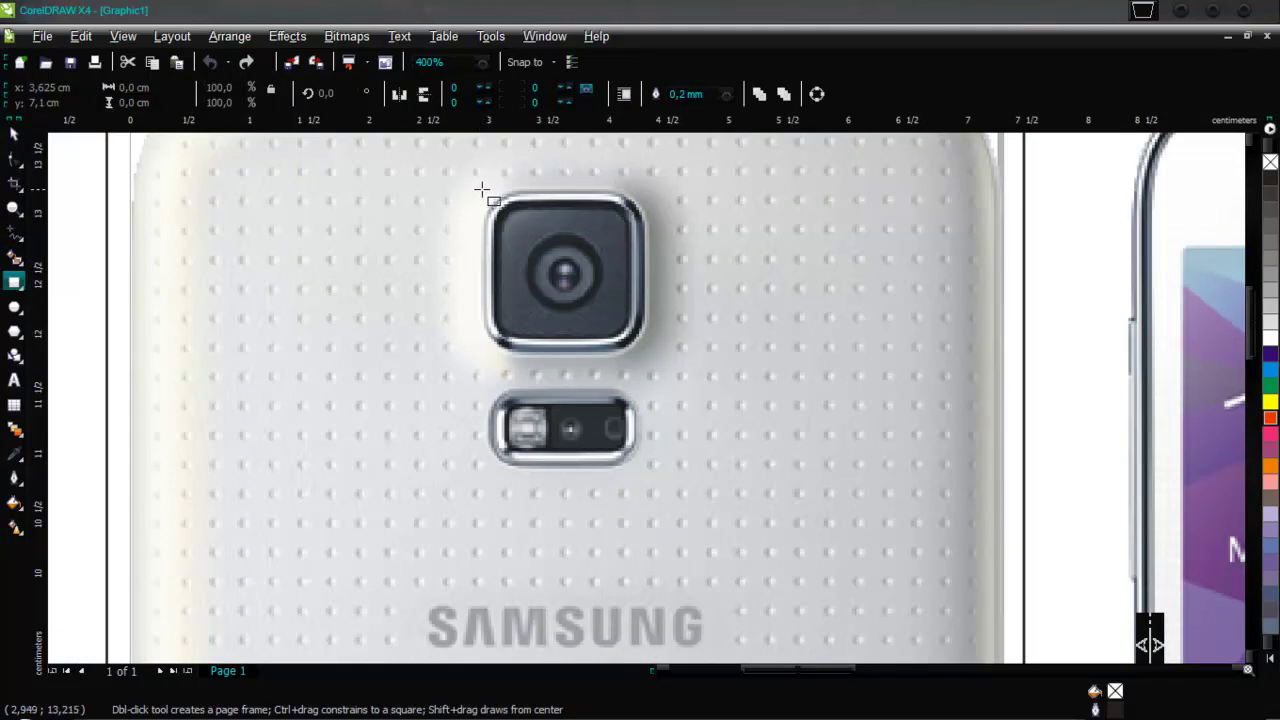
left_click_drag(481, 190, 649, 355)
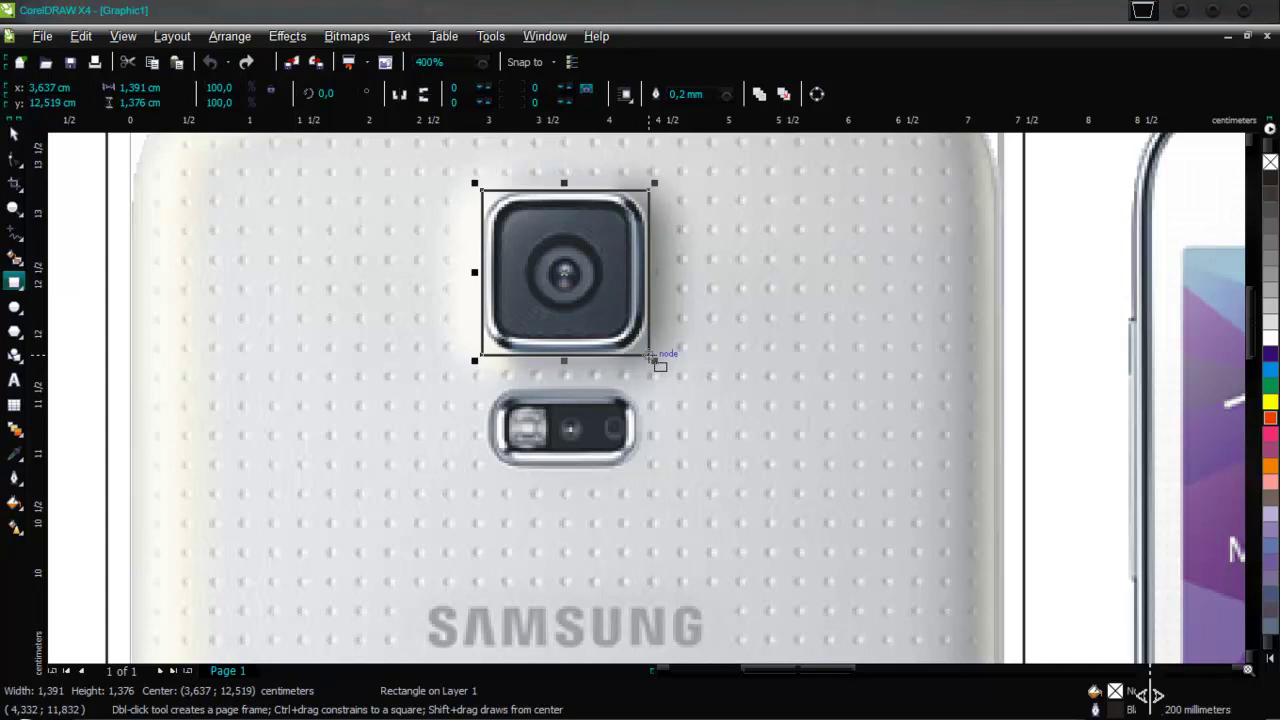
Round the camera rectangle's corners to 46 so they follow the camera rim
left_click(17, 179)
left_click(15, 157)
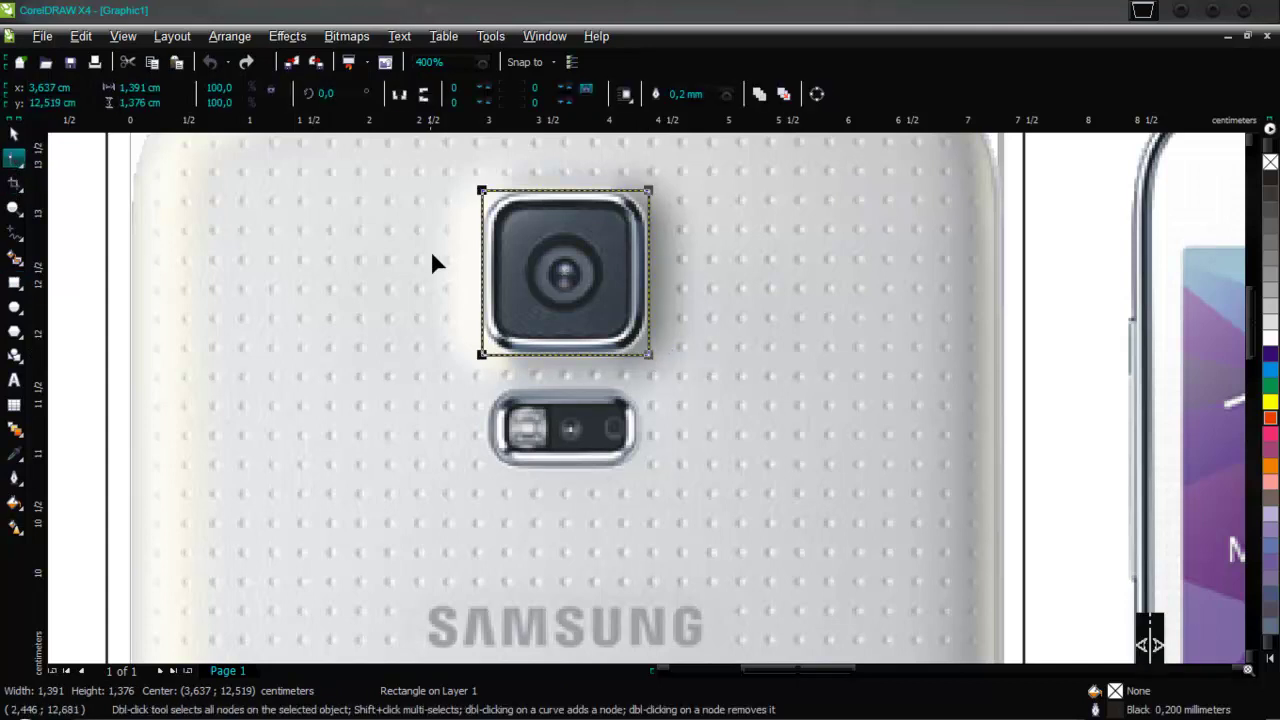
left_click_drag(483, 197, 487, 232)
left_click(14, 133)
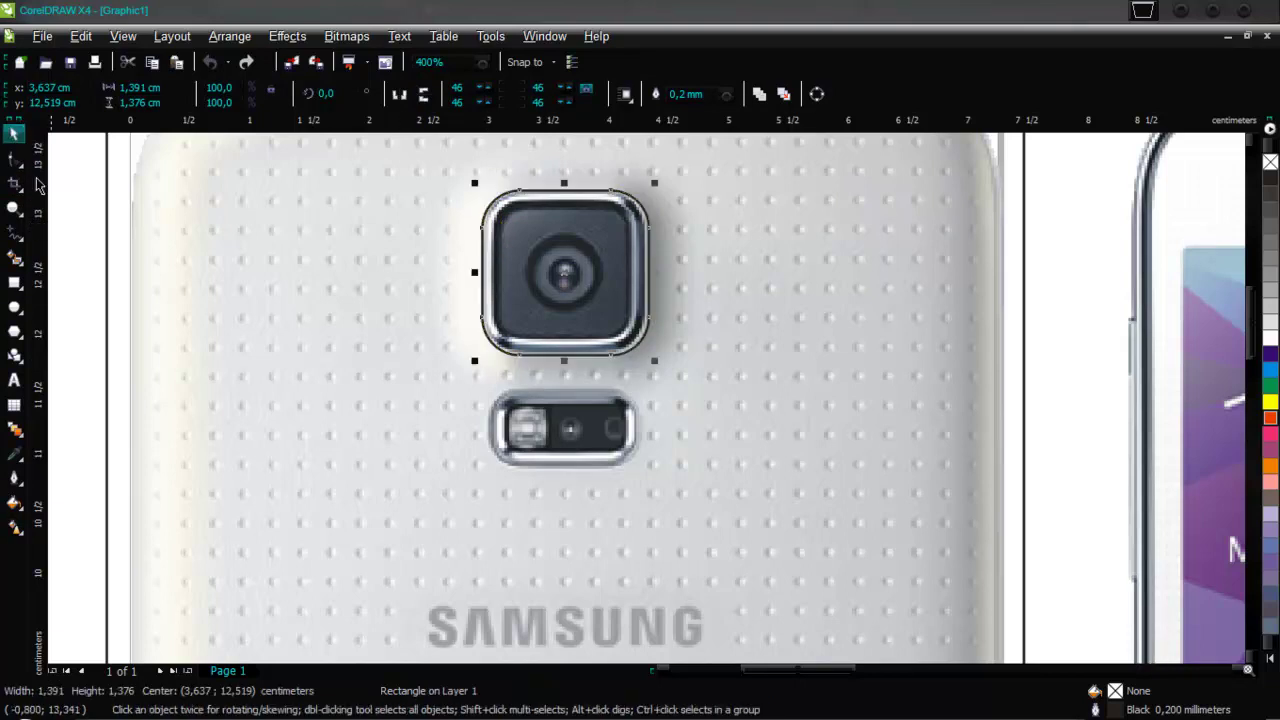
Trim the large outer rectangle with the rounded camera shape
scroll(654, 411, "down", 2)
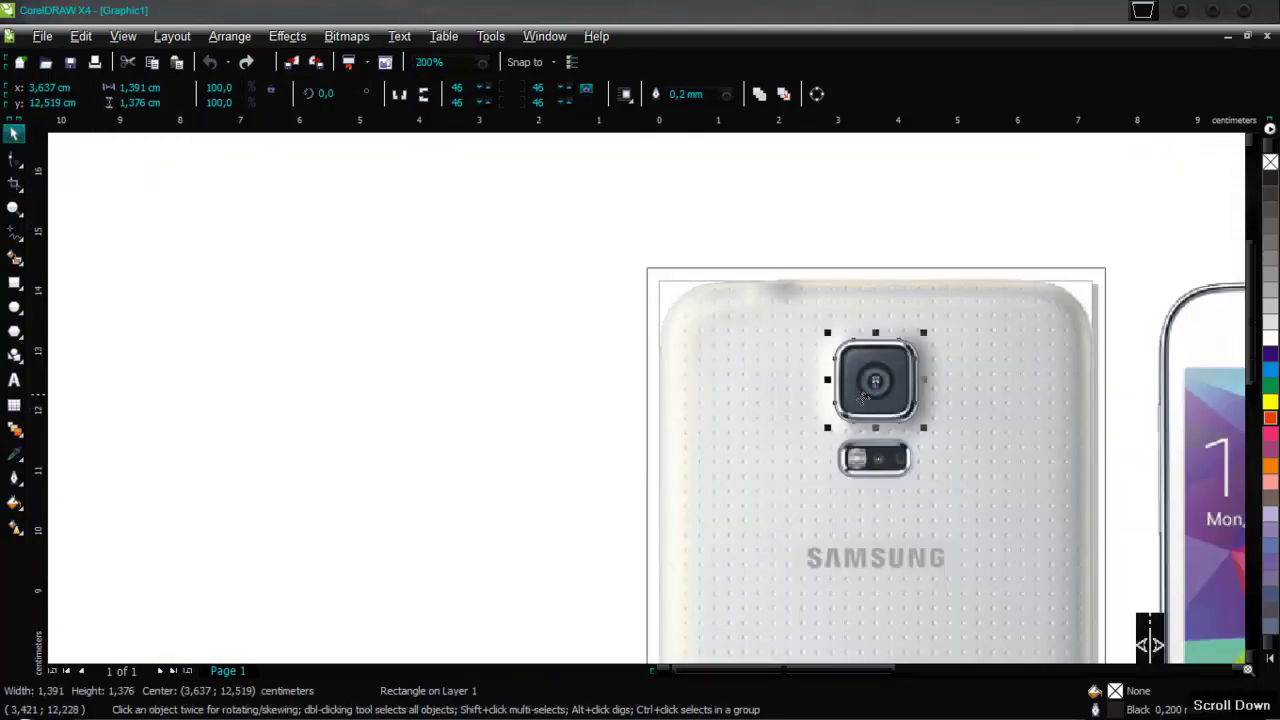
left_click(760, 376, "shift")
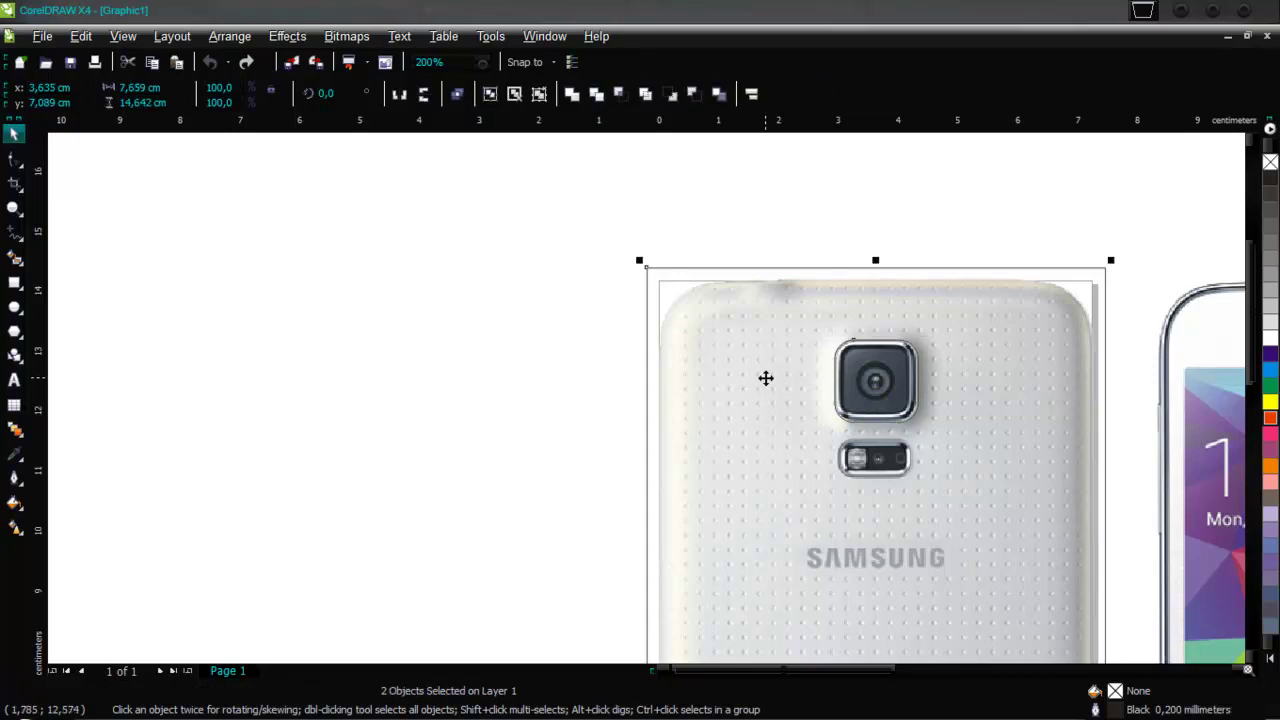
left_click(597, 95)
left_click(890, 400)
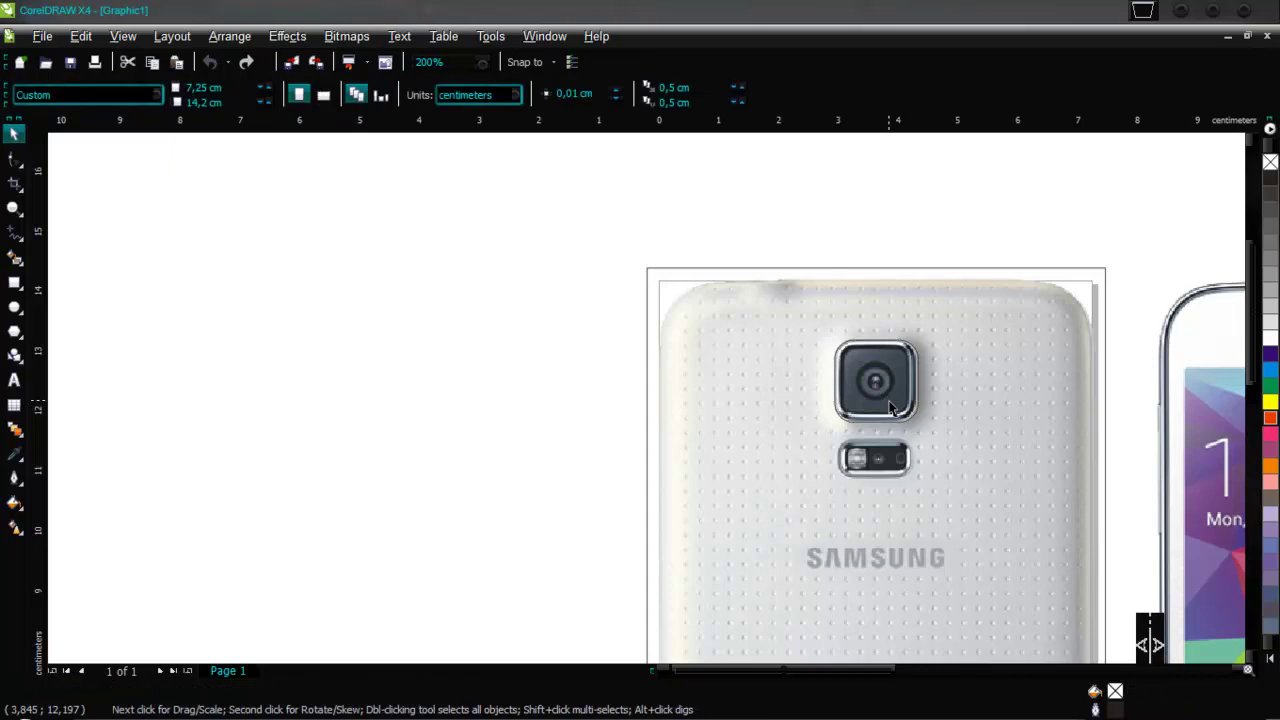
Draw a rectangle about 1.29 by 0.66 cm around the flash and sensor module and round its corners to 80
scroll(889, 399, "up", 2)
scroll(622, 594, "up", 2)
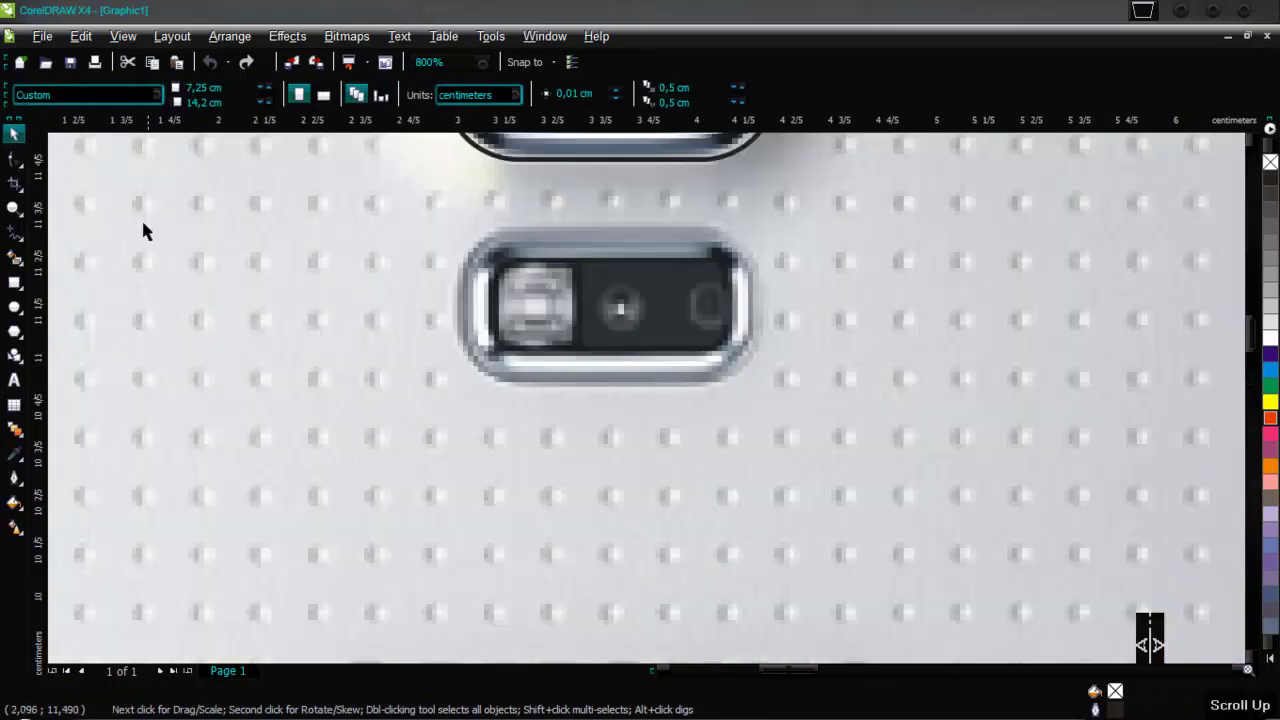
left_click(14, 282)
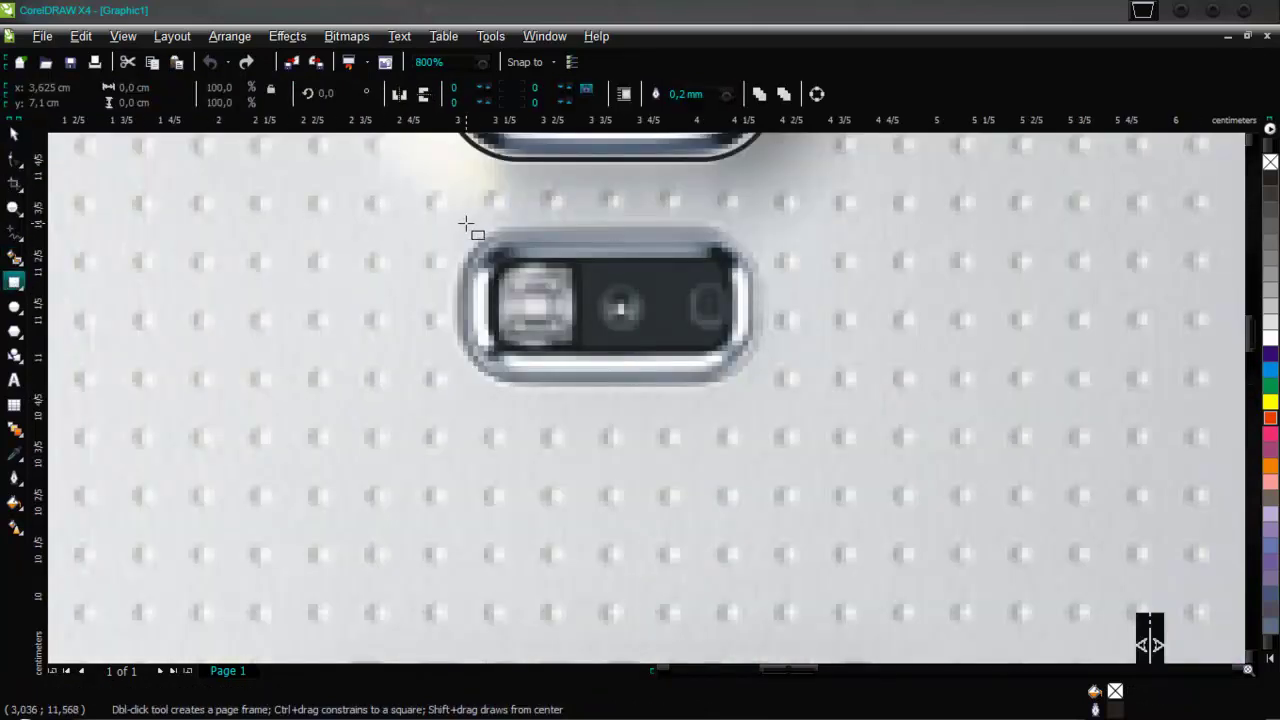
left_click_drag(453, 228, 763, 385)
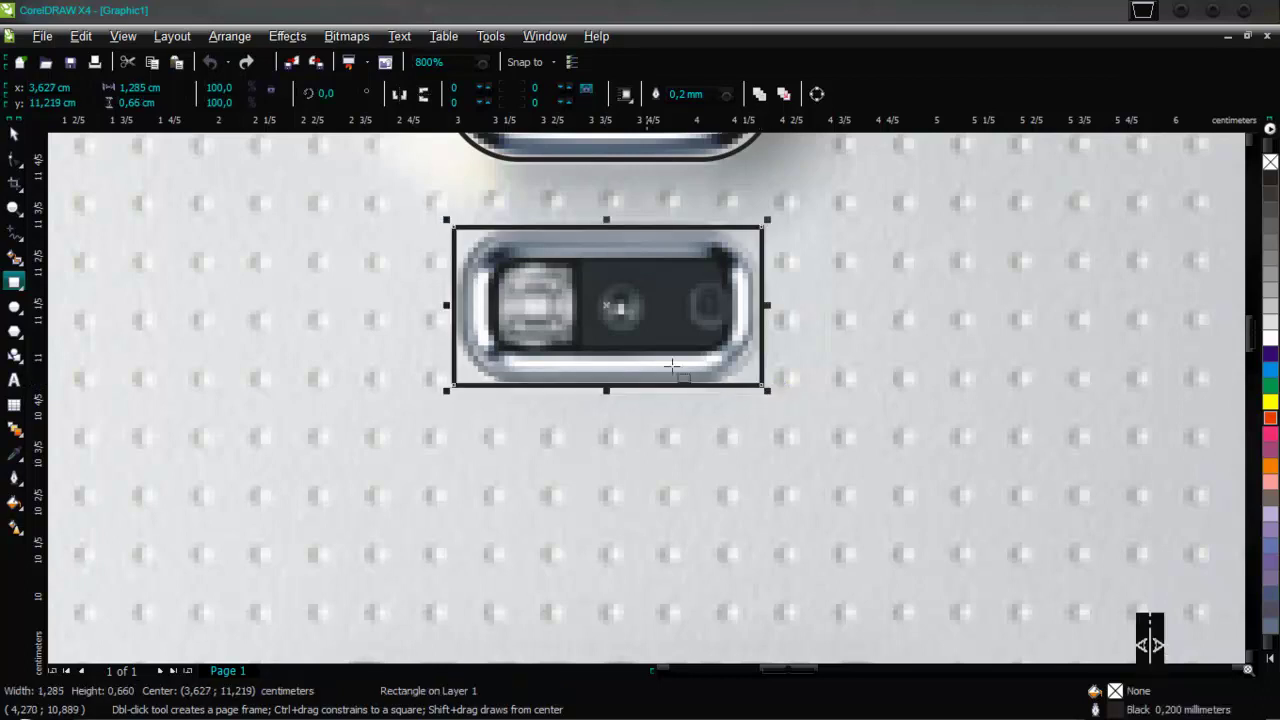
key("F10")
left_click_drag(456, 233, 459, 290)
key("space")
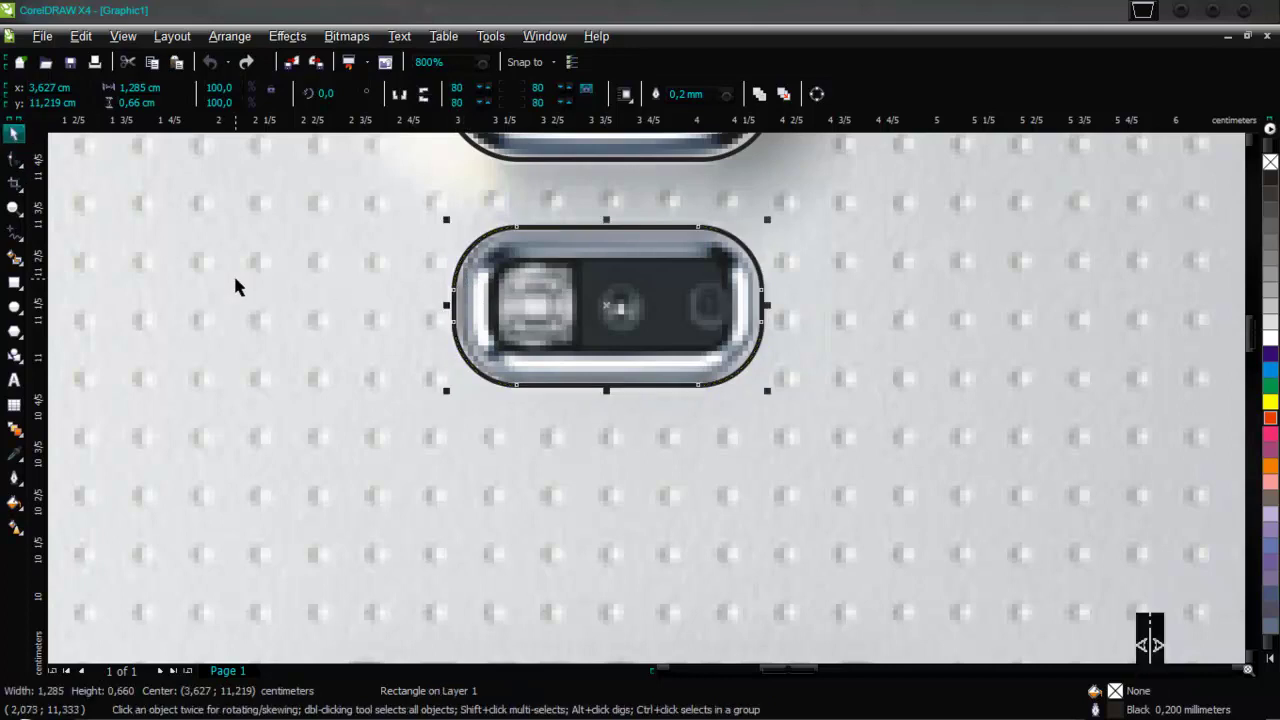
Trim the large outer rectangle with the rounded flash module shape, leaving nothing selected
scroll(646, 406, "down", 2)
left_click(650, 415)
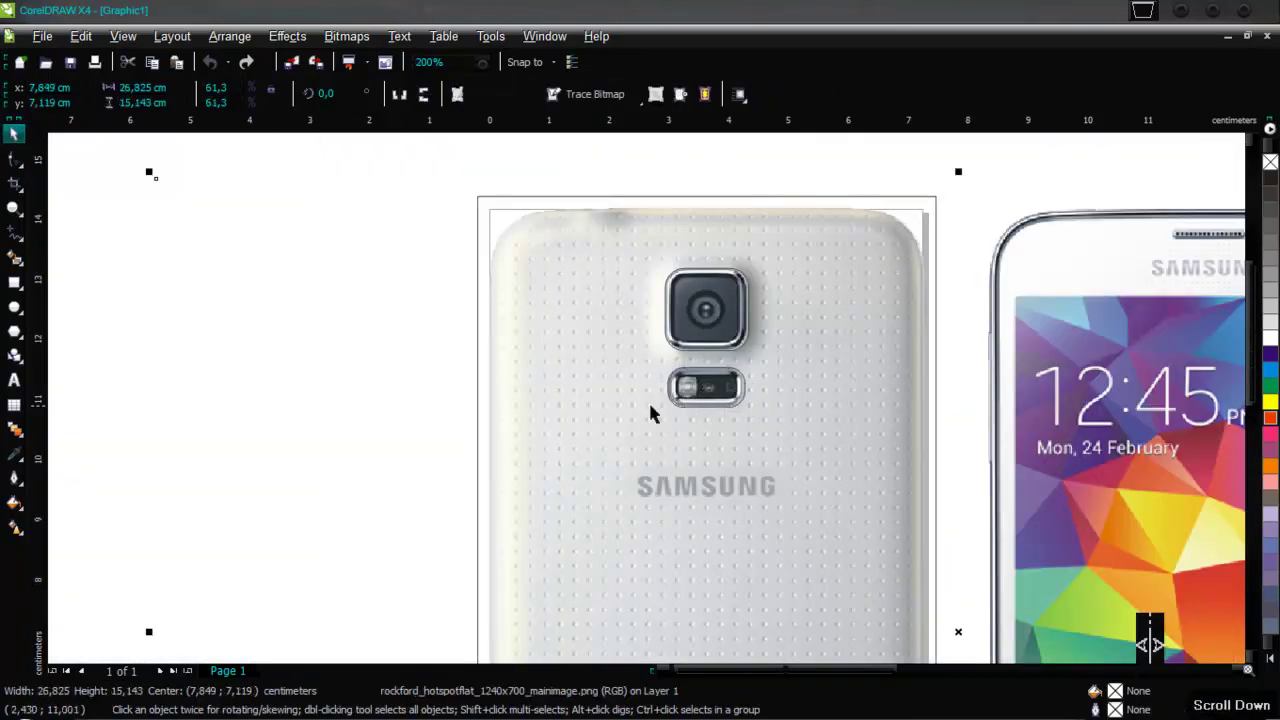
left_click(731, 399)
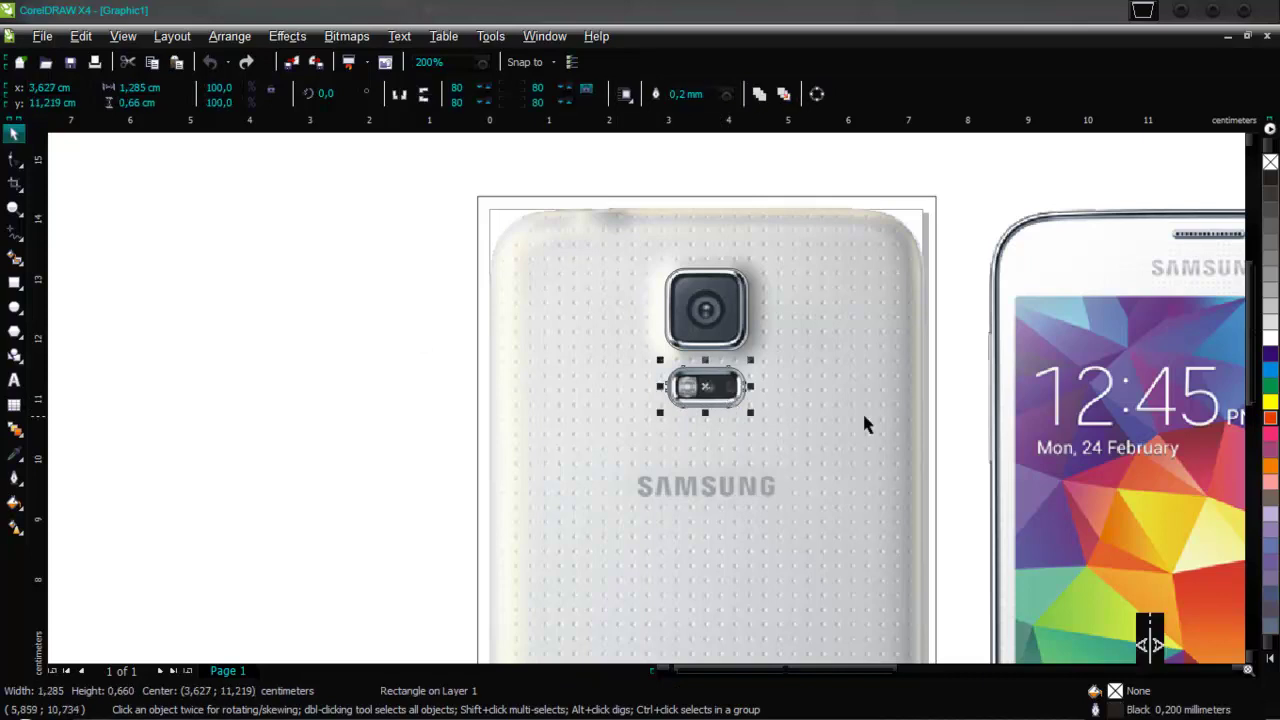
left_click(873, 414, "shift")
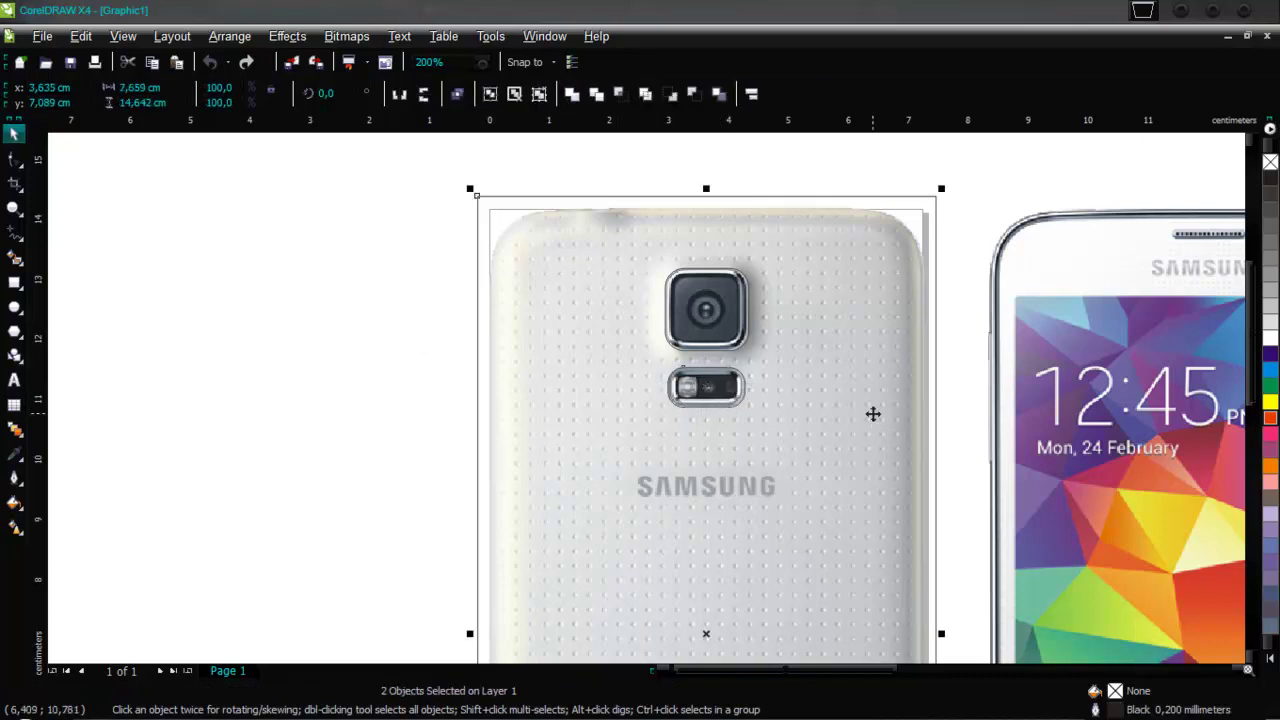
left_click(597, 94)
left_click(968, 366)
left_click(706, 388)
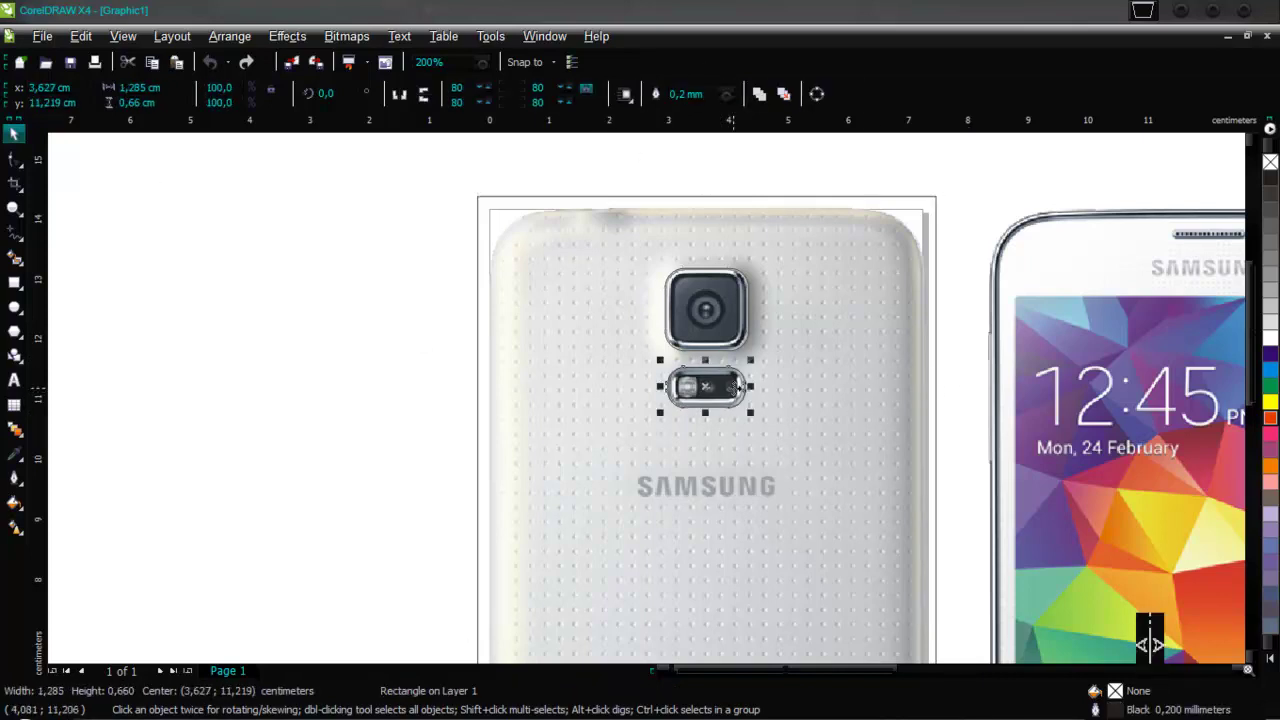
key("Escape")
Draw a rectangle about 0.72 by 0.13 cm around the upper speaker slot and round its corners to 75
scroll(646, 406, "down", 2)
scroll(646, 406, "up", 2)
scroll(631, 451, "down", 3)
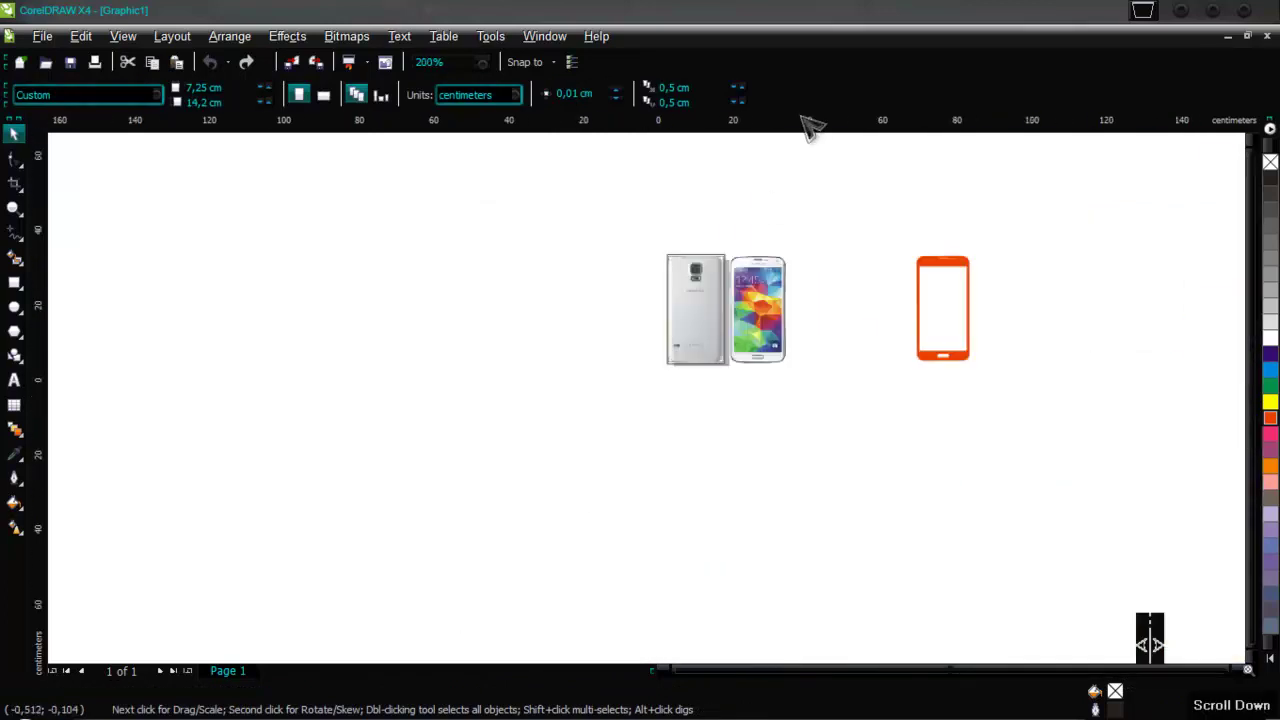
scroll(588, 590, "up", 2)
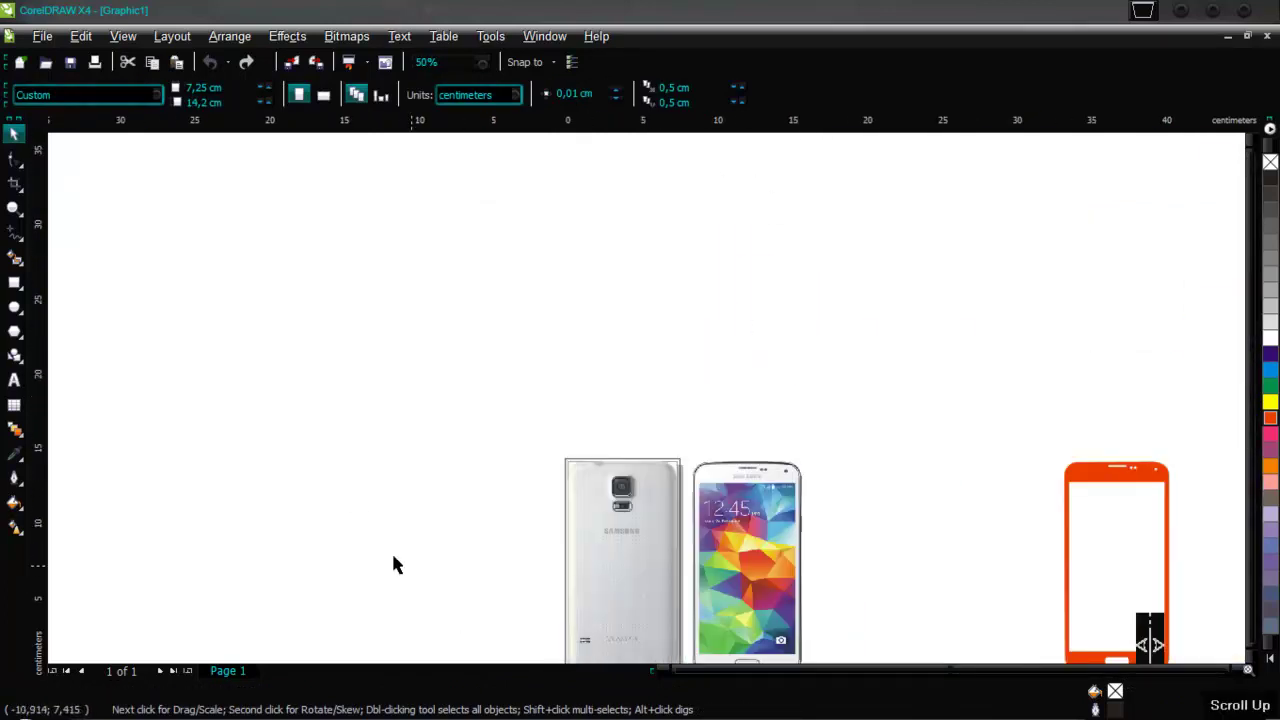
scroll(655, 405, "up", 3)
scroll(652, 406, "up", 2)
left_click(14, 282)
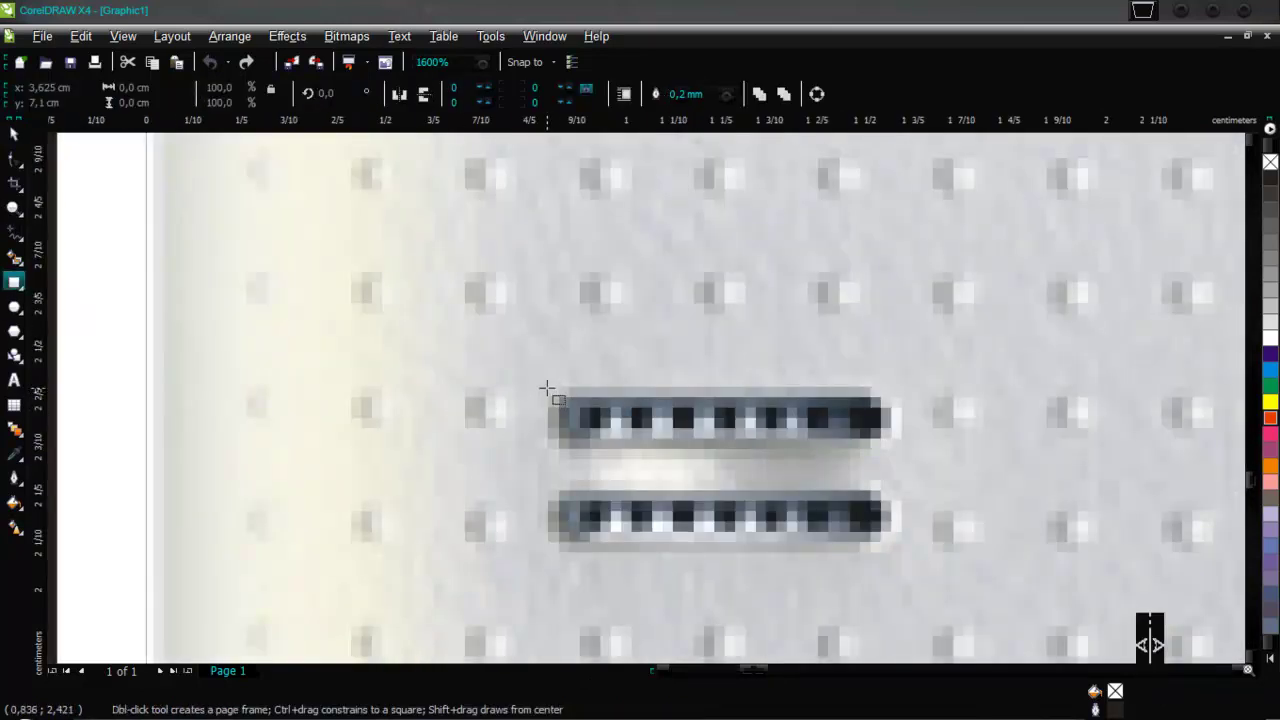
mouse_move(546, 388)
left_mouse_down()
mouse_move(743, 450)
mouse_move(897, 455)
left_mouse_up()
left_click(14, 158)
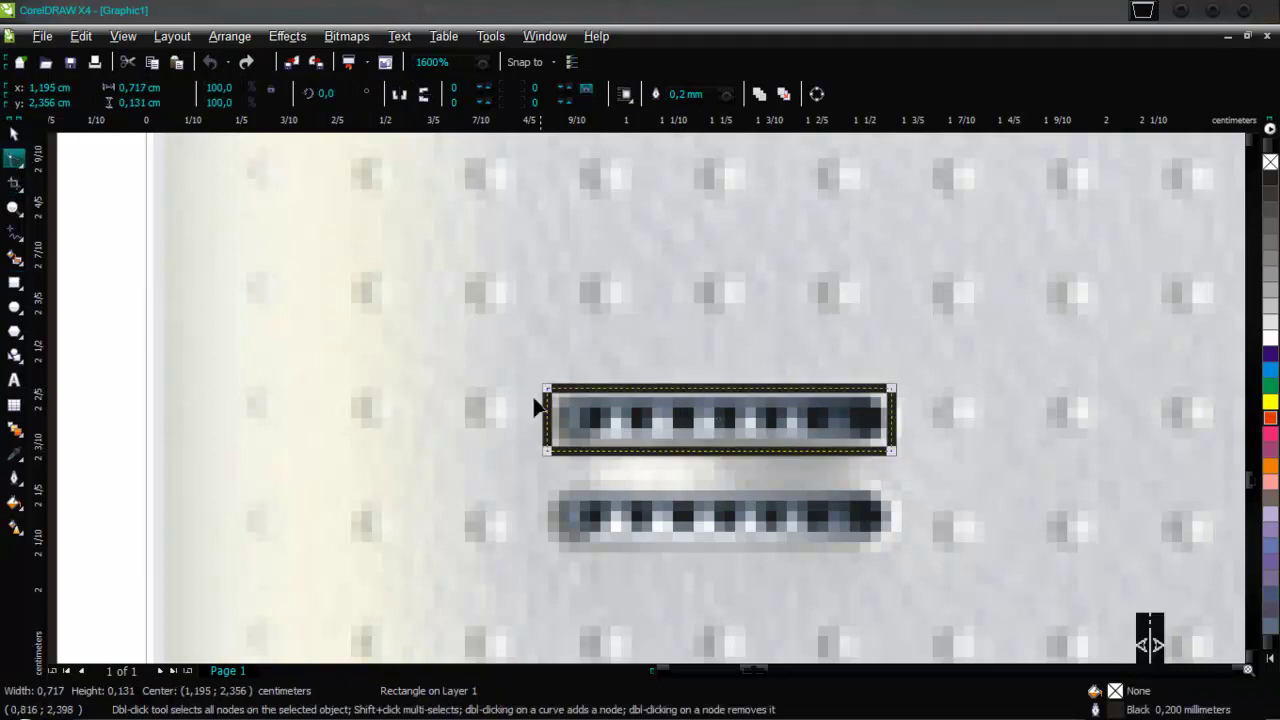
left_click_drag(549, 395, 570, 389)
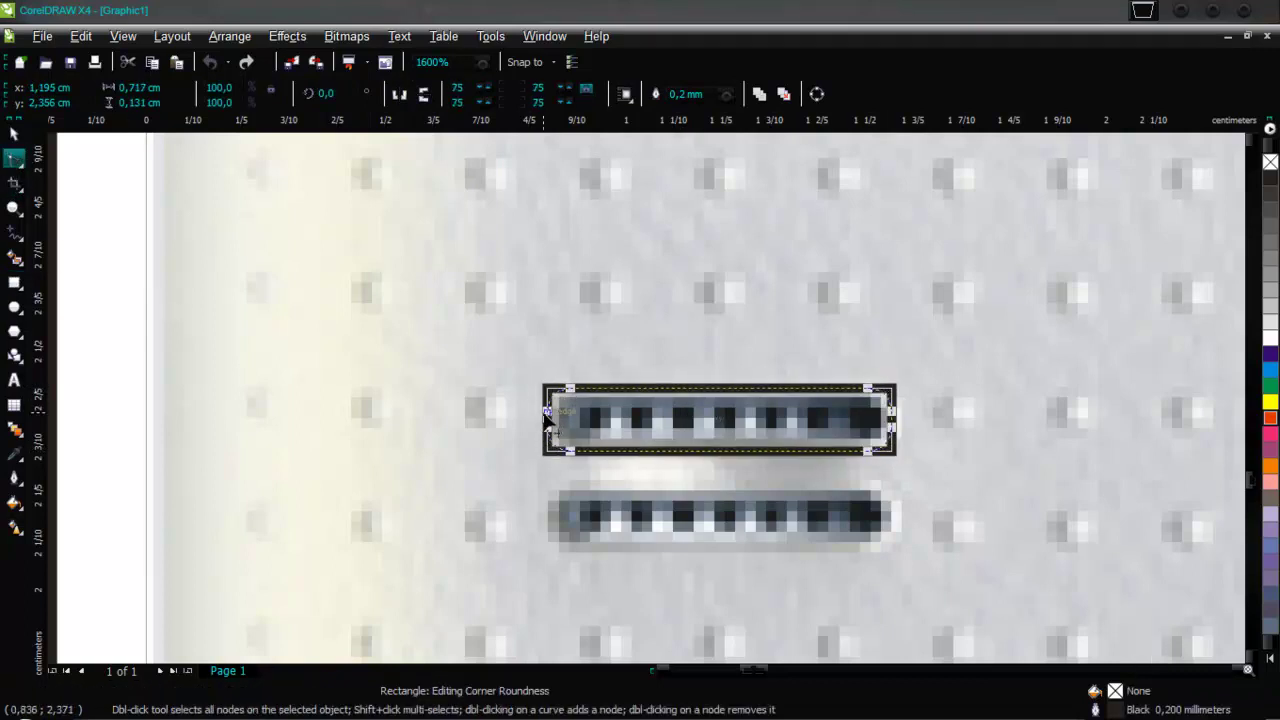
left_click(14, 133)
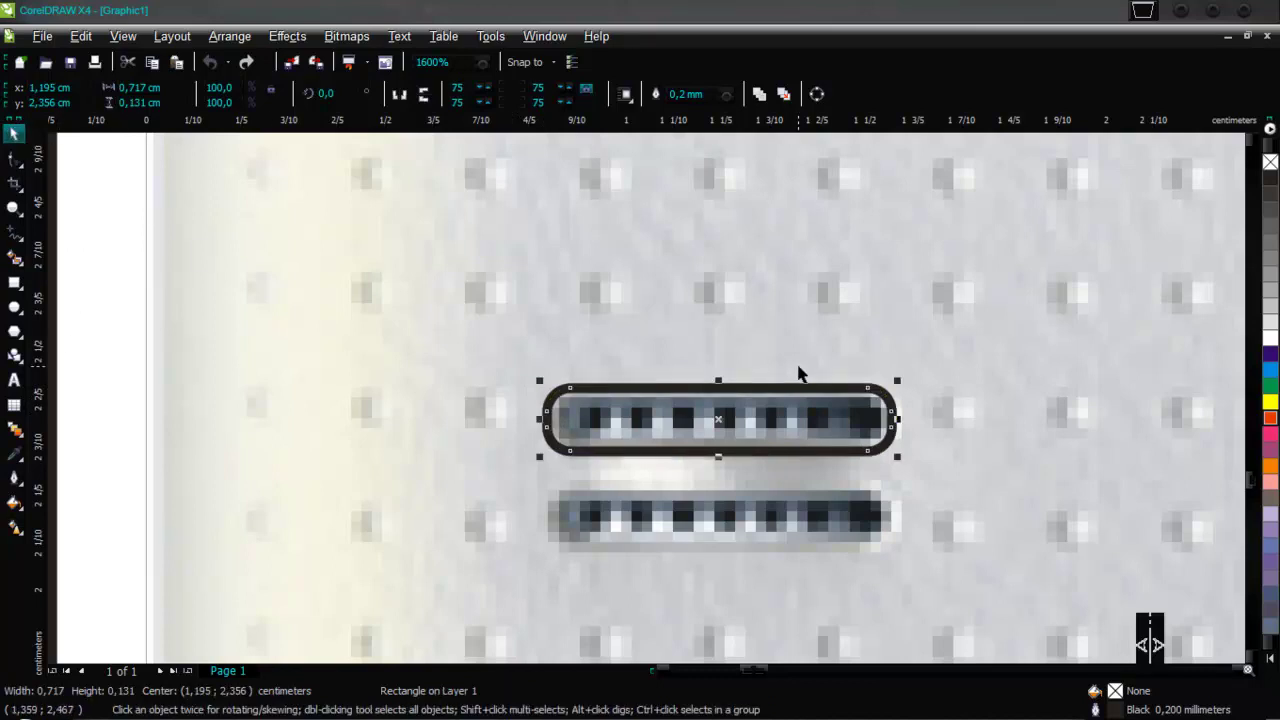
Place a copy of the rounded slot outline over the lower speaker slot
left_click_drag(718, 418, 720, 515)
right_click(720, 515)
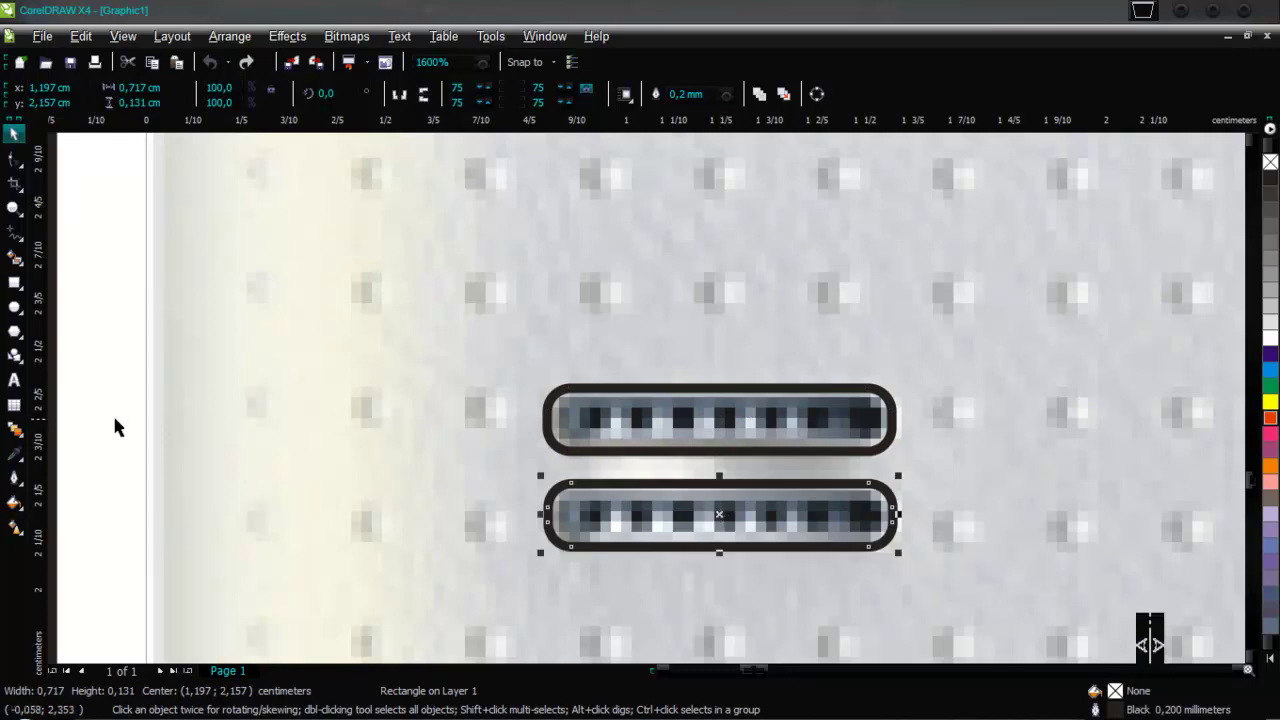
left_click(303, 430)
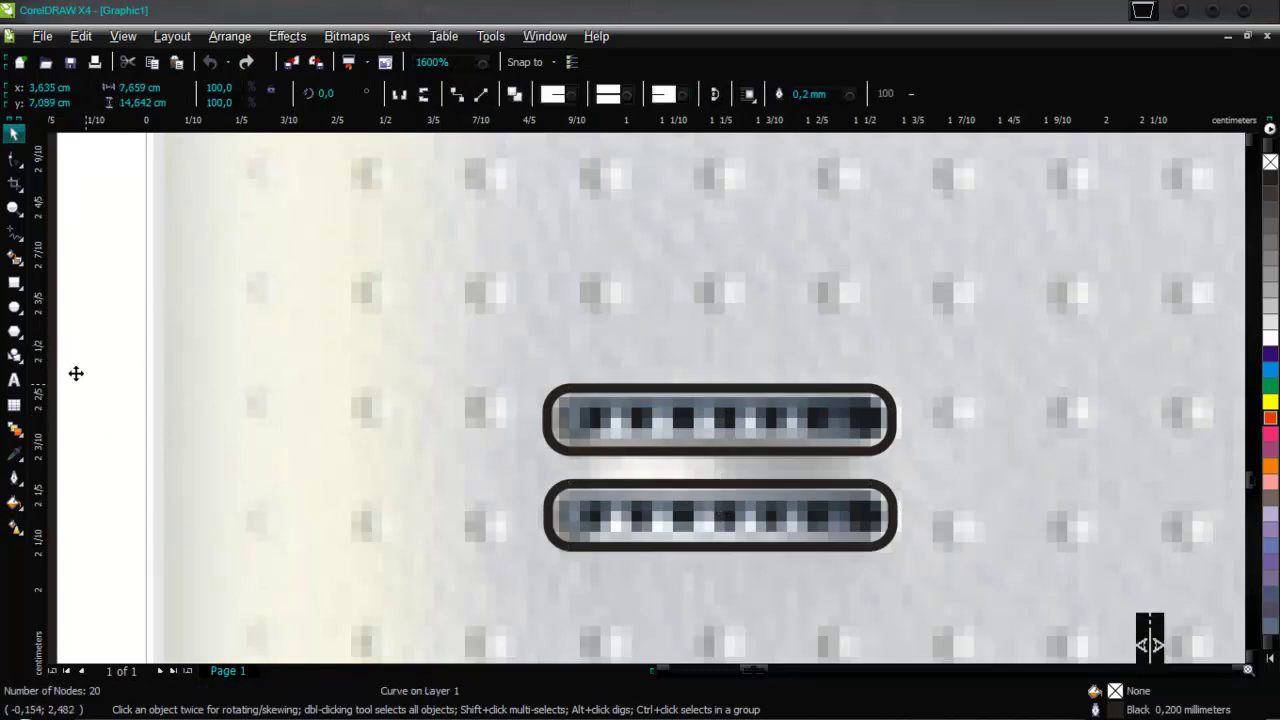
scroll(663, 400, "down", 1)
left_click(543, 331)
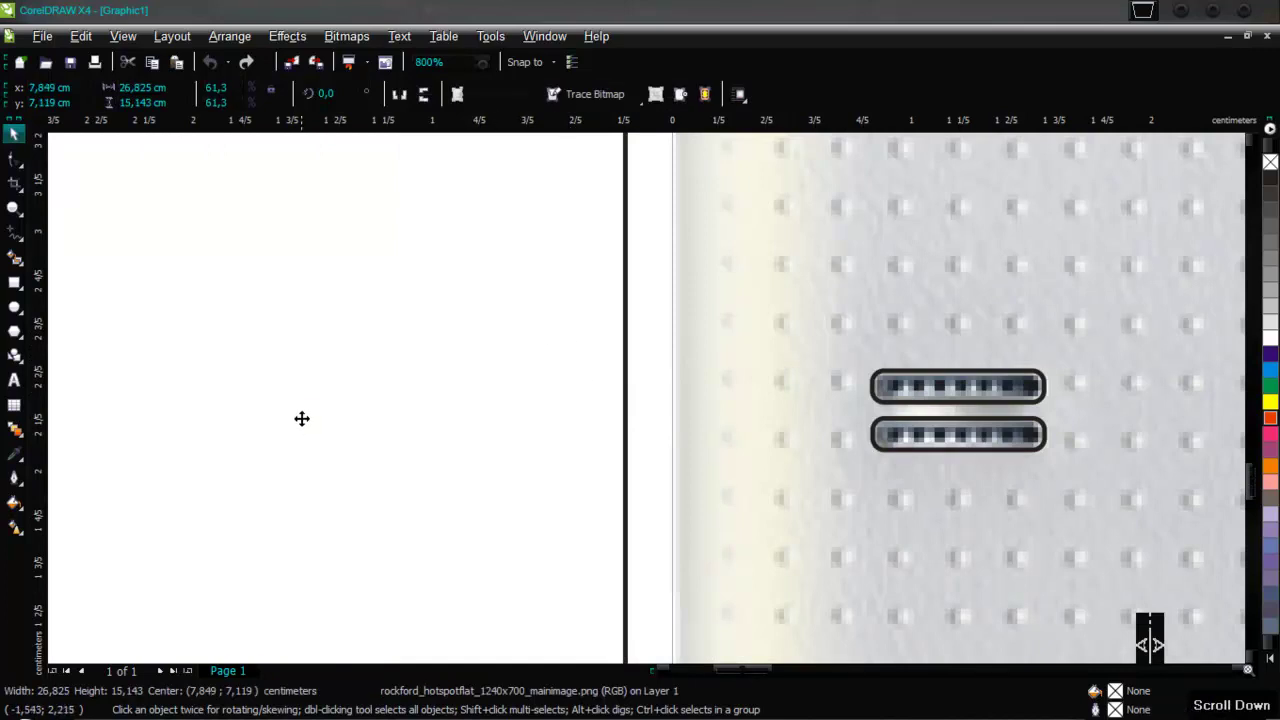
scroll(657, 389, "down", 3)
left_click(407, 370)
scroll(684, 409, "up", 3)
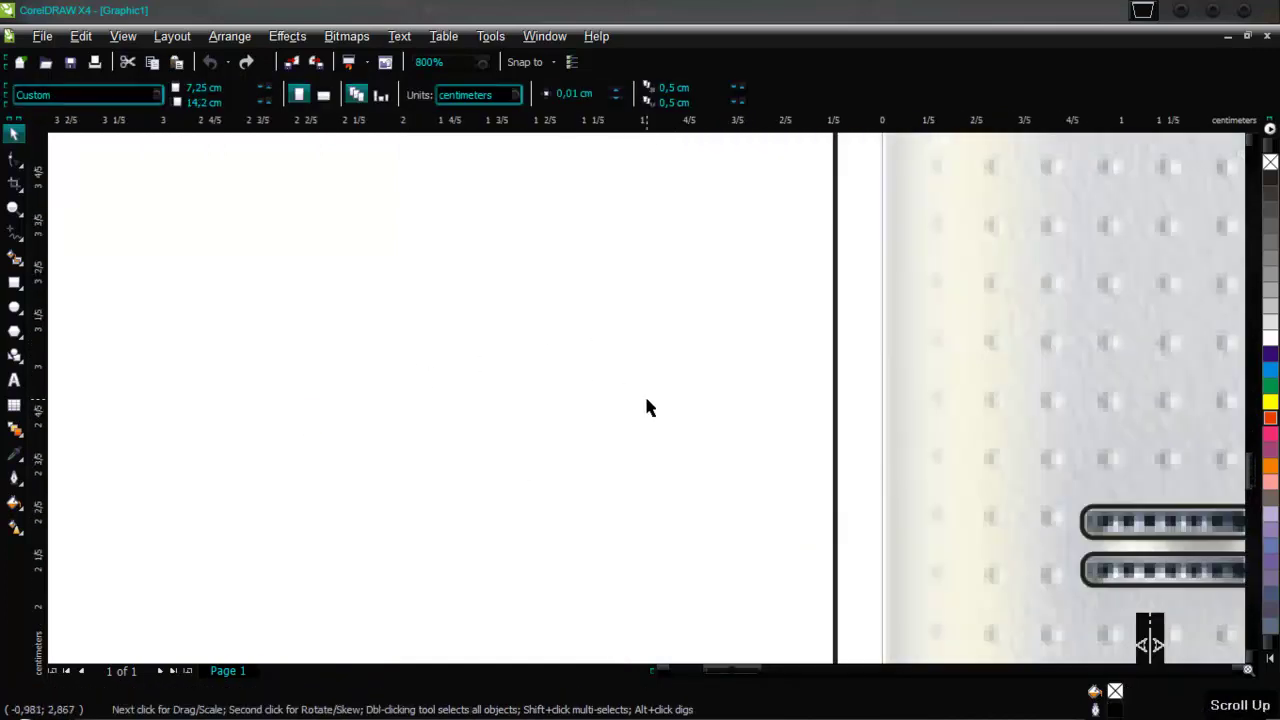
scroll(651, 413, "down", 1)
left_click_drag(651, 413, 914, 484)
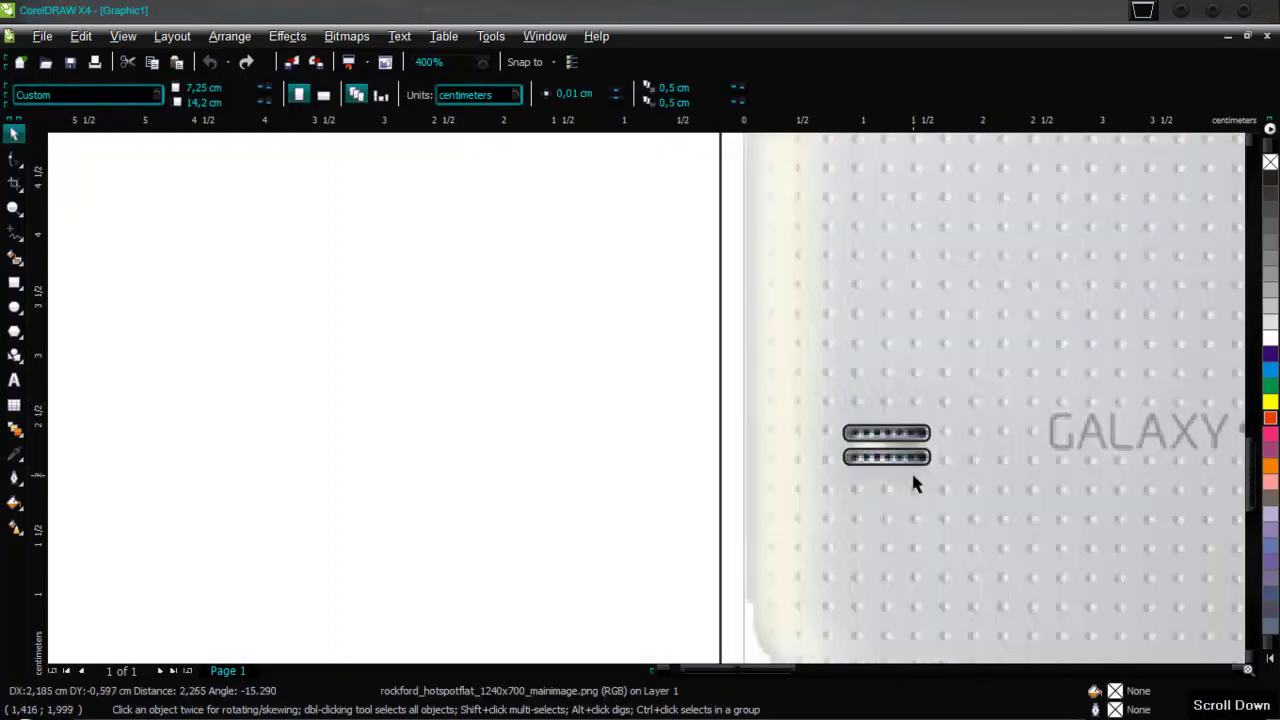
key("ctrl+z")
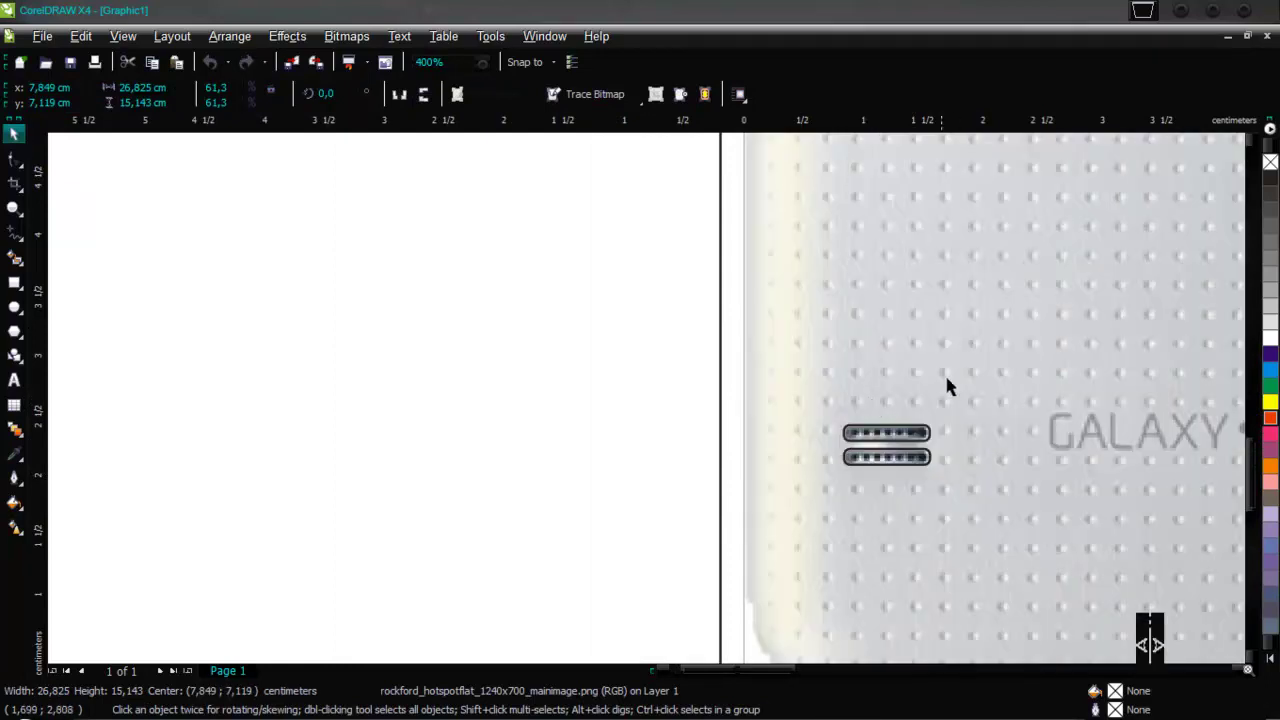
Group the two rounded speaker slot outlines
left_click(895, 446)
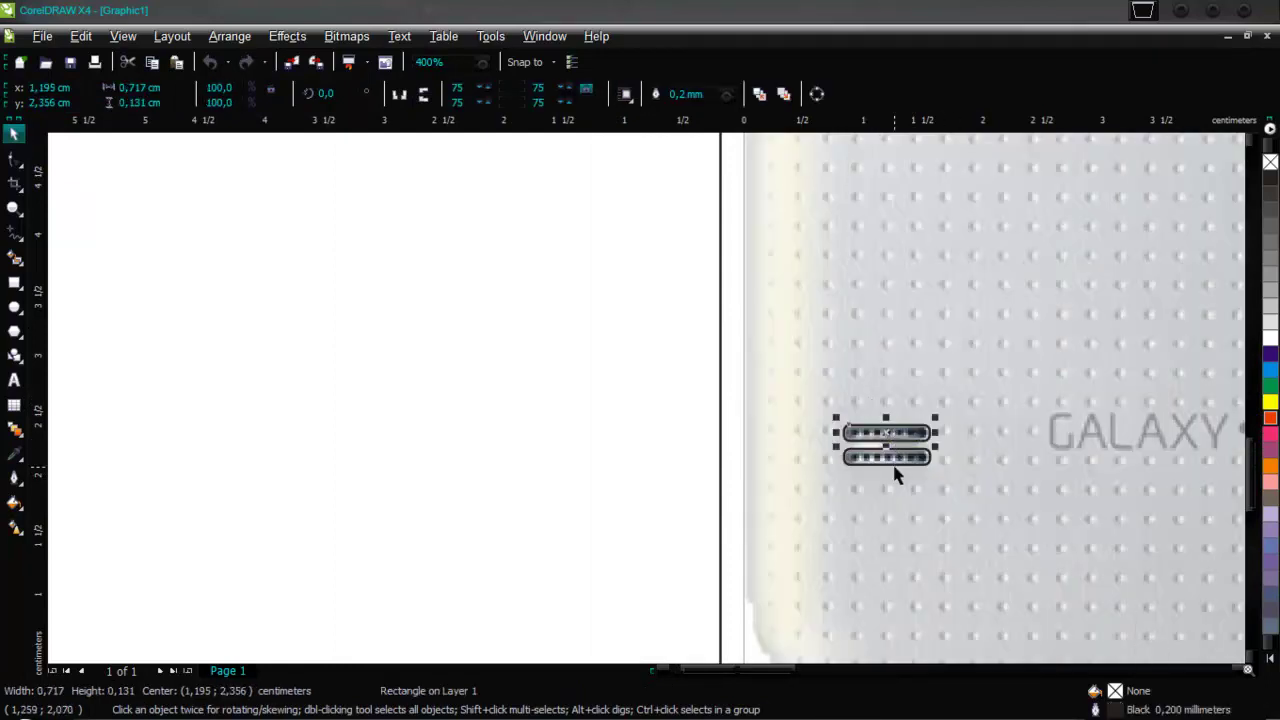
left_click(908, 466, "shift")
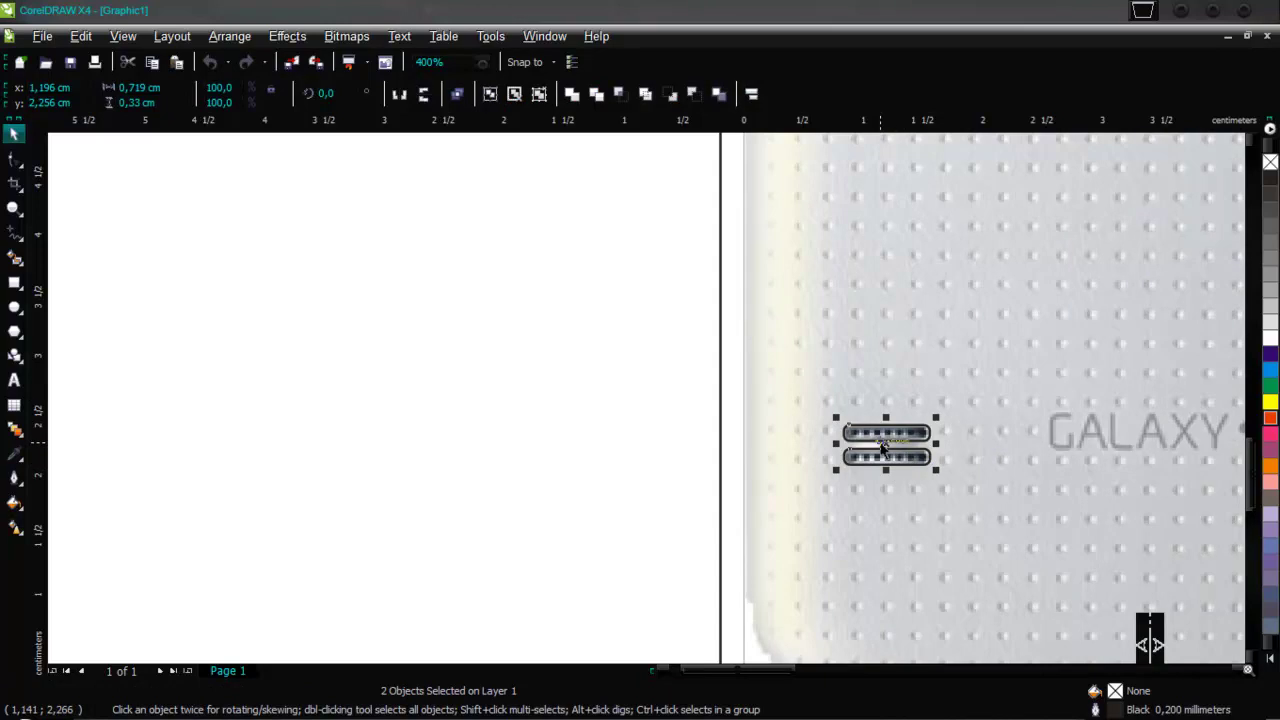
right_click(888, 443)
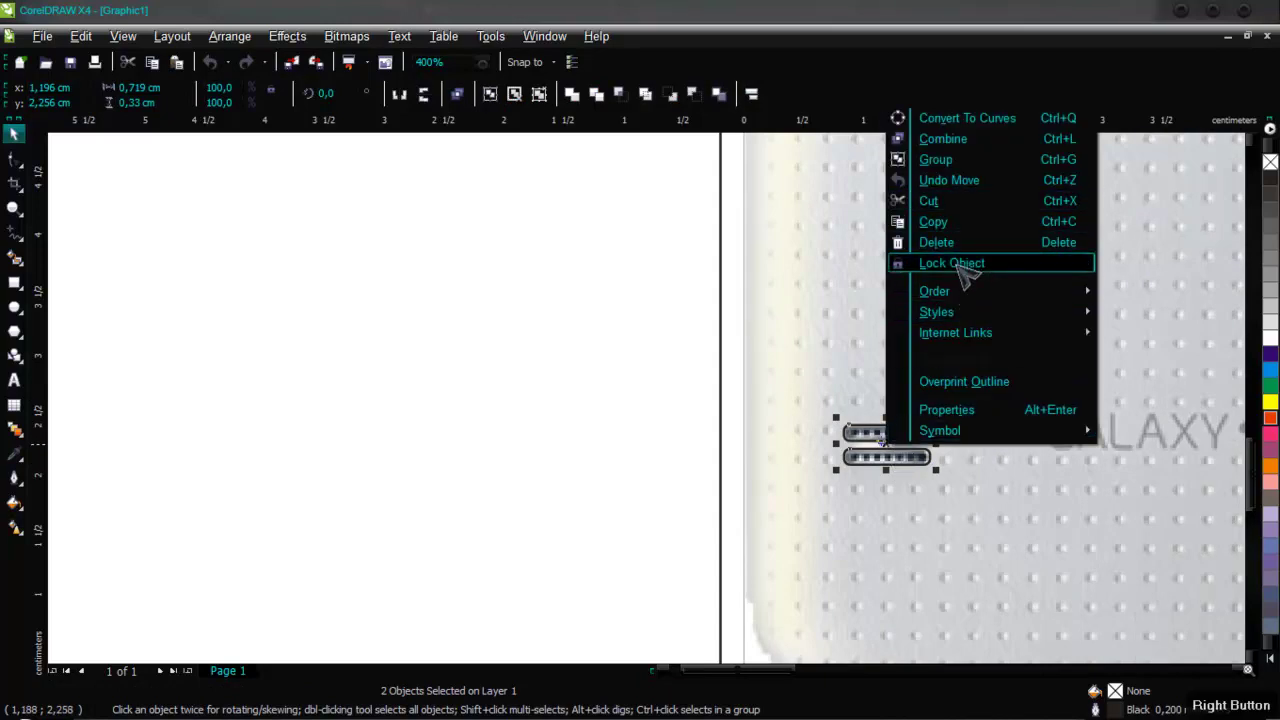
left_click(945, 159)
Trim the large outer rectangle with the grouped speaker slots and remove the group
scroll(816, 362, "down", 1)
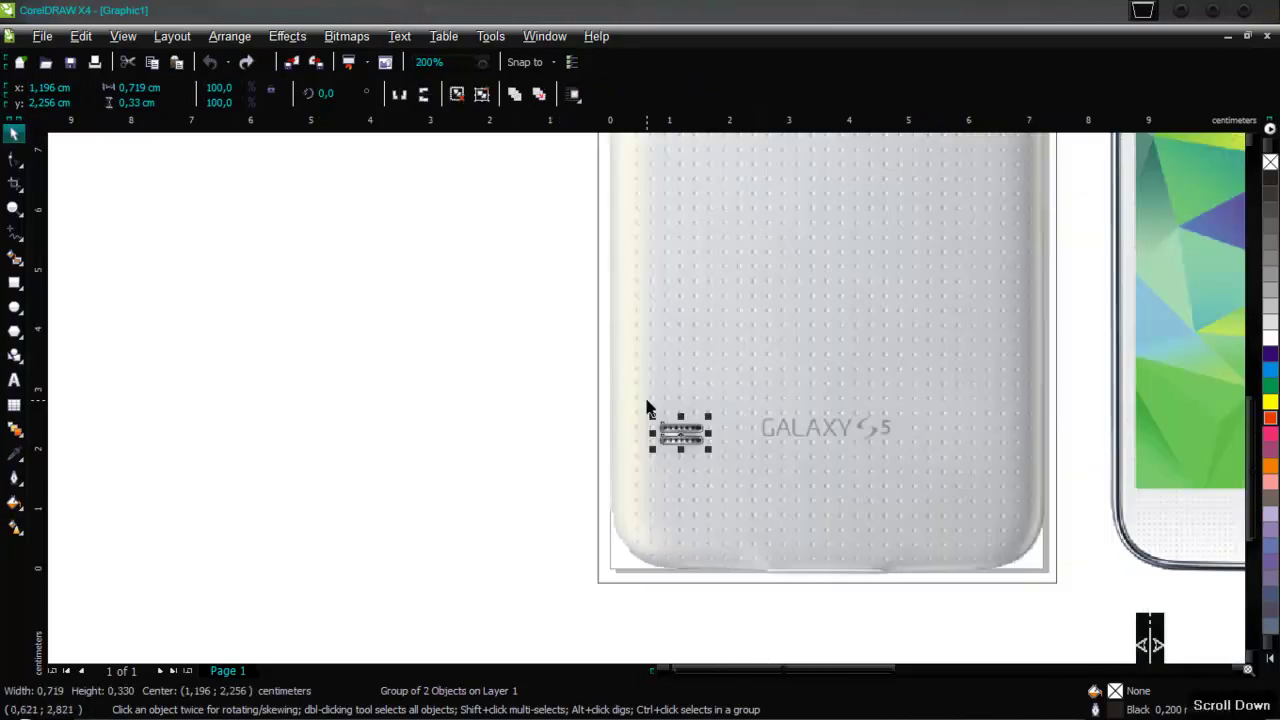
left_click(1047, 579, "shift")
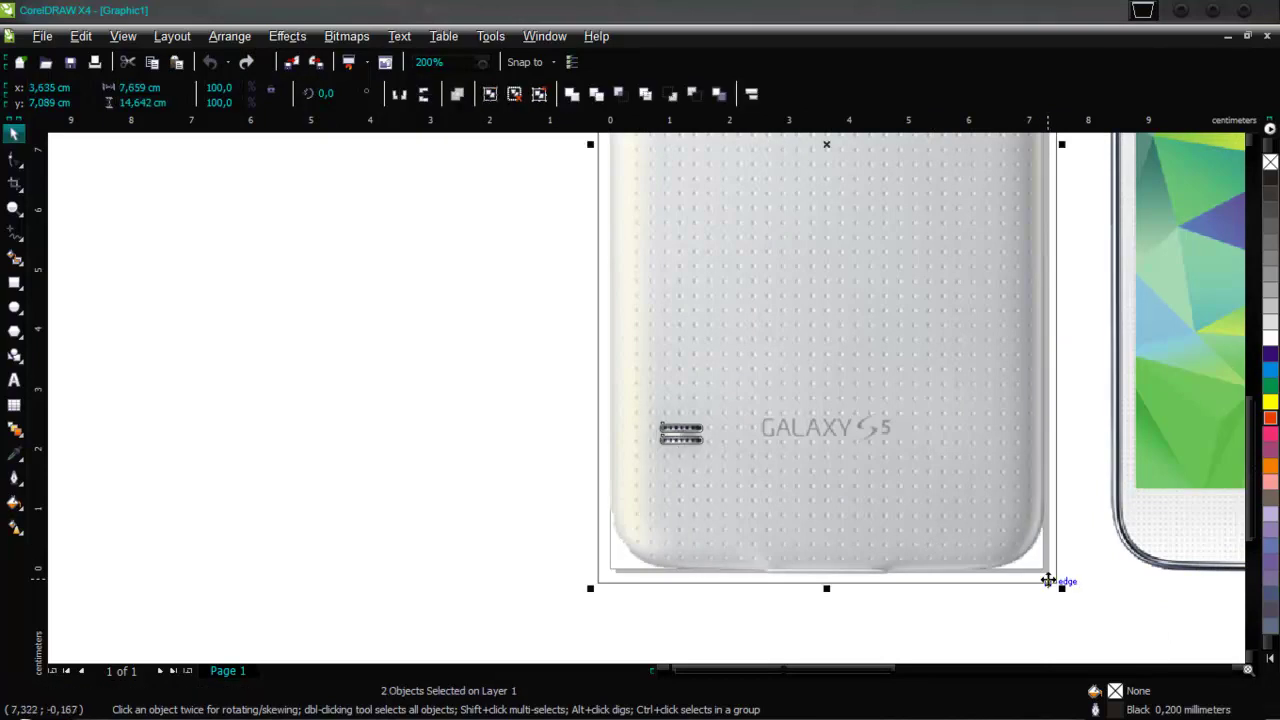
left_click(600, 95)
left_click(645, 485)
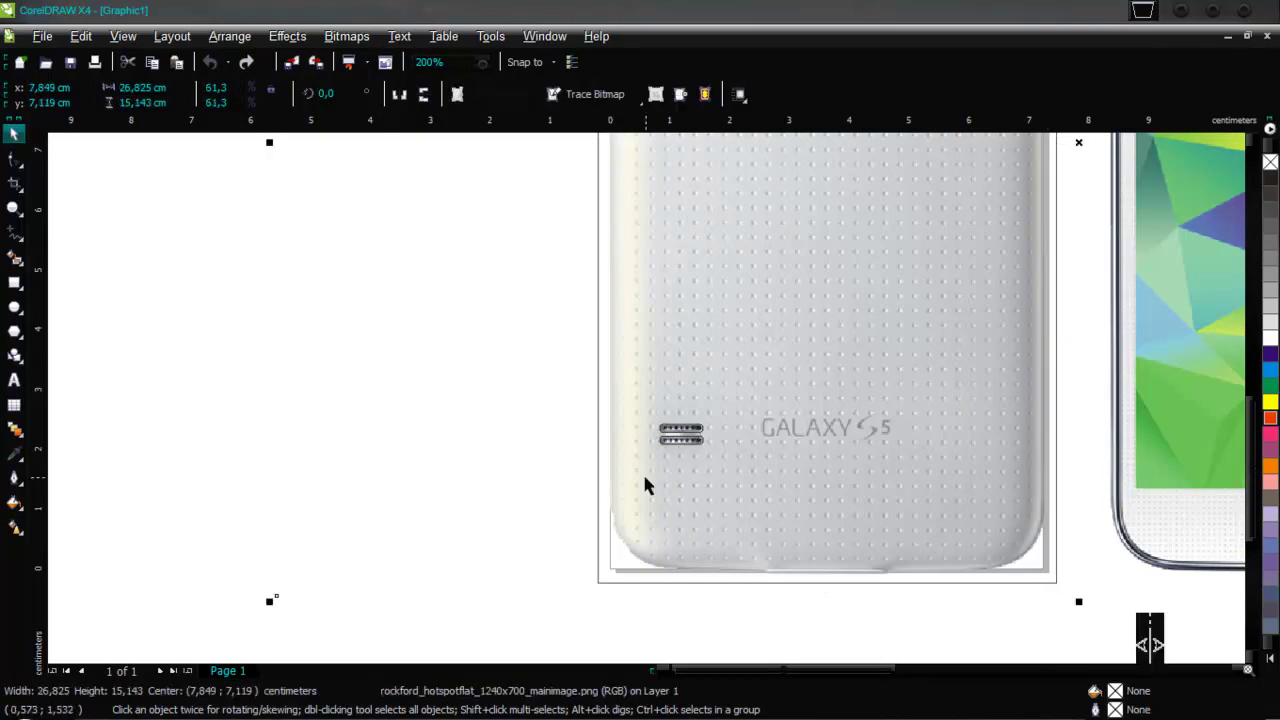
left_click(678, 437)
key("Escape")
Fill the trimmed back template with the same red as the front template
scroll(703, 396, "down", 2)
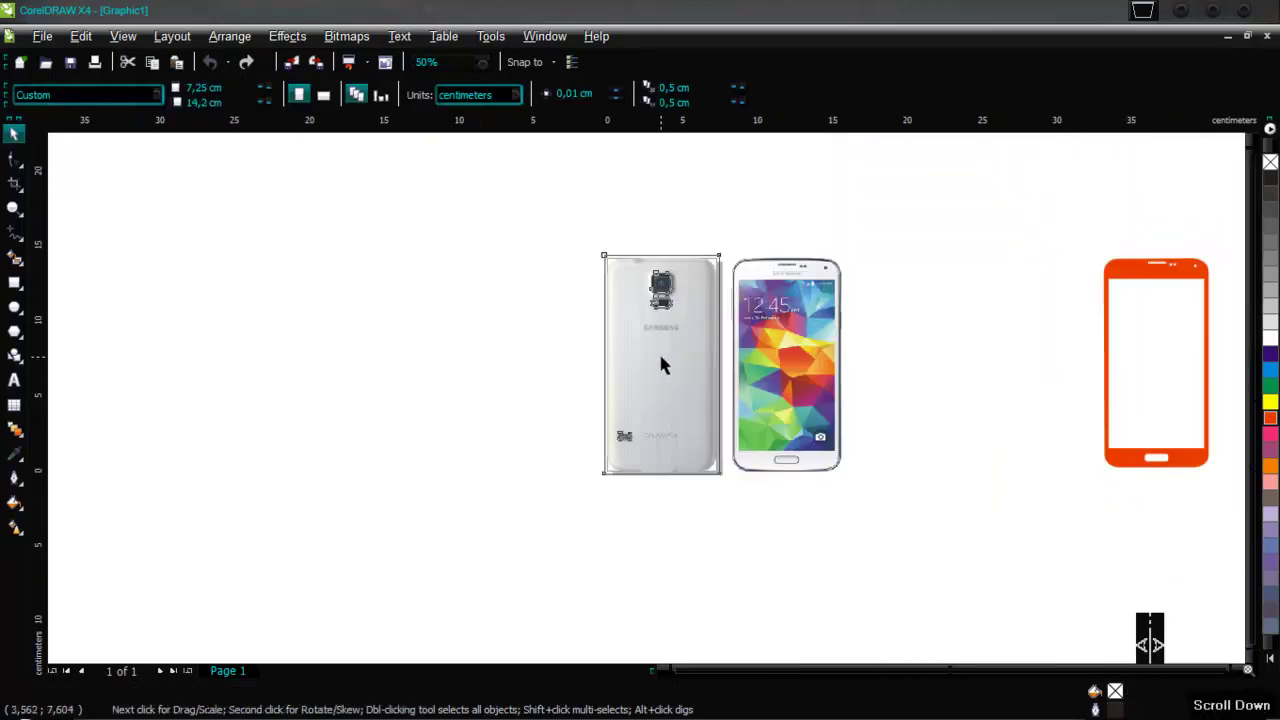
left_click(660, 363)
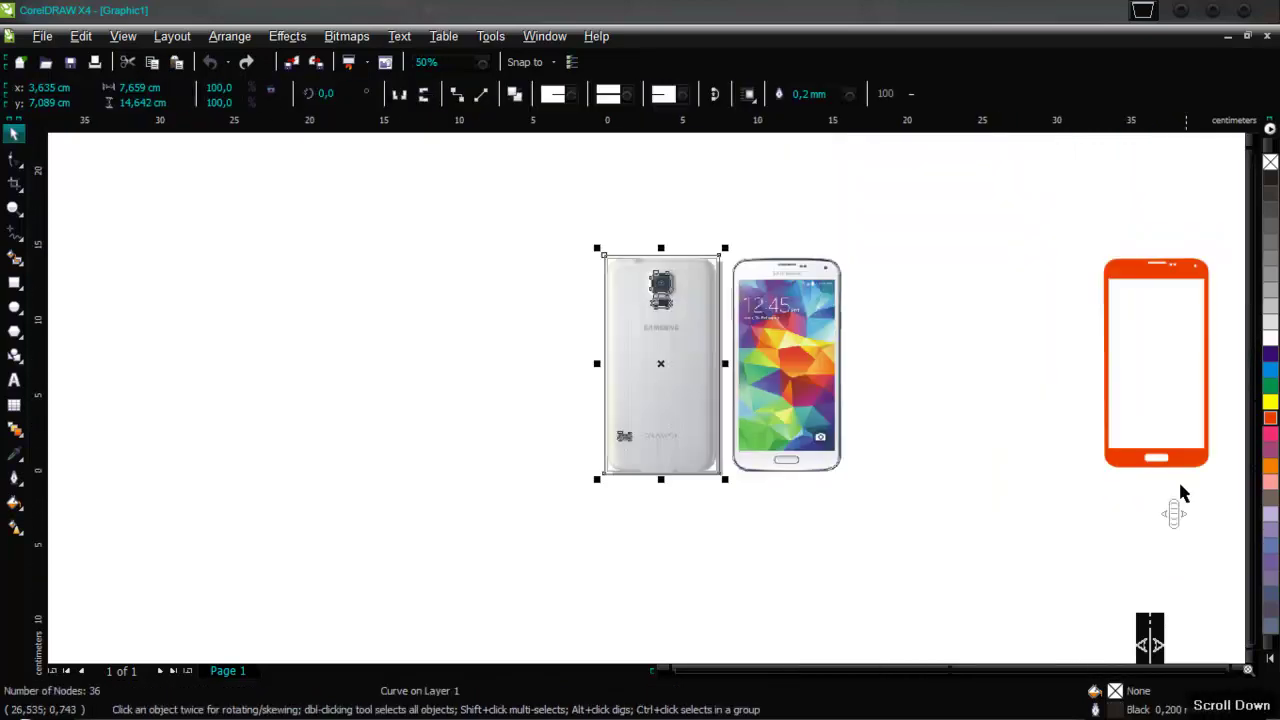
left_click(1272, 420)
left_click(968, 557)
scroll(654, 348, "up", 1)
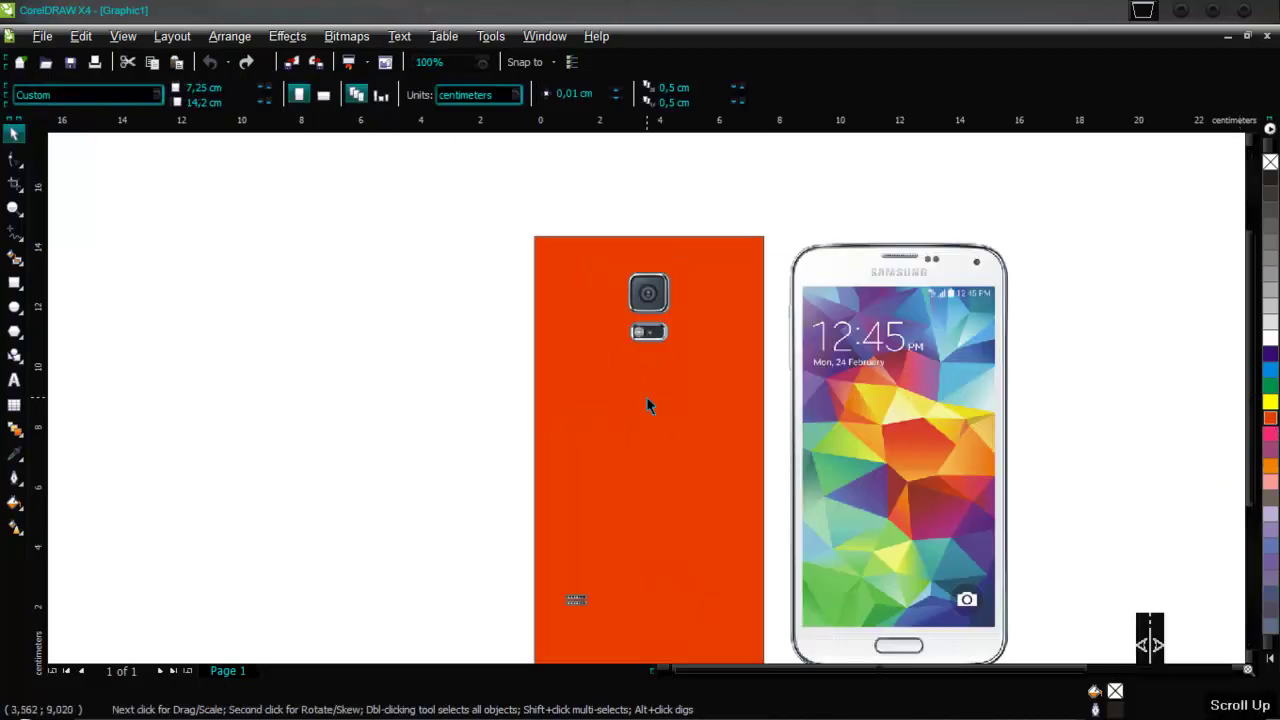
scroll(646, 404, "up", 1)
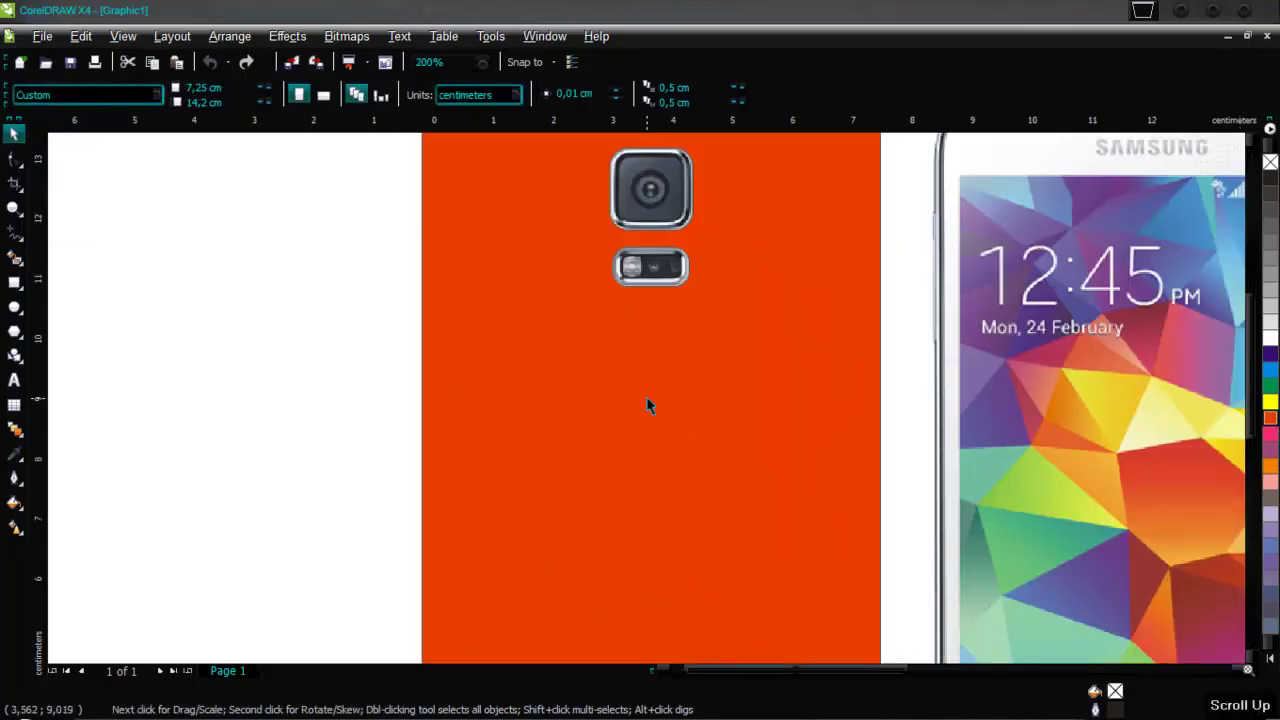
scroll(646, 398, "down", 2)
Remove the red back template's outline and move it beside the front template, level with its original position
left_click(652, 462)
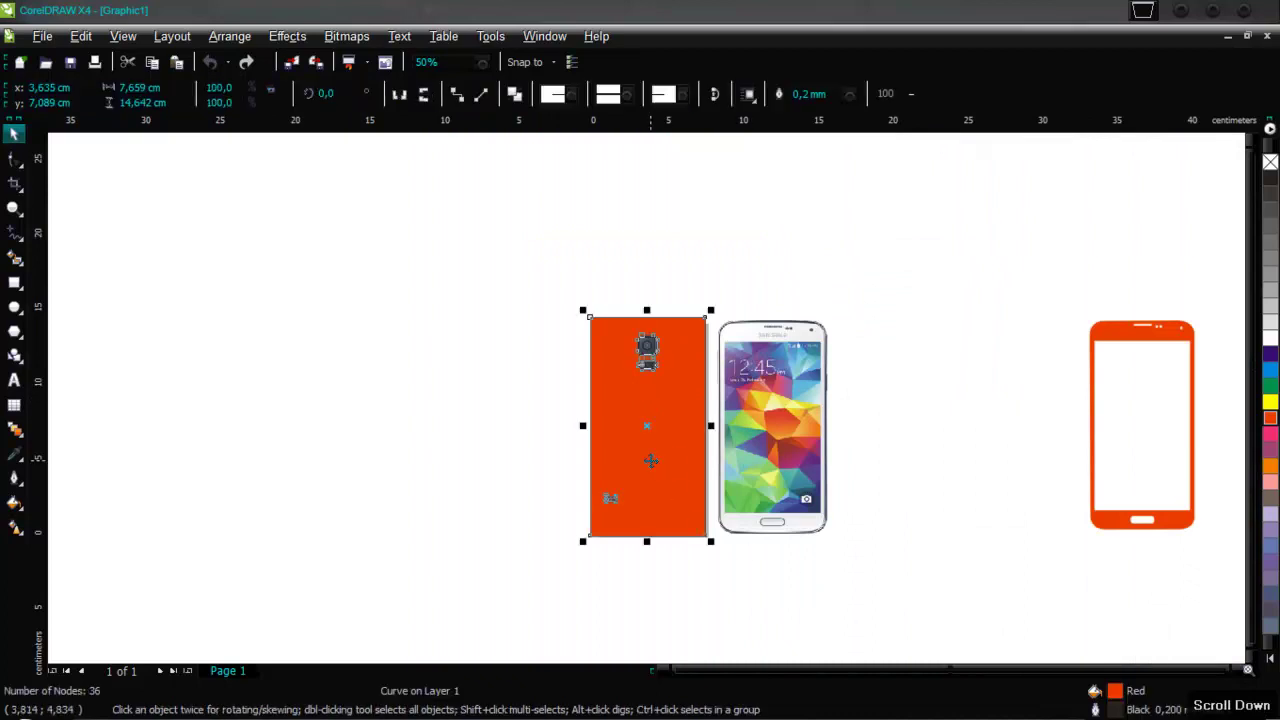
right_click(1270, 162)
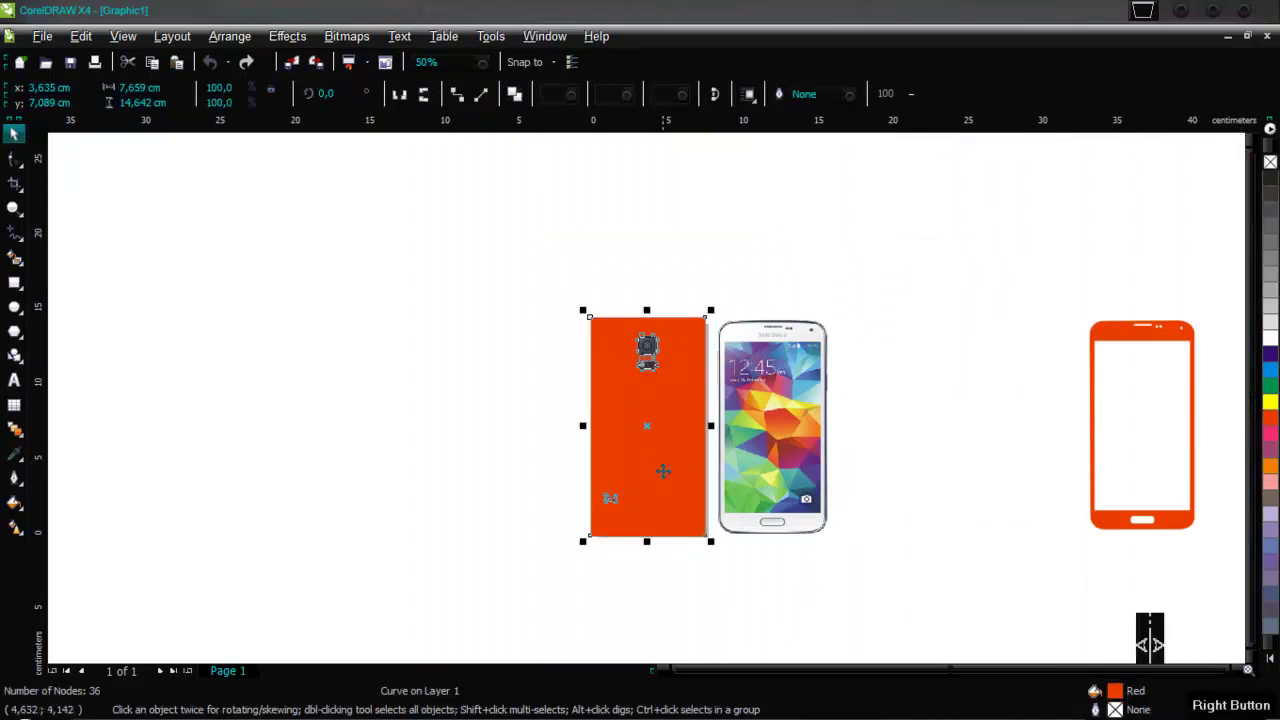
left_click_drag(646, 426, 1016, 427)
left_click(889, 550)
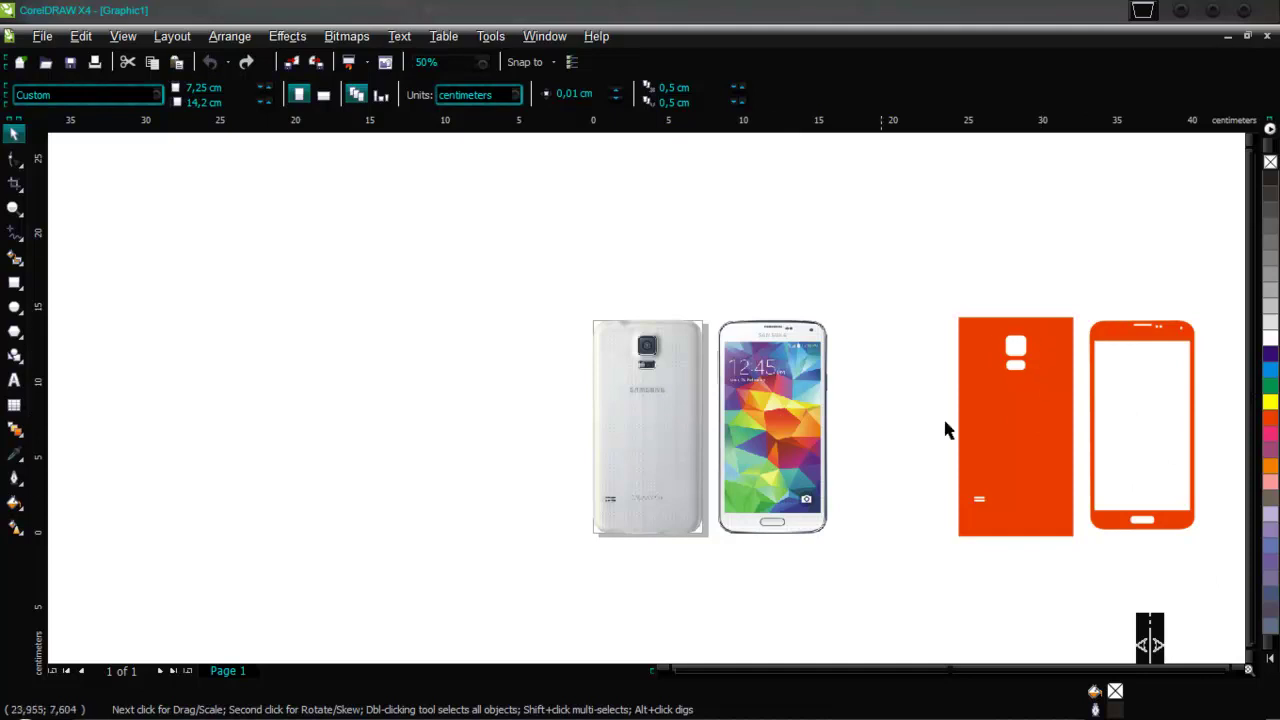
Delete the phone reference image and move both red templates together over the page
left_click(816, 424)
right_click(738, 428)
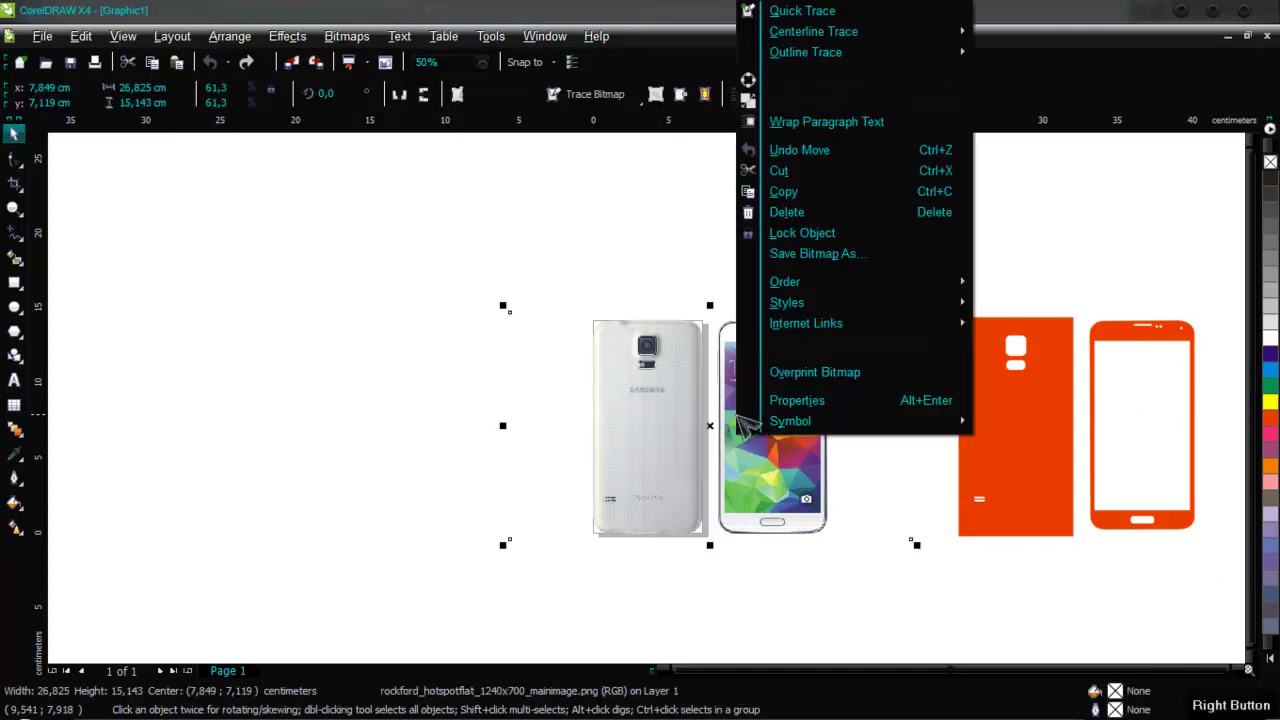
left_click(818, 213)
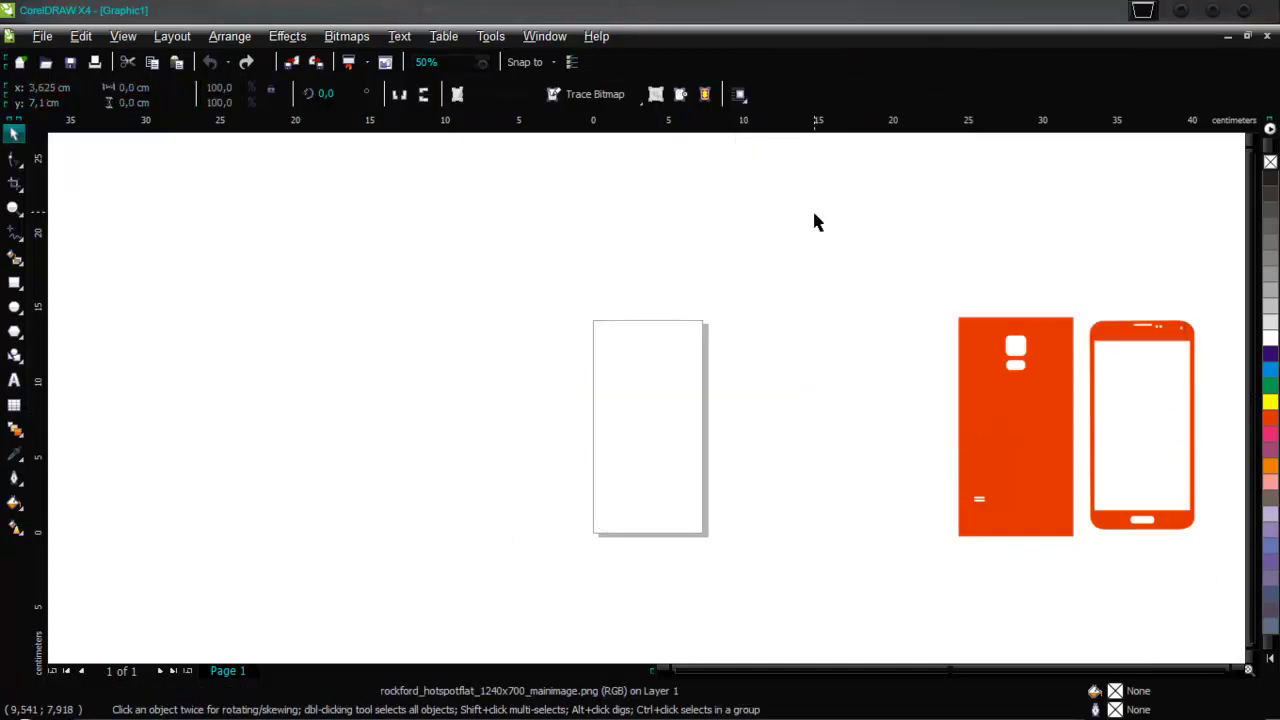
left_click_drag(903, 271, 1157, 486)
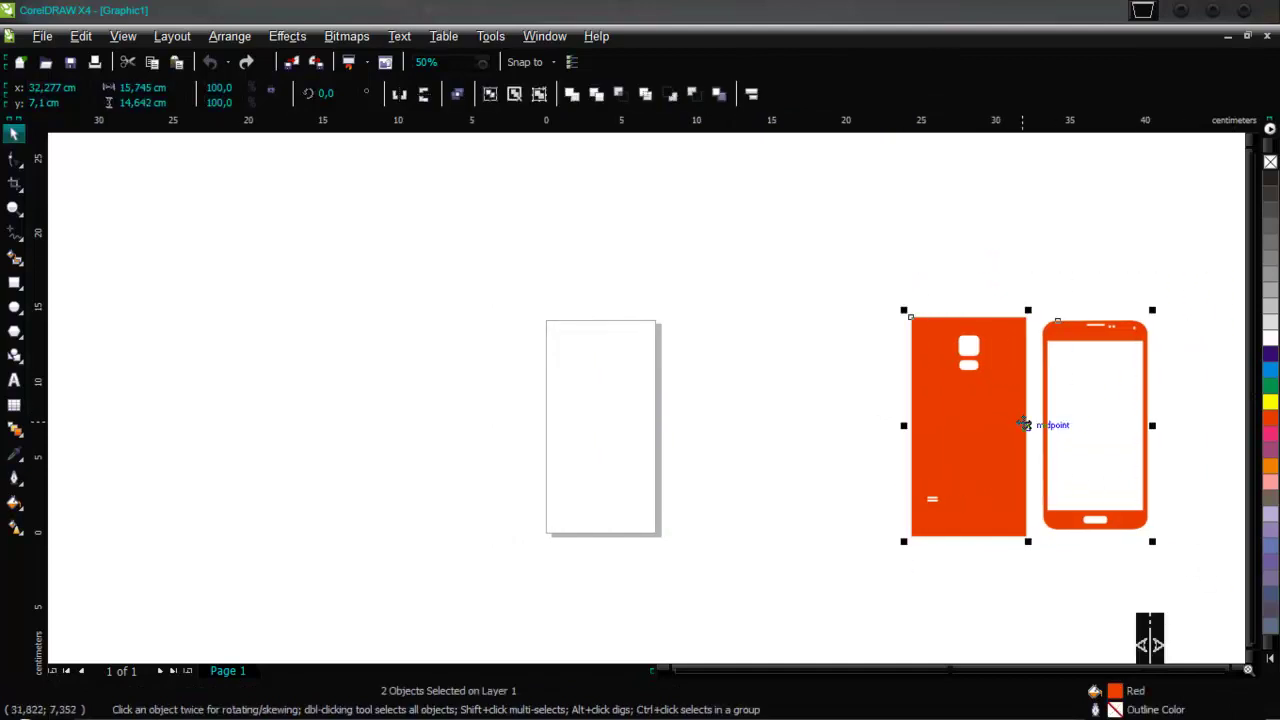
mouse_move(1028, 425)
left_mouse_down()
mouse_move(766, 414)
mouse_move(604, 443)
mouse_move(616, 433)
left_mouse_up()
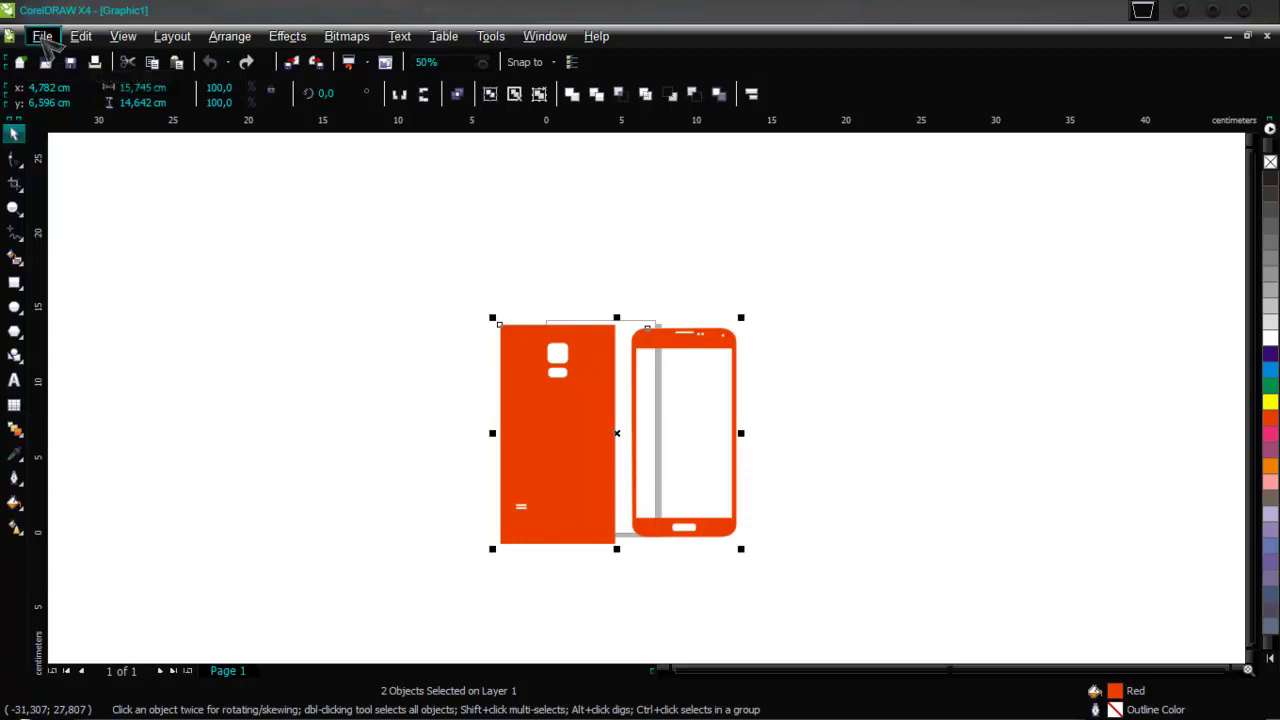
Export the artwork to DATA (E:) as a PNG named s5, at 300 dpi in RGB Color (24-bit) with a transparent background
left_click(42, 36)
left_click(105, 296)
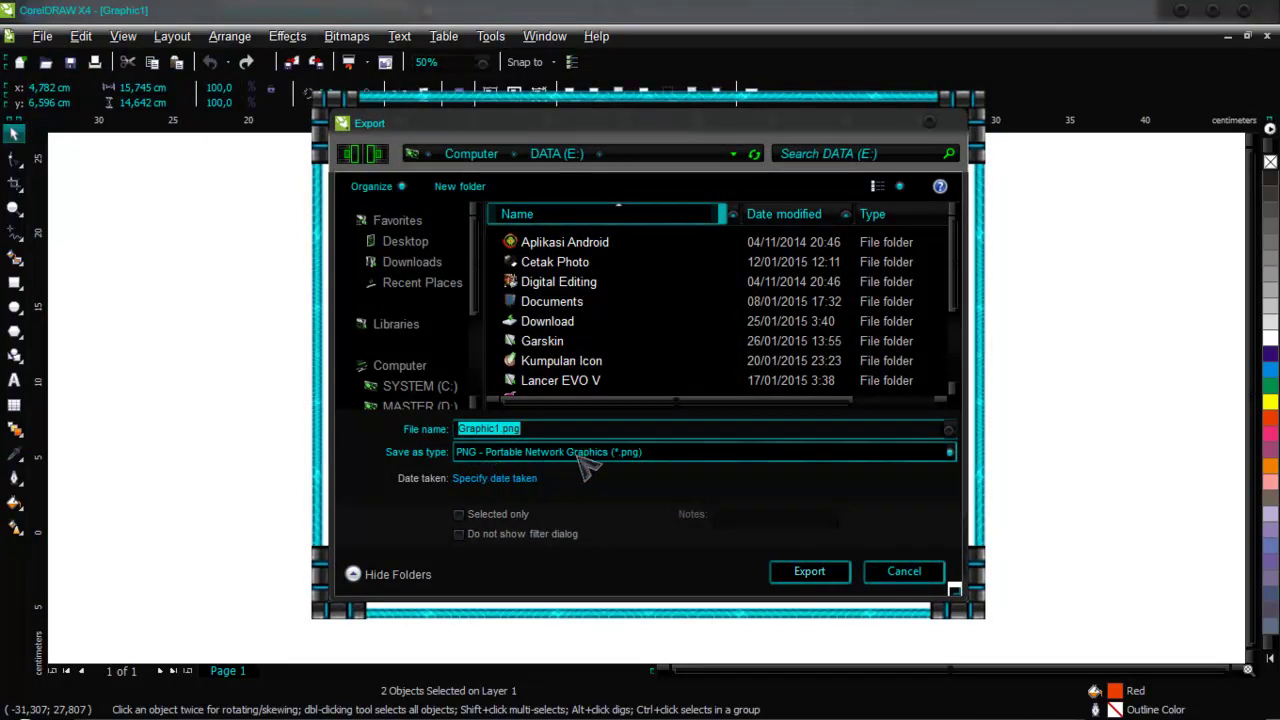
scroll(548, 345, "down", 2)
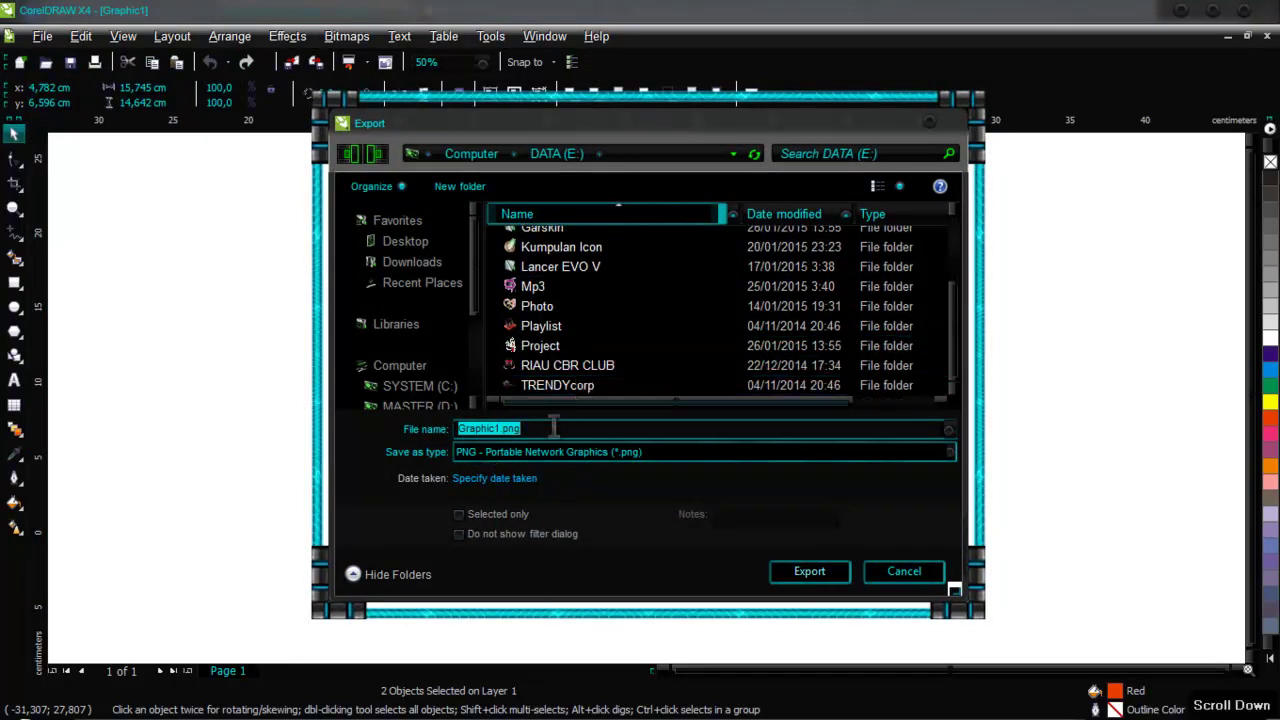
type("s5")
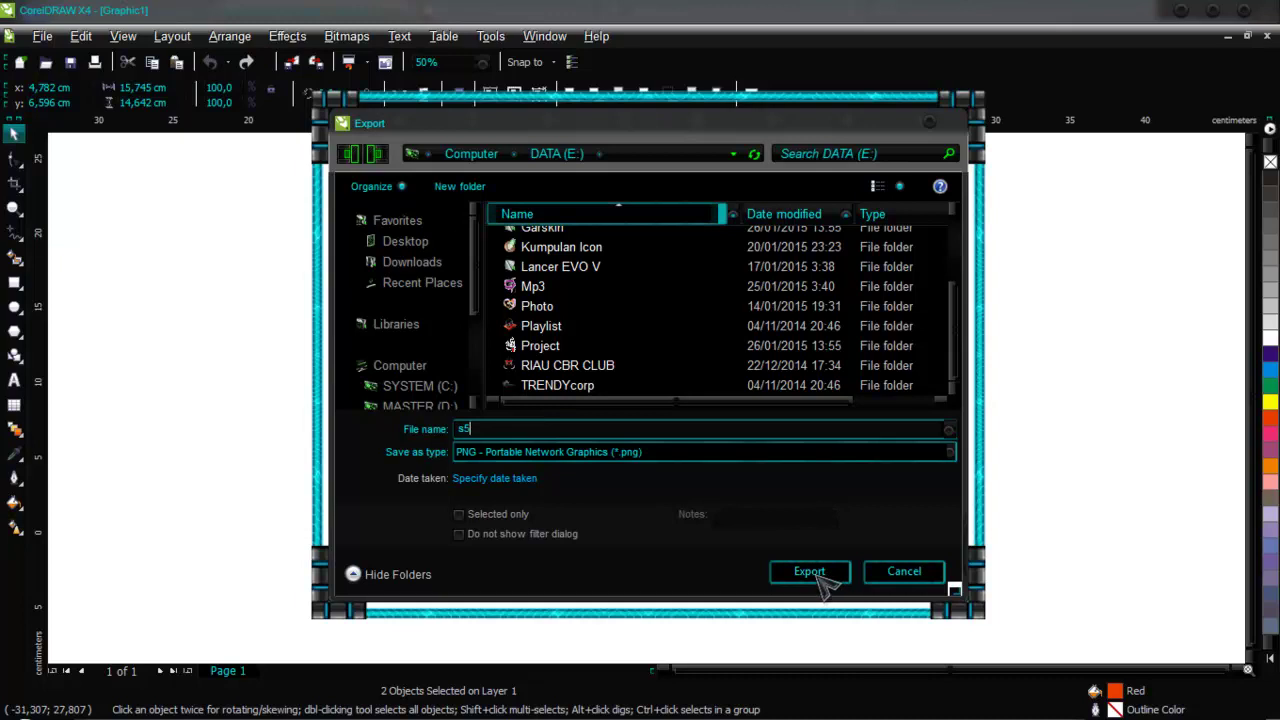
left_click(816, 576)
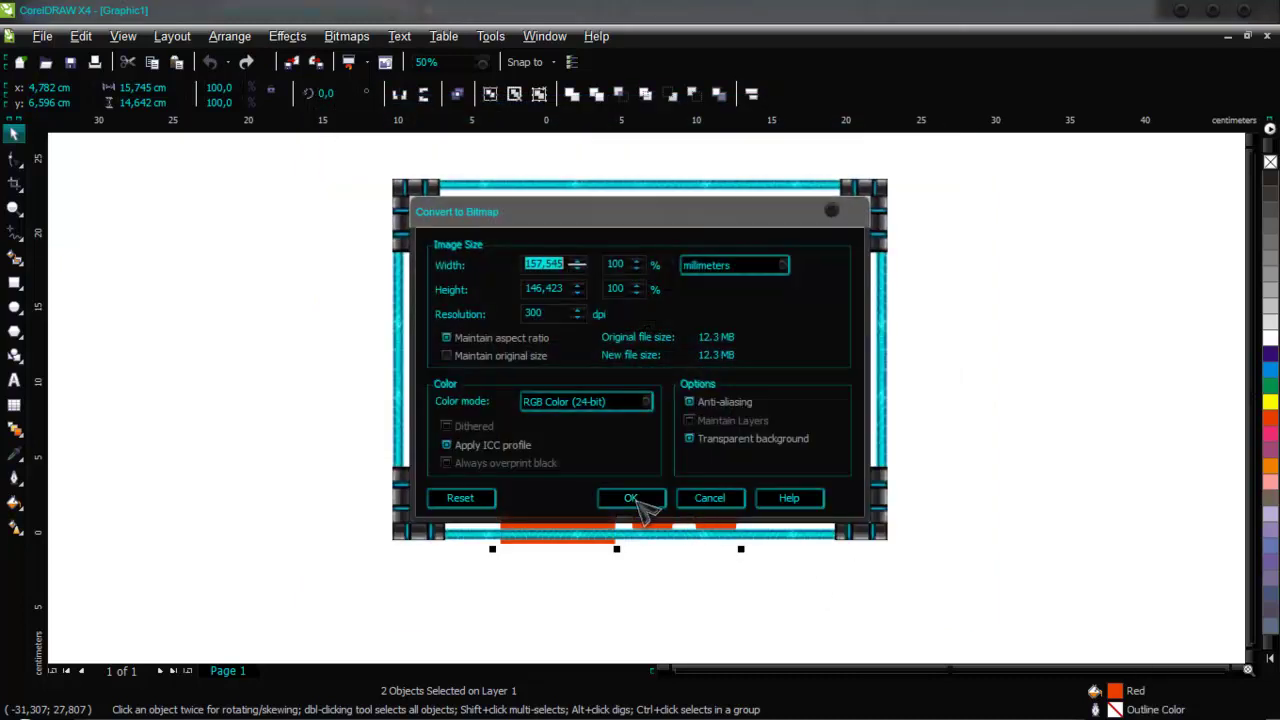
left_click(632, 498)
left_click(645, 520)
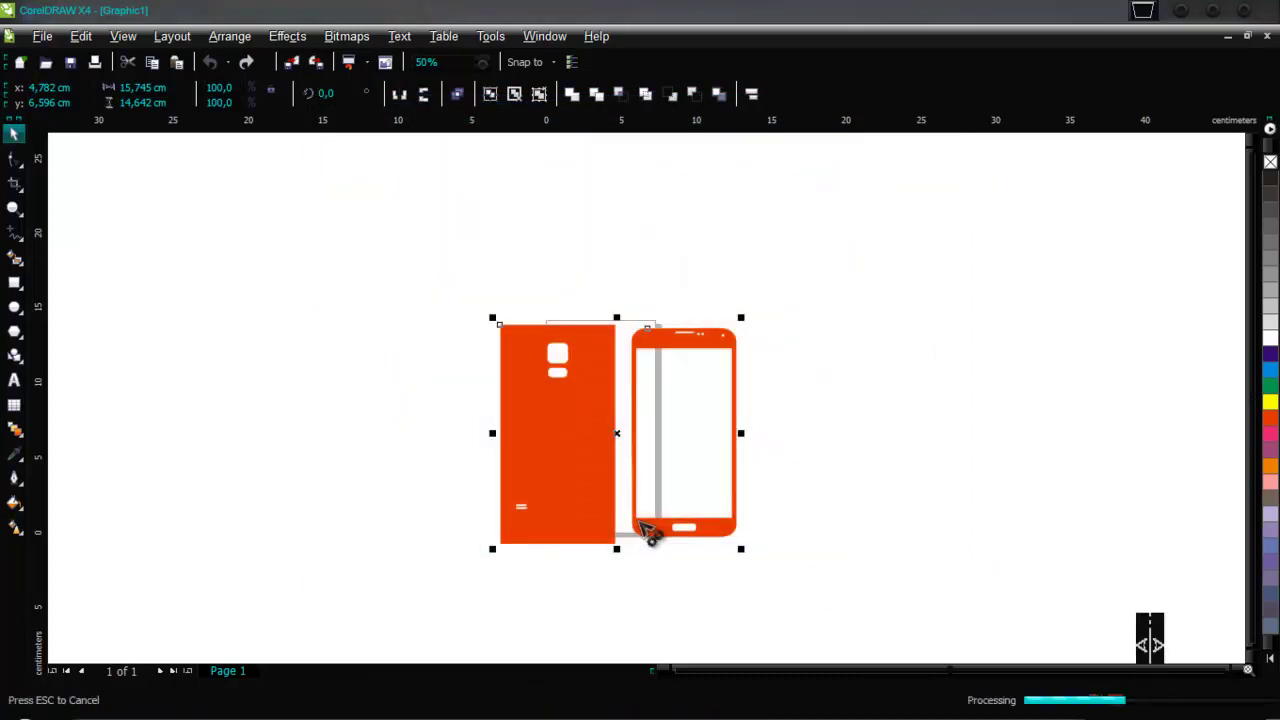
left_click(865, 483)
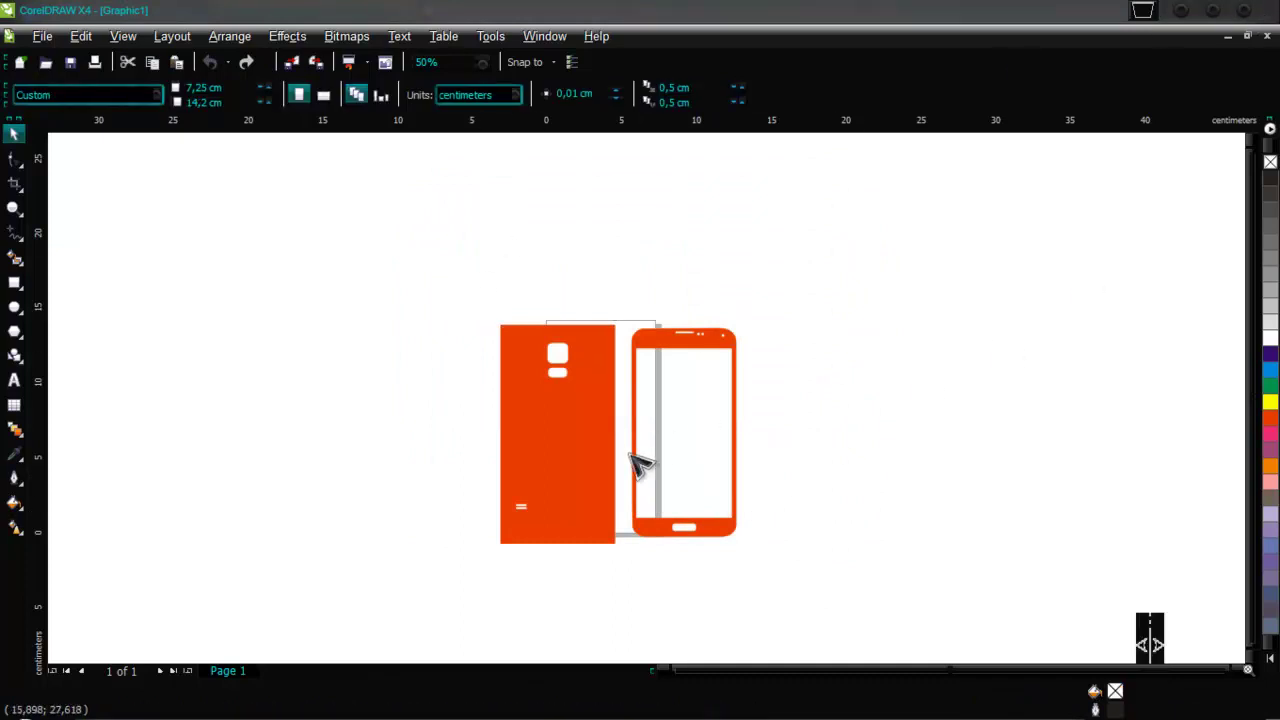
Switch to Photoshop and open s5.png from DATA (E:)
left_click(1246, 11)
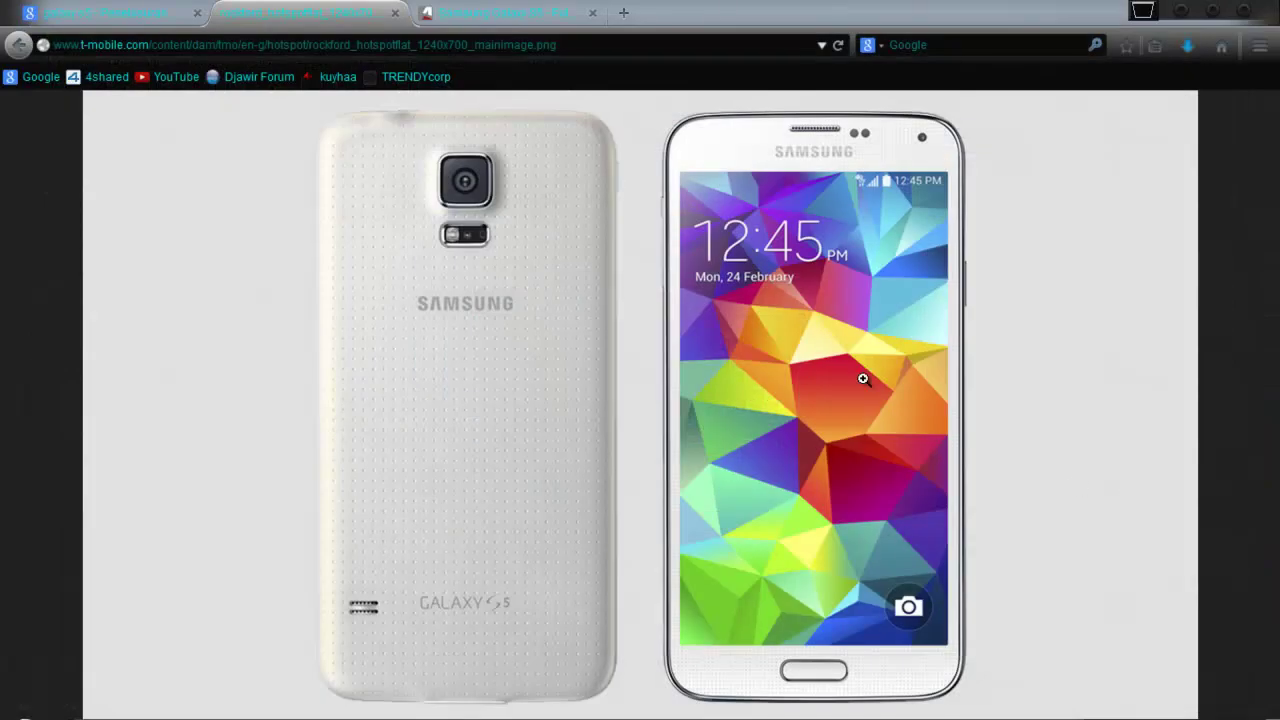
left_click(1205, 14)
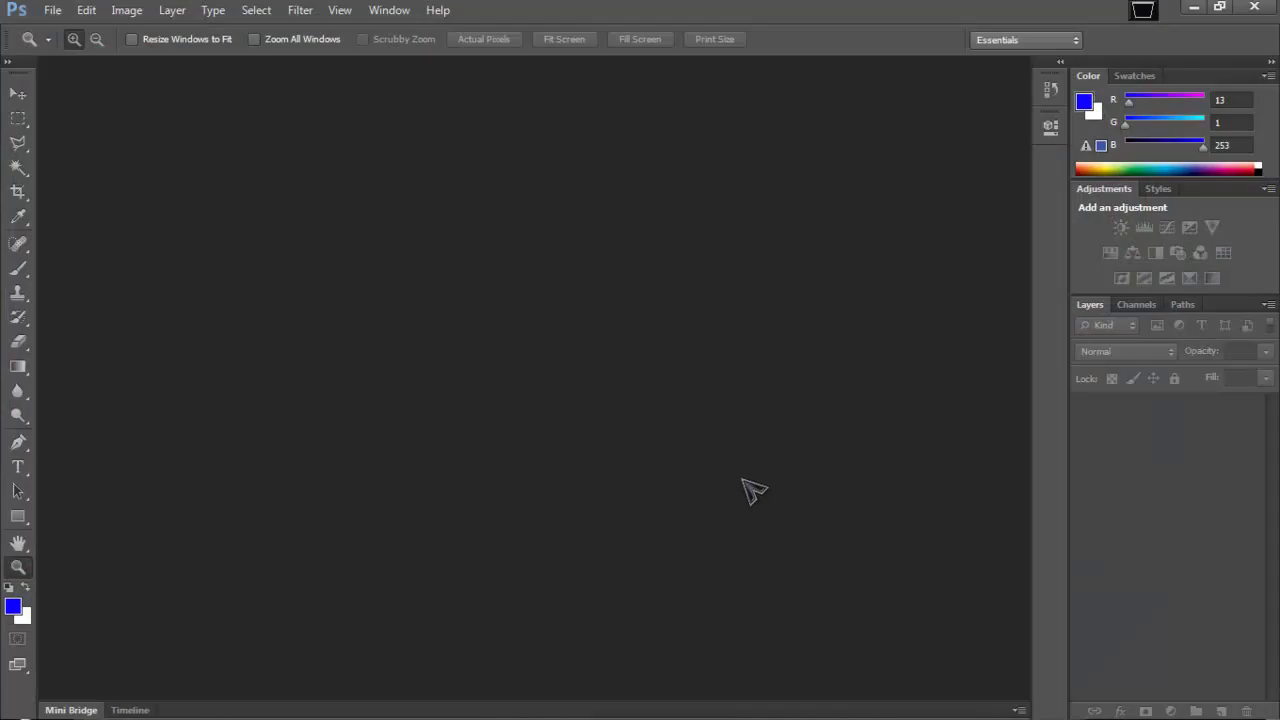
mouse_move(808, 708)
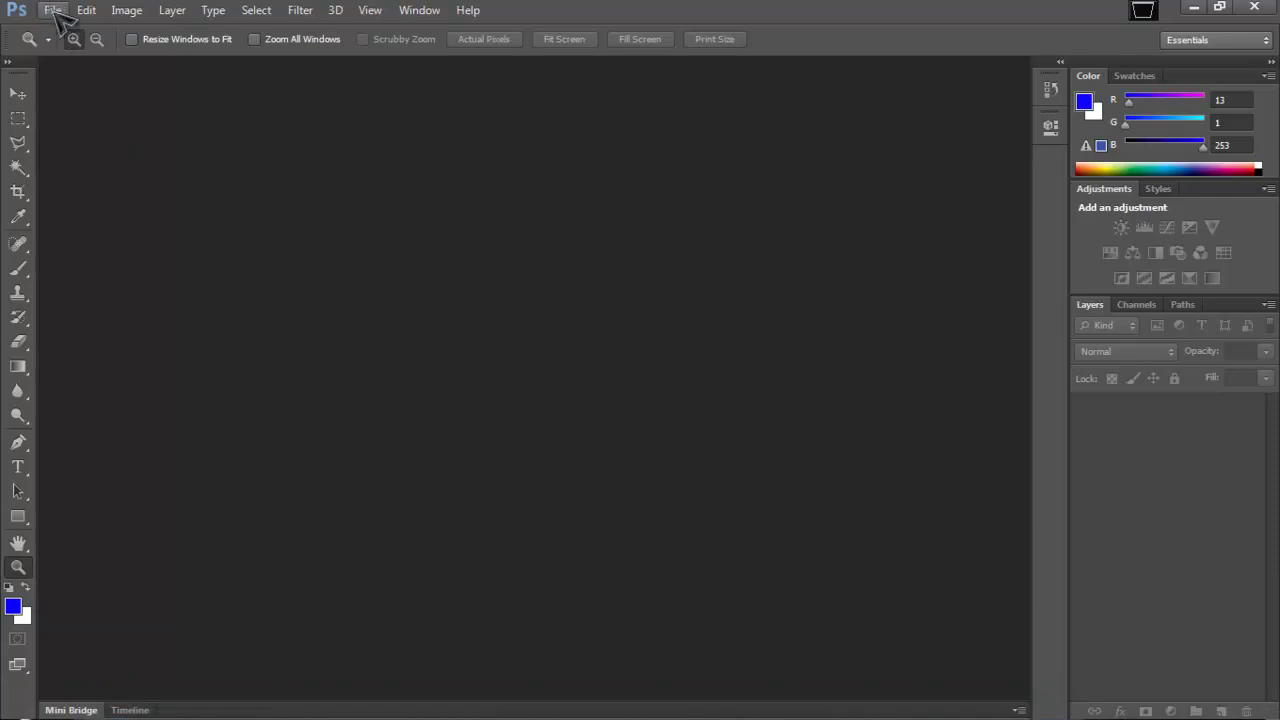
left_click(52, 10)
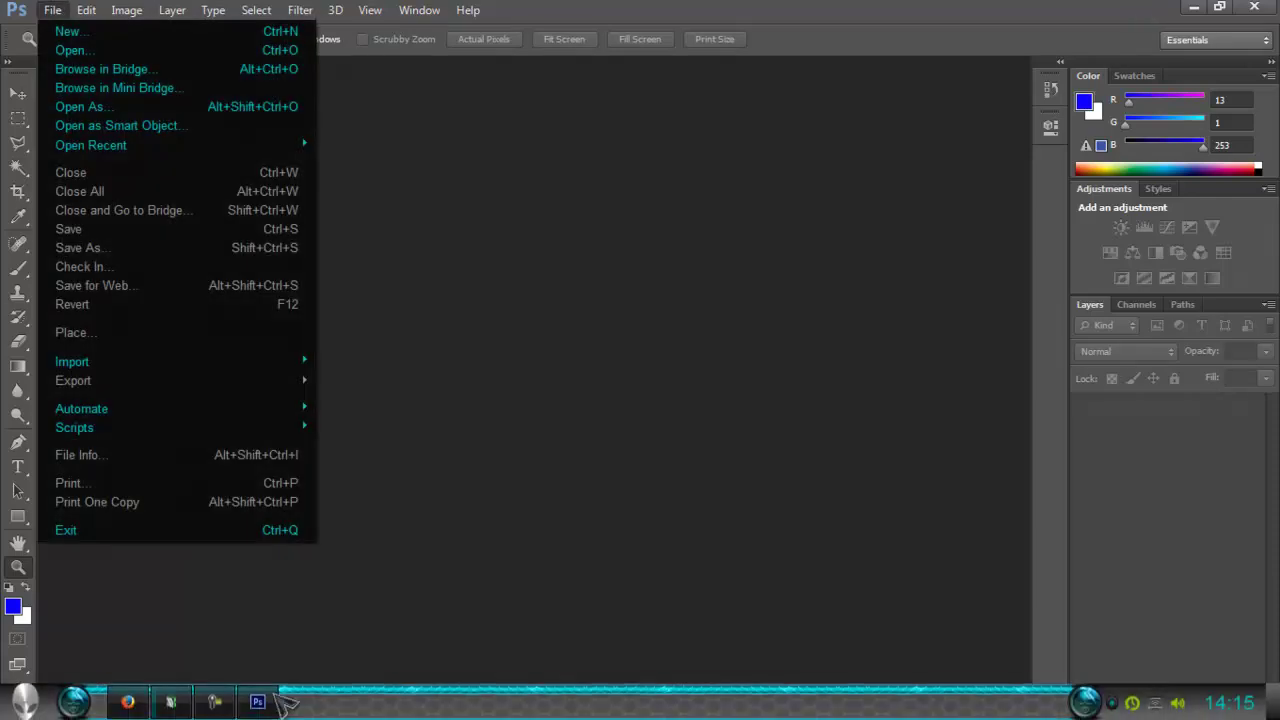
left_click(143, 51)
left_click(425, 362)
scroll(680, 420, "down", 3)
double_click(580, 295)
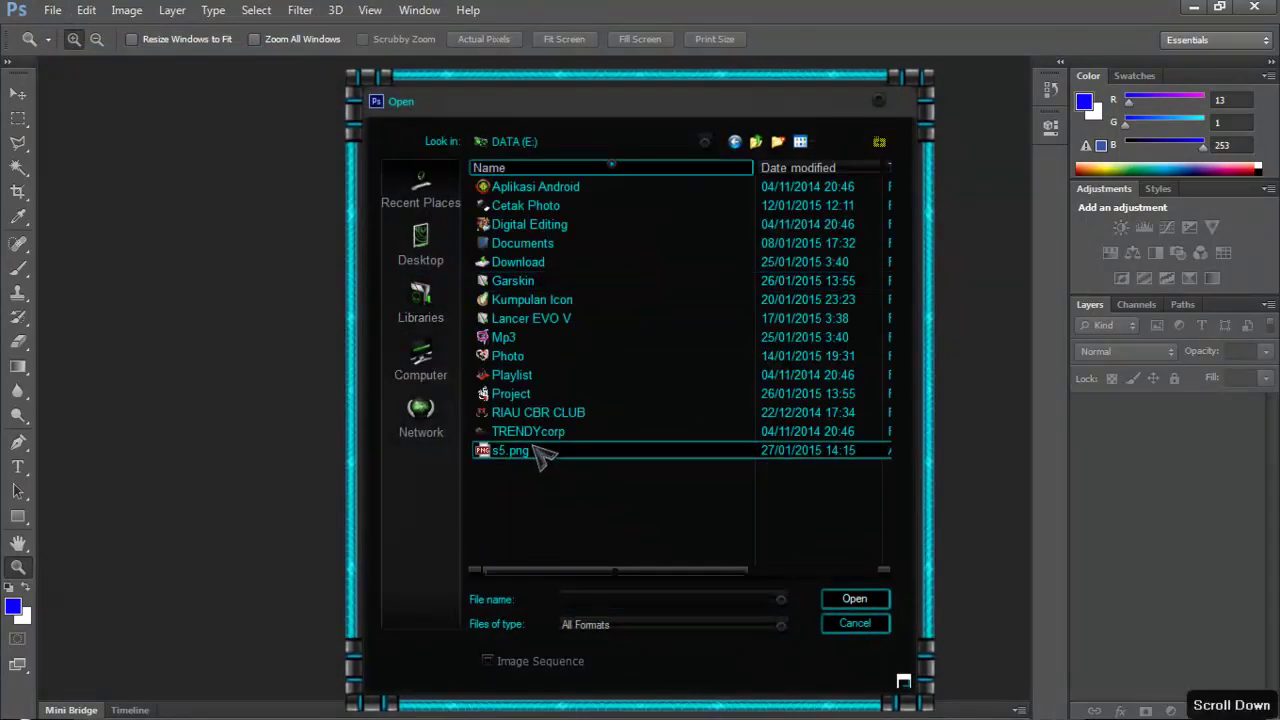
left_click(537, 453)
left_click(858, 600)
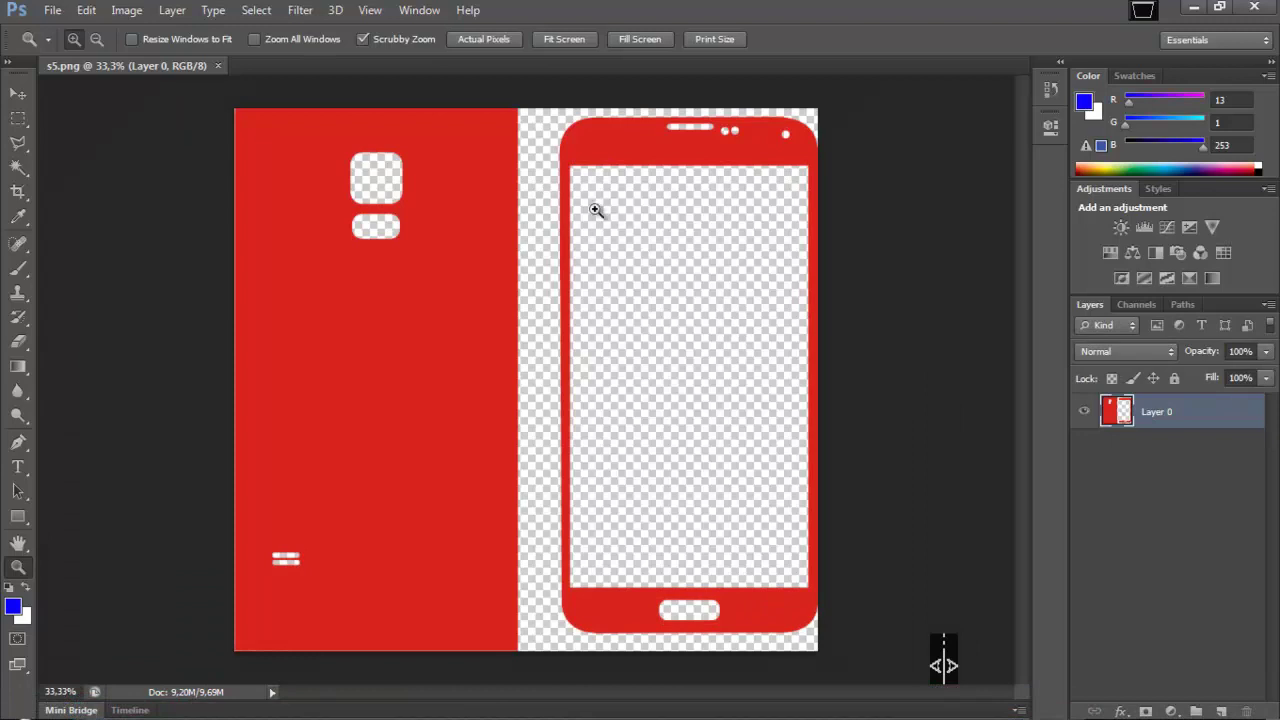
Cut the red front template out with a rectangular selection and paste it onto its own layer
key("m")
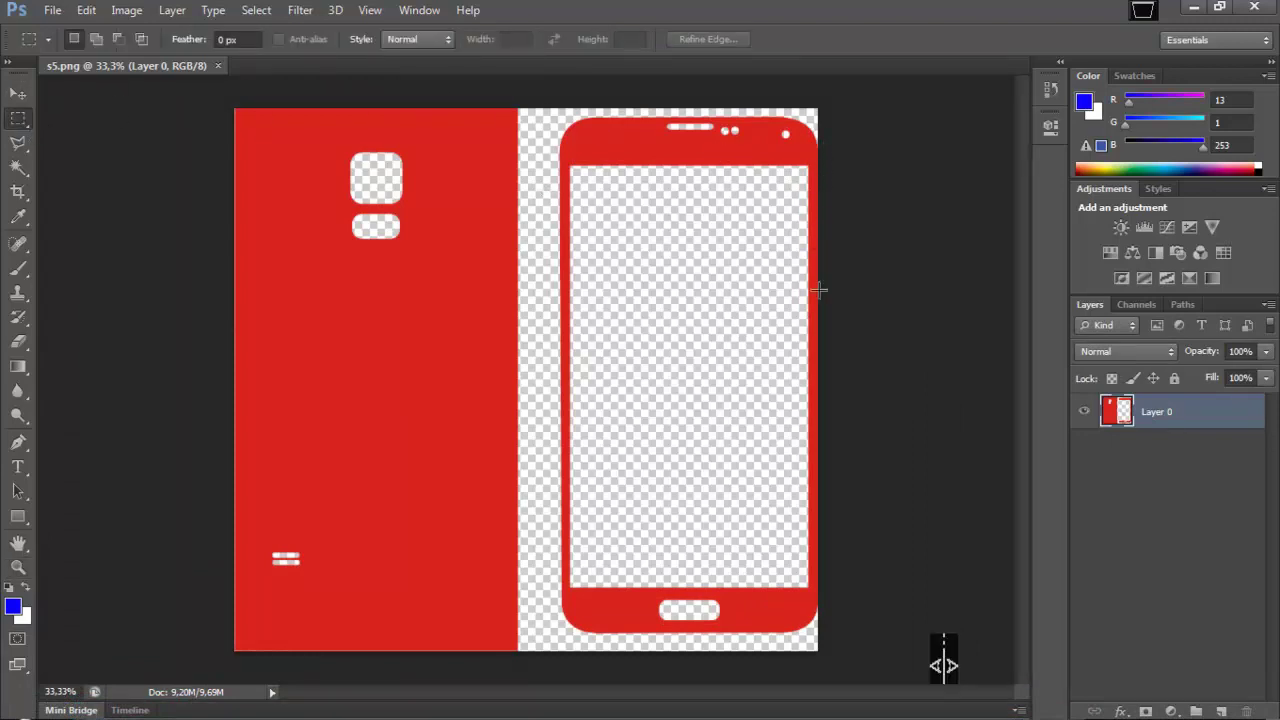
left_click_drag(538, 104, 851, 632)
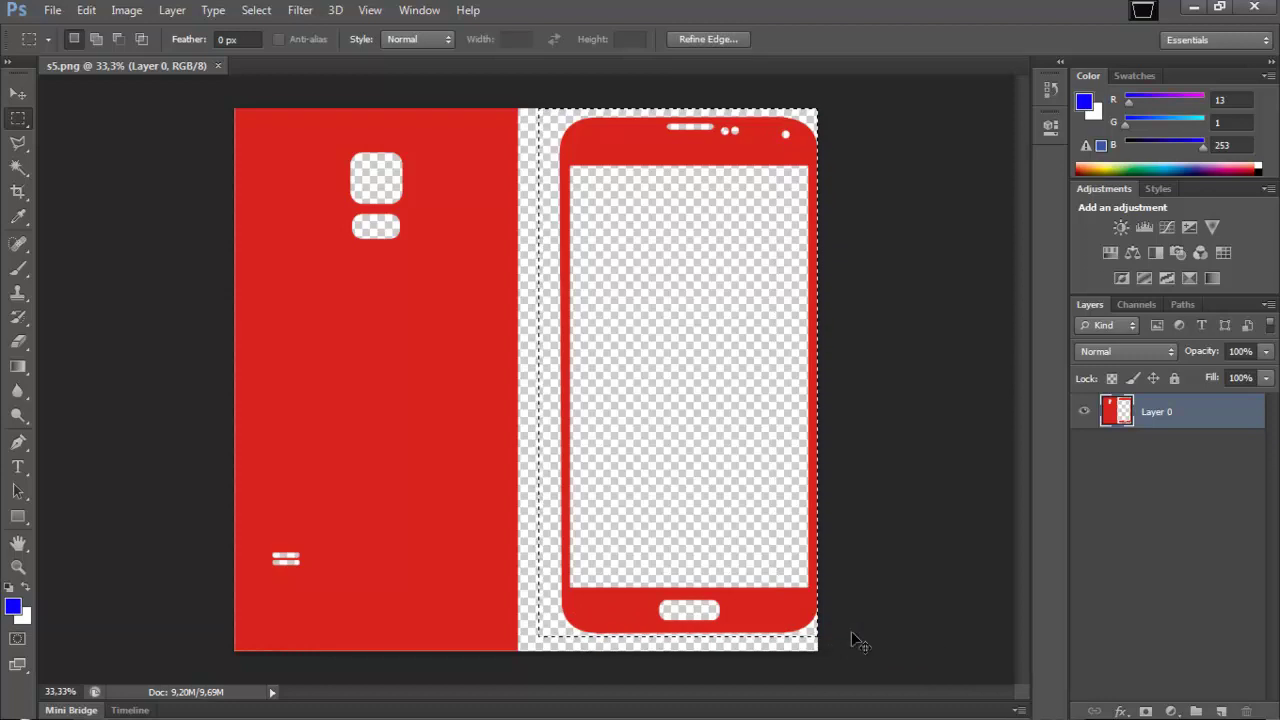
key("Delete")
key("ctrl+d")
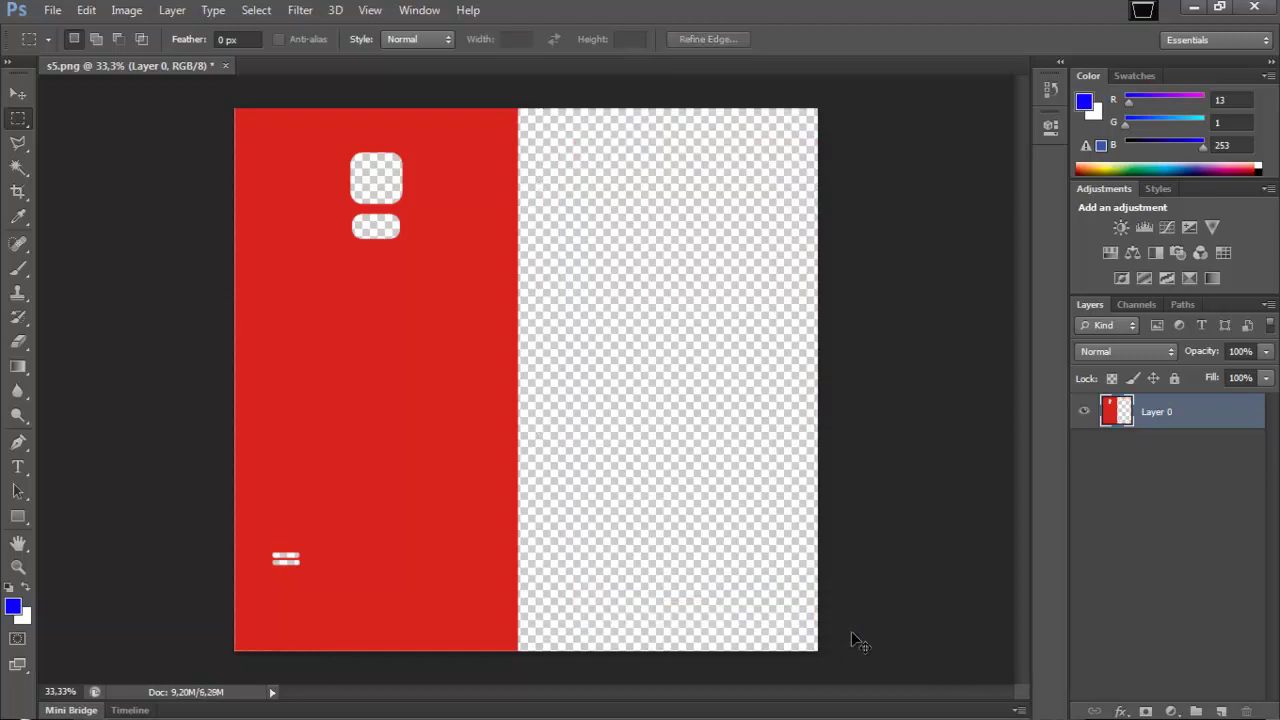
key("ctrl+v")
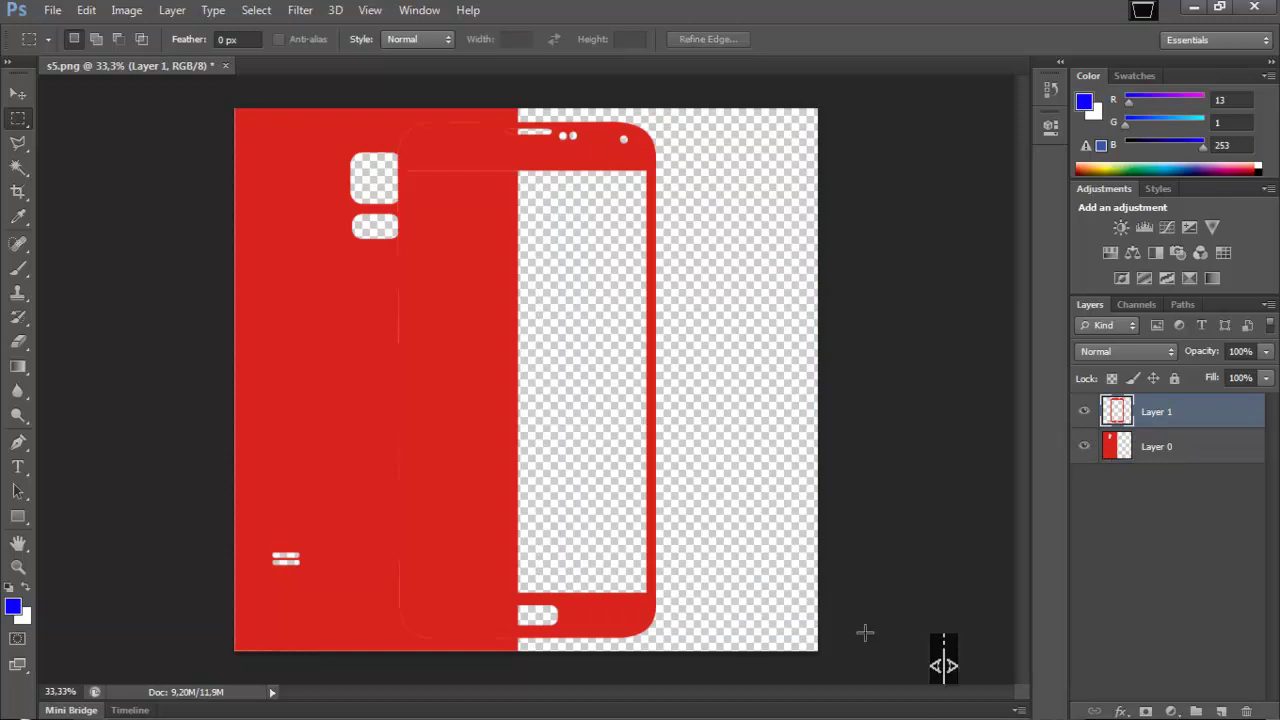
Move the pasted front template into the transparent area beside the back template, clear of the canvas edges, and merge it into Layer 0
left_click_drag(547, 318, 698, 304)
key("Down")
key("Down")
key("Down")
key("Down")
key("Down")
key("Down")
key("Down")
key("Down")
key("Down")
key("Down")
key("Down")
key("Down")
key("Down")
key("Down")
key("Down")
key("Down")
key("Down")
key("Down")
key("Down")
key("Down")
key("Right")
key("Right")
key("Right")
key("Right")
key("Right")
key("Right")
key("Right")
key("Right")
key("Right")
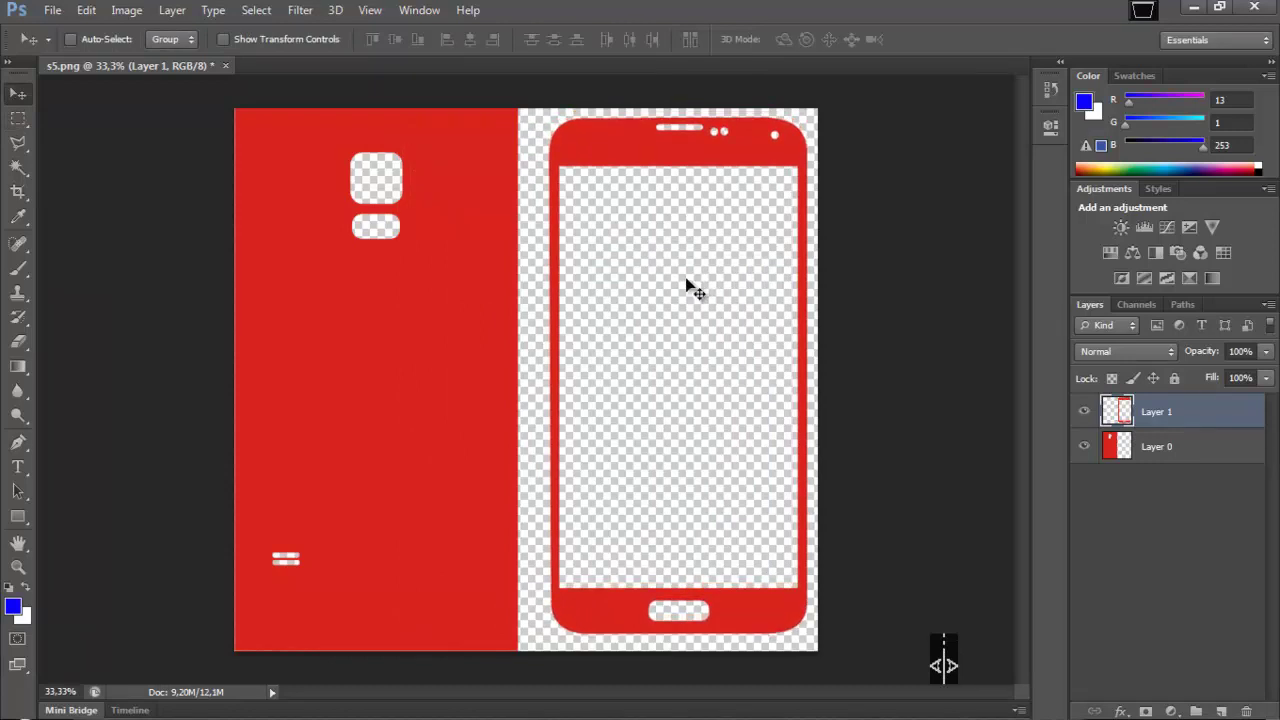
key("Down")
key("Down")
key("Down")
key("Down")
key("Down")
key("Down")
key("Down")
key("Down")
key("Down")
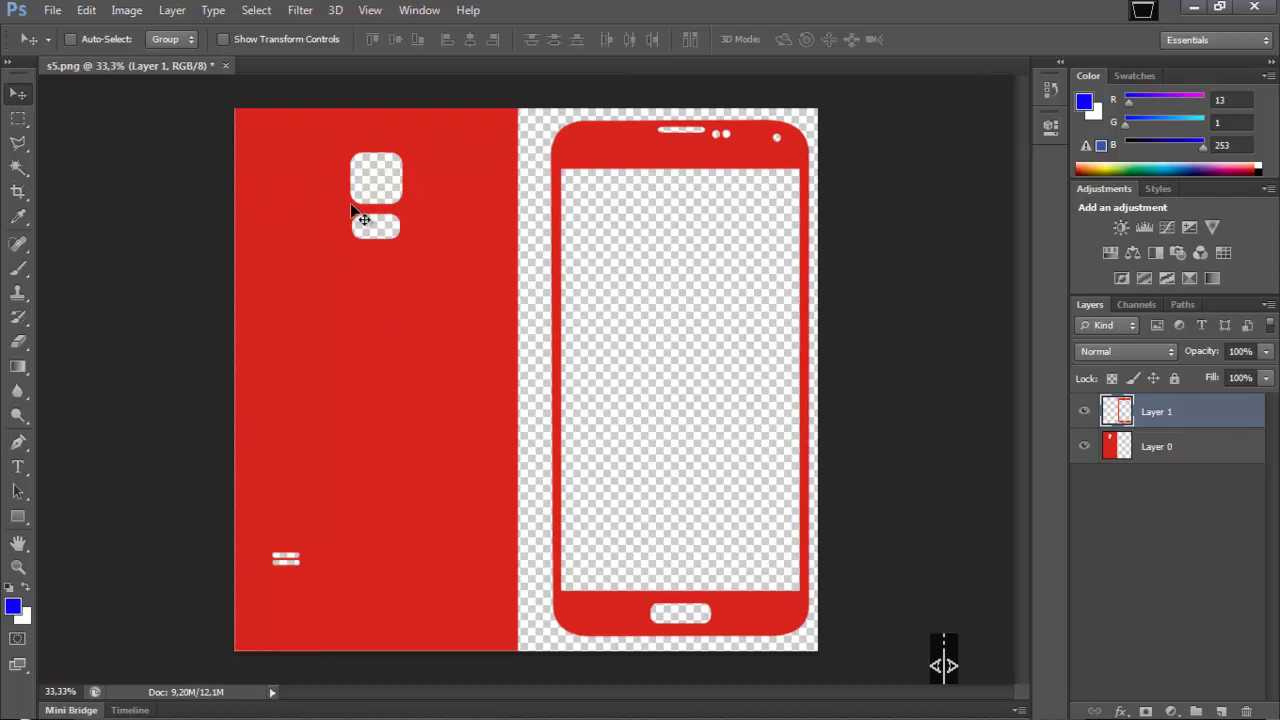
key("Left")
key("Left")
key("Left")
key("Left")
key("Left")
key("Left")
key("Left")
key("Left")
key("Left")
key("Left")
key("Left")
key("Left")
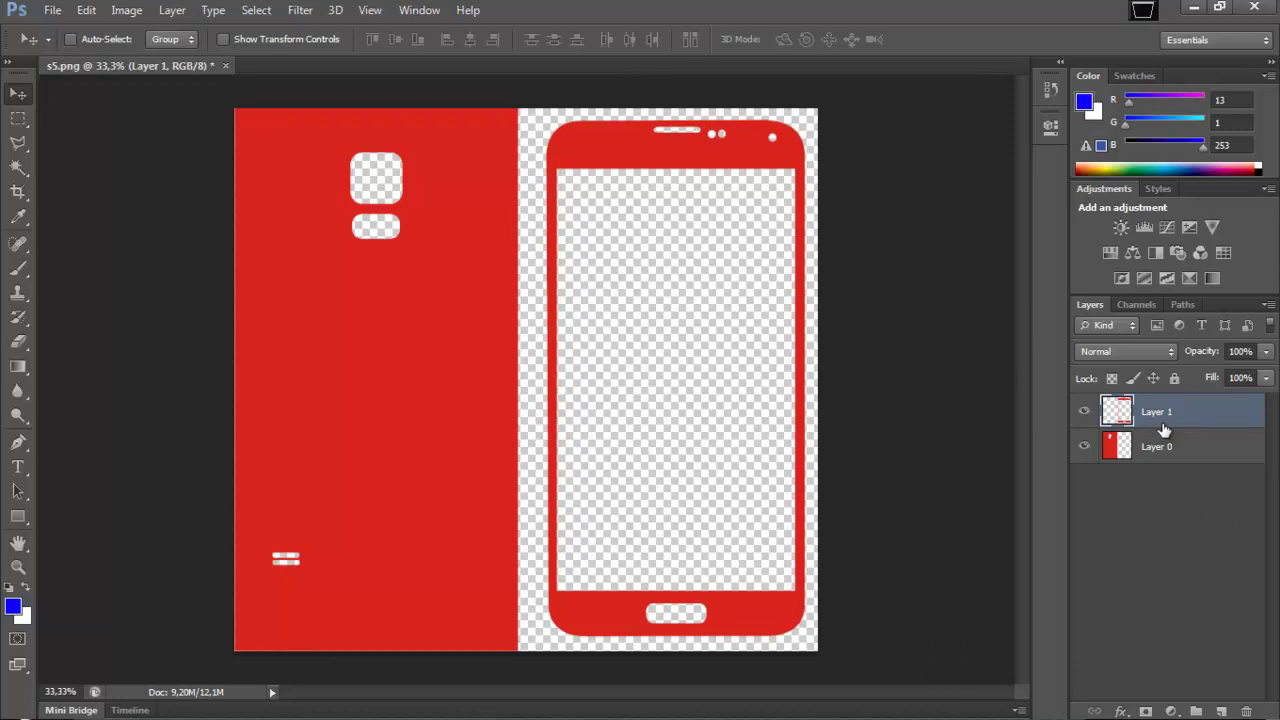
key("ctrl+e")
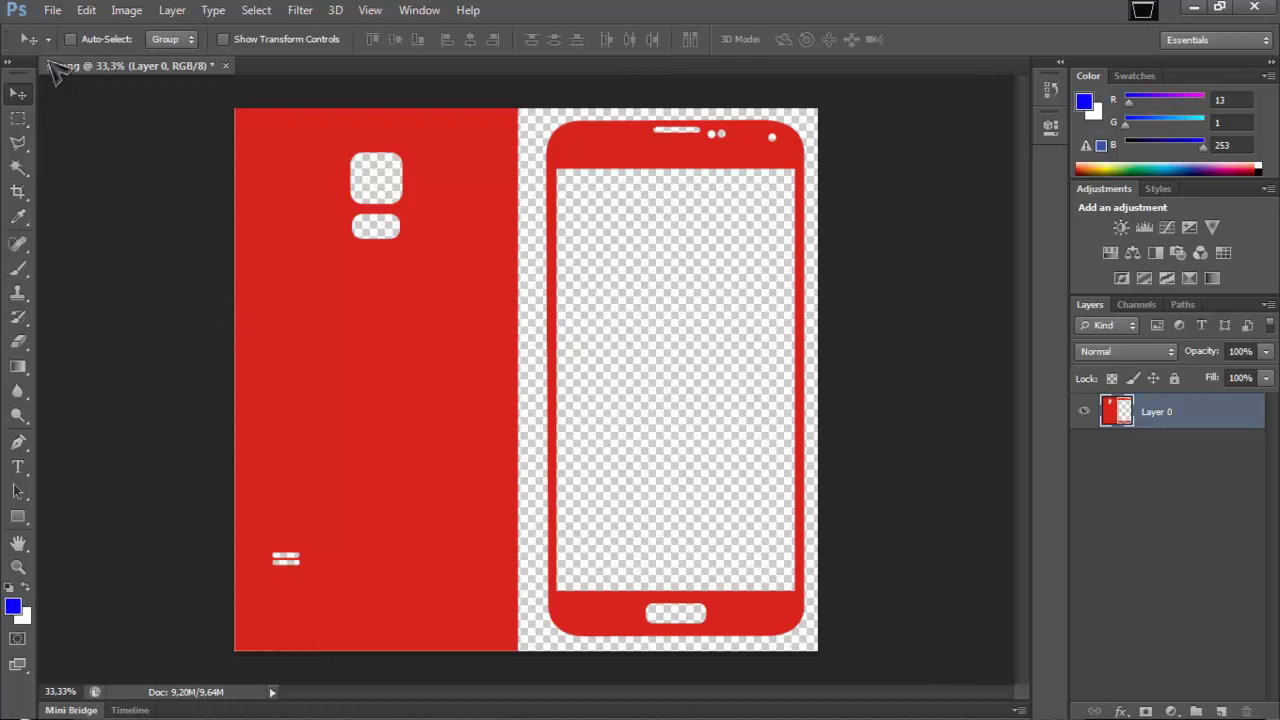
Open Archers-clash-of-clan-painting.jpg from the coc folder inside Download
left_click(52, 11)
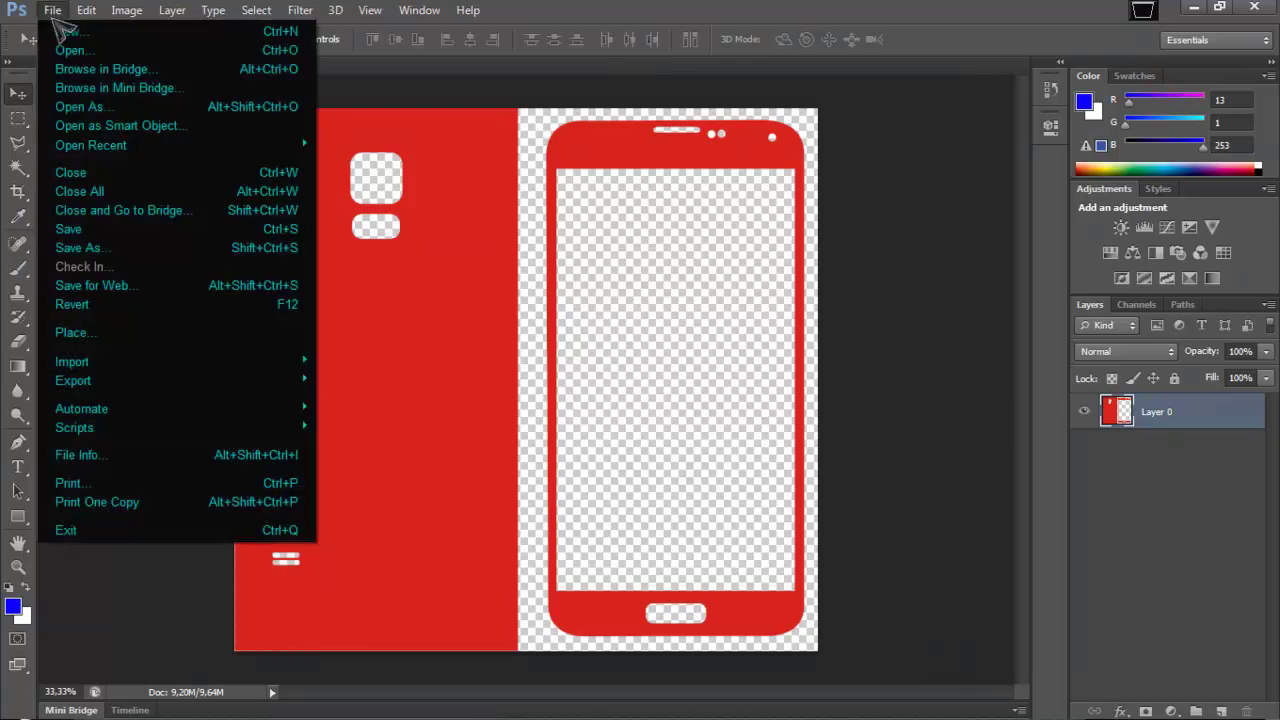
left_click(100, 50)
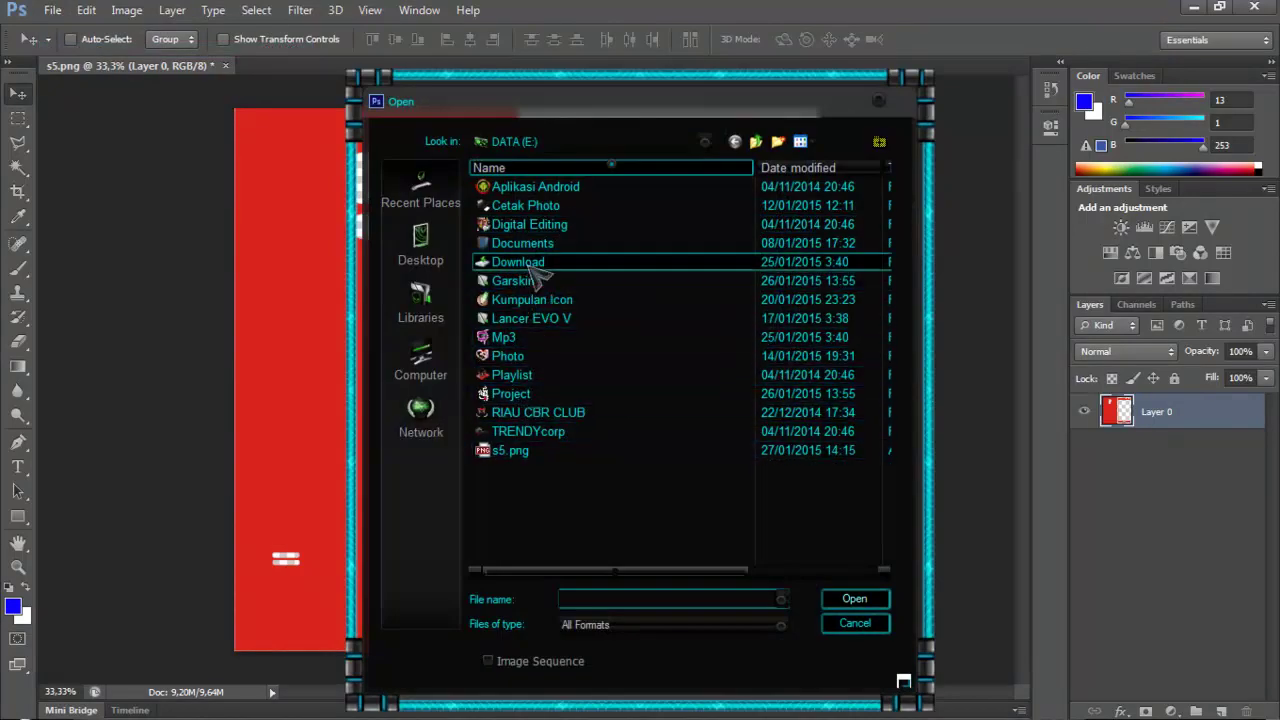
double_click(530, 268)
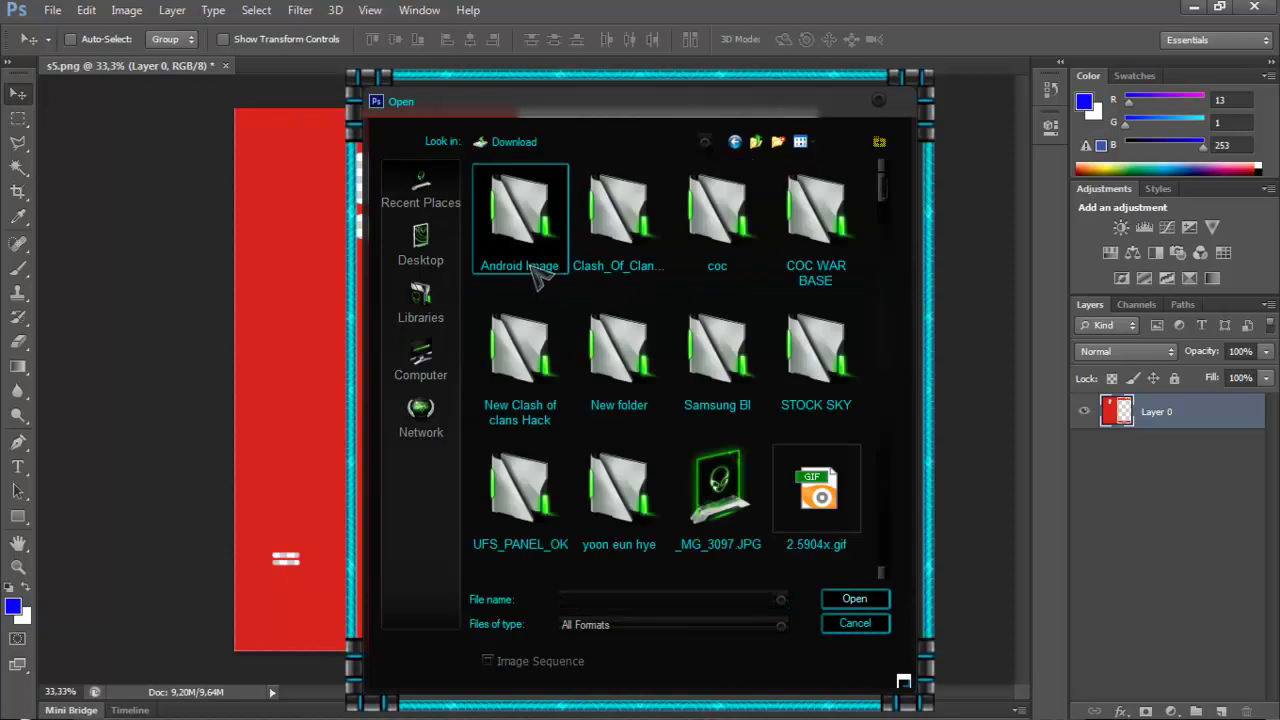
double_click(706, 240)
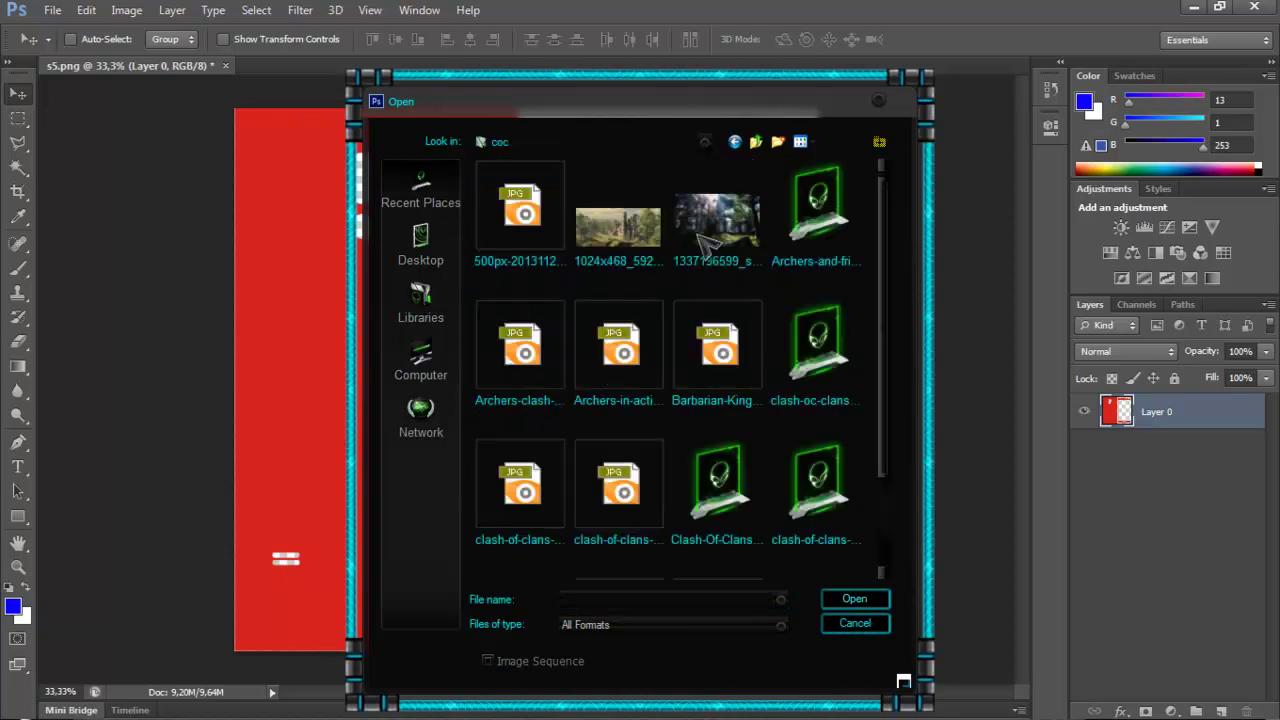
left_click(540, 355)
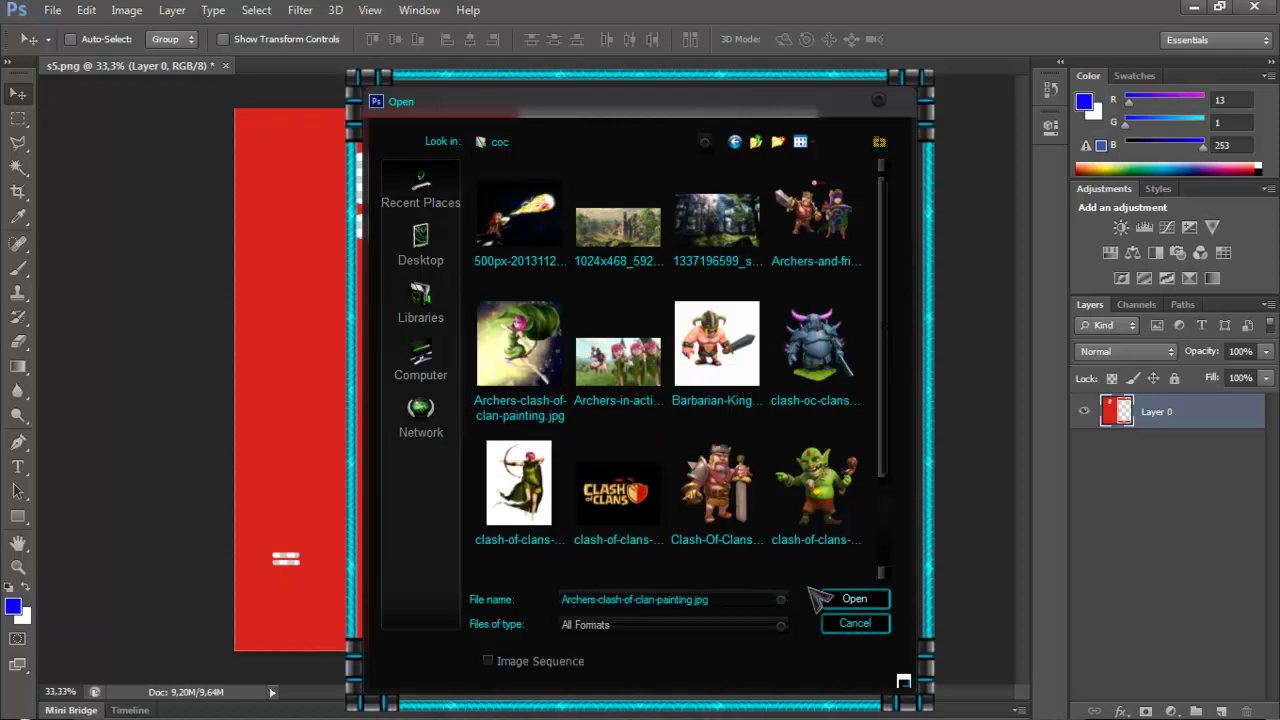
left_click(855, 600)
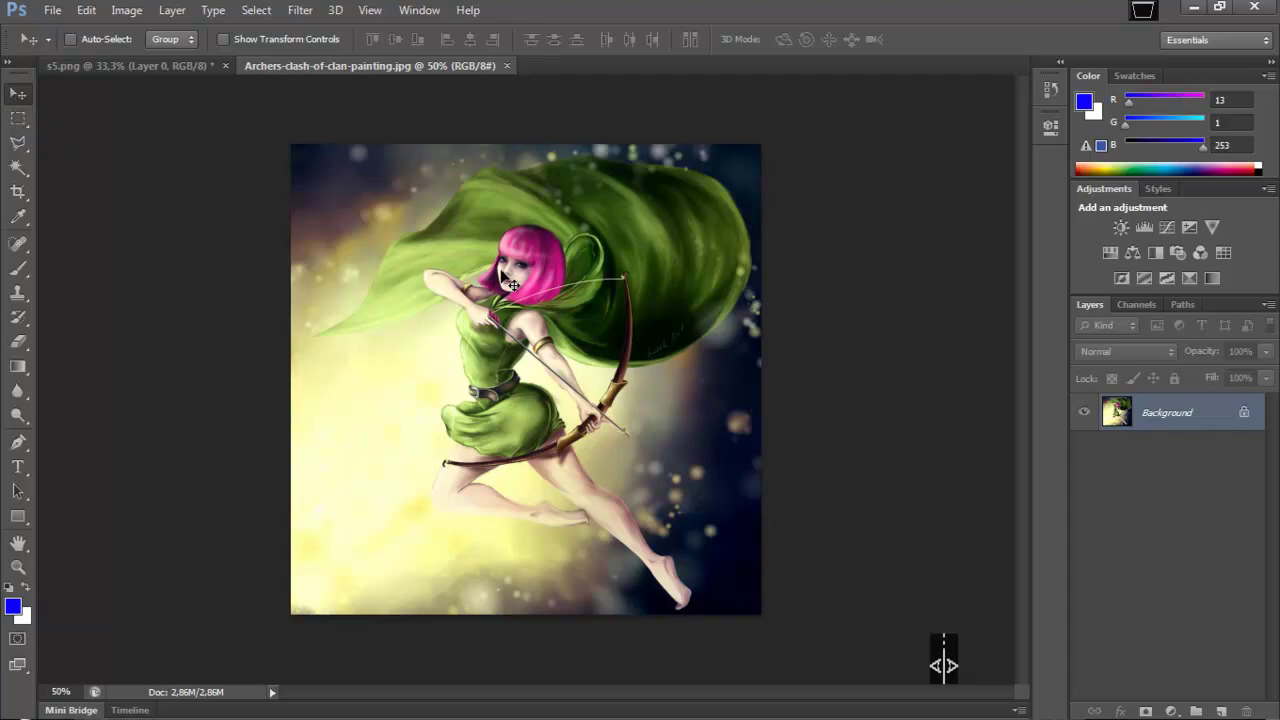
Bring the archer painting into s5.png and scale it to 167.10% width and 172.90% height, covering the whole back template
left_click_drag(512, 285, 344, 227)
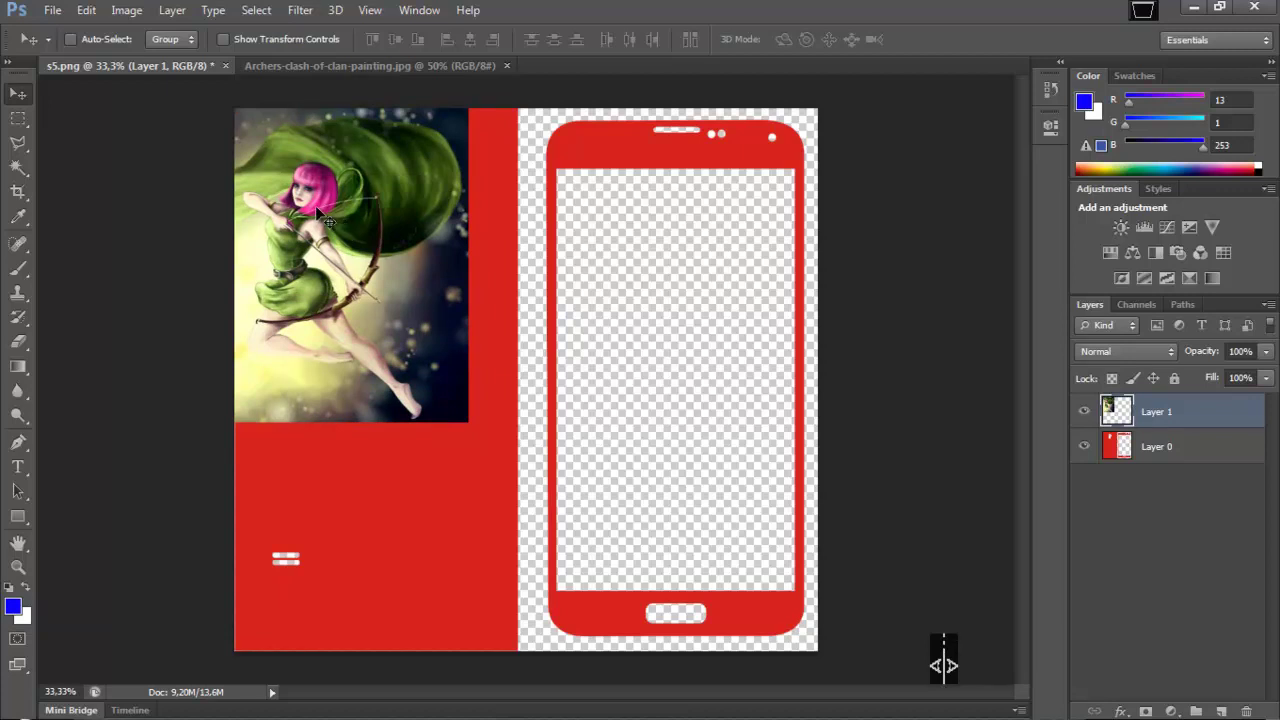
key("ctrl+t")
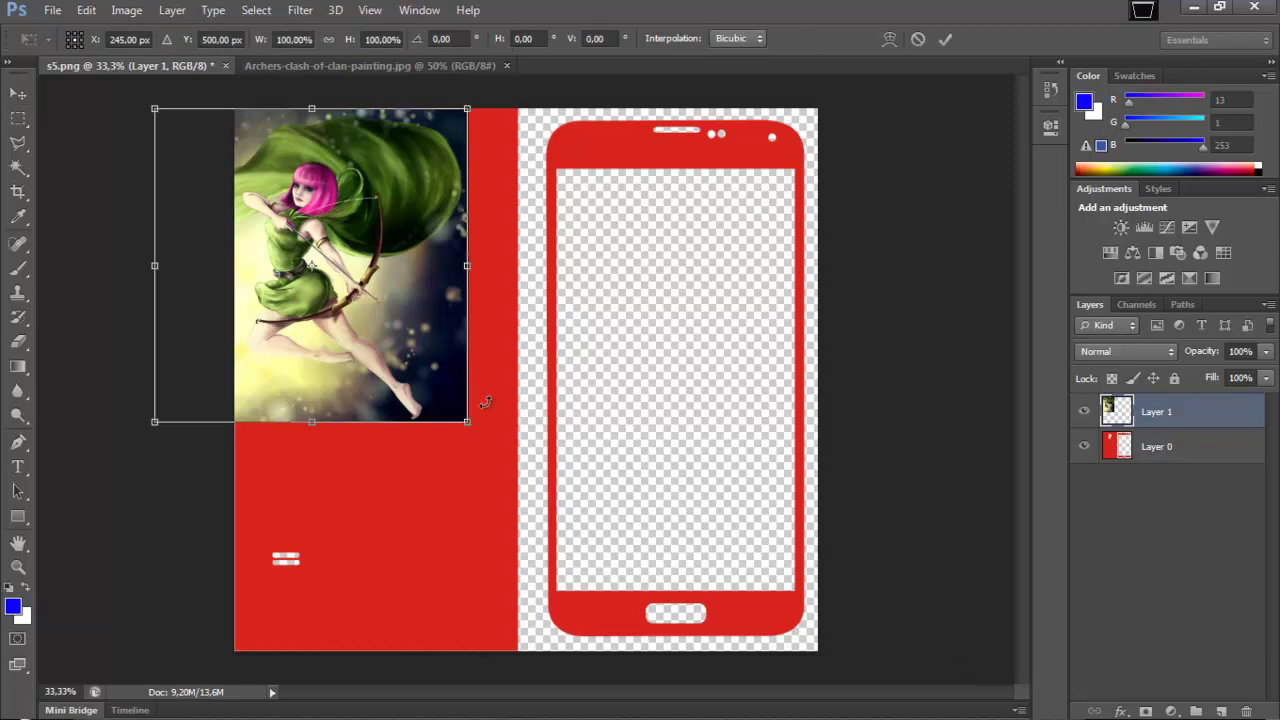
left_click_drag(473, 424, 577, 527)
left_click_drag(155, 525, 90, 591)
left_click_drag(568, 594, 596, 652)
left_click_drag(348, 630, 351, 650)
left_click_drag(366, 566, 372, 572)
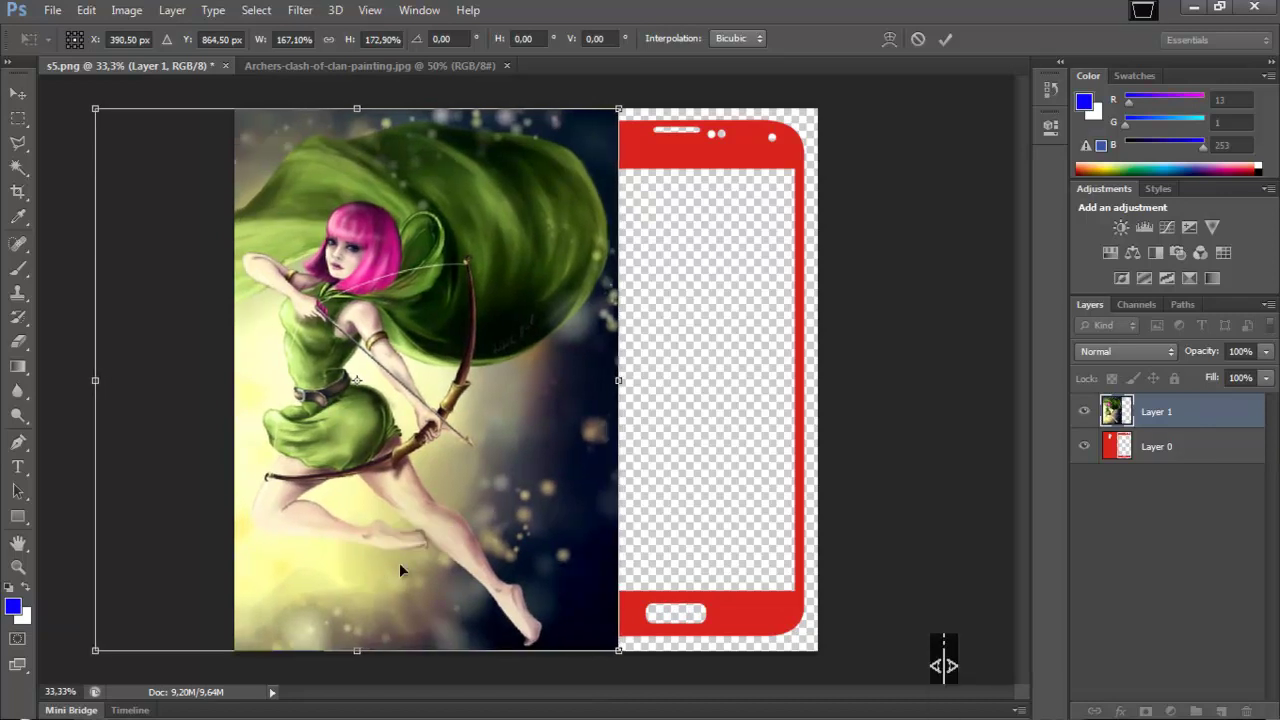
key("Return")
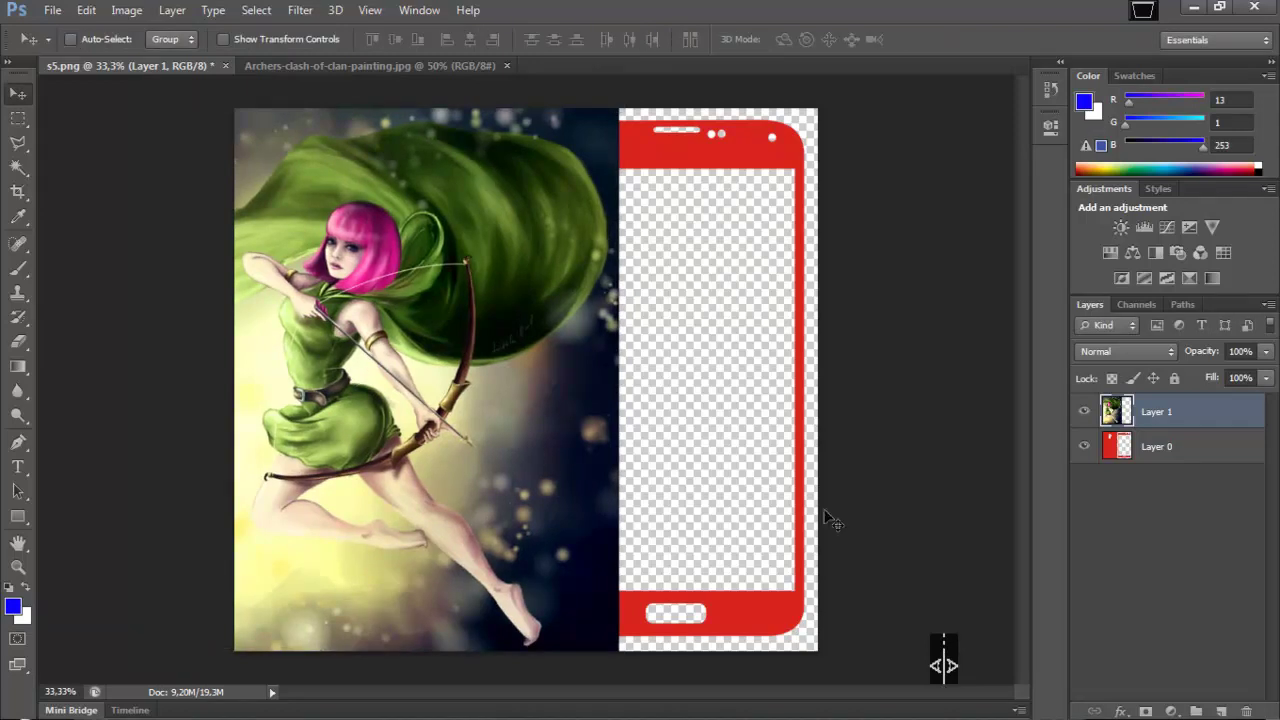
Select Layer 0's transparent areas with the Magic Wand, delete them from the painting layer, and clear the selection
left_click(1172, 447)
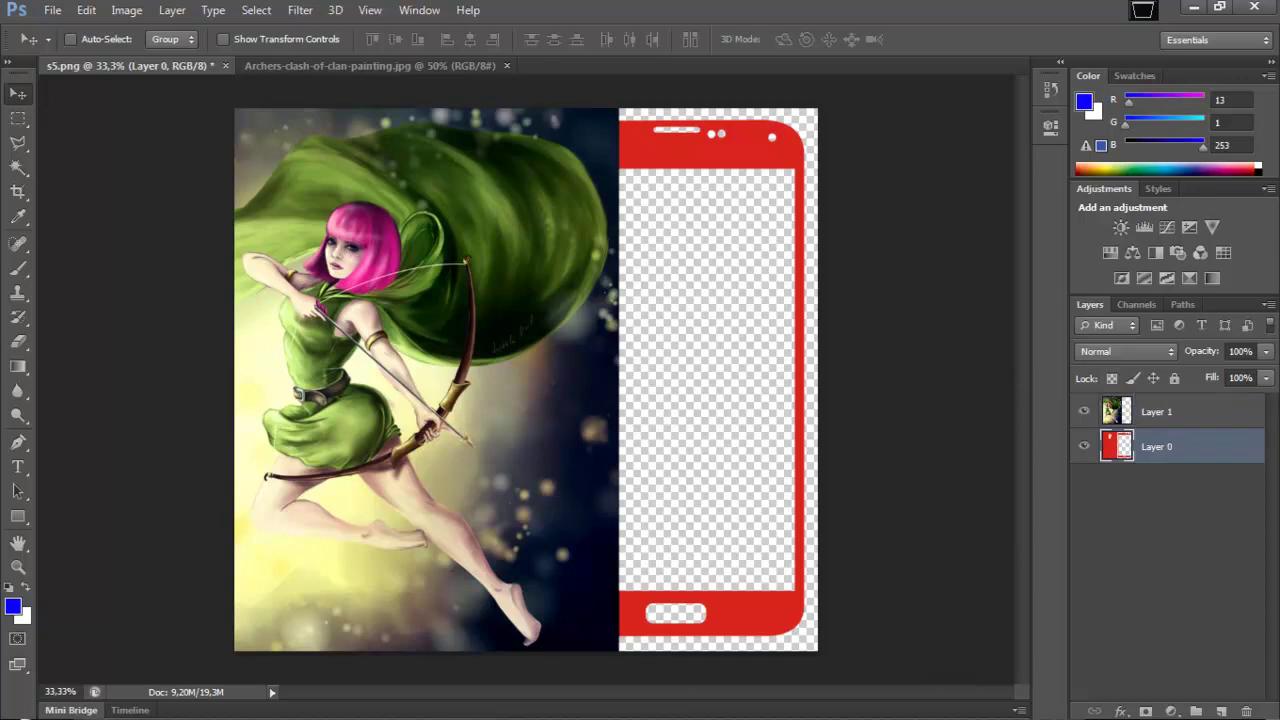
left_click(17, 166)
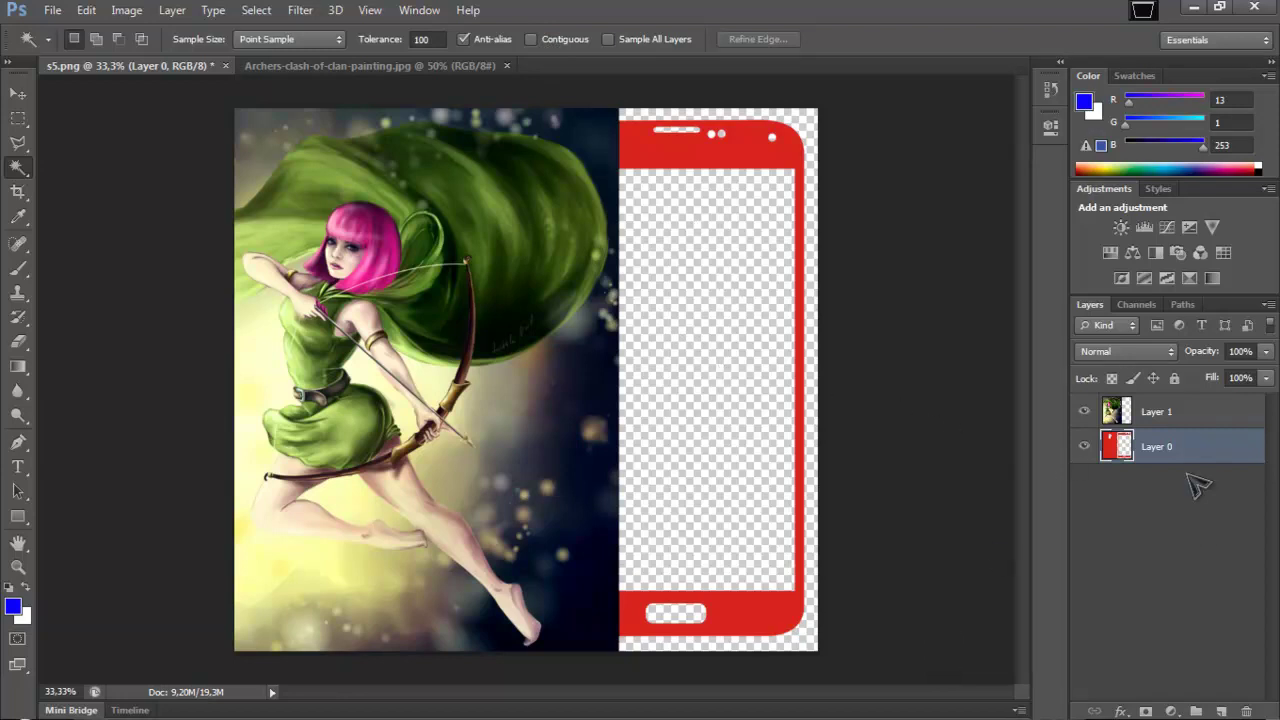
left_click(748, 370)
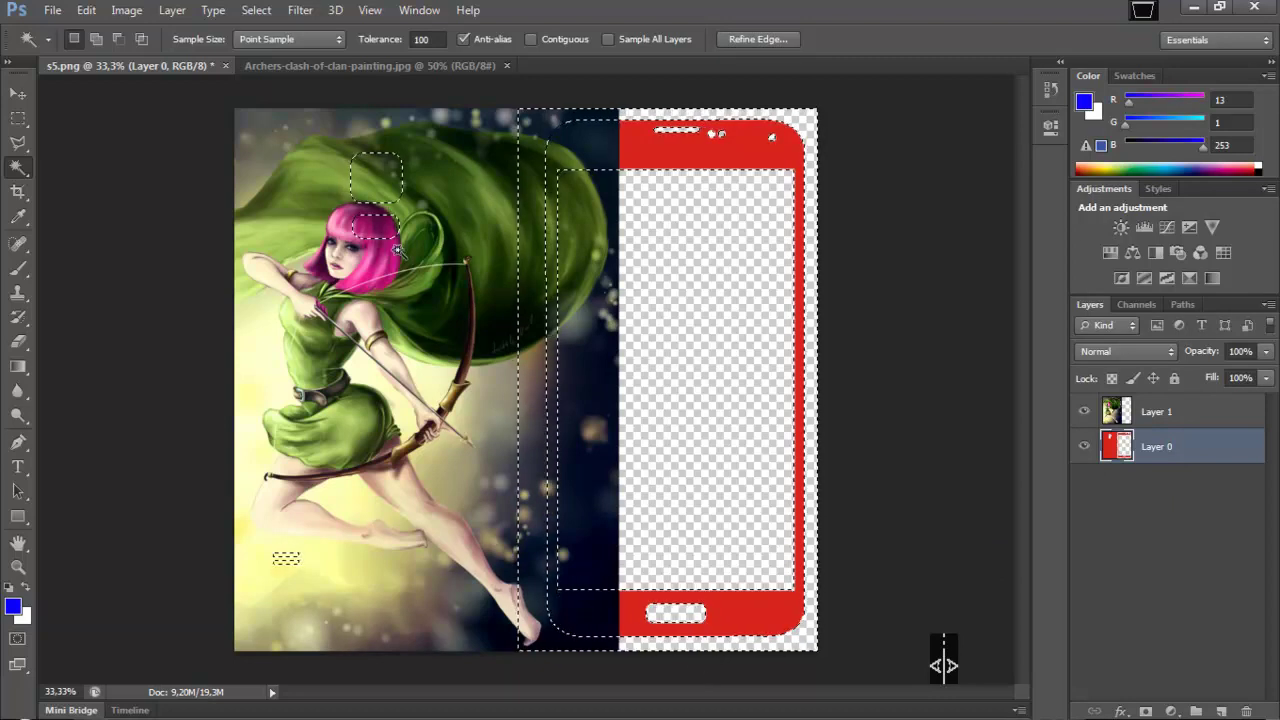
left_click(1165, 414)
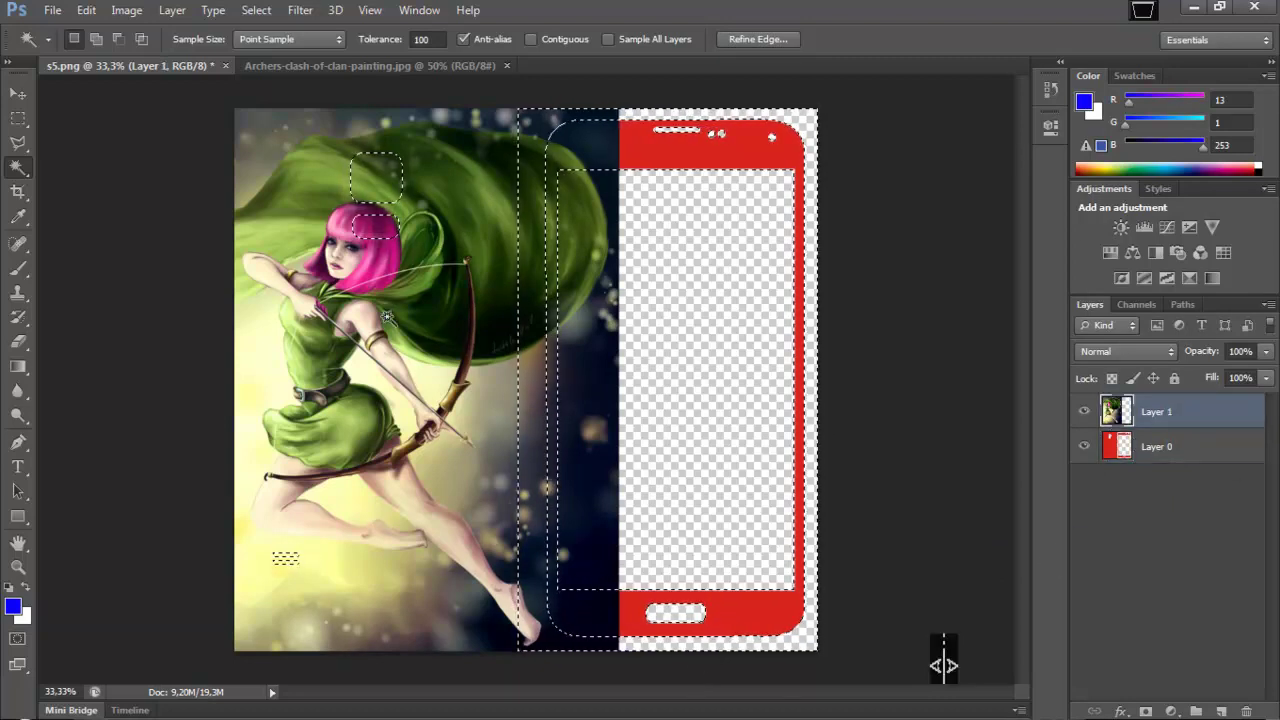
key("Delete")
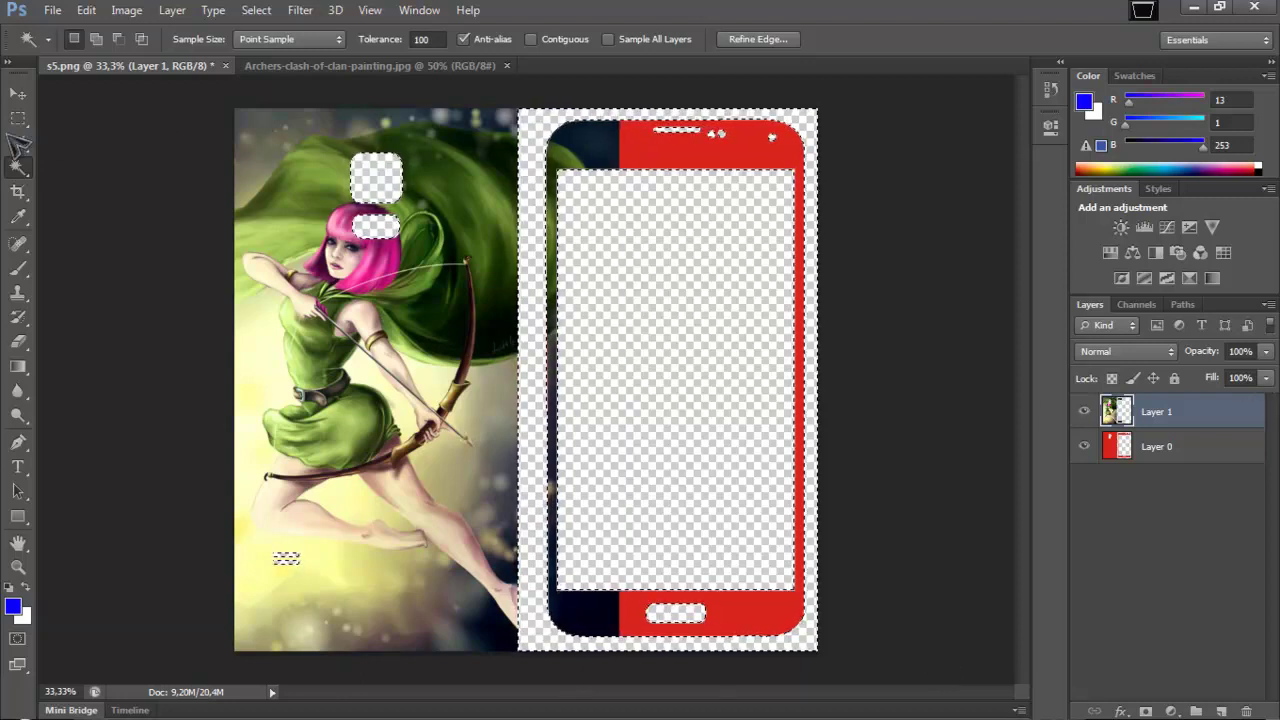
key("m")
key("ctrl+d")
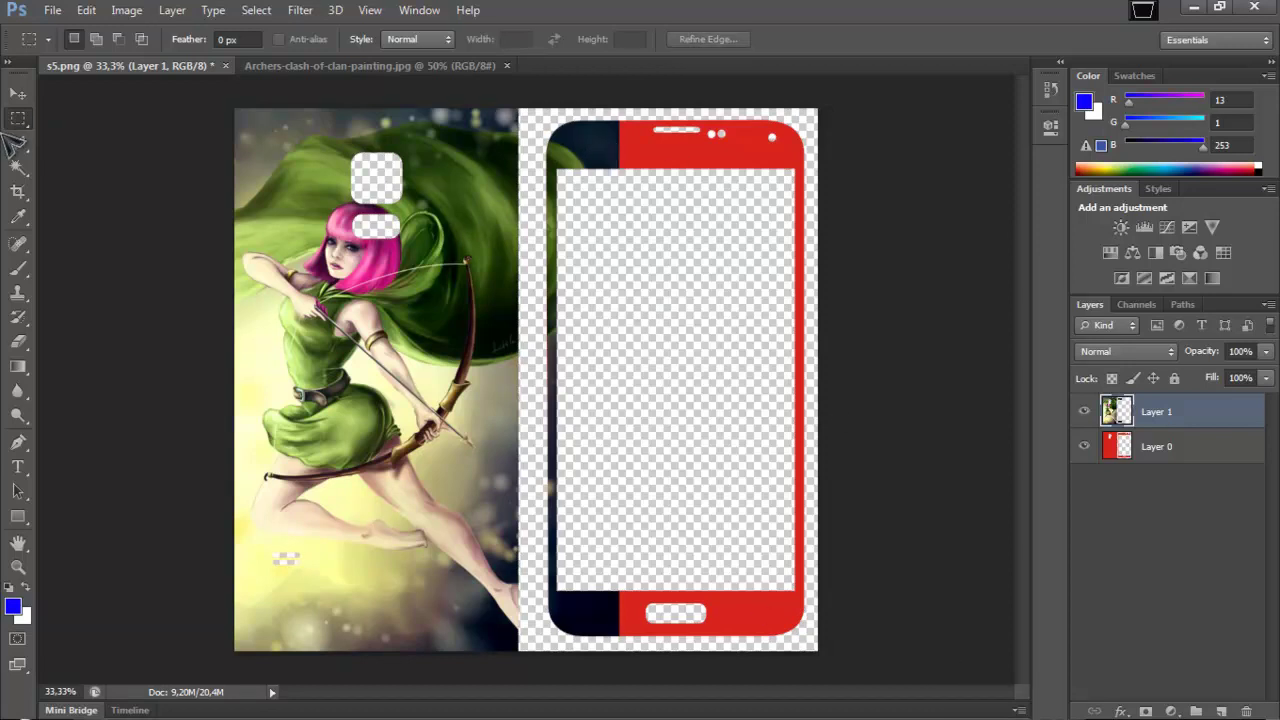
Delete the leftover painting over the front template from Layer 1 and clear the selection
left_click_drag(526, 94, 857, 706)
key("Delete")
key("ctrl+d")
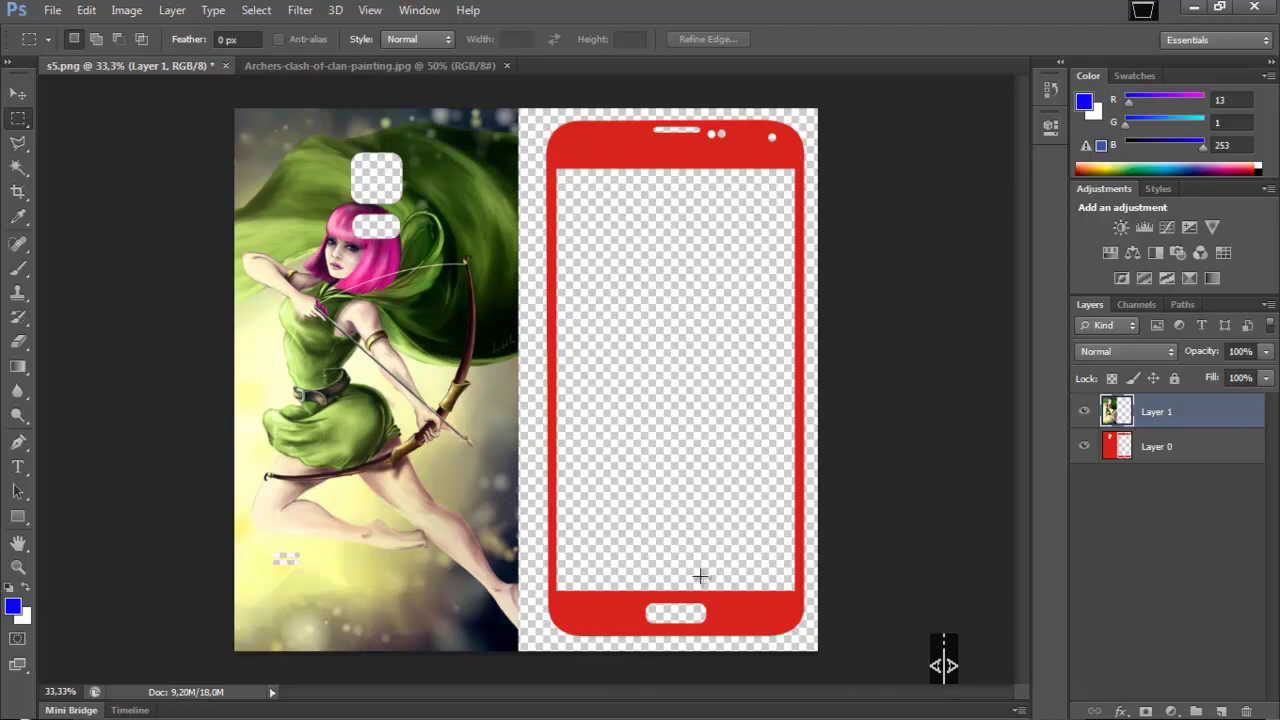
Start opening another image and browse to the Background HD folder inside Digital Editing on the DATA (E:) drive
mouse_move(255, 704)
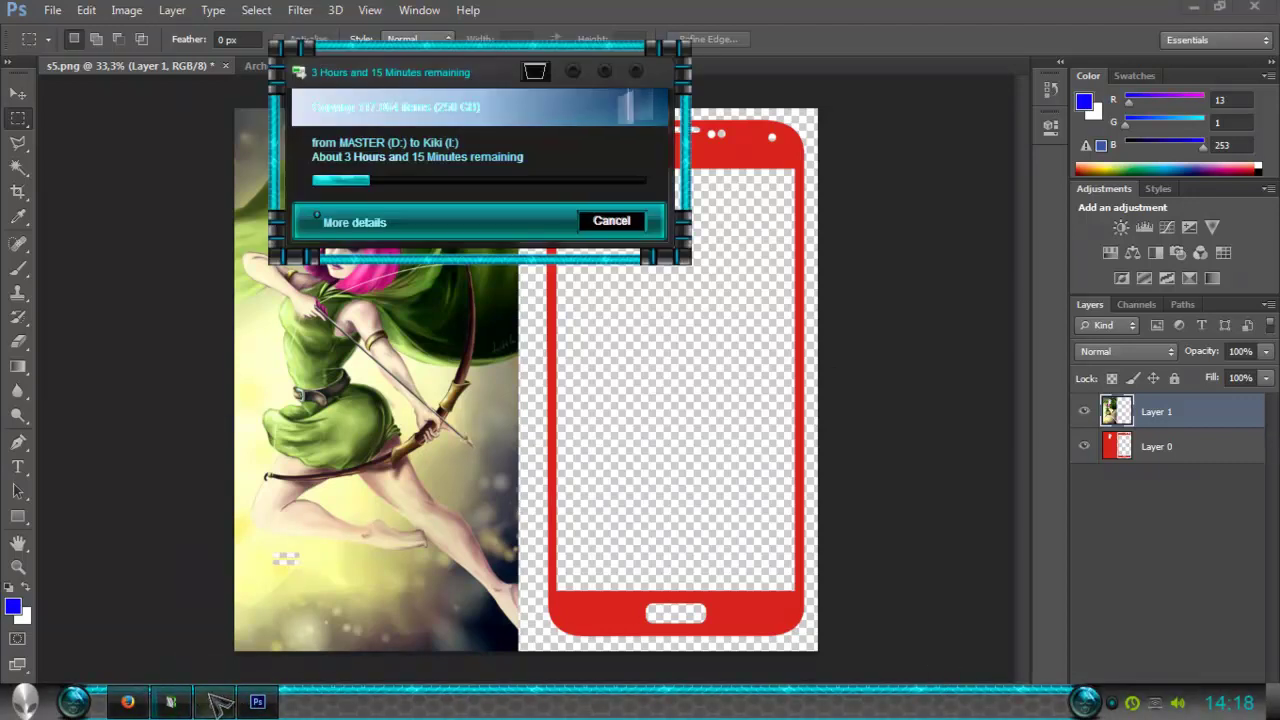
left_click(50, 12)
left_click(70, 51)
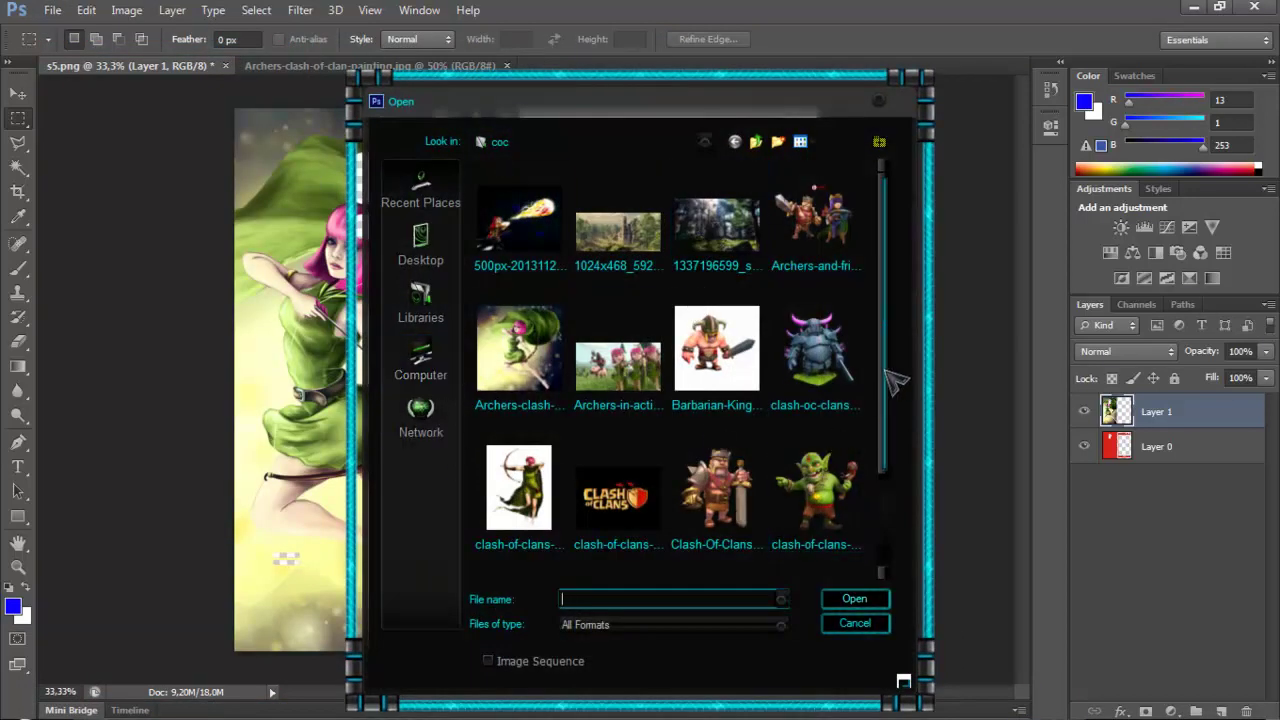
left_click_drag(882, 343, 884, 304)
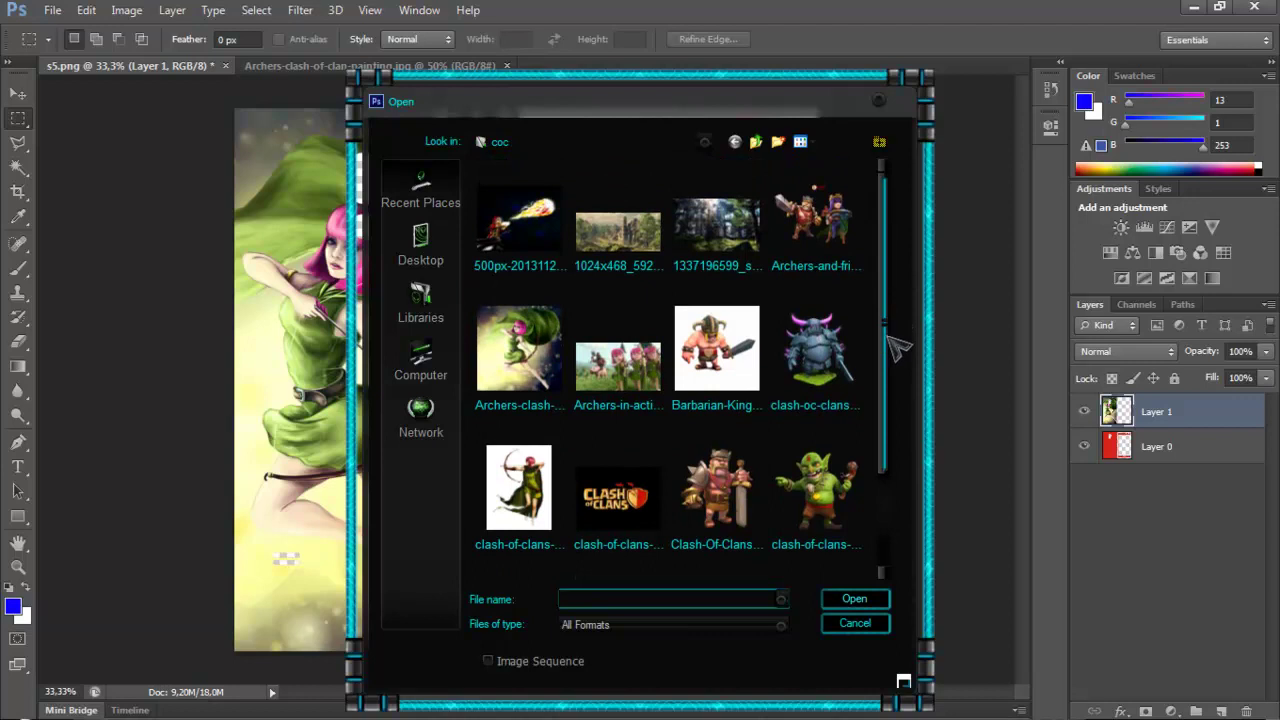
left_click_drag(757, 115, 982, 107)
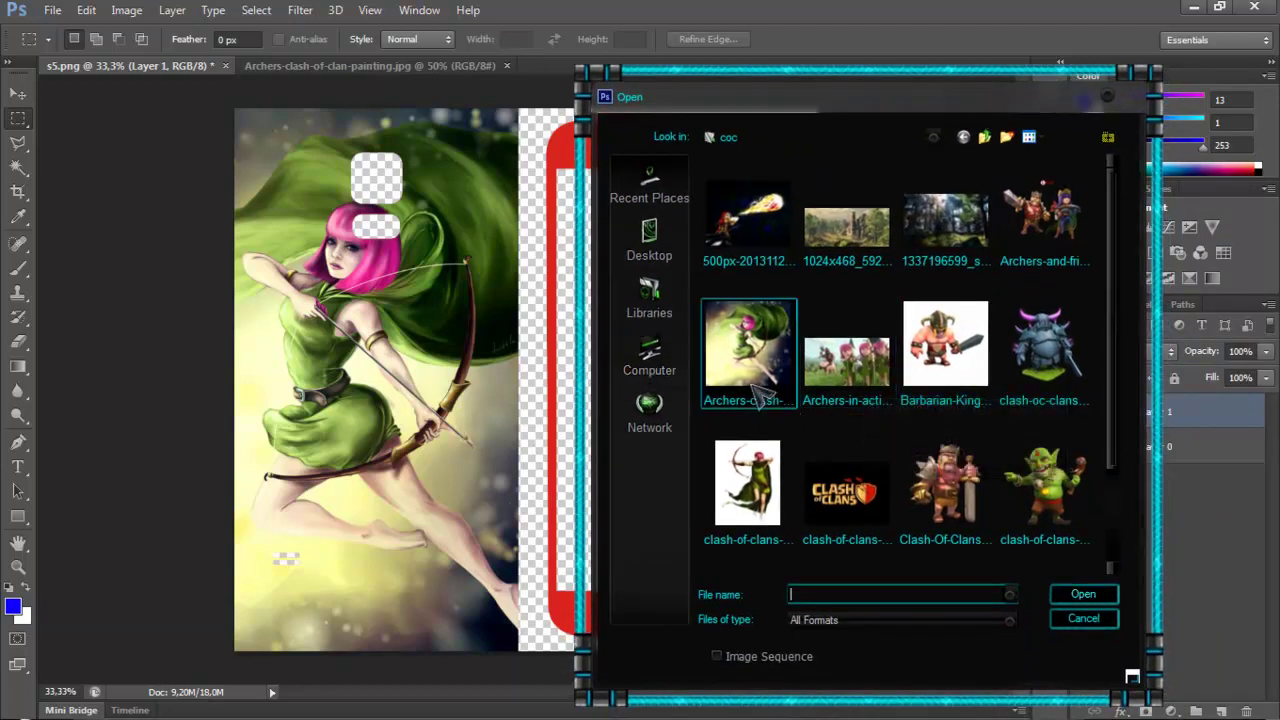
left_click(676, 368)
double_click(800, 318)
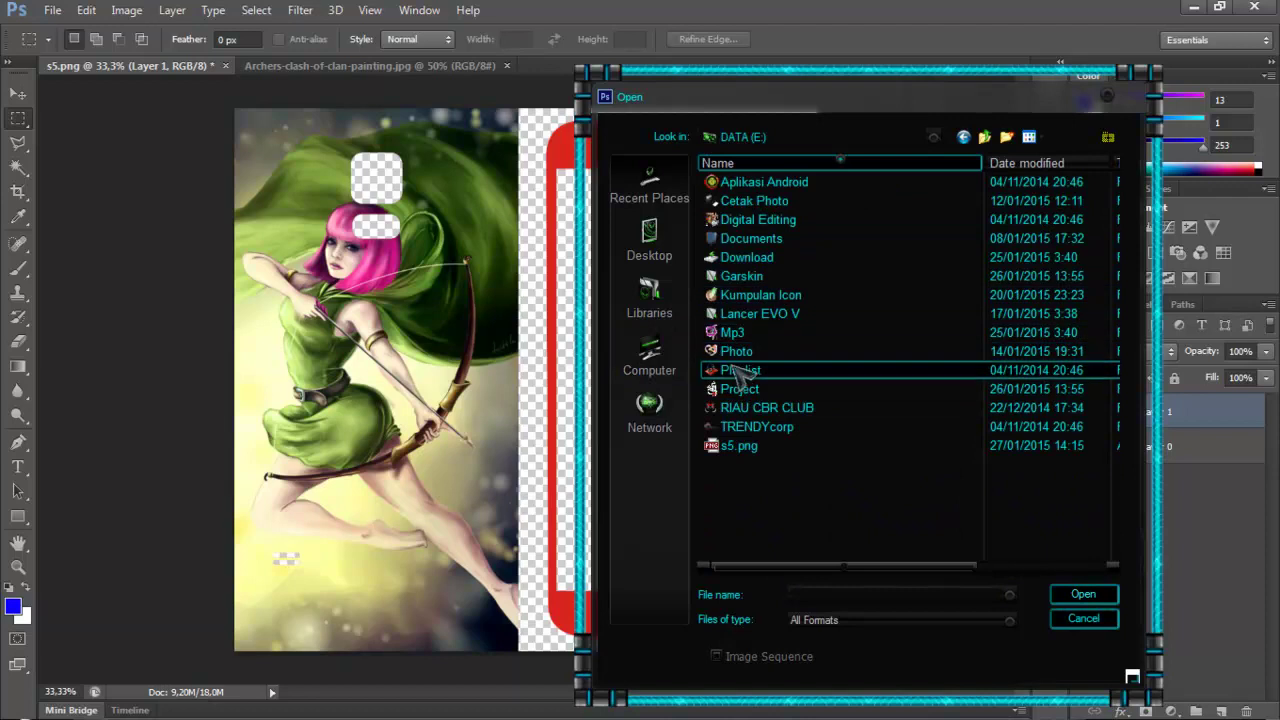
double_click(752, 220)
double_click(737, 205)
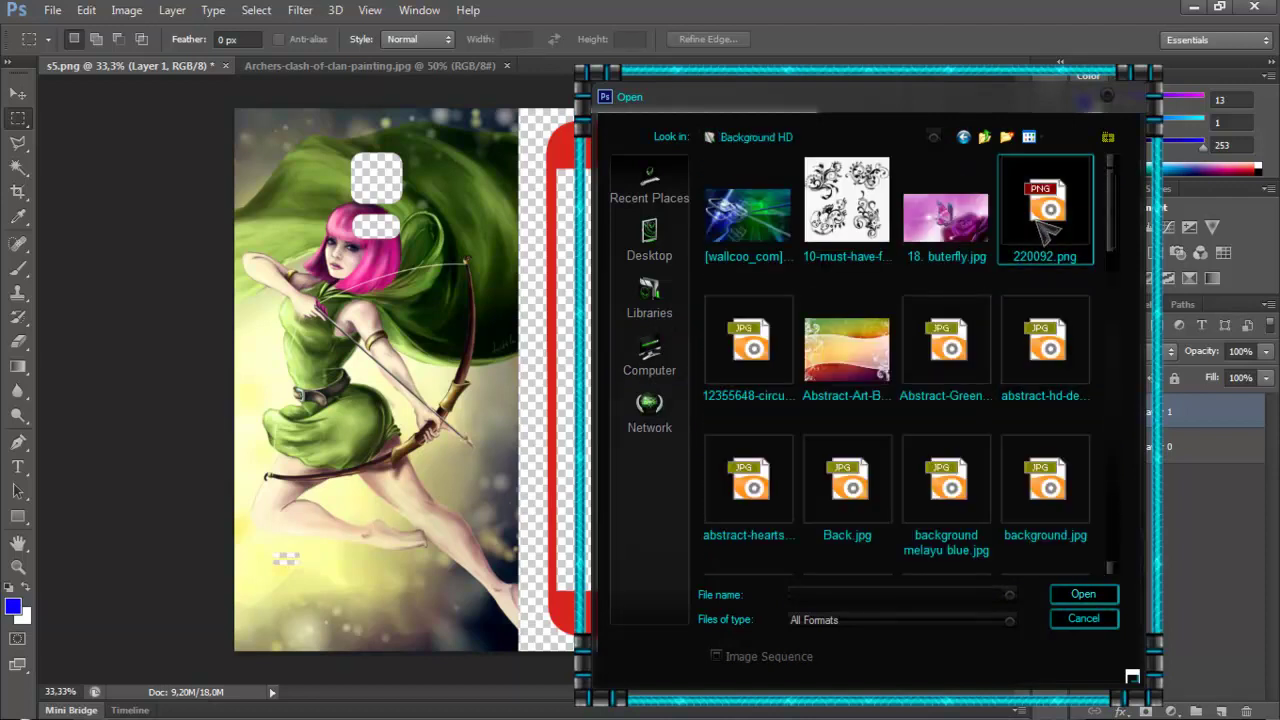
Find the pink starry background Untitled-1.jpg in the Background HD folder and open it
scroll(1114, 240, "down", 3)
left_click_drag(1121, 228, 1158, 462)
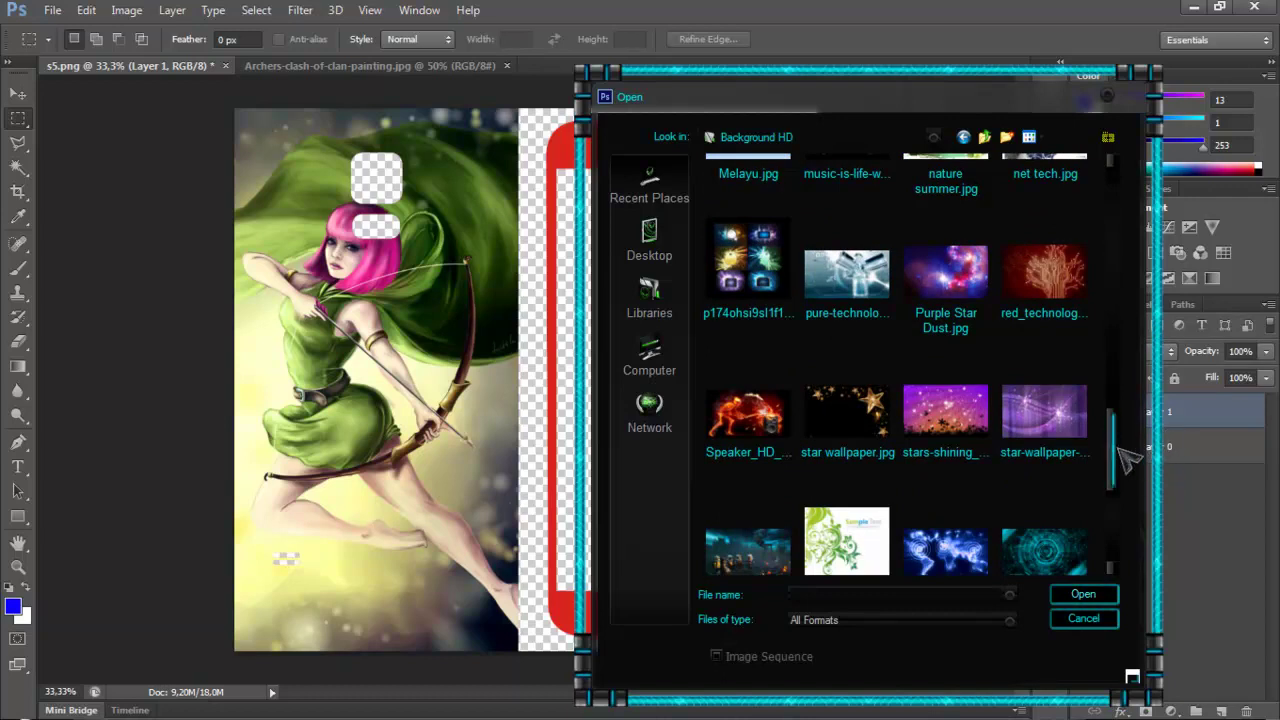
left_click_drag(1118, 451, 1121, 527)
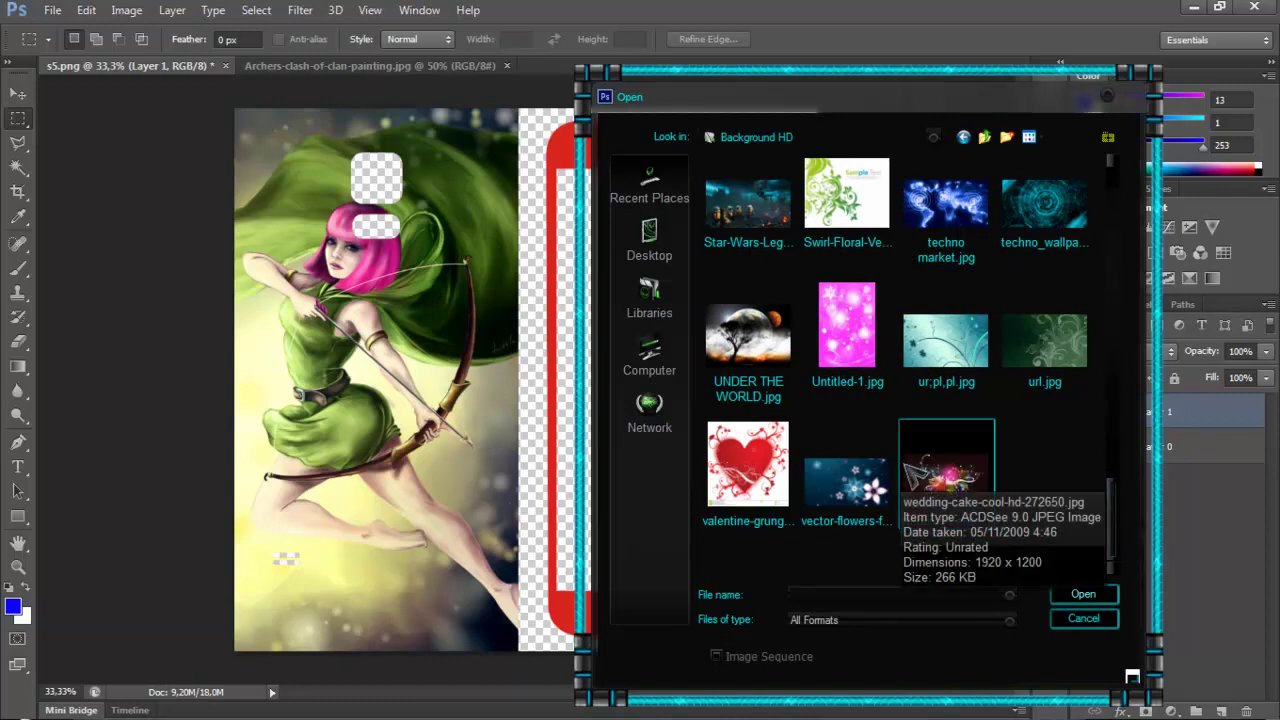
left_click(847, 325)
left_click(1080, 615)
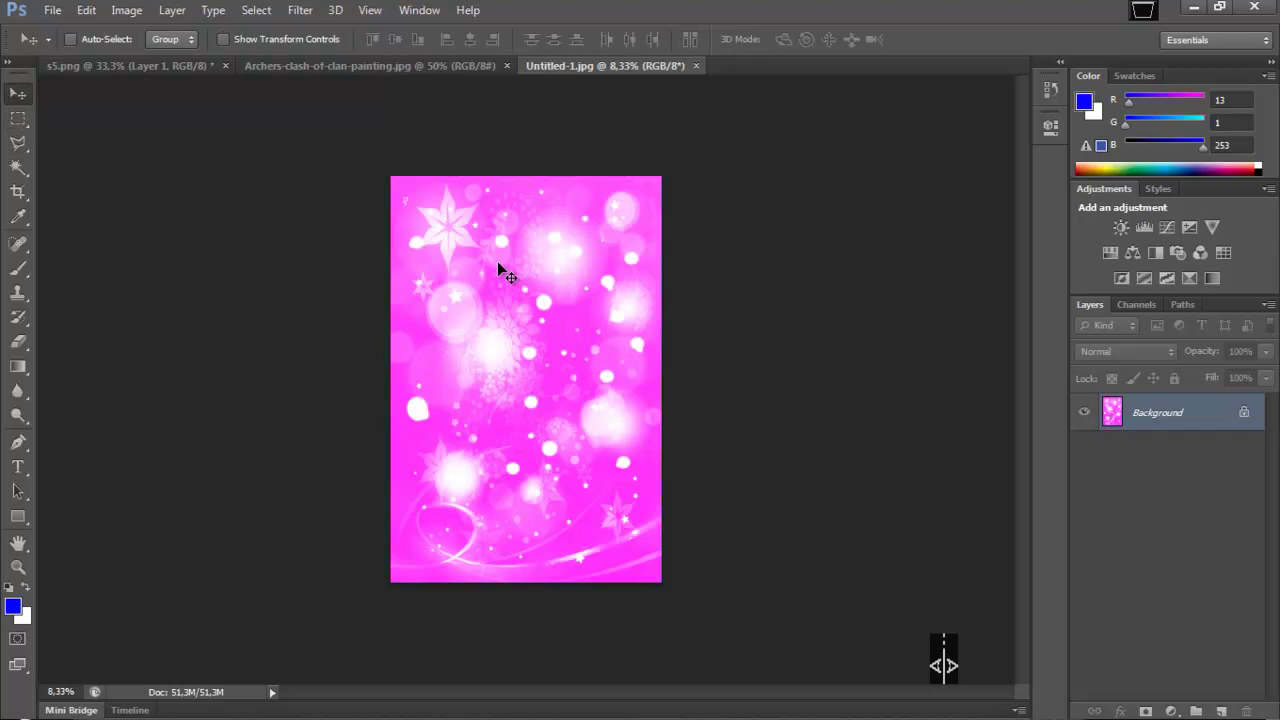
Bring the pink background into s5.png and scale it to 25.72% width and 33.35% height, covering the whole front template
left_click_drag(505, 272, 620, 282)
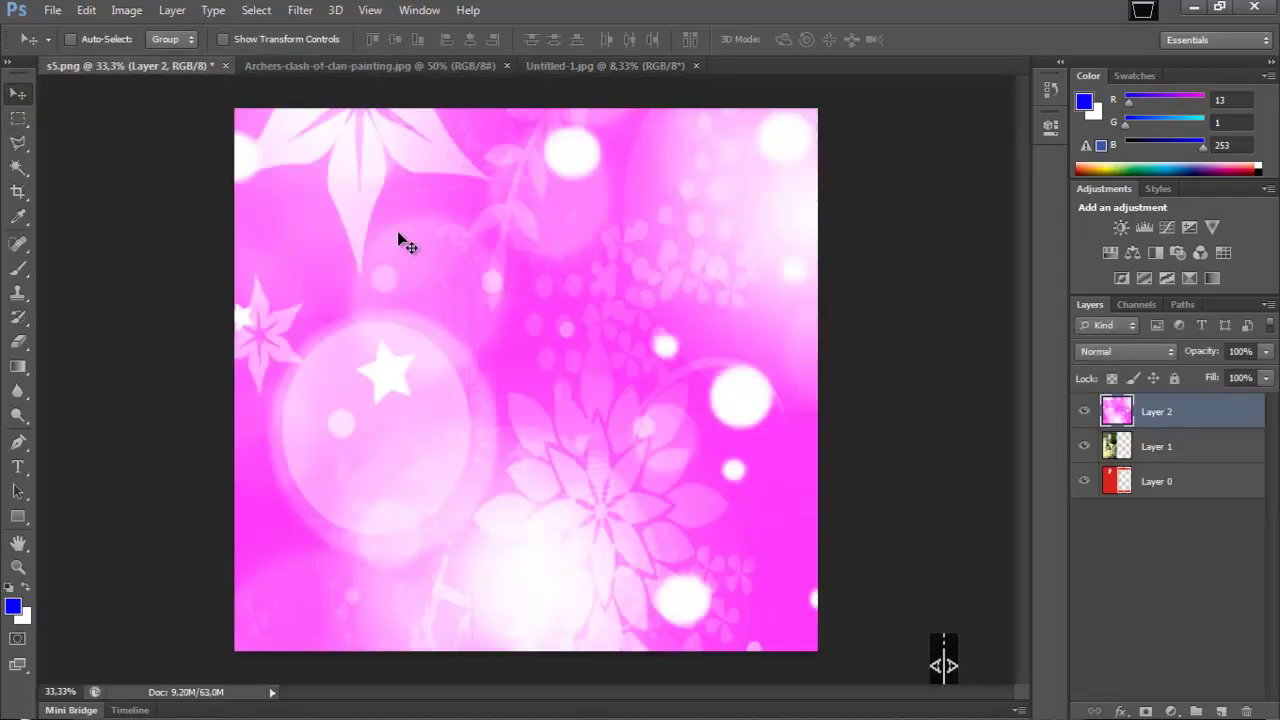
key("ctrl+t")
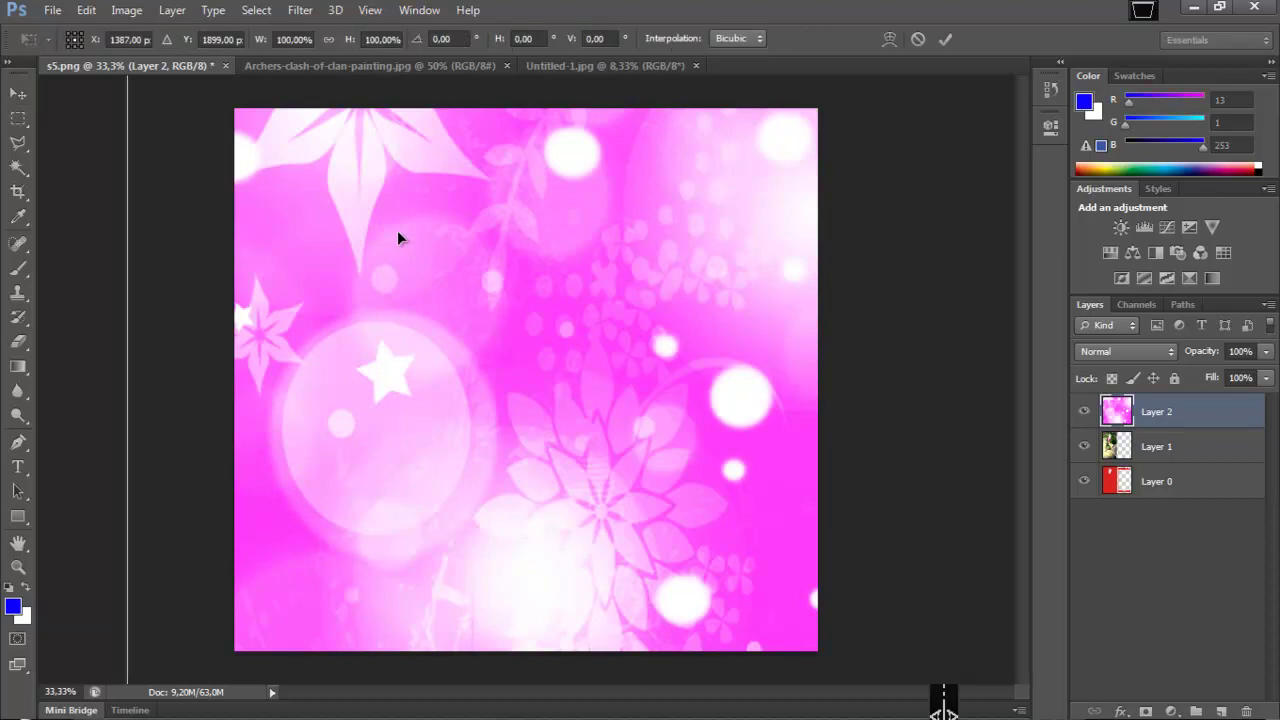
left_click_drag(319, 143, 665, 172)
left_click_drag(741, 299, 828, 328)
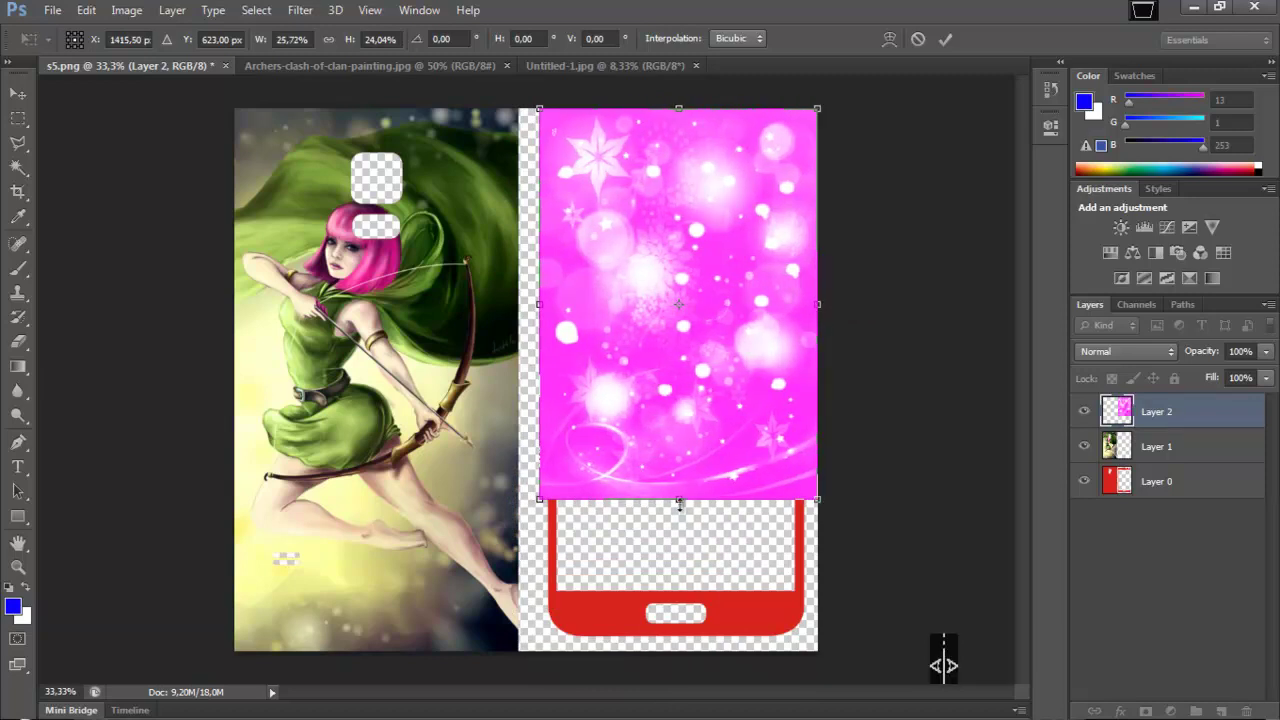
left_click_drag(680, 502, 741, 652)
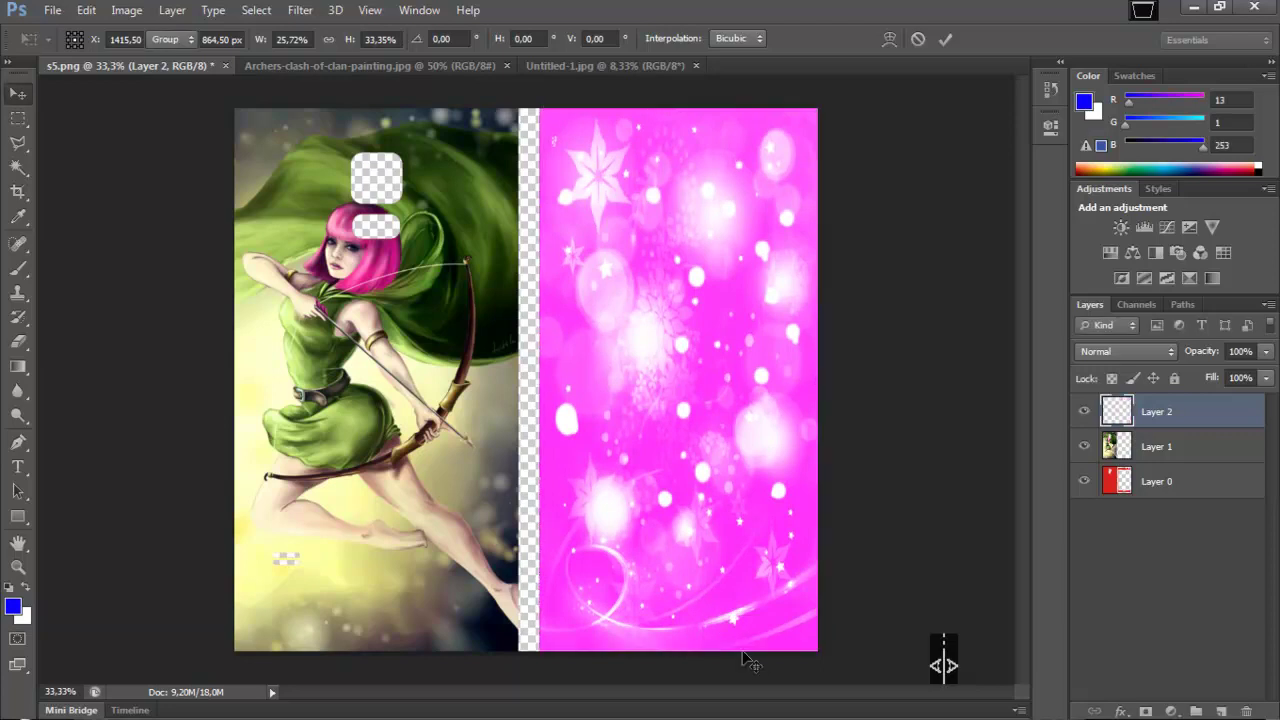
key("Return")
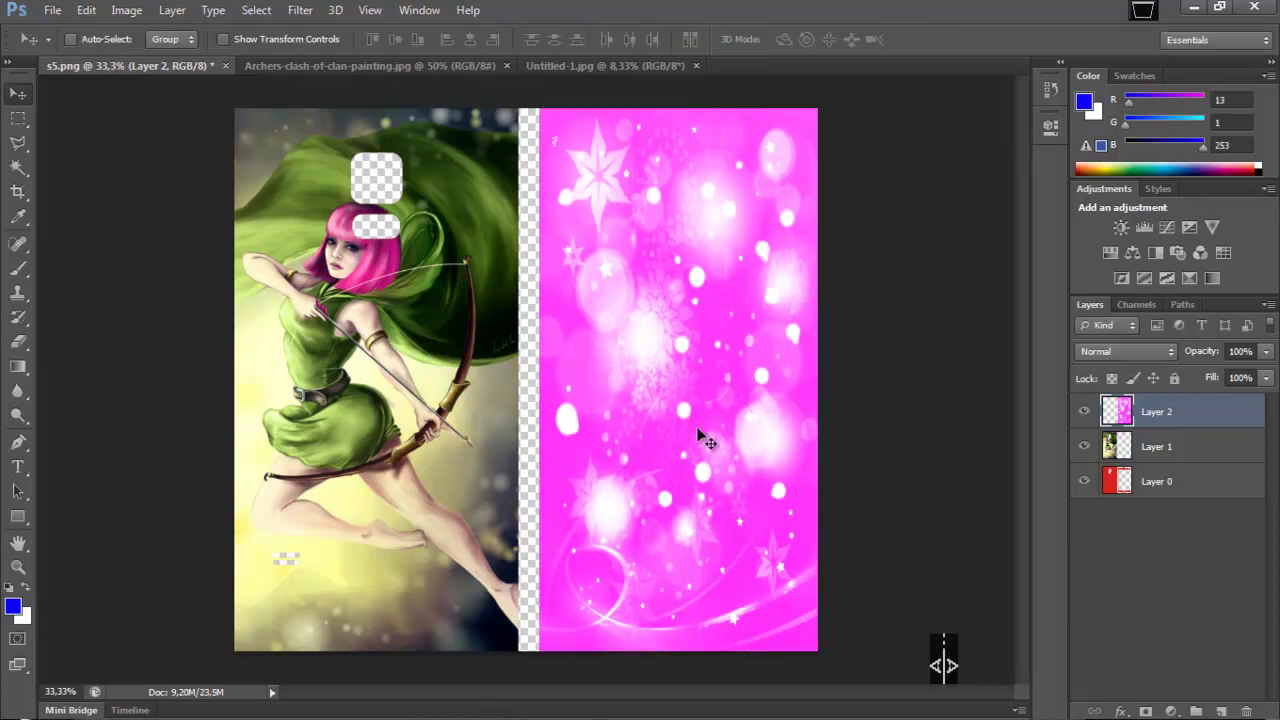
Select Layer 0's transparent areas with the Magic Wand, delete them from the pink background on Layer 2, and clear the selection
left_click(1170, 486)
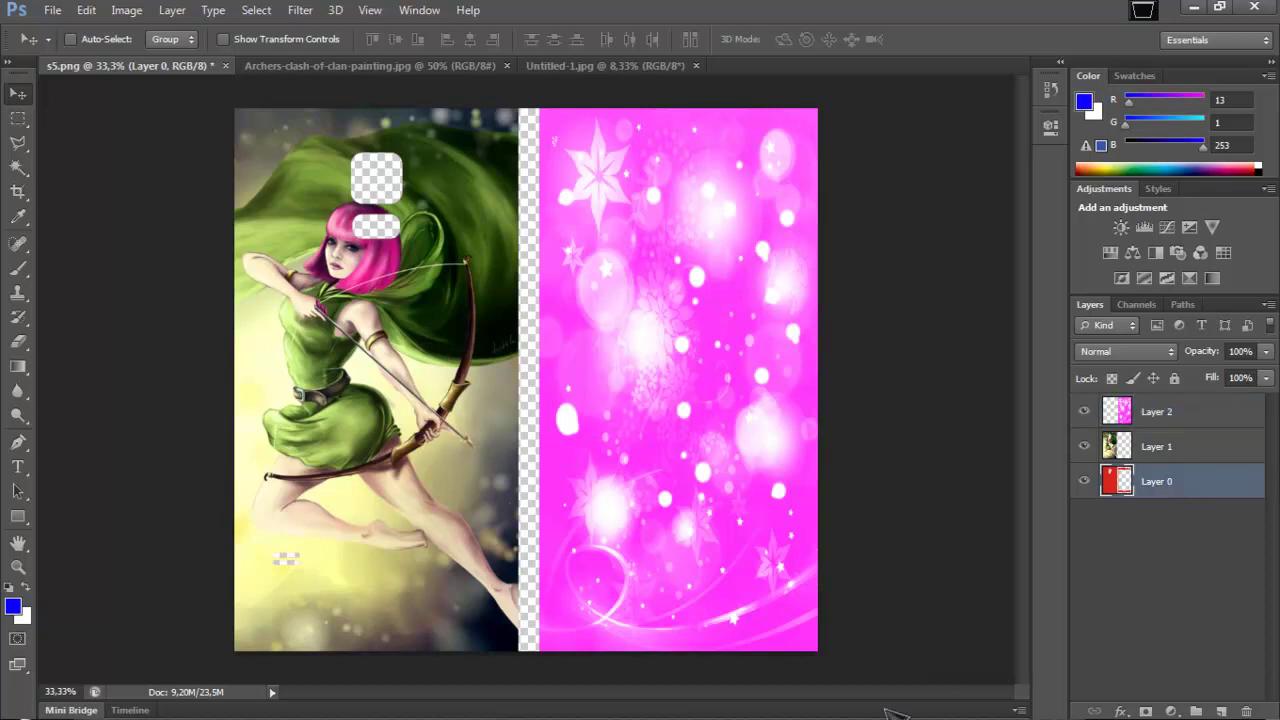
left_click(18, 166)
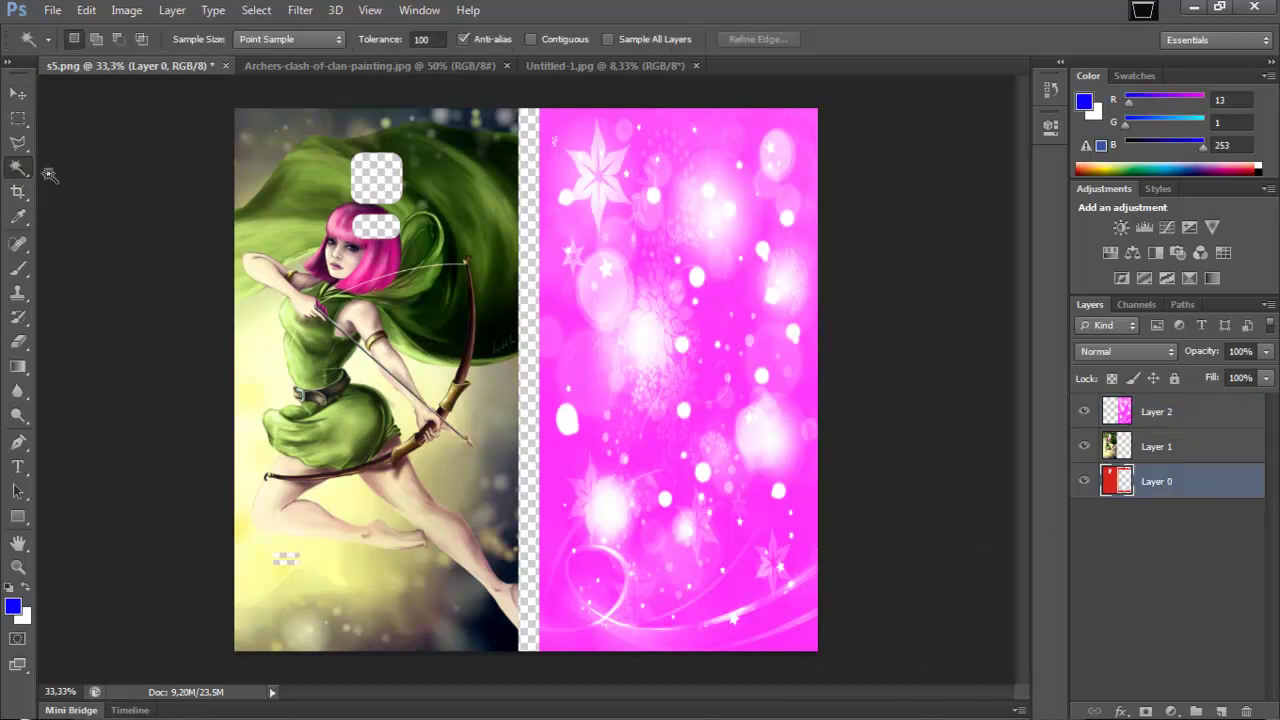
left_click(531, 203)
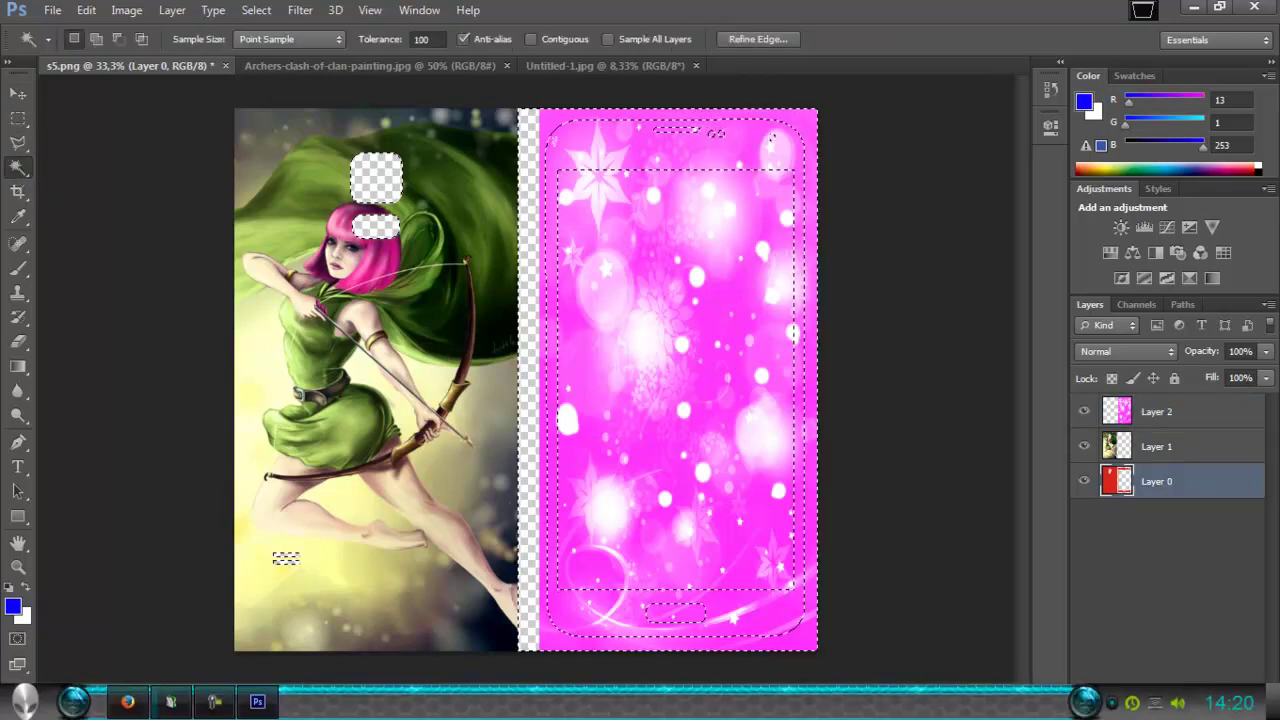
left_click(1158, 411)
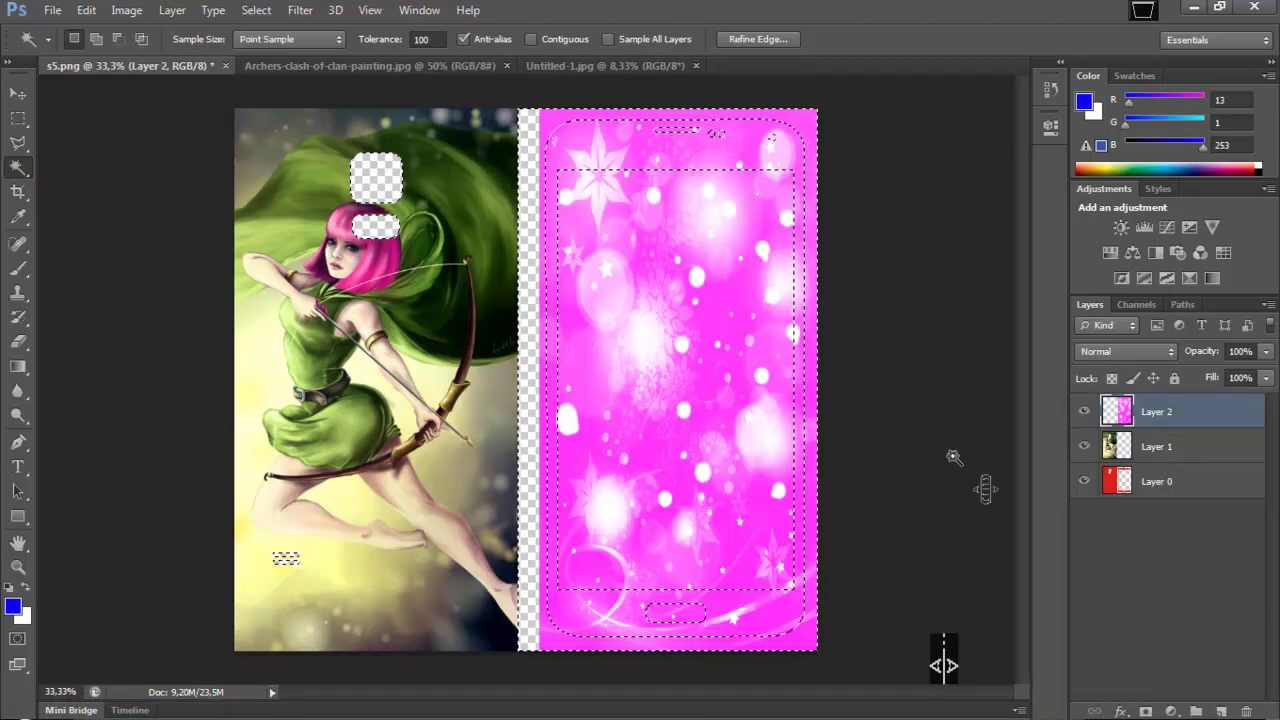
key("Delete")
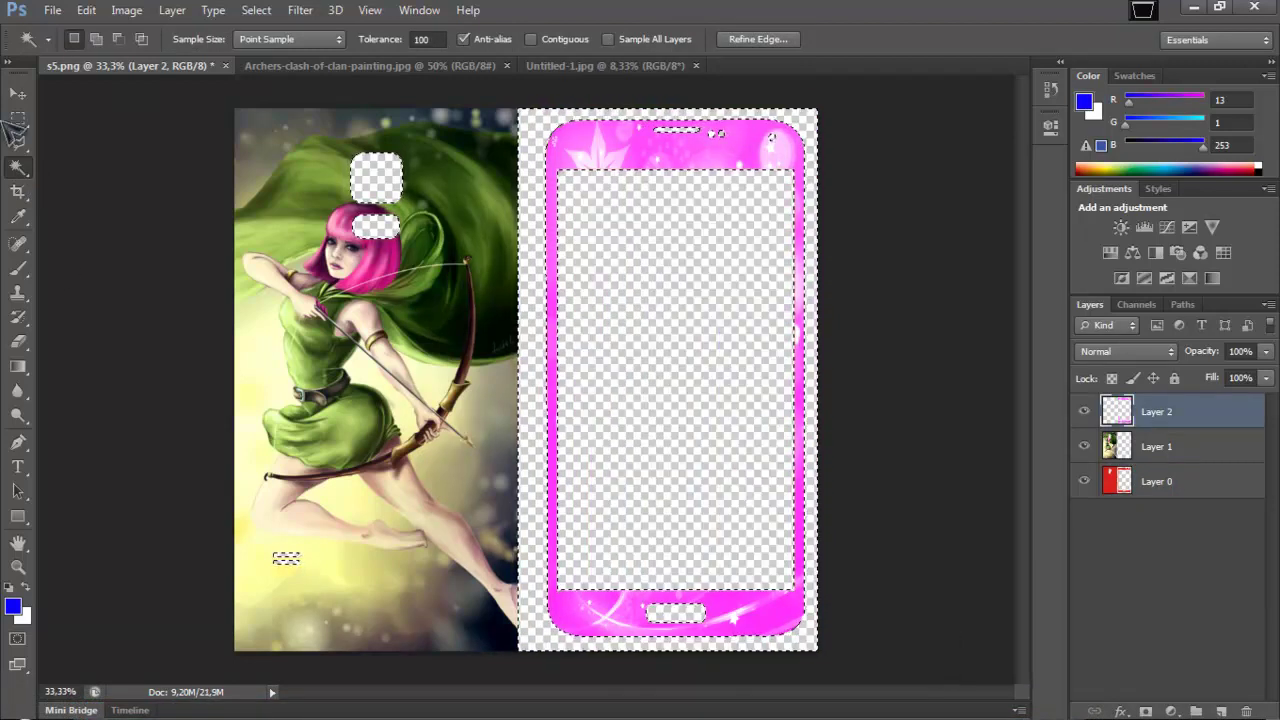
left_click(18, 118)
left_click(541, 248)
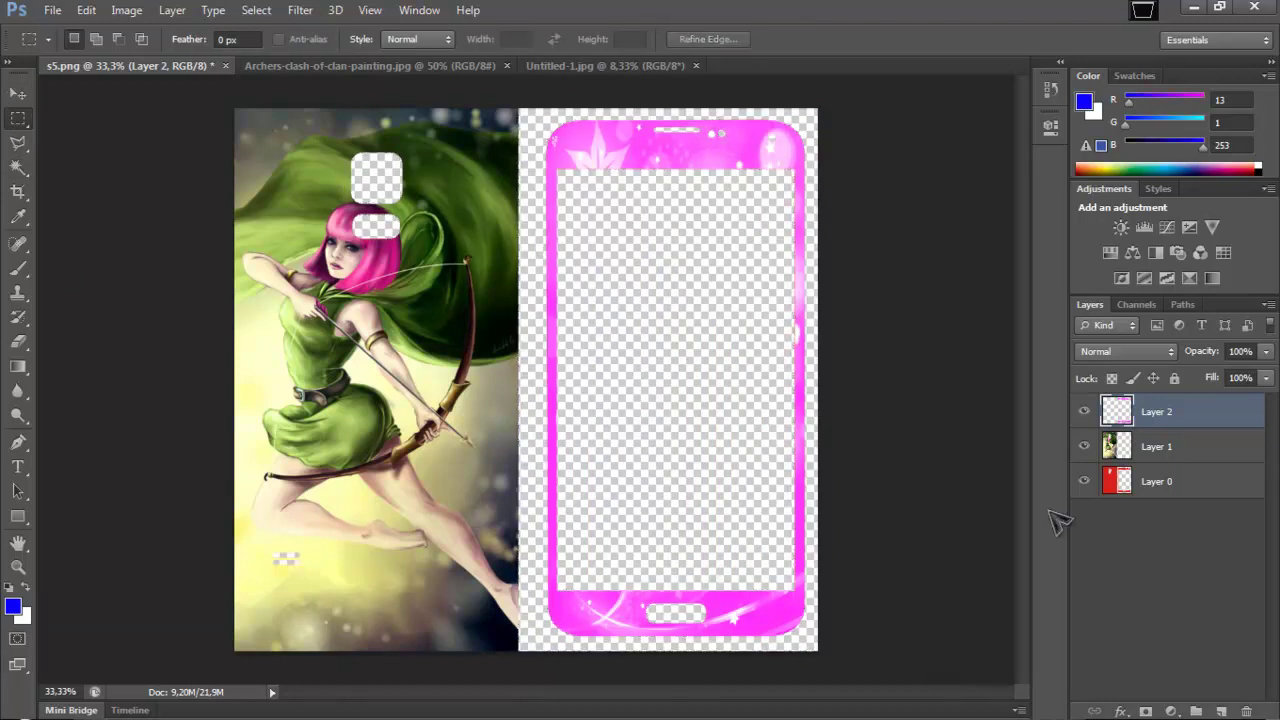